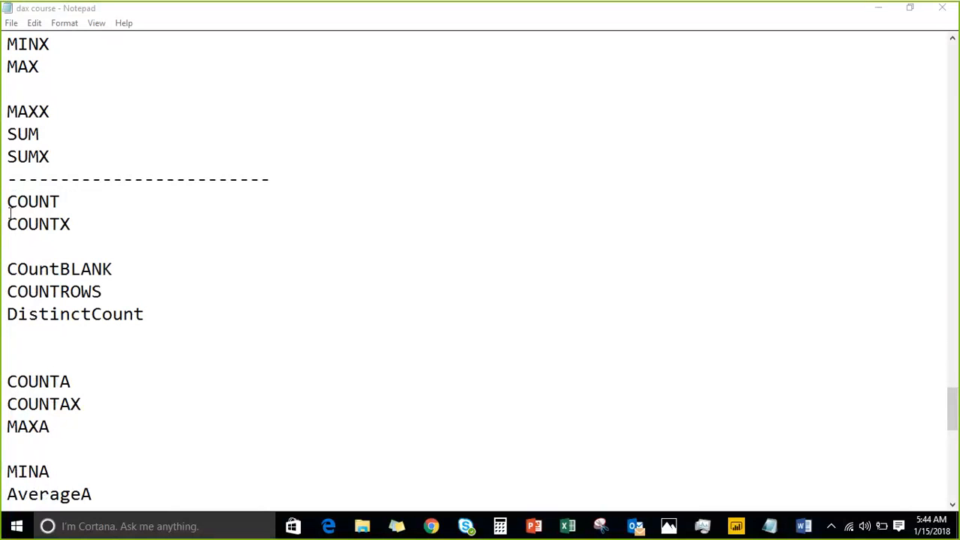
Review the DAX function list in the dax course notes from COUNT down to Row and the filter functions heading.
left_click(11, 198)
scroll(82, 221, "down", 1)
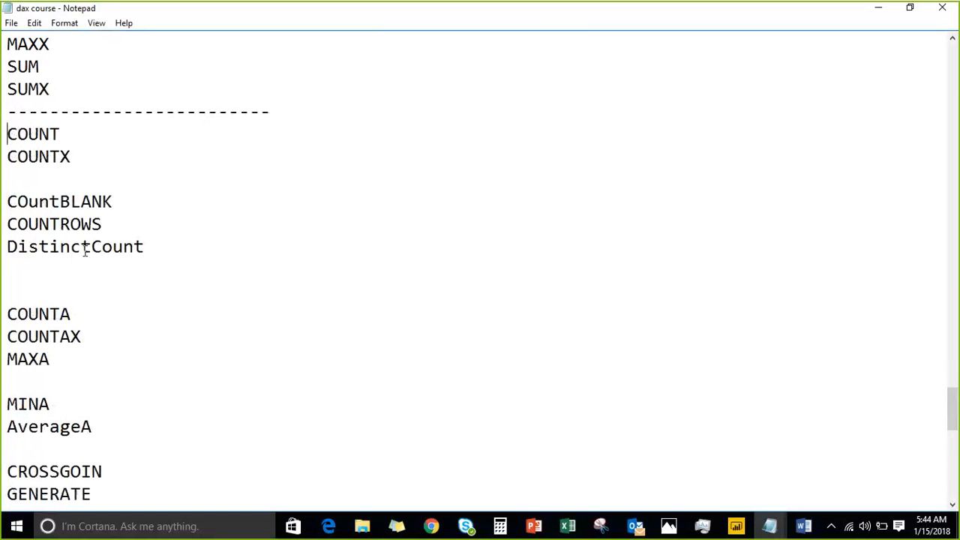
left_click(91, 199)
left_click(71, 224)
scroll(72, 224, "down", 1)
left_click(13, 224)
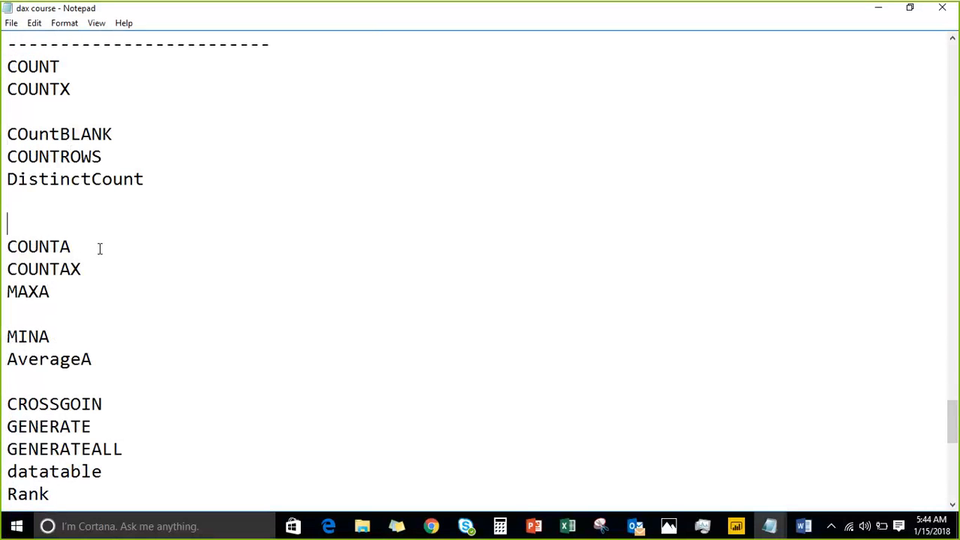
left_click(38, 318)
scroll(39, 379, "down", 1)
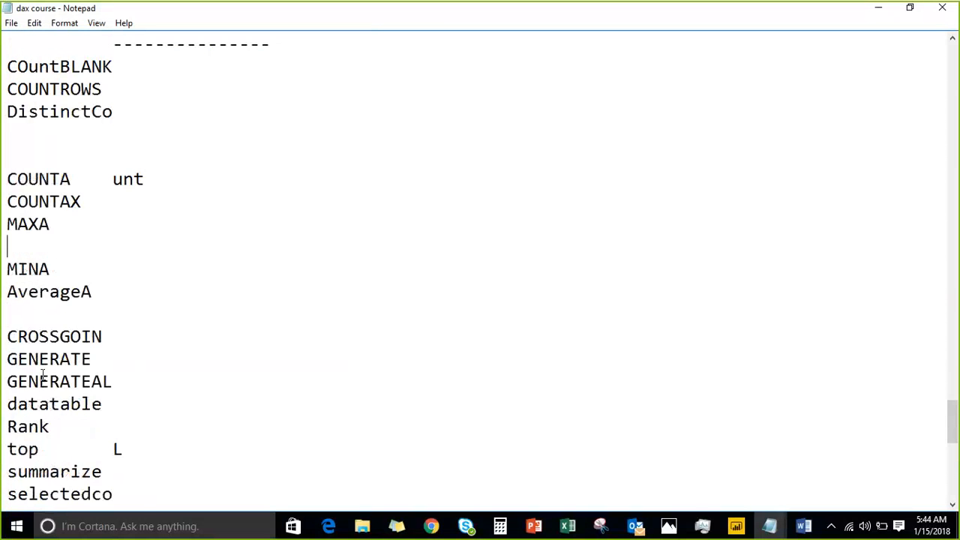
scroll(43, 375, "down", 3)
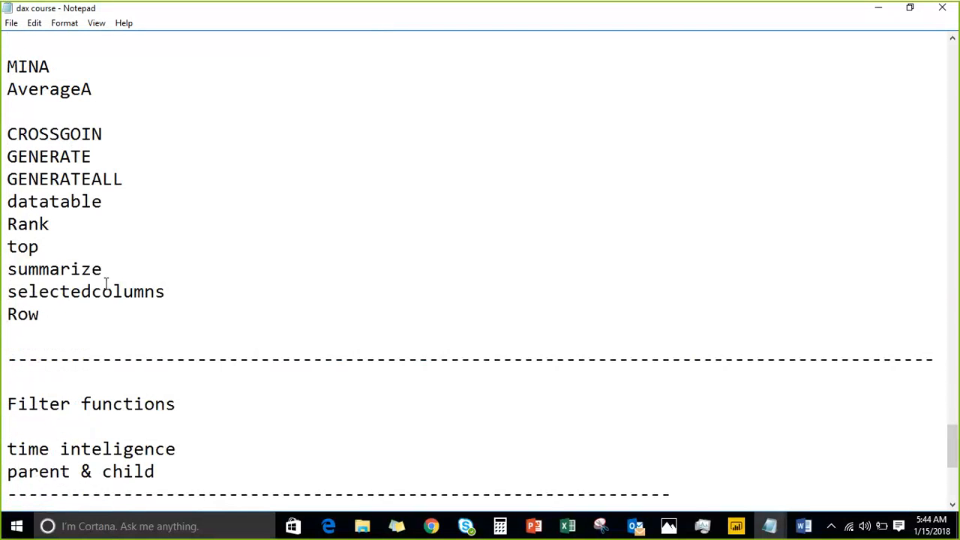
Switch to Power BI Desktop, show the Salesdata table's rows in data view and collapse its field list.
left_click(731, 528)
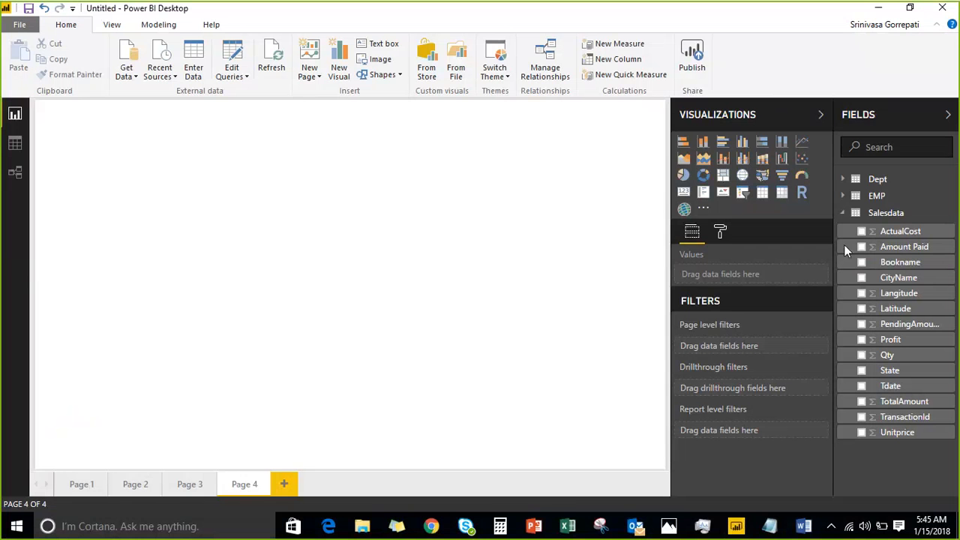
left_click(15, 144)
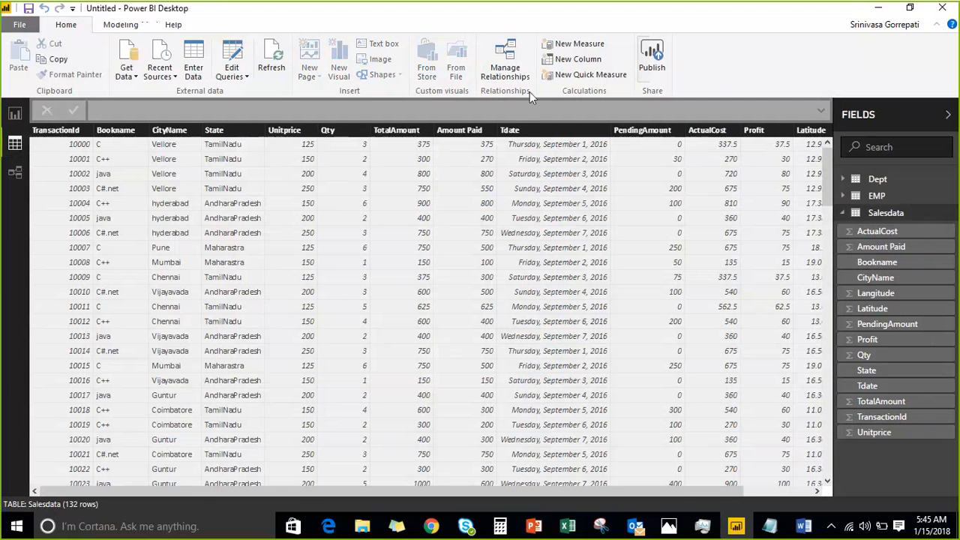
left_click(844, 215)
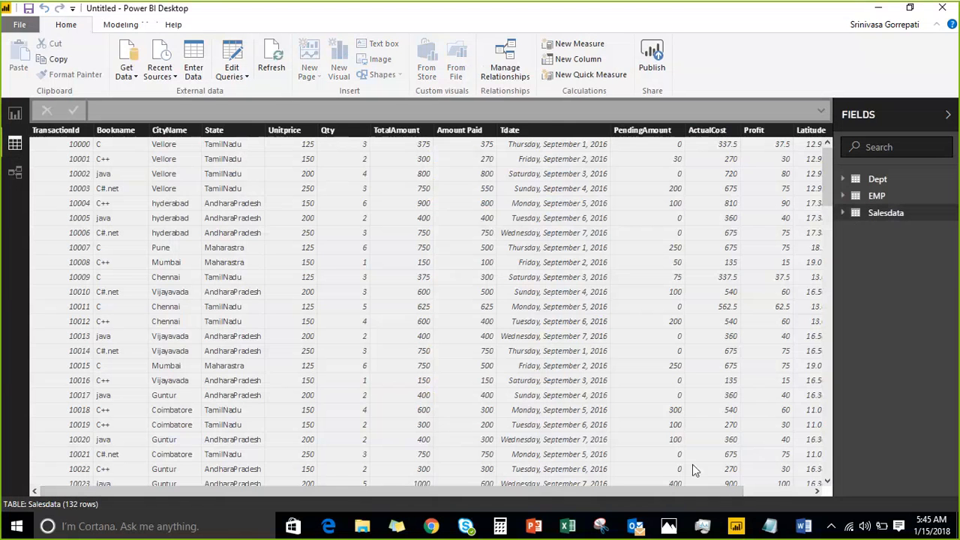
left_click_drag(760, 487, 927, 379)
Switch to the dax course notes in Notepad and move GENERATE, GENERATEALL and datatable directly below summarize.
mouse_move(776, 529)
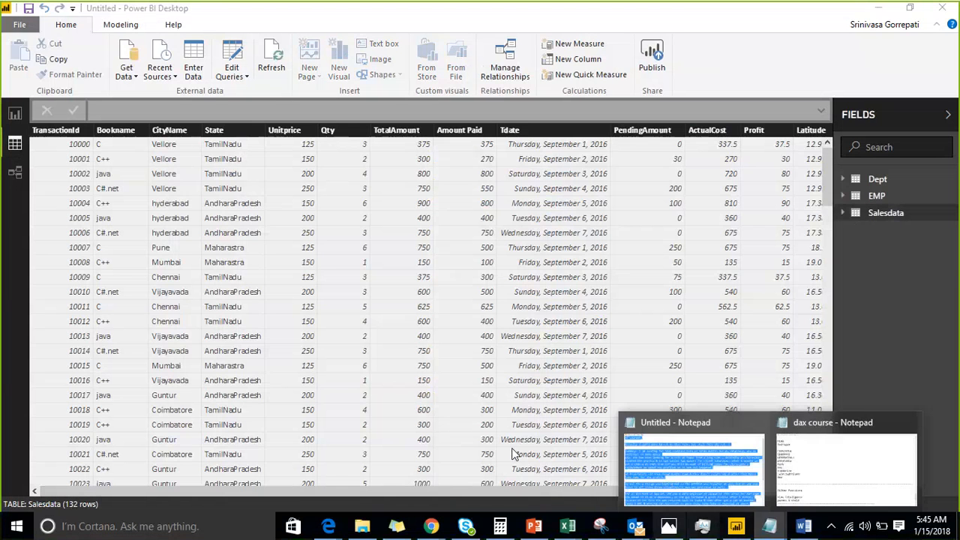
left_click(838, 420)
scroll(110, 333, "down", 5)
scroll(110, 333, "up", 4)
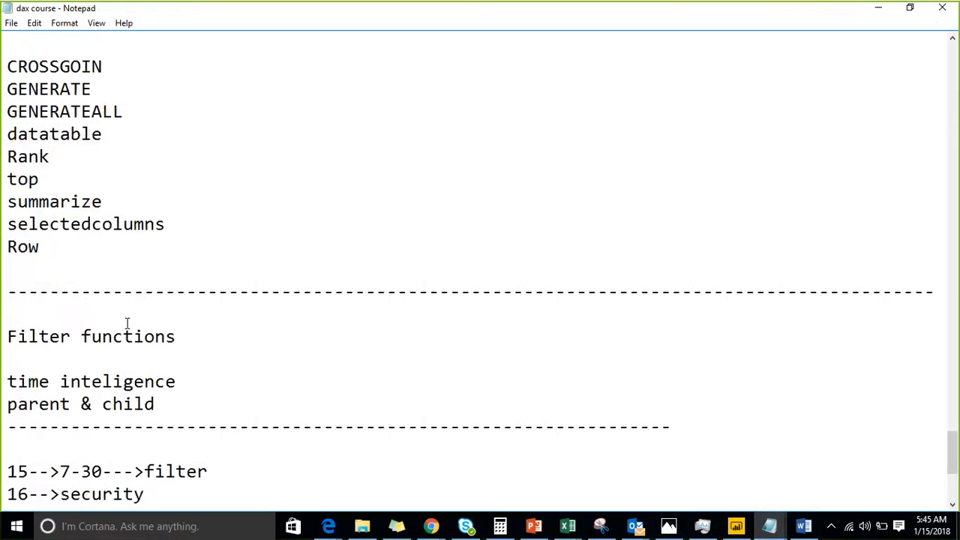
scroll(12, 219, "up", 2)
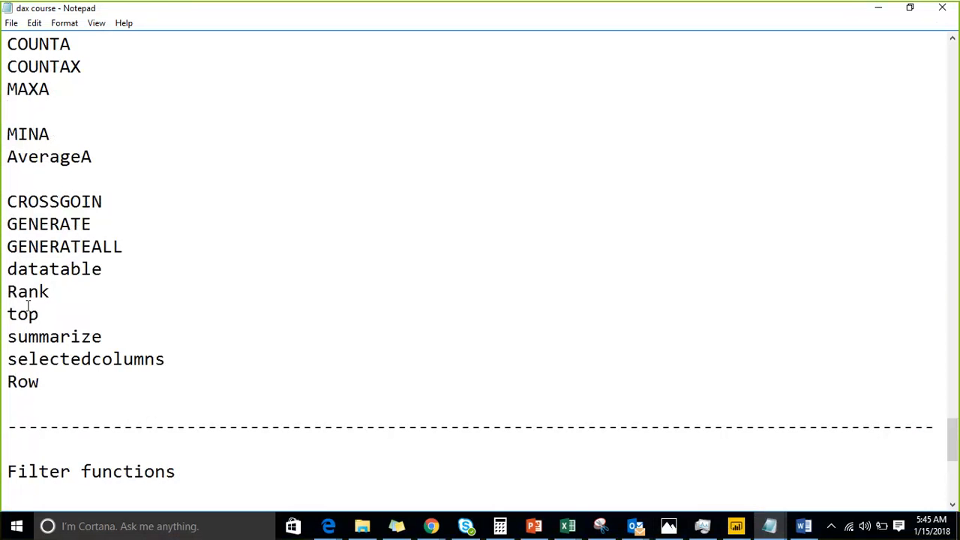
left_click_drag(65, 315, 8, 298)
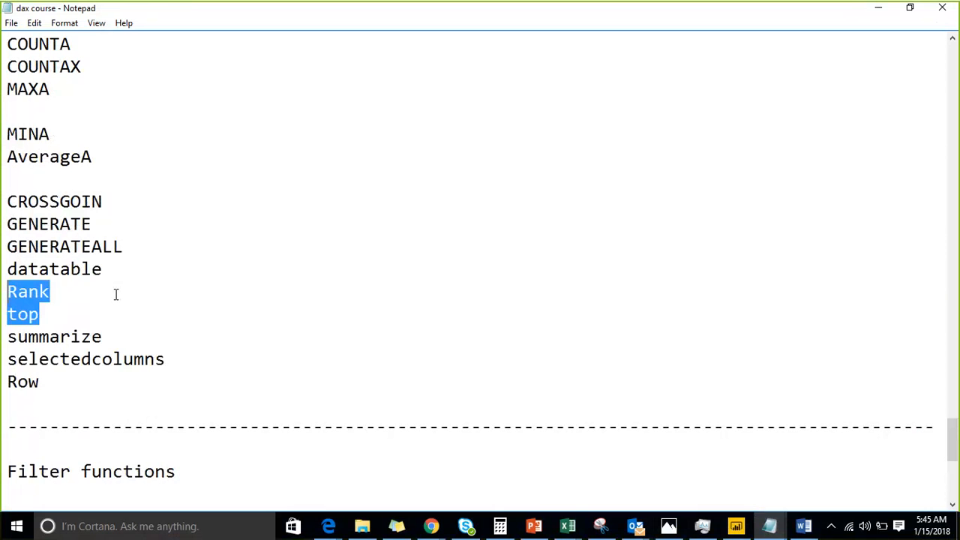
left_click_drag(105, 270, 8, 224)
key("ctrl+c")
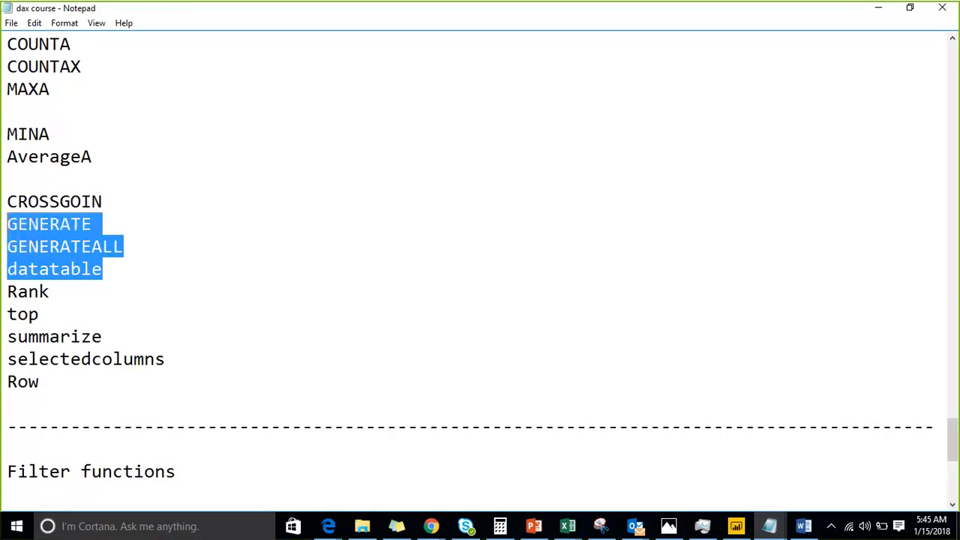
key("BackSpace")
scroll(107, 242, "down", 1)
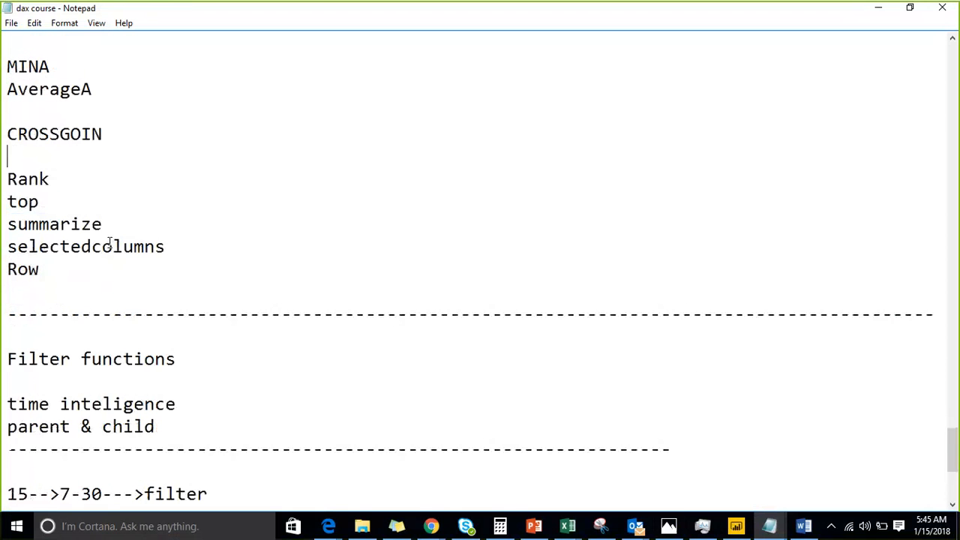
left_click(120, 232)
key("Return")
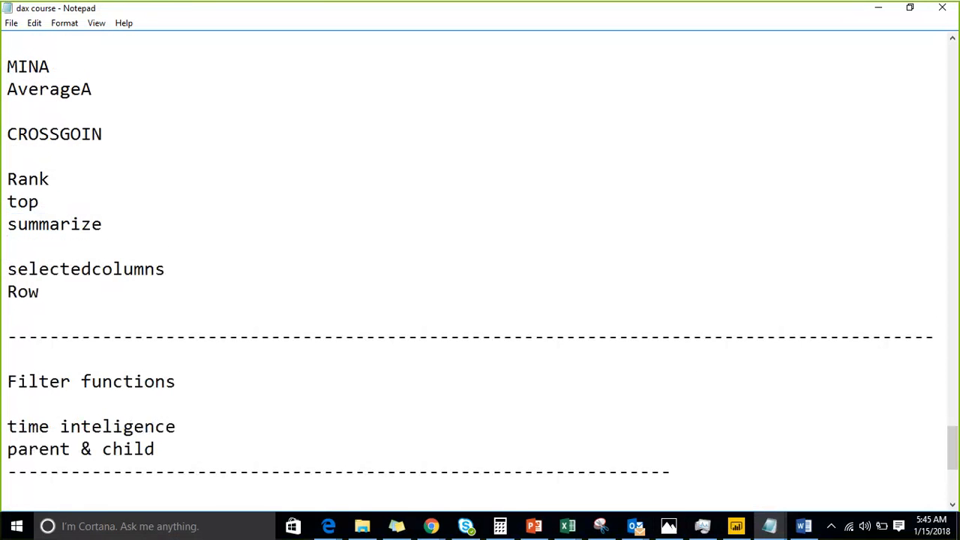
key("ctrl+v")
Move the lines from summarize through selectedcolumns to below the Filter functions heading, above time inteligence.
key("Down")
key("Right")
key("Right")
key("Right")
key("Right")
key("Right")
key("Right")
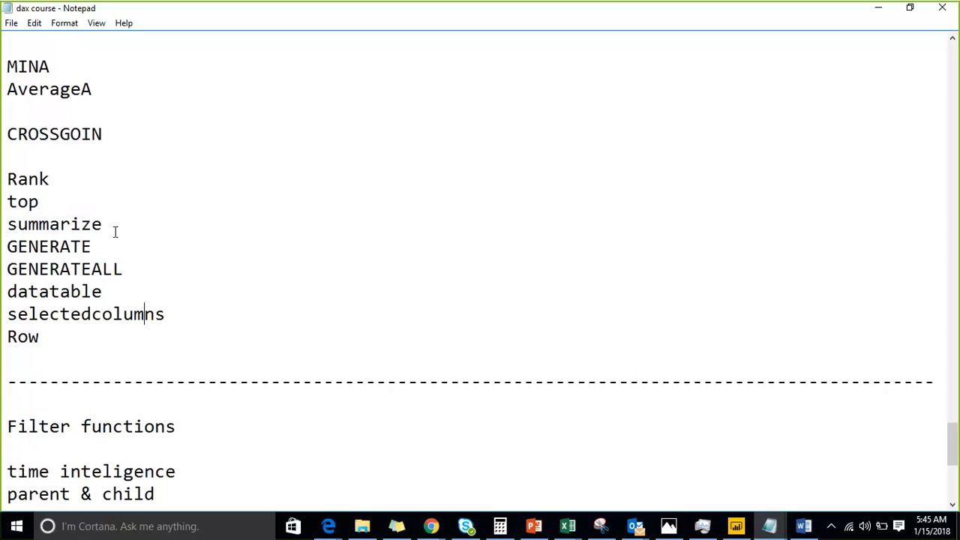
key("shift+Up")
key("shift+Up")
key("shift+Up")
key("shift+Up")
key("shift+Up")
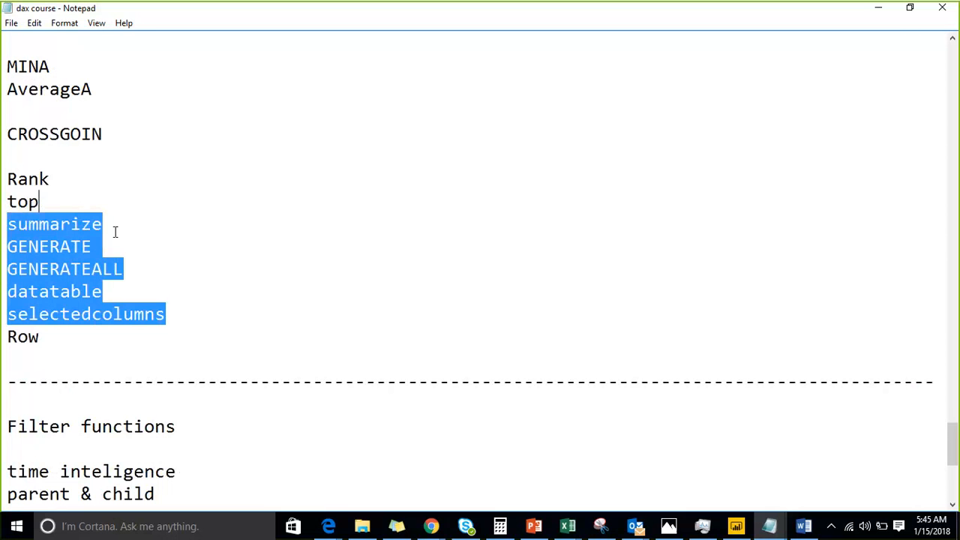
key("Delete")
key("Down")
key("Down")
key("Down")
key("Down")
key("Down")
key("Down")
key("Return")
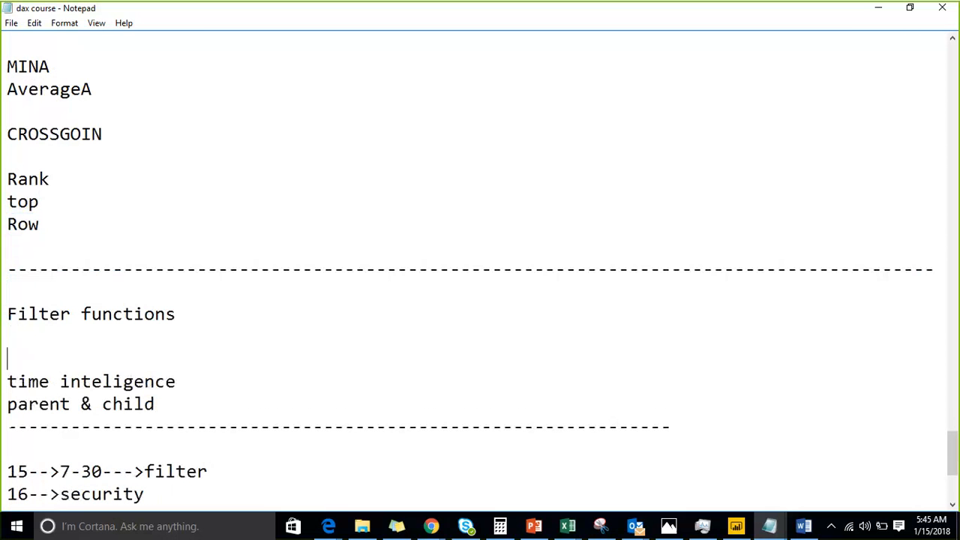
key("ctrl+z")
Remove the blank line between CROSSGOIN and Rank.
key("Up")
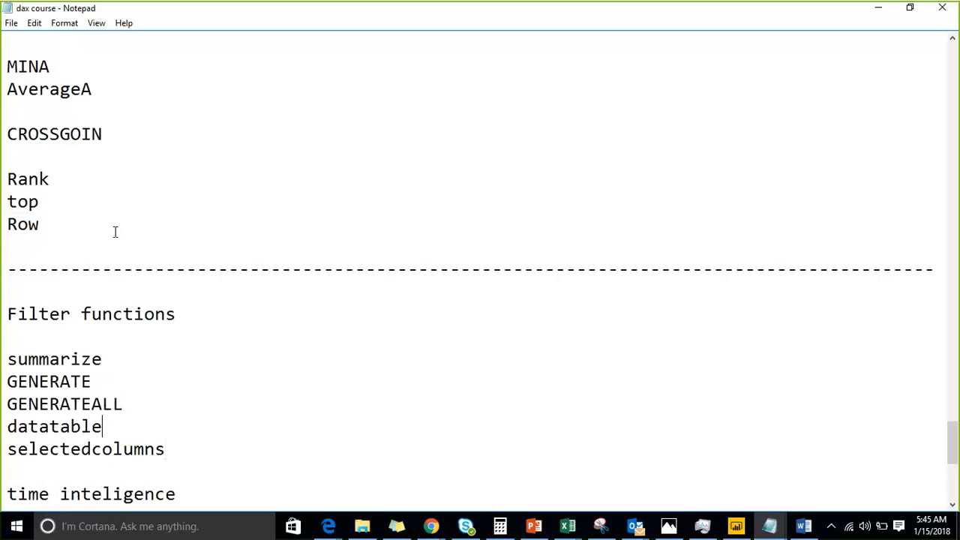
key("Down")
key("Down")
key("Down")
key("Down")
key("BackSpace")
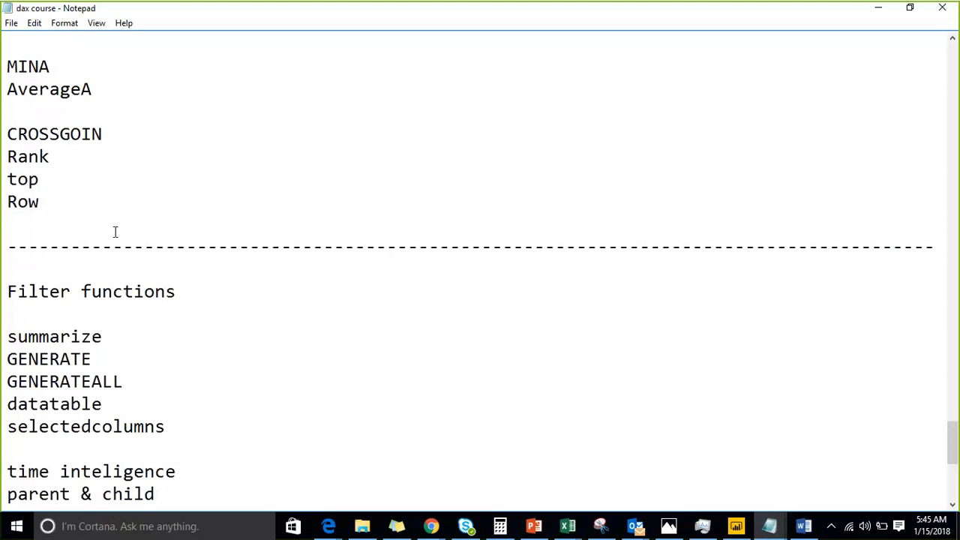
Move COuntBLANK, COUNTROWS and DistinctCount from below COUNTX to directly below Row.
key("Up")
key("Up")
key("Up")
key("Up")
key("Up")
key("Up")
key("Up")
key("Up")
key("Up")
key("Up")
key("Up")
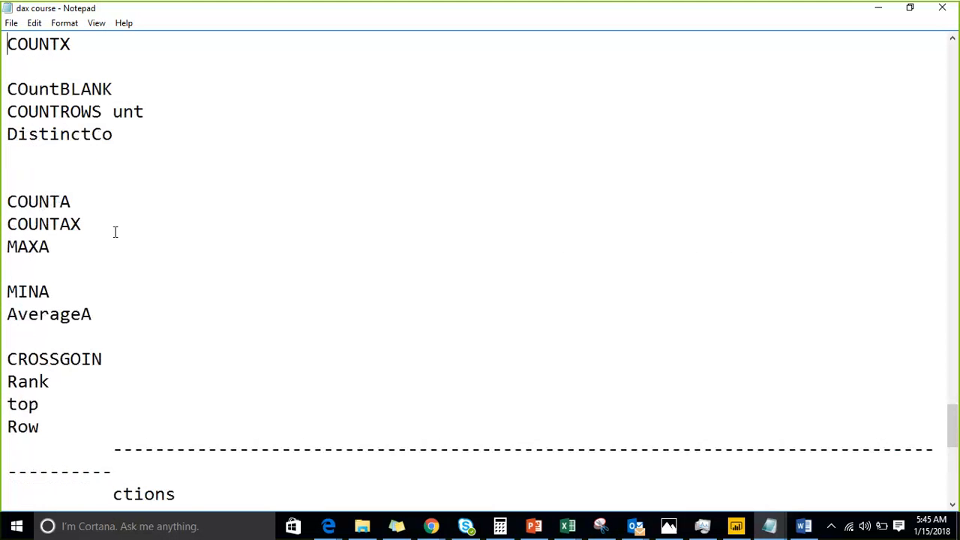
key("Up")
key("Down")
key("Down")
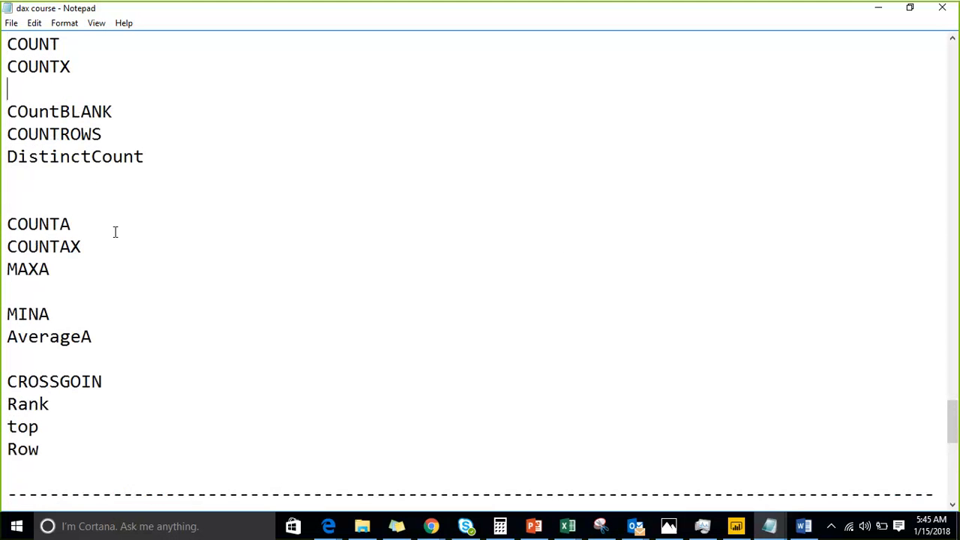
key("shift+Down")
key("shift+Down")
key("shift+Down")
key("shift+Down")
key("ctrl+c")
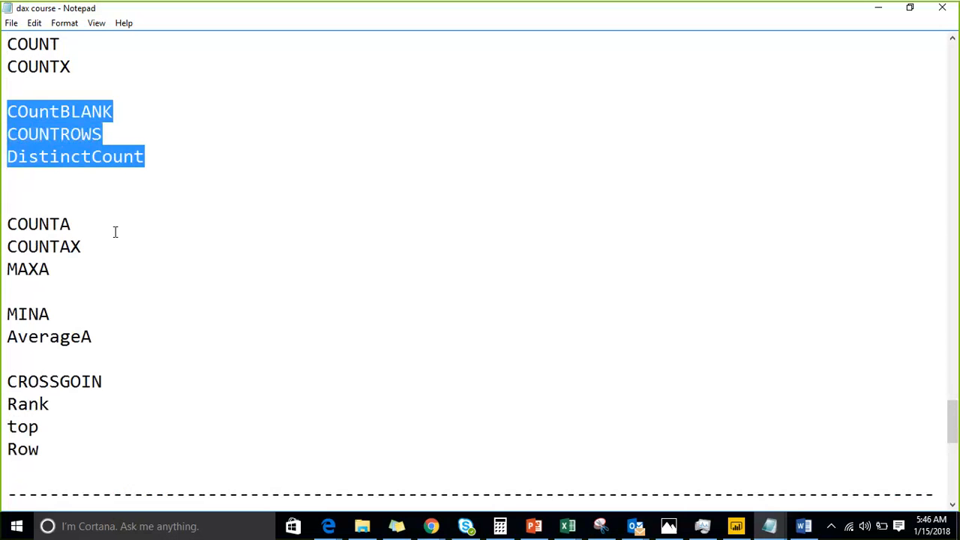
key("Delete")
key("Down")
key("Down")
key("Down")
key("Down")
key("Down")
key("Down")
key("Down")
key("Down")
key("Down")
key("Down")
key("Down")
key("Down")
key("Down")
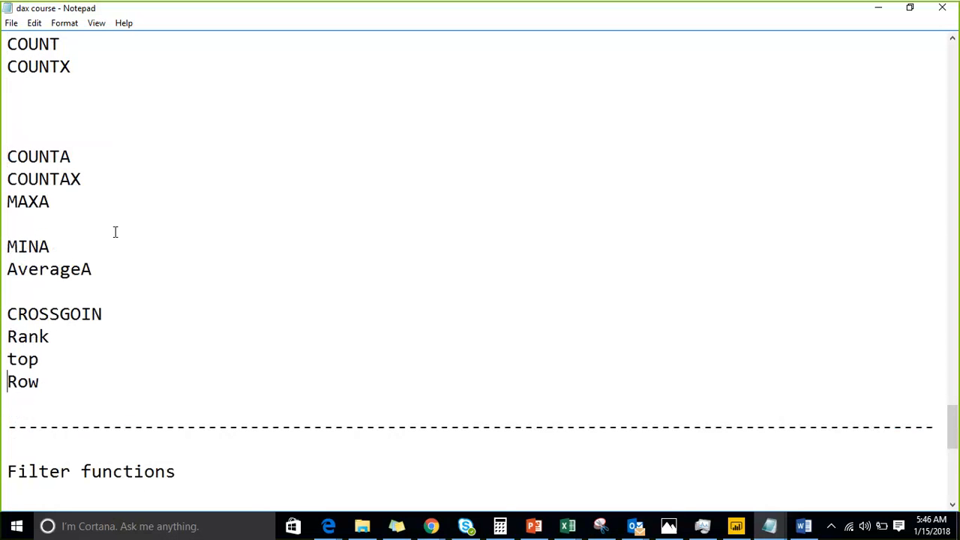
key("ctrl+v")
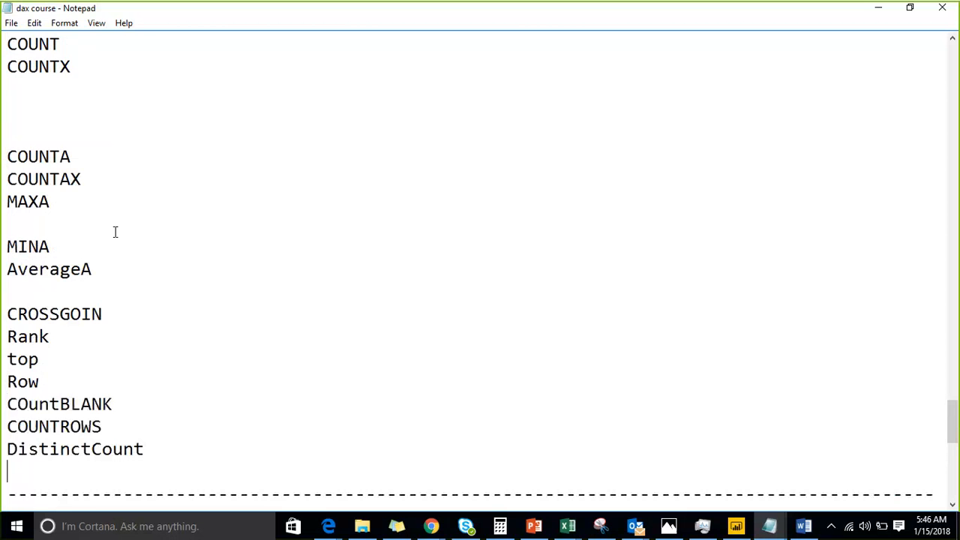
Move the block from CROSSGOIN through DistinctCount to just below the dashed line after SUMX, above COUNT.
key("shift+Up")
key("shift+Up")
key("shift+Up")
key("shift+Up")
key("shift+Up")
key("shift+Up")
key("shift+Up")
key("ctrl+c")
key("Delete")
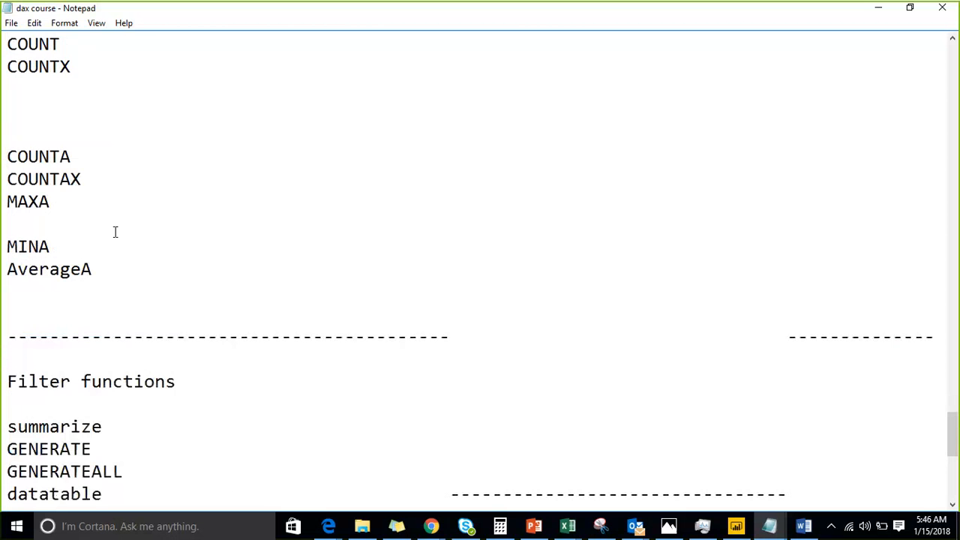
key("Up")
key("Up")
key("Up")
key("Up")
key("Up")
key("Up")
key("Up")
key("Up")
key("Up")
key("Up")
key("Up")
key("Up")
key("Up")
key("Up")
key("Up")
key("Down")
key("Down")
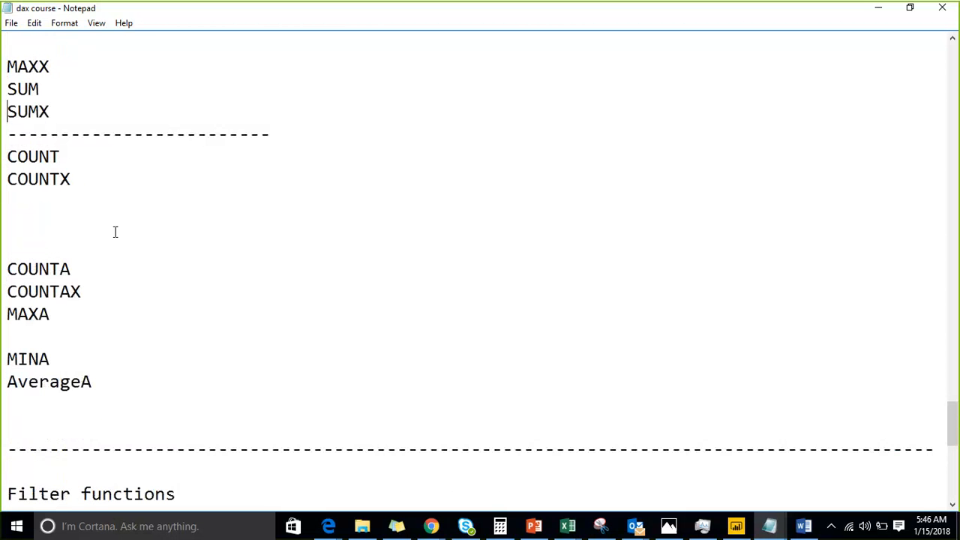
key("Down")
key("Down")
key("Return")
key("Return")
key("Return")
key("Up")
key("Up")
key("Up")
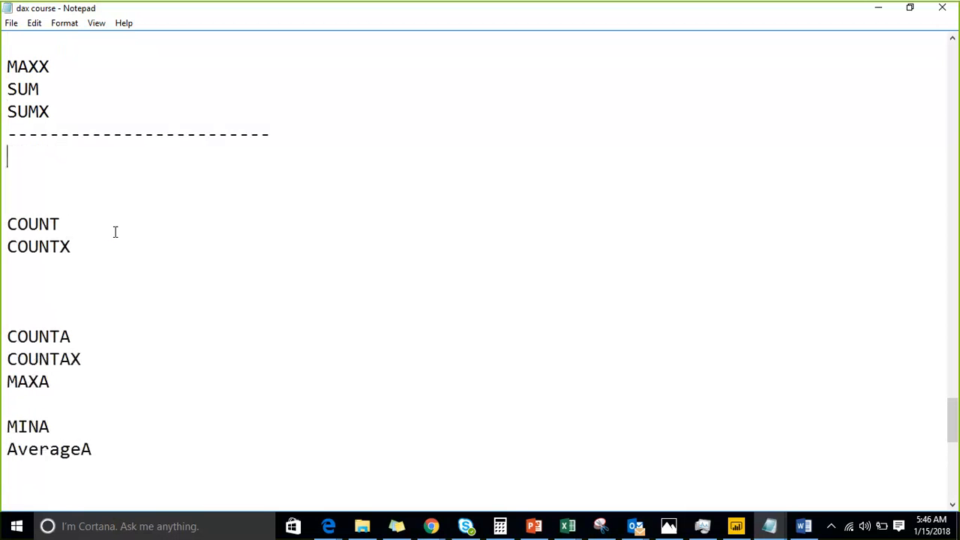
key("ctrl+v")
Reduce the gaps above COUNT and below COUNTX to a single blank line each.
key("Down")
key("Down")
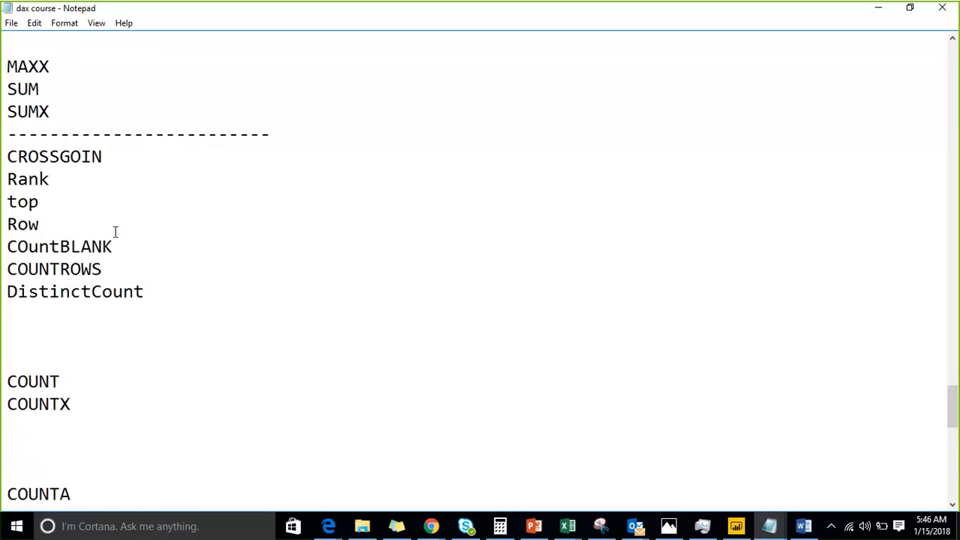
key("BackSpace")
key("BackSpace")
key("Down")
key("Down")
key("Down")
key("Down")
key("Down")
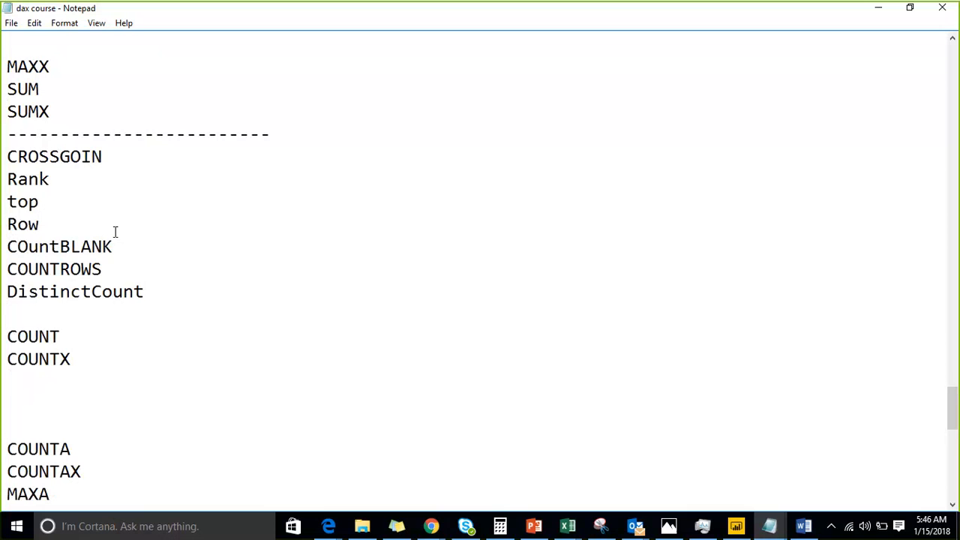
key("BackSpace")
key("BackSpace")
key("Down")
key("Down")
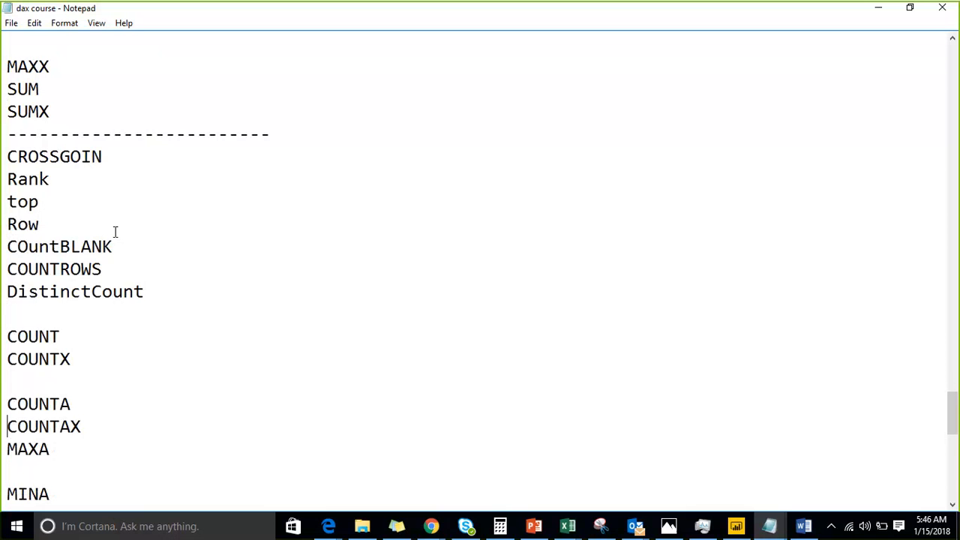
Highlight the CROSSGOIN entry in the function list.
left_click(97, 157)
key("shift+Home")
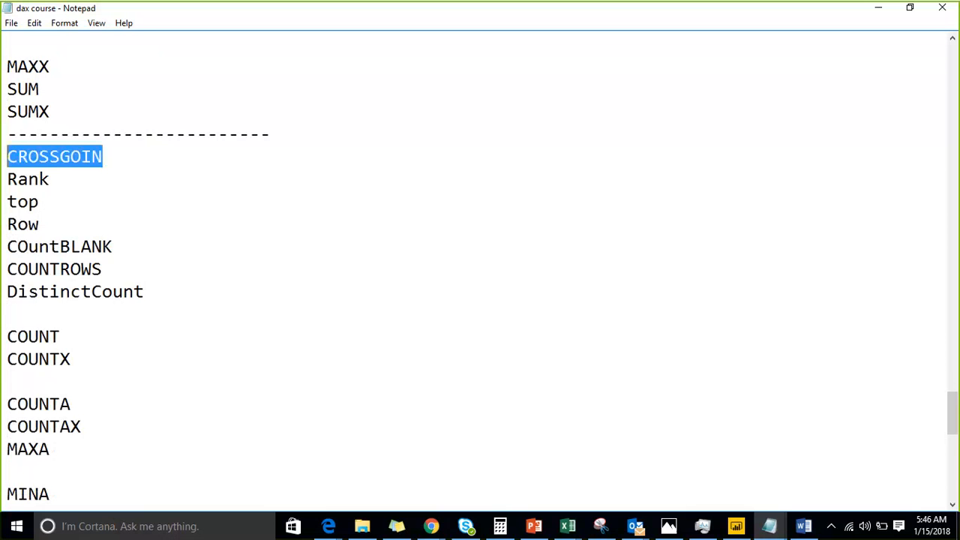
left_click(129, 165)
key("shift+Home")
Switch to Power BI Desktop and view the EMP and Dept tables with their fields expanded.
left_click(744, 532)
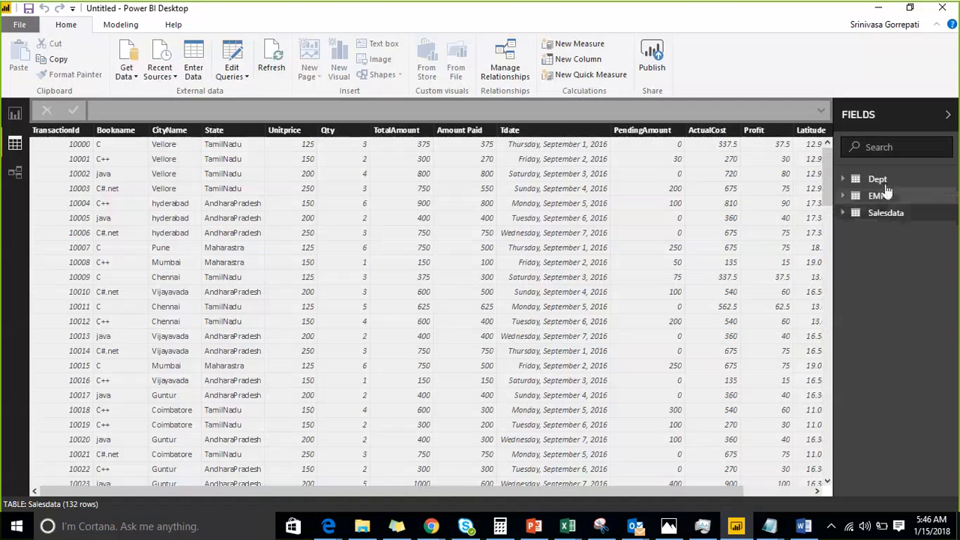
left_click(878, 193)
left_click(884, 182)
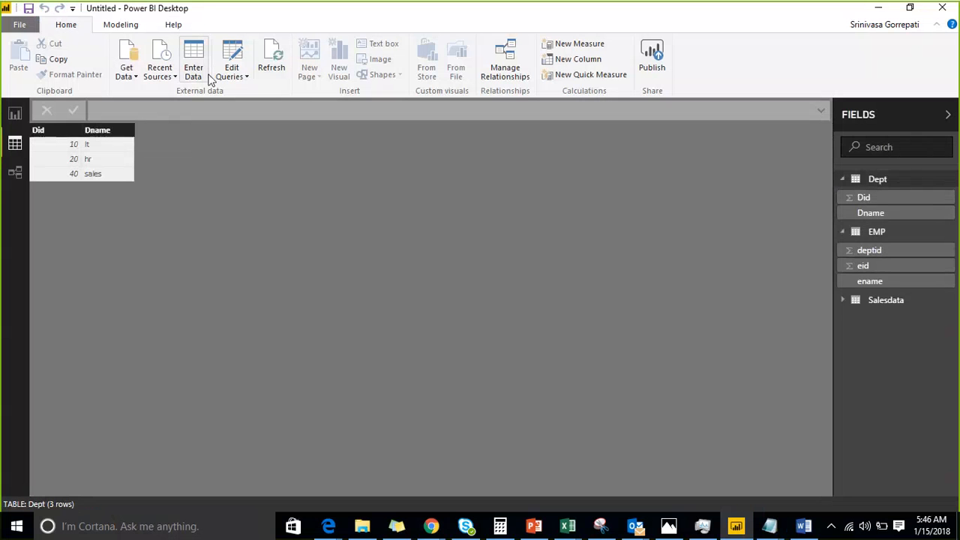
Create a calculated table with the formula Table = CROSSJOIN(Dept,EMP).
left_click(117, 29)
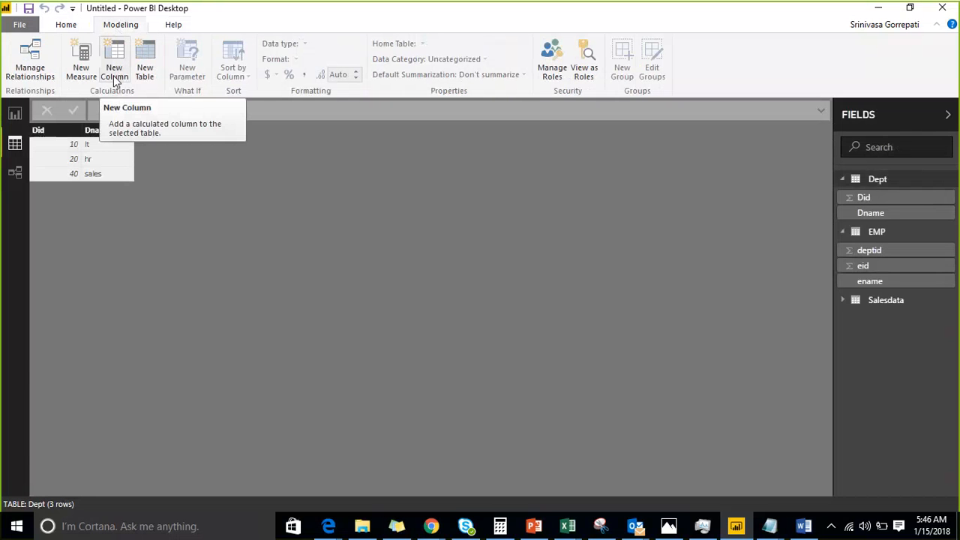
left_click(148, 73)
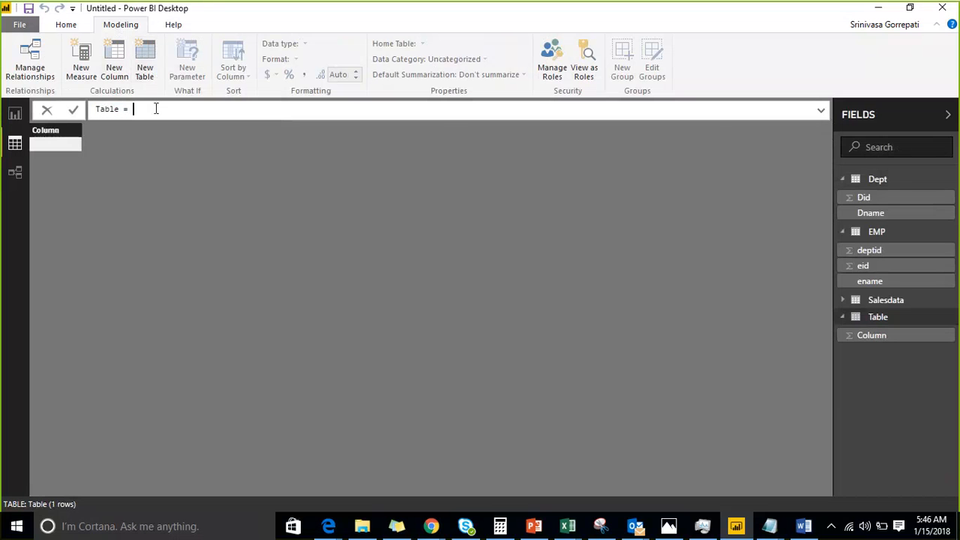
type("cr")
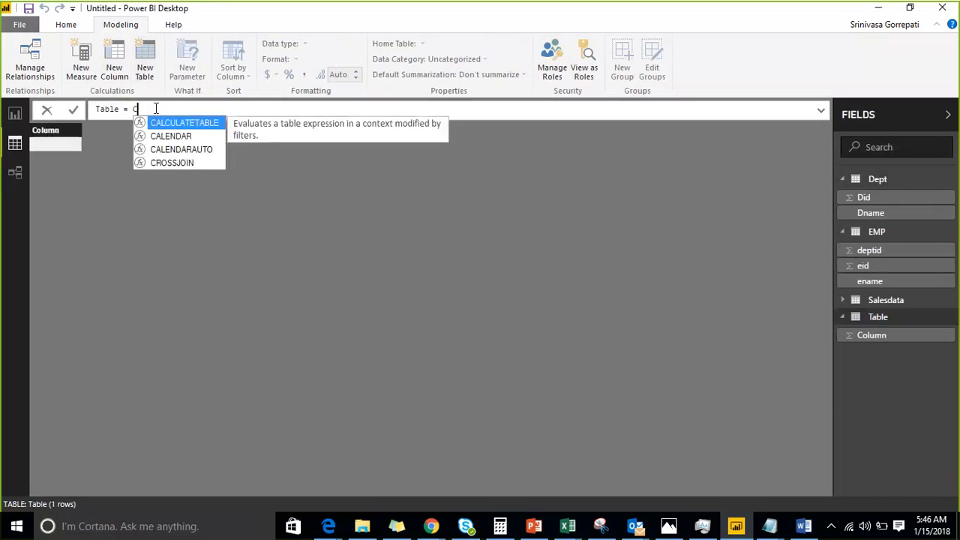
key("Tab")
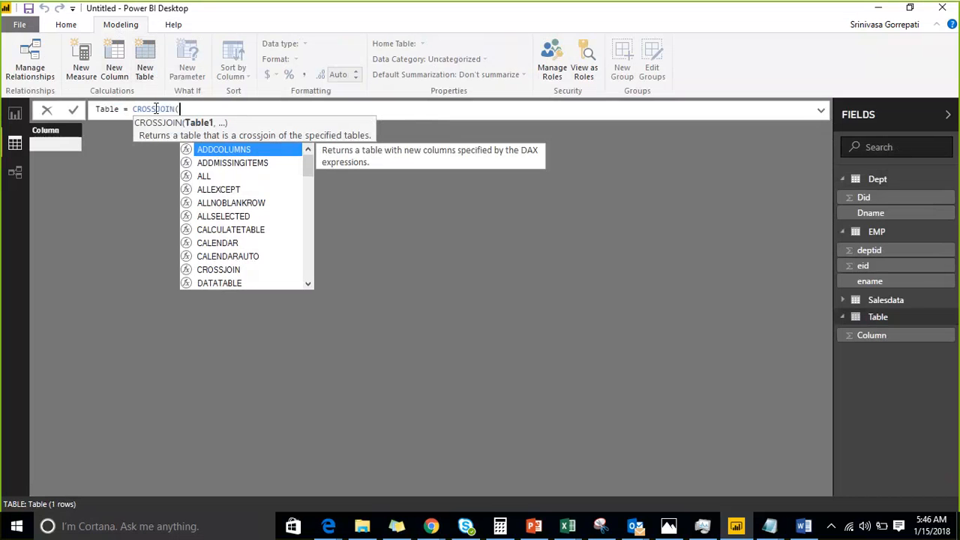
type("de")
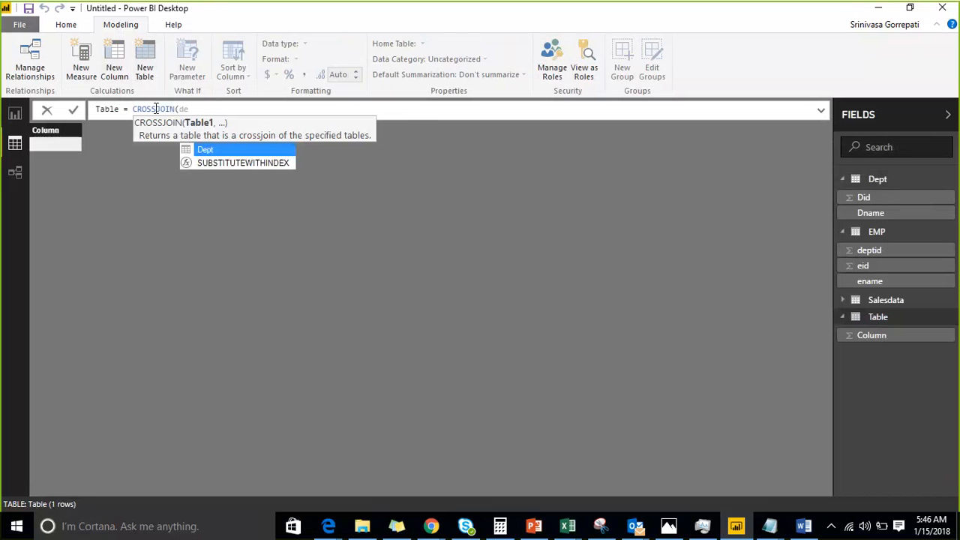
type("p")
key("Tab")
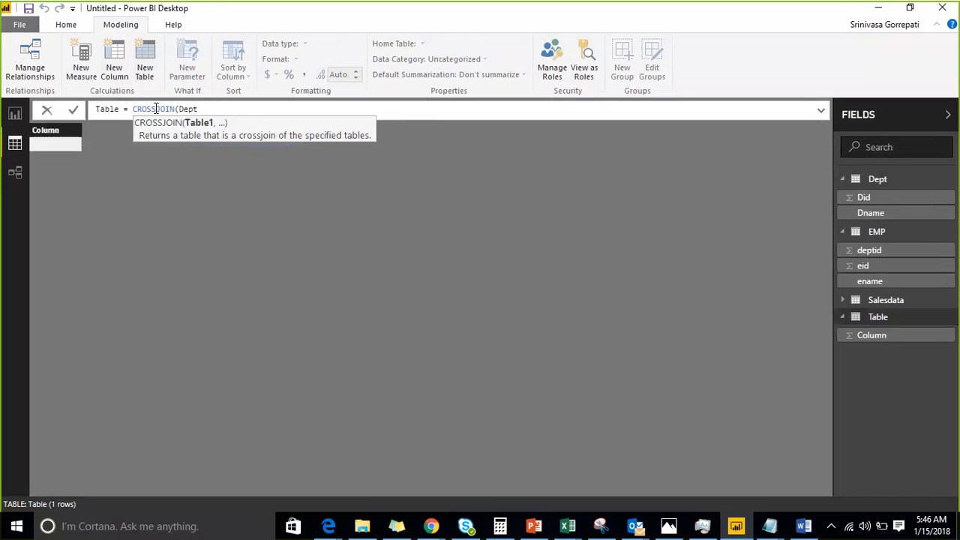
type(",")
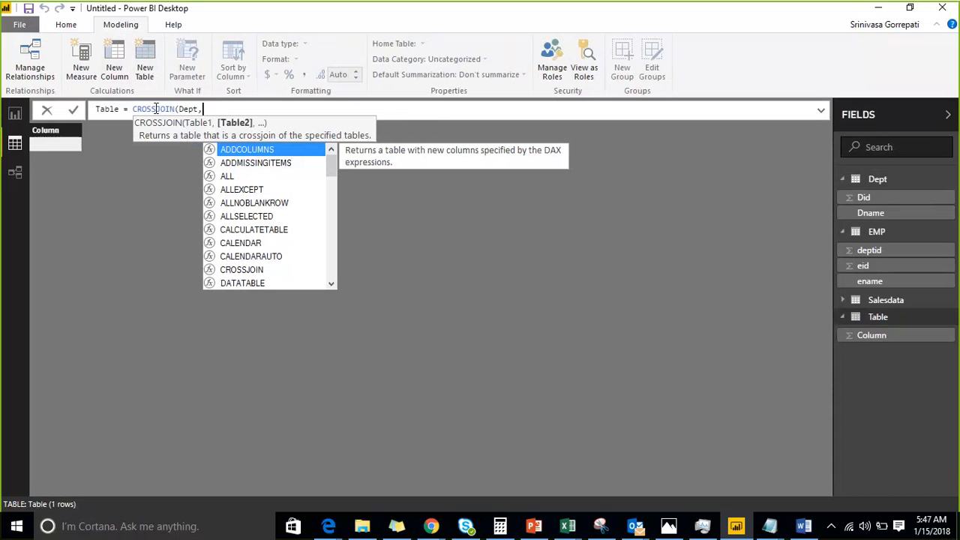
type("emp")
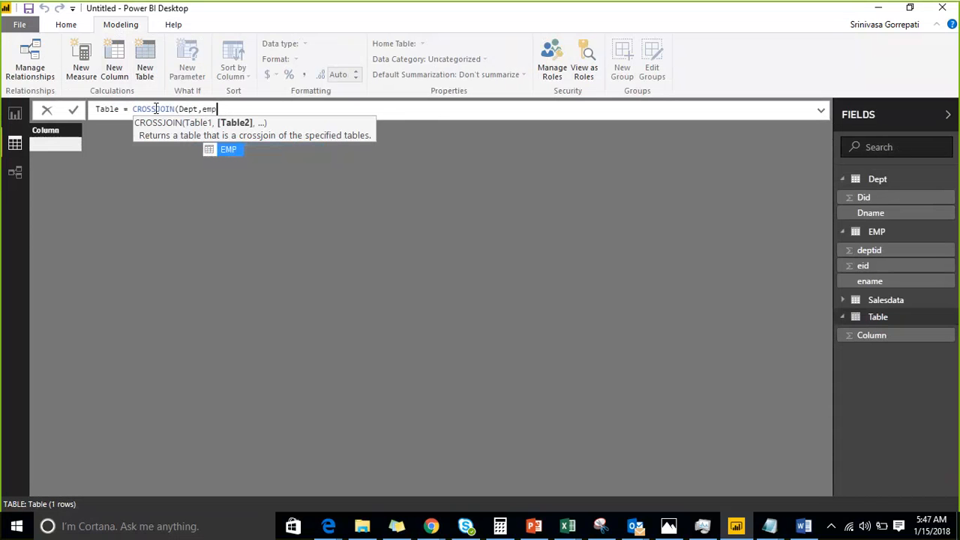
key("Tab")
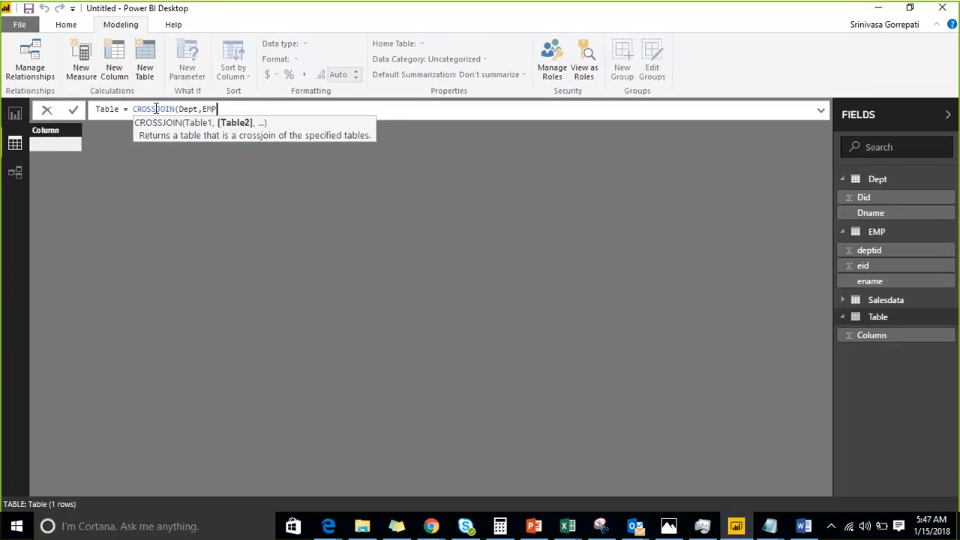
type(")")
key("Return")
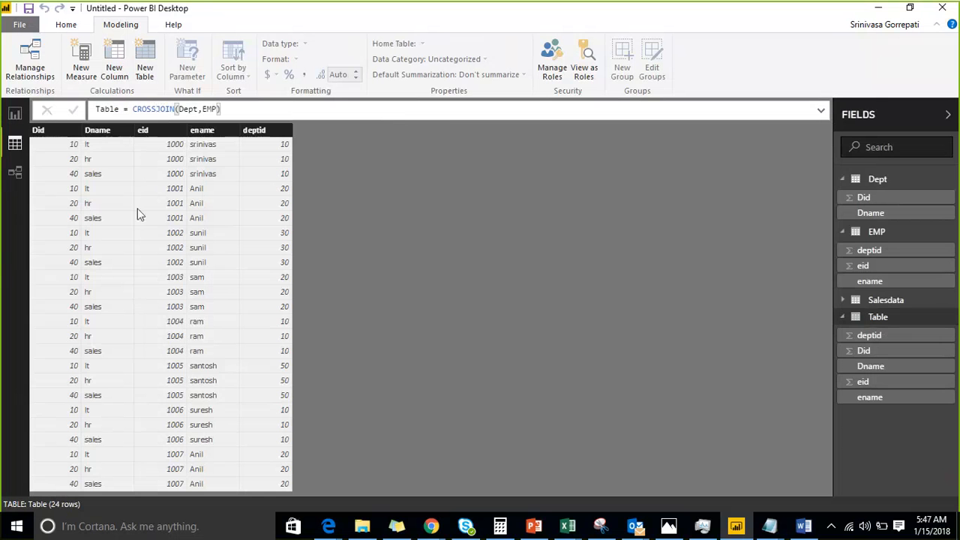
Examine the cross-joined table's Did column and compare its rows with the source Dept and EMP tables.
left_click(228, 108)
left_click_drag(129, 110, 95, 110)
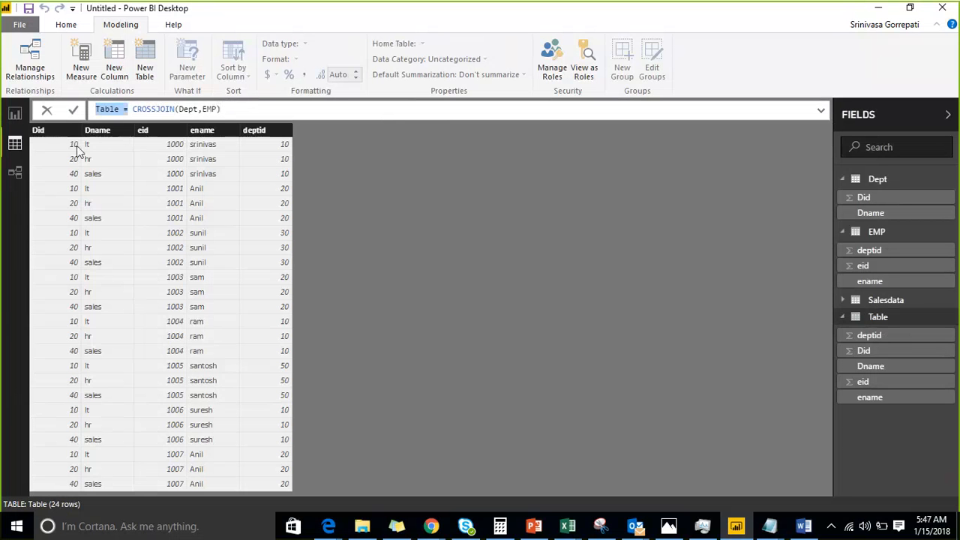
left_click(75, 173)
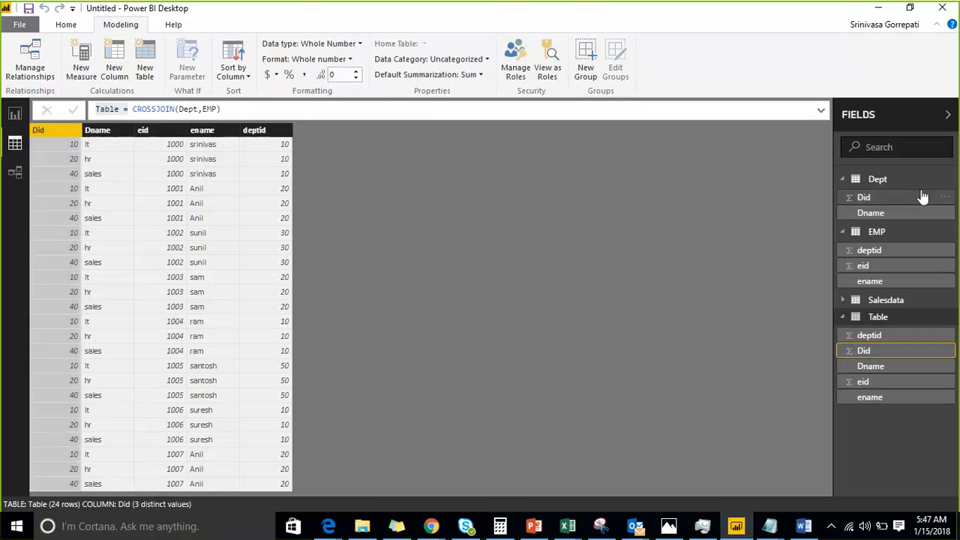
left_click(878, 182)
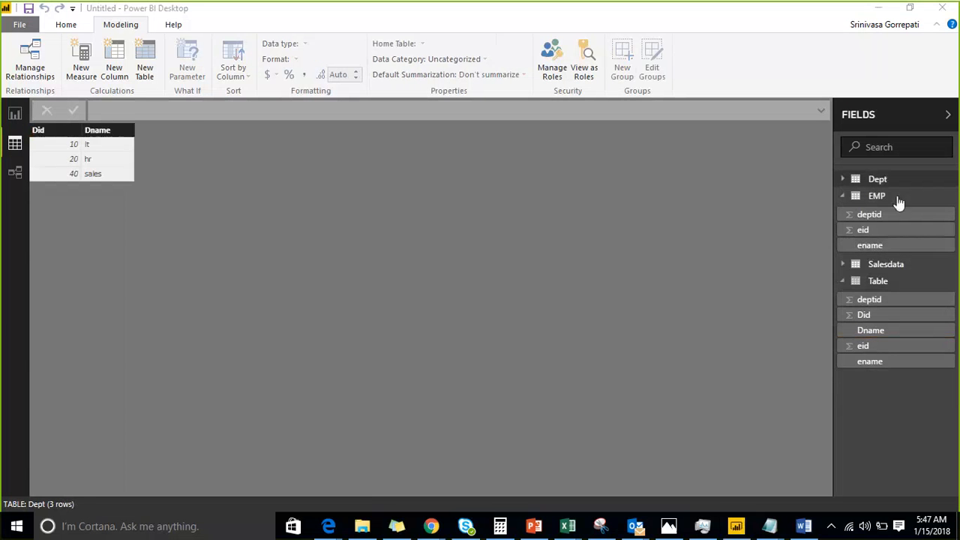
left_click(897, 198)
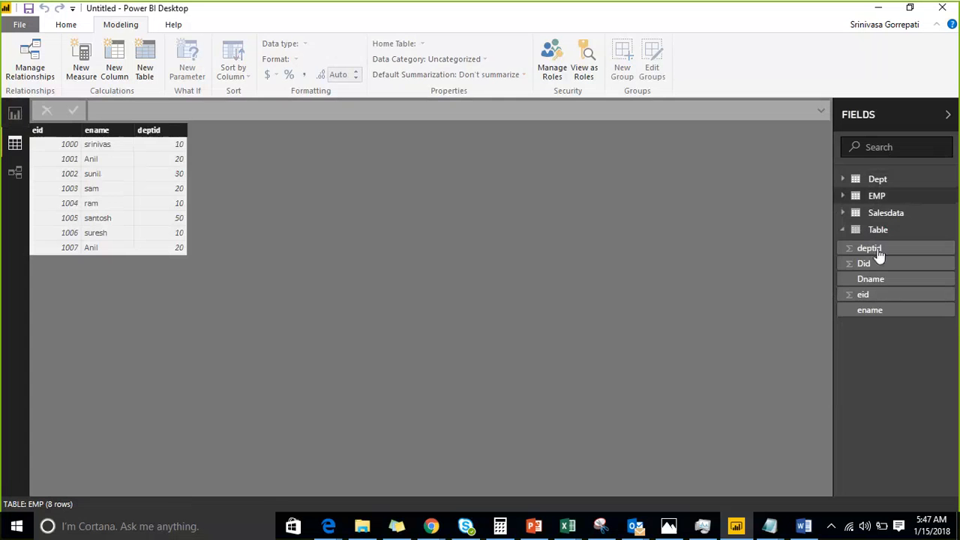
left_click(890, 231)
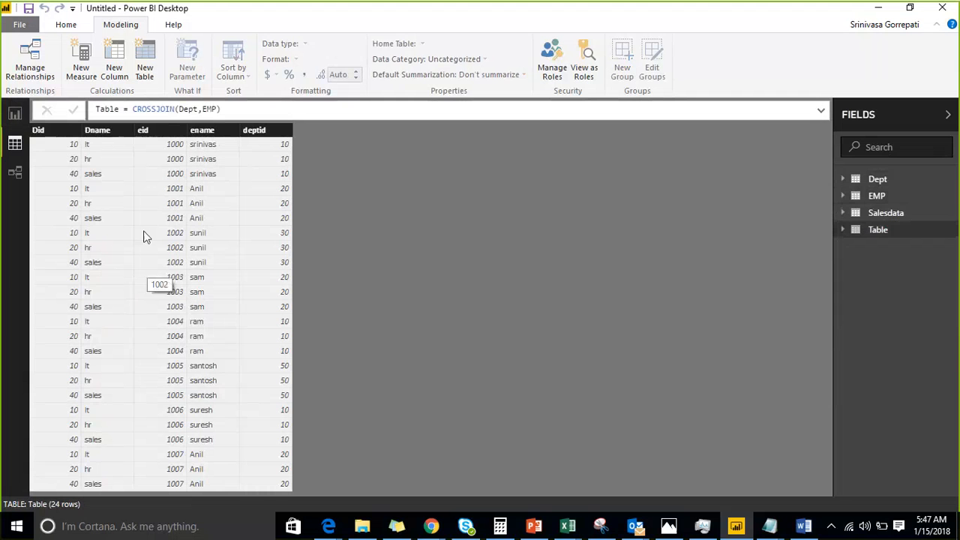
Wrap the CROSSJOIN(Dept,EMP) expression in a FILTER function, ready for a filter expression argument.
left_click(136, 109)
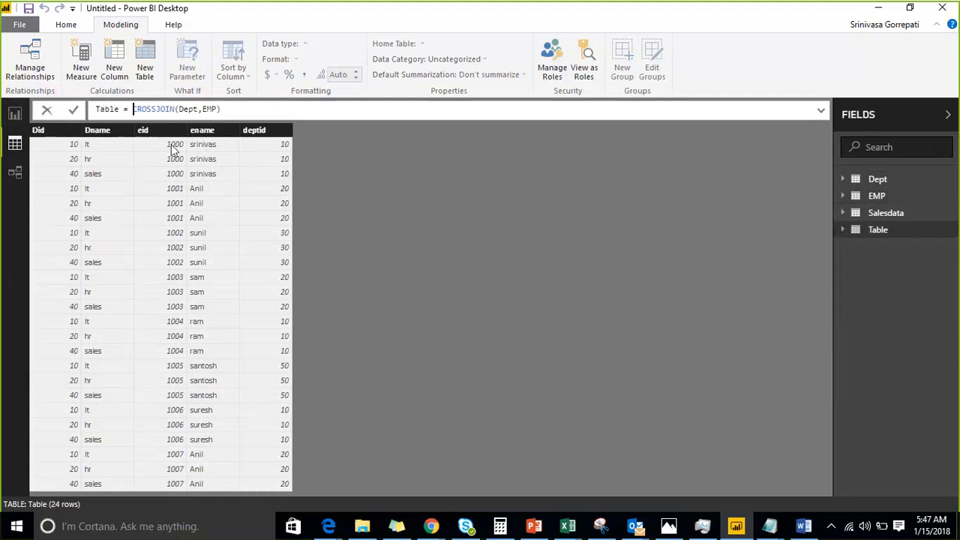
type("FILTER(")
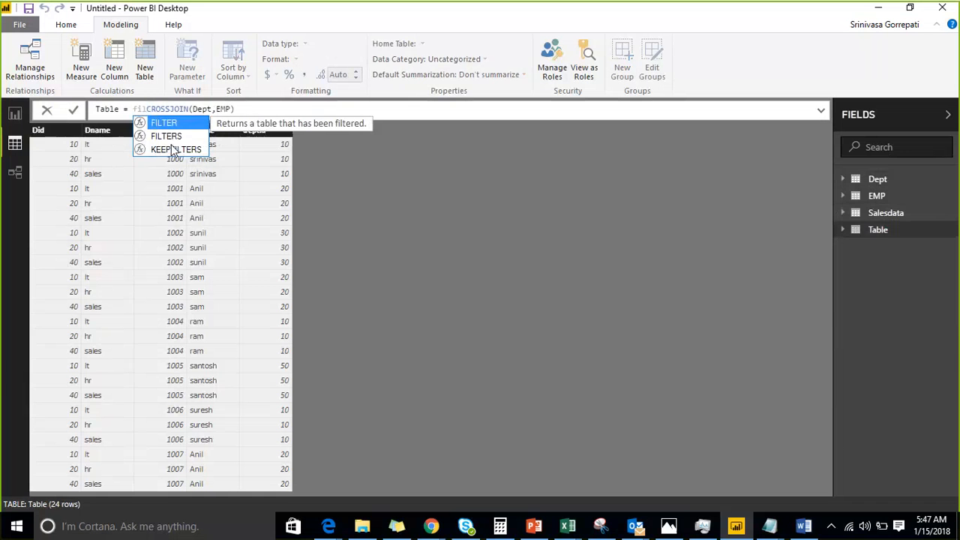
key("Right")
key("Right")
key("Right")
key("Right")
key("Right")
key("Right")
key("Right")
key("Right")
key("Right")
key("Right")
key("Right")
key("Right")
key("Right")
key("Right")
key("Right")
key("Right")
key("Right")
key("Right")
key("Right")
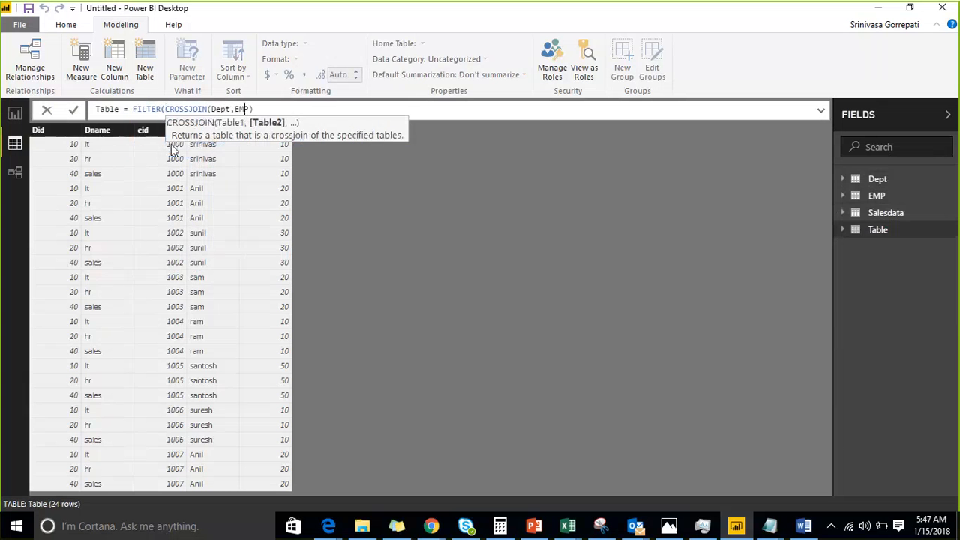
type(",")
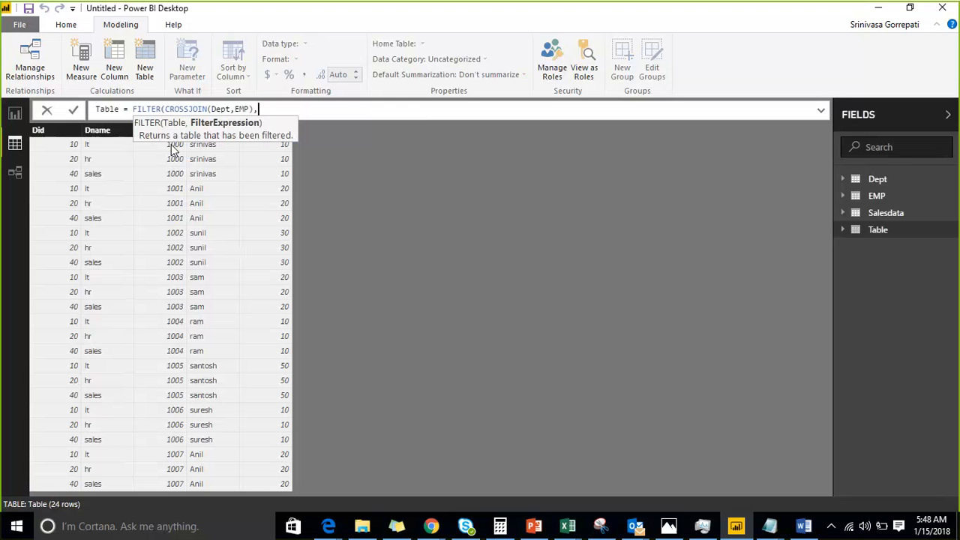
Complete the FILTER with the condition Dept[Did]=EMP[deptid] and commit the table formula.
type("De")
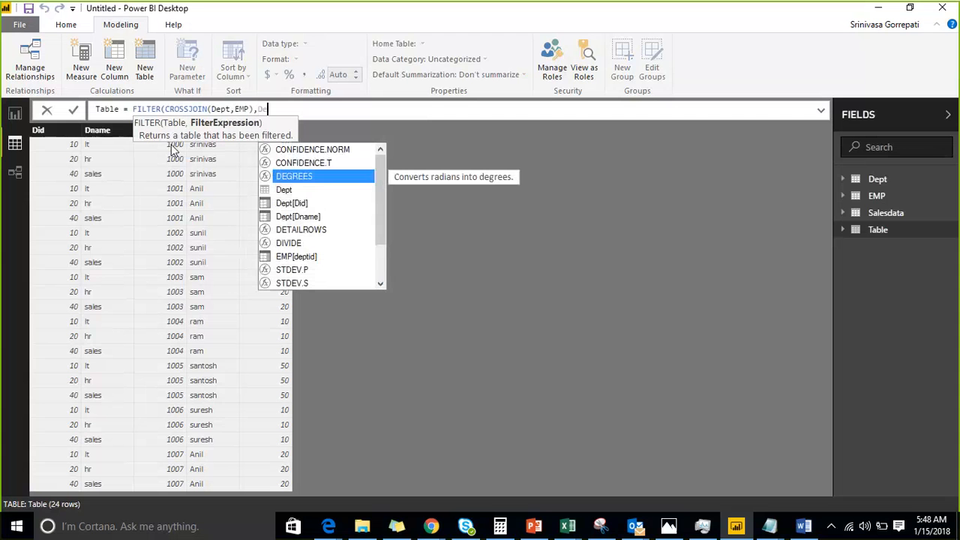
key("Down")
key("Down")
key("Tab")
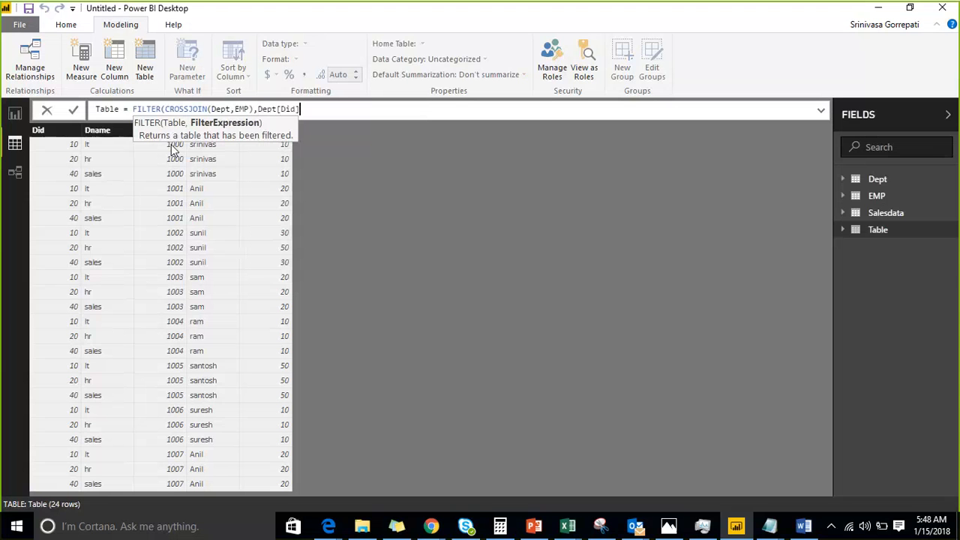
type("=em")
key("Down")
key("Tab")
type(")")
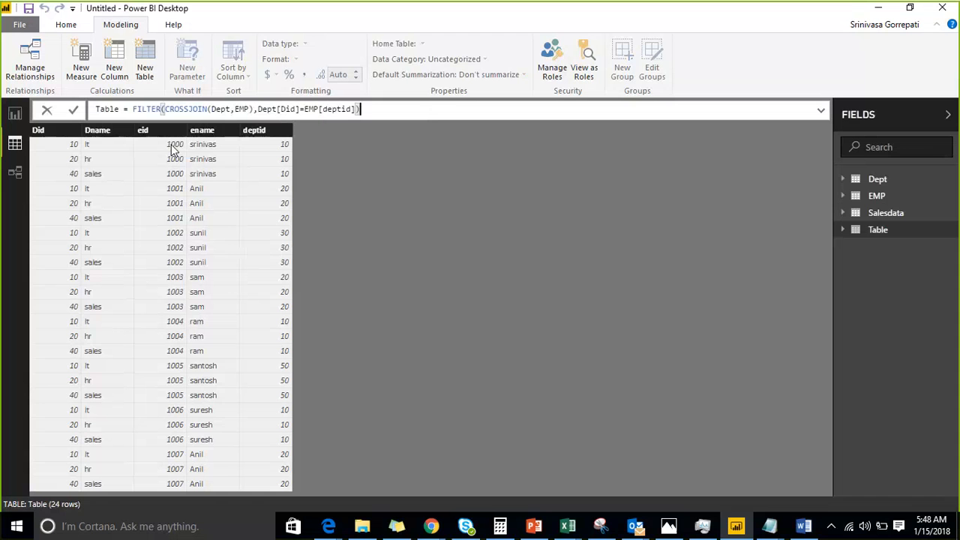
key("Return")
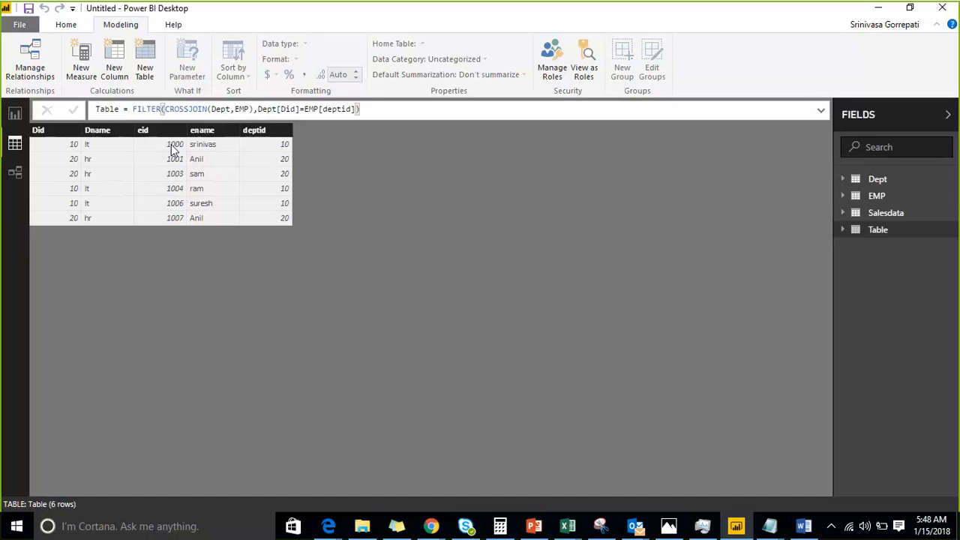
Compare the deptid and Dname columns of the filtered table and highlight the Dept[Did]=EMP[deptid] condition in the formula.
left_click(162, 147)
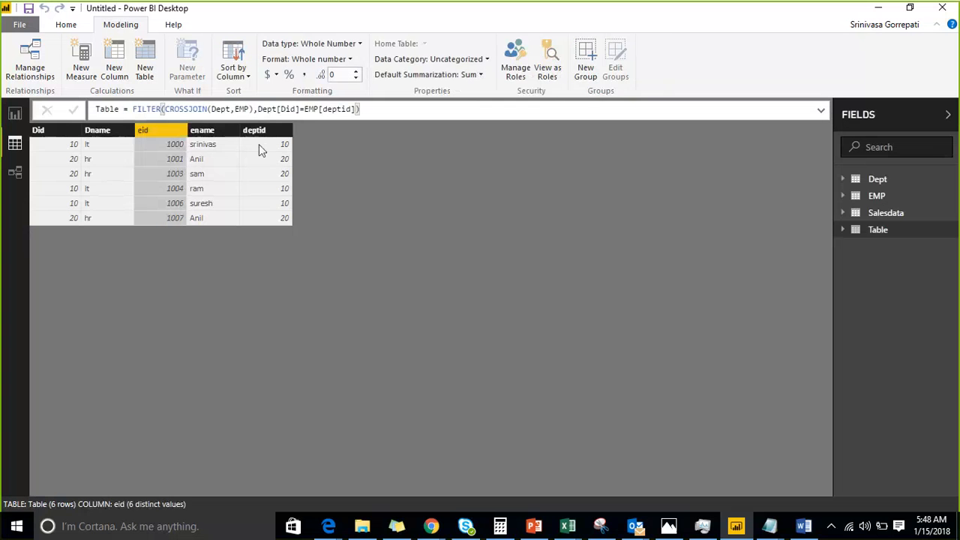
left_click(266, 150)
left_click(126, 153)
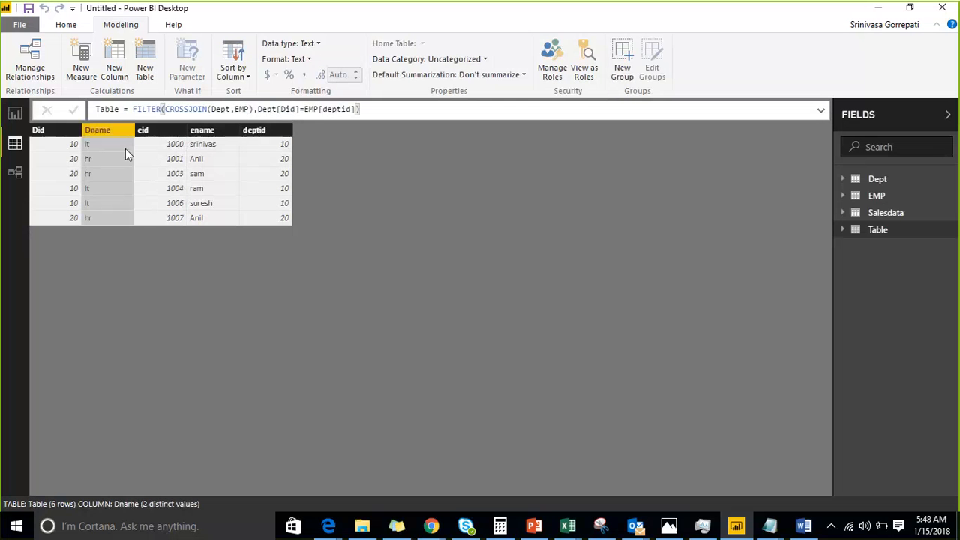
left_click(249, 169)
left_click(123, 160)
left_click(281, 184)
left_click(114, 178)
left_click_drag(257, 110, 358, 109)
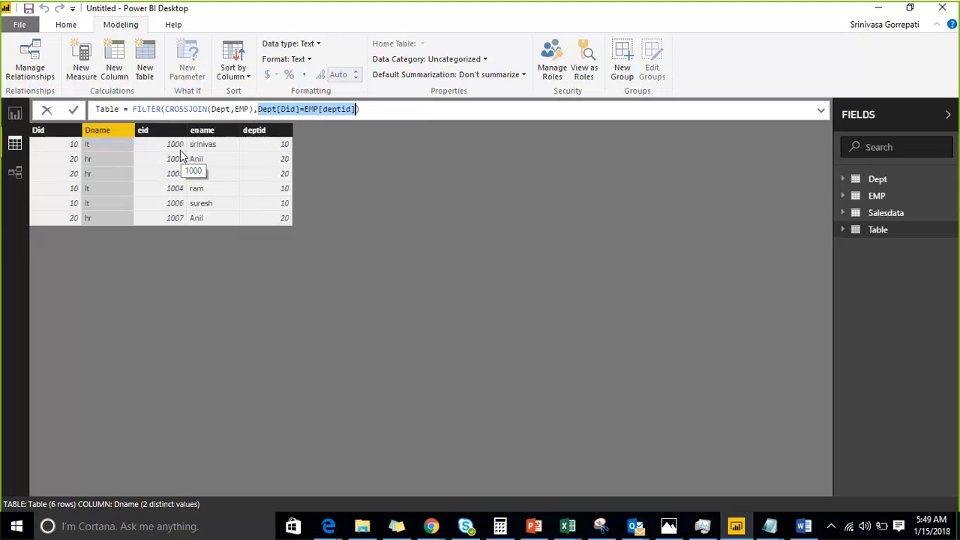
Remove the FILTER wrapper and its condition from the table formula, restoring Table = CROSSJOIN(Dept,EMP).
left_click(165, 111)
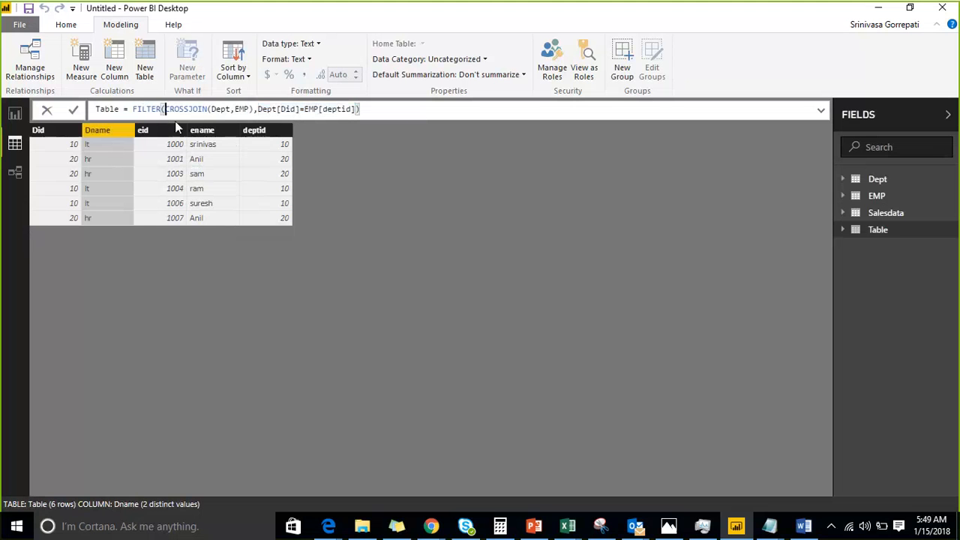
key("shift+Left")
key("shift+Left")
key("shift+Left")
key("shift+Left")
key("shift+Left")
key("shift+Left")
key("shift+Left")
key("BackSpace")
key("Right")
key("Right")
key("Right")
key("Right")
key("Right")
key("Right")
key("Right")
key("Right")
key("Right")
key("Right")
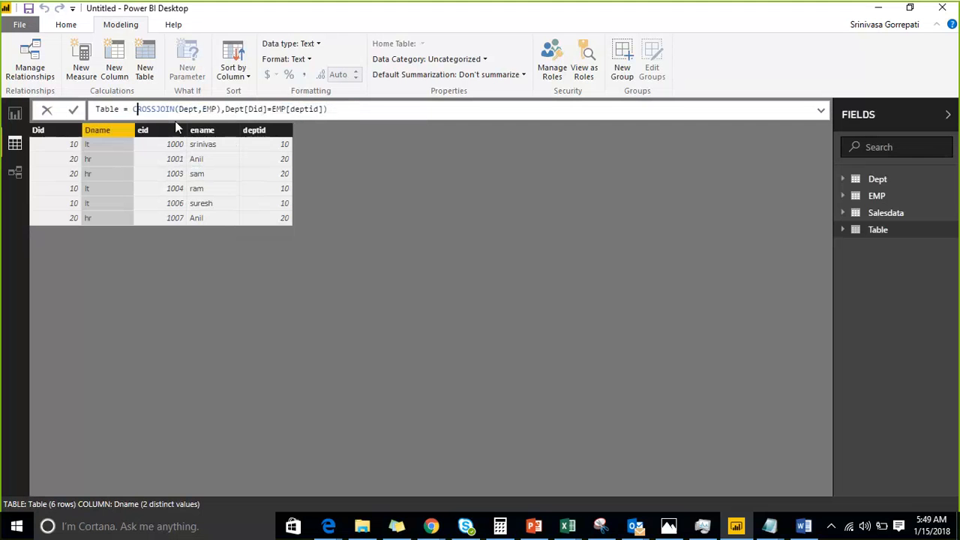
key("Right")
key("Right")
key("Right")
key("Right")
key("Right")
key("Right")
key("Right")
key("Right")
key("Right")
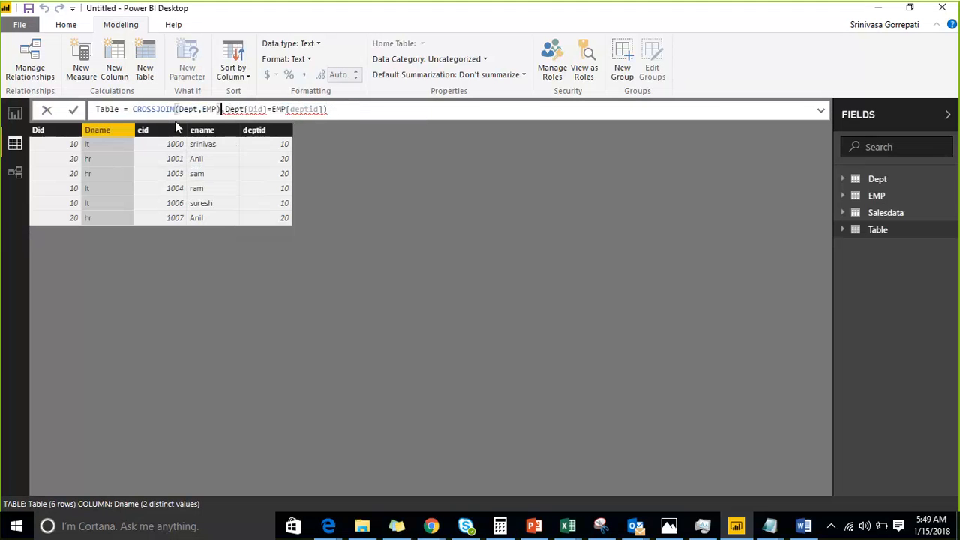
key("shift+End")
key("Delete")
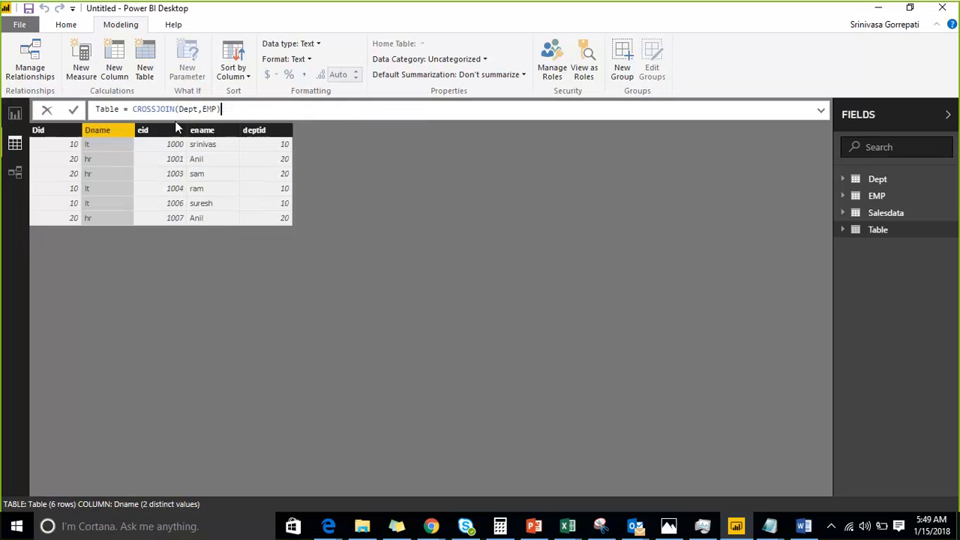
key("Return")
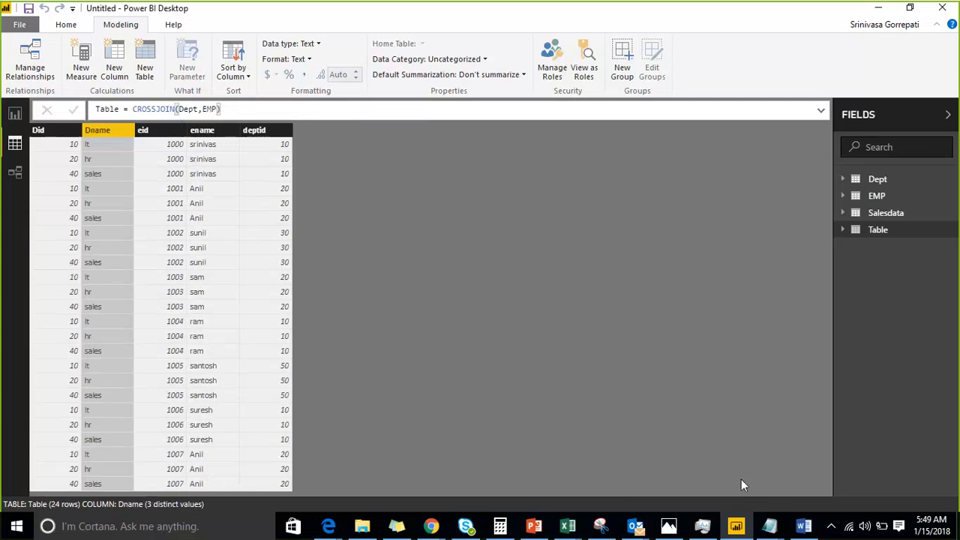
Highlight the Rank entry in the Notepad function list and return to Power BI Desktop.
mouse_move(770, 528)
left_click(797, 457)
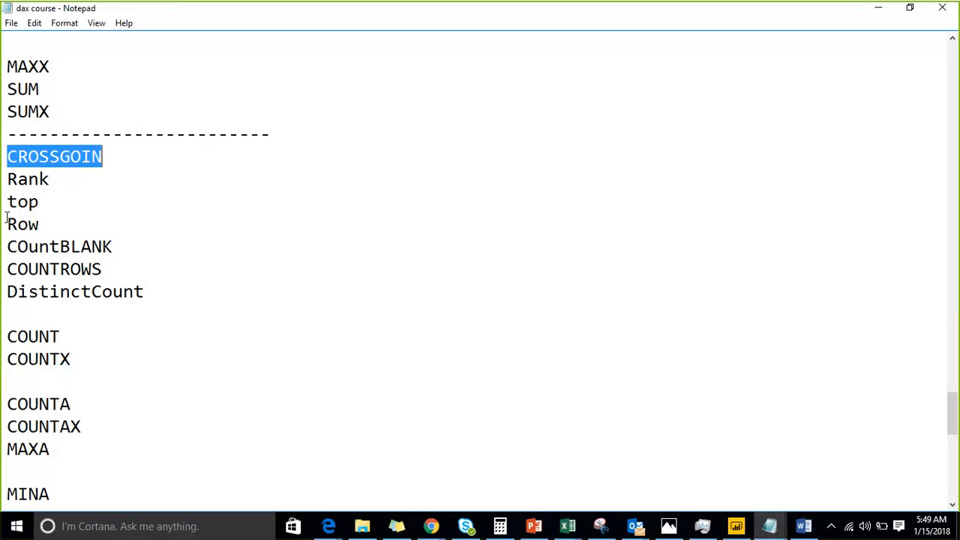
left_click(64, 182)
key("shift+Home")
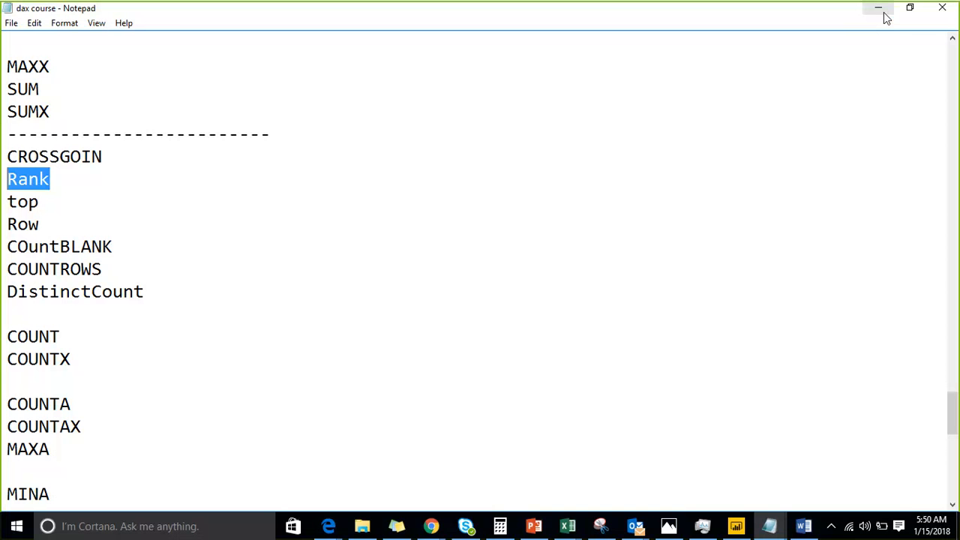
left_click(217, 197)
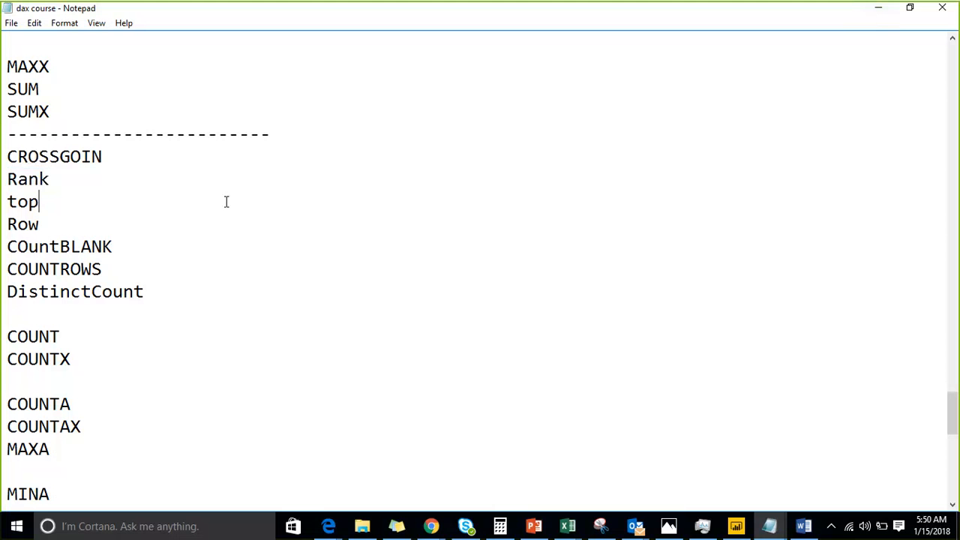
left_click(888, 12)
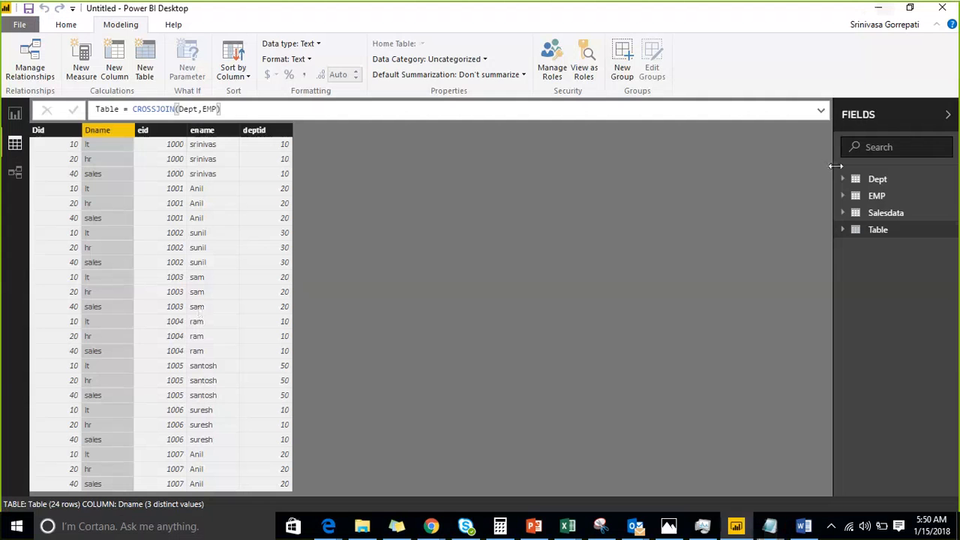
Display the Salesdata table's data and open its query in the Query Editor.
left_click(906, 216)
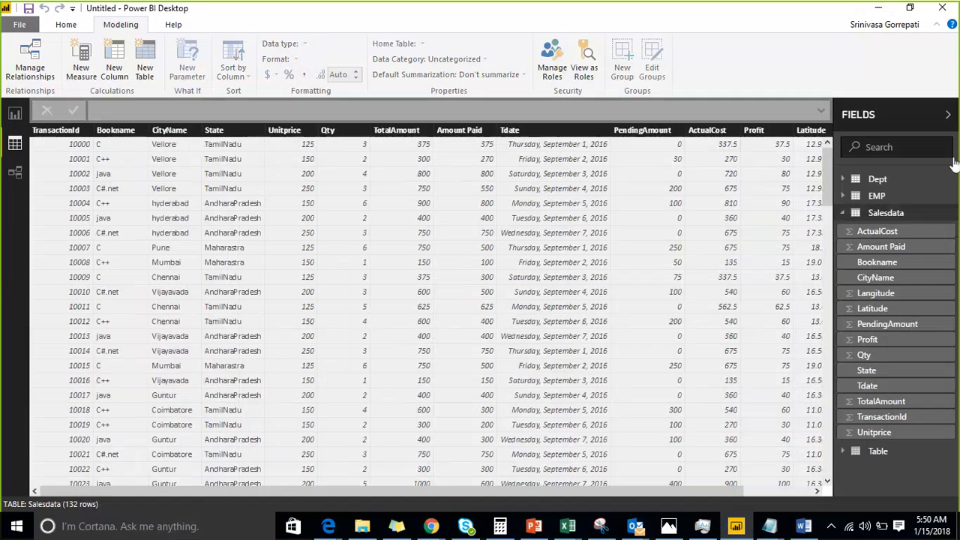
left_click(60, 25)
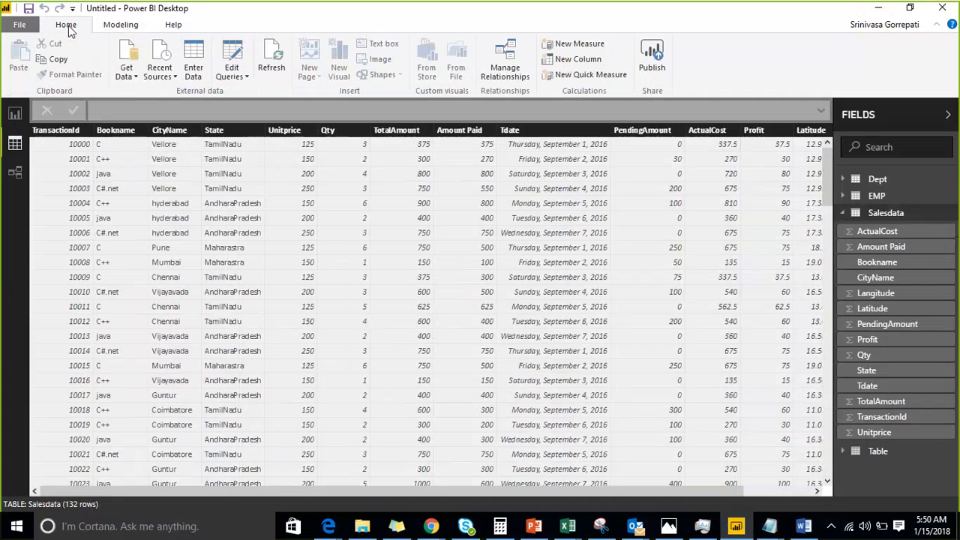
left_click(246, 76)
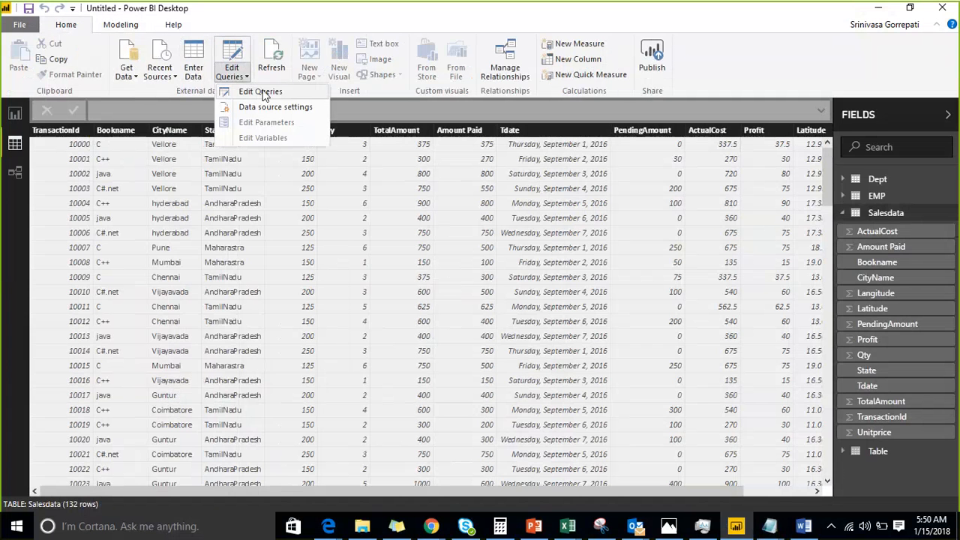
left_click(263, 93)
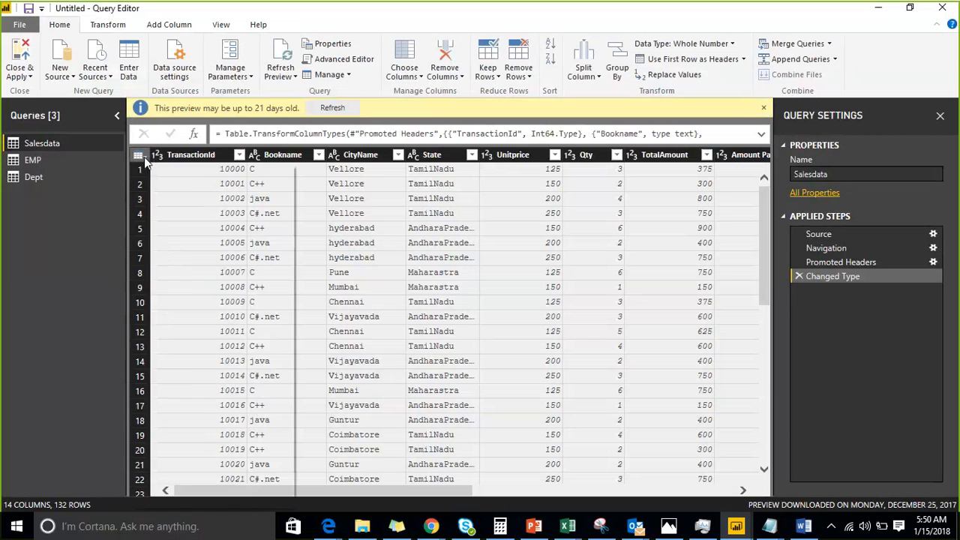
Keep only the Bookname, CityName, State and Amount Paid columns in the Salesdata query, and apply the changes to the model.
left_click(138, 156)
left_click(168, 297)
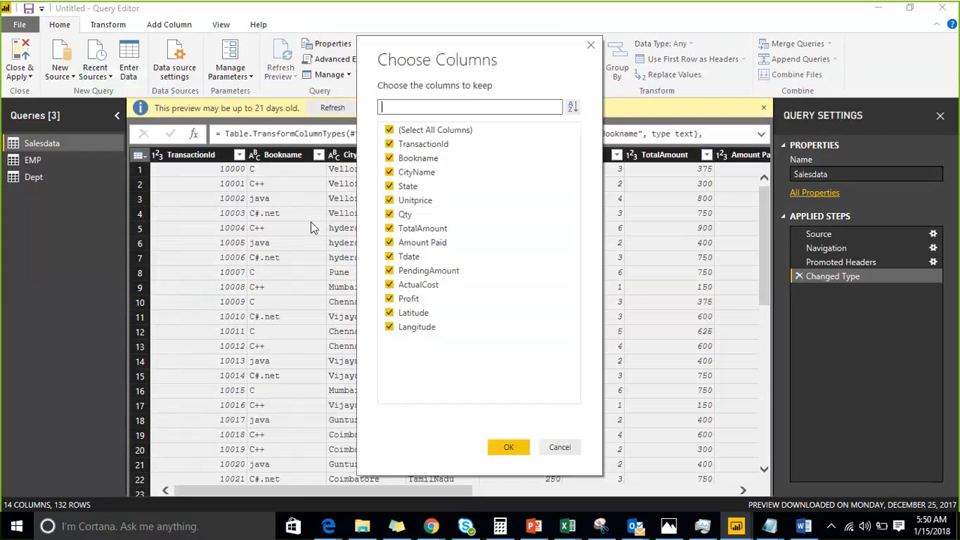
left_click(389, 130)
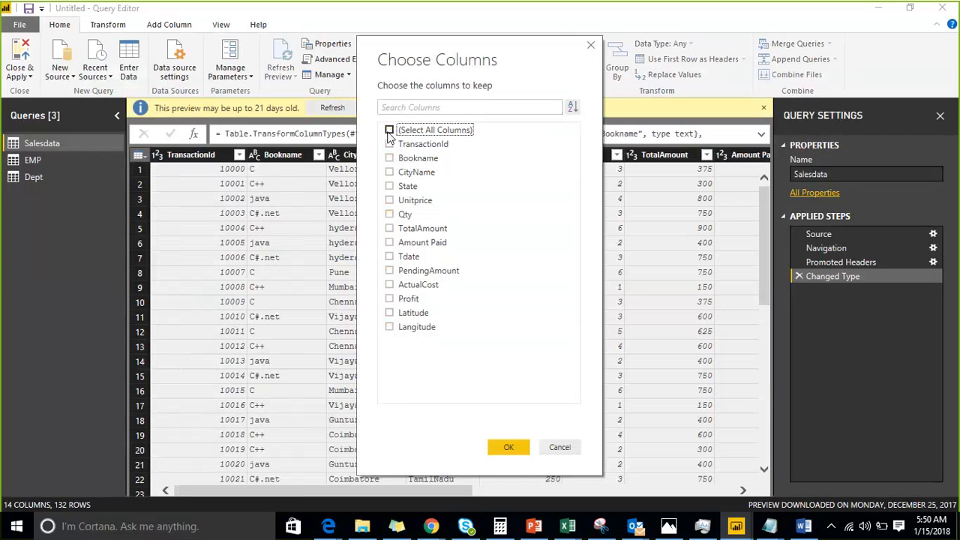
left_click(389, 243)
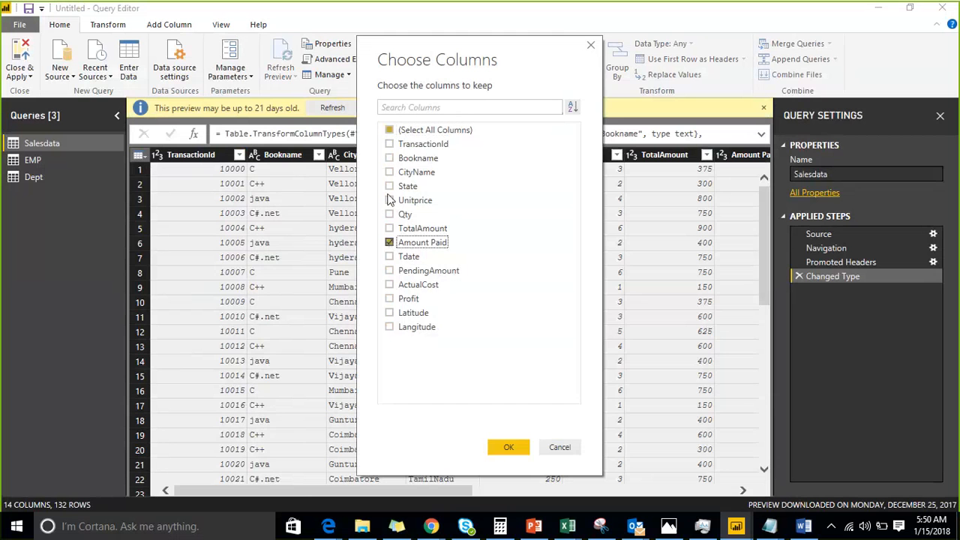
left_click(389, 186)
left_click(389, 172)
left_click(390, 157)
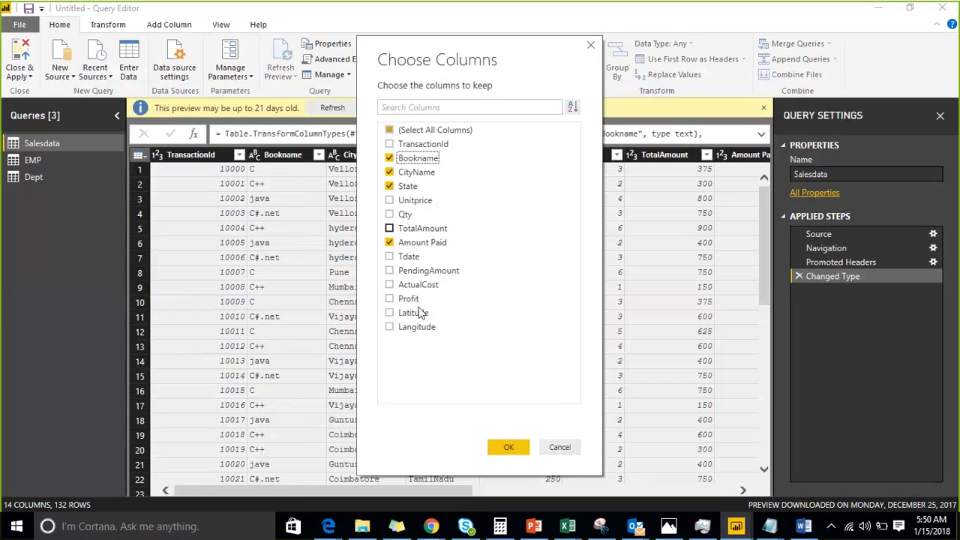
left_click(500, 447)
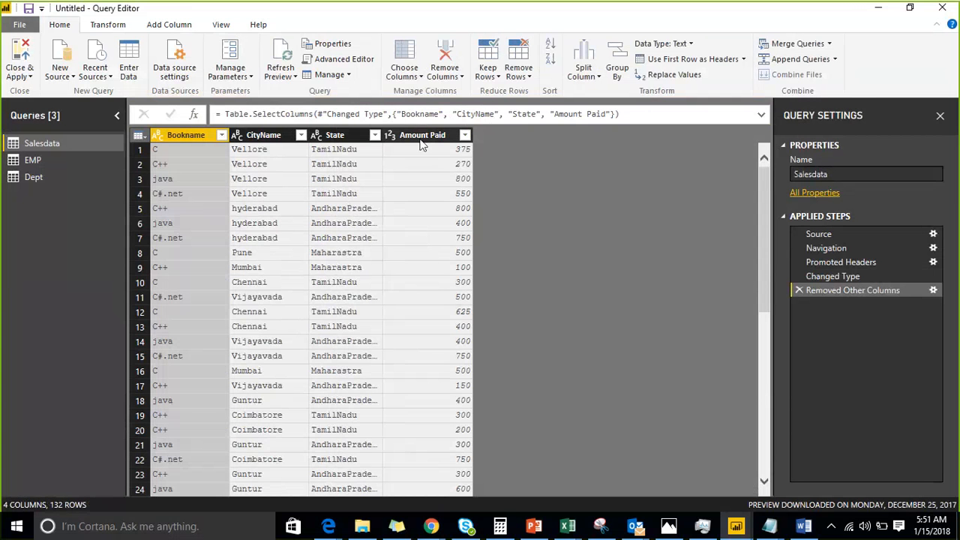
left_click(16, 78)
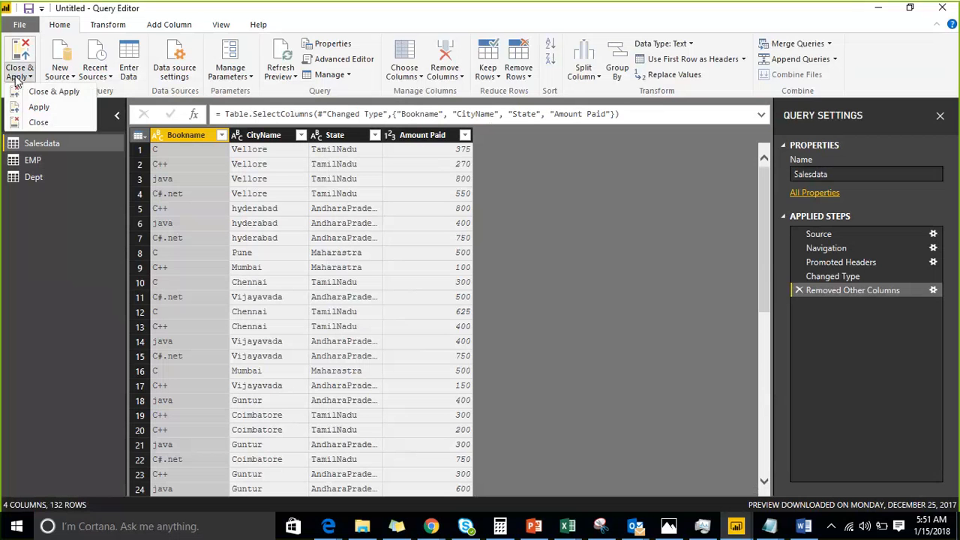
left_click(25, 91)
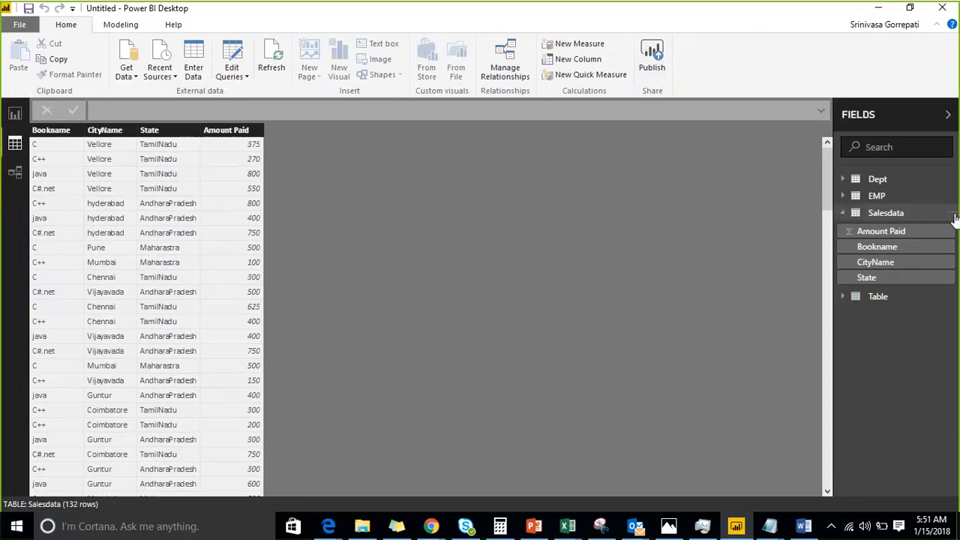
Add a new measure to the Salesdata table and start its formula with RANKX over the Salesdata table.
left_click(953, 213)
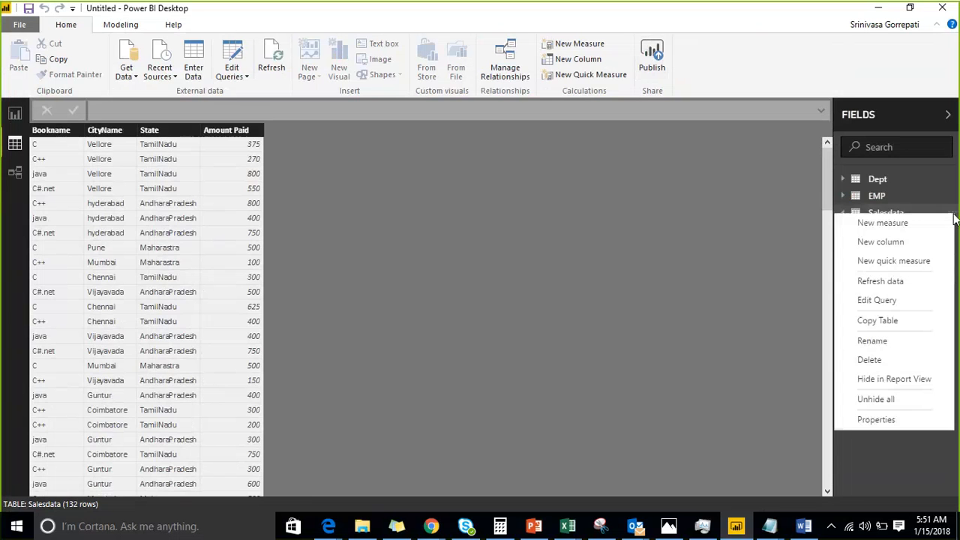
left_click(899, 229)
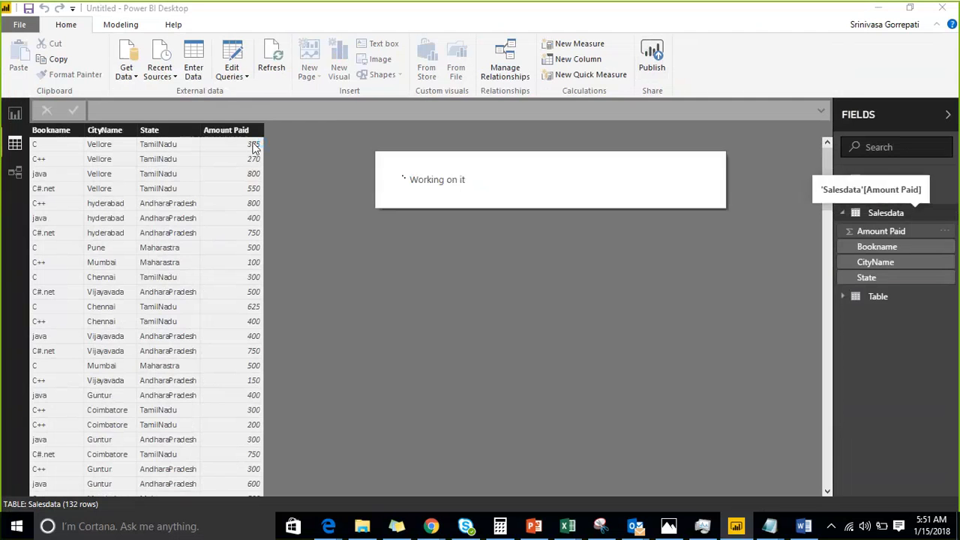
left_click(227, 109)
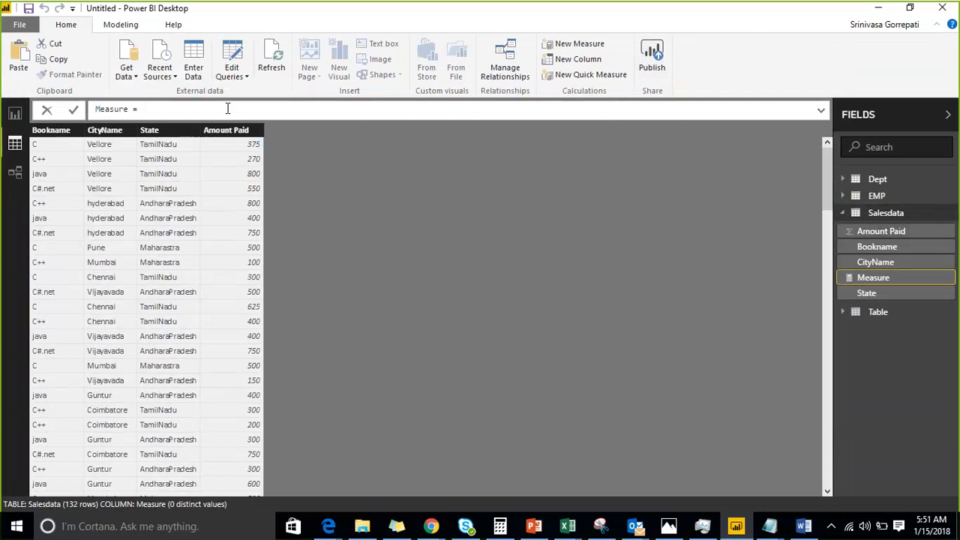
type("R")
type("ank")
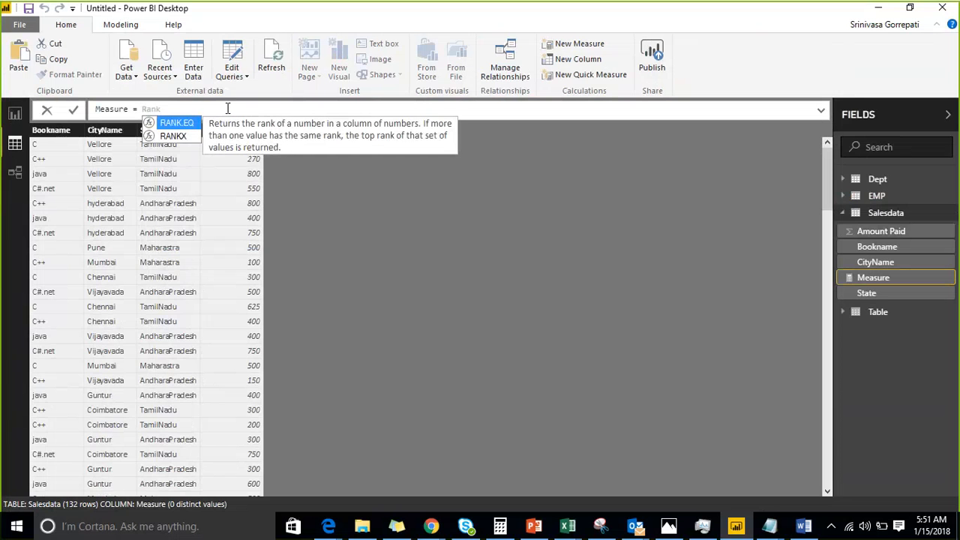
key("Down")
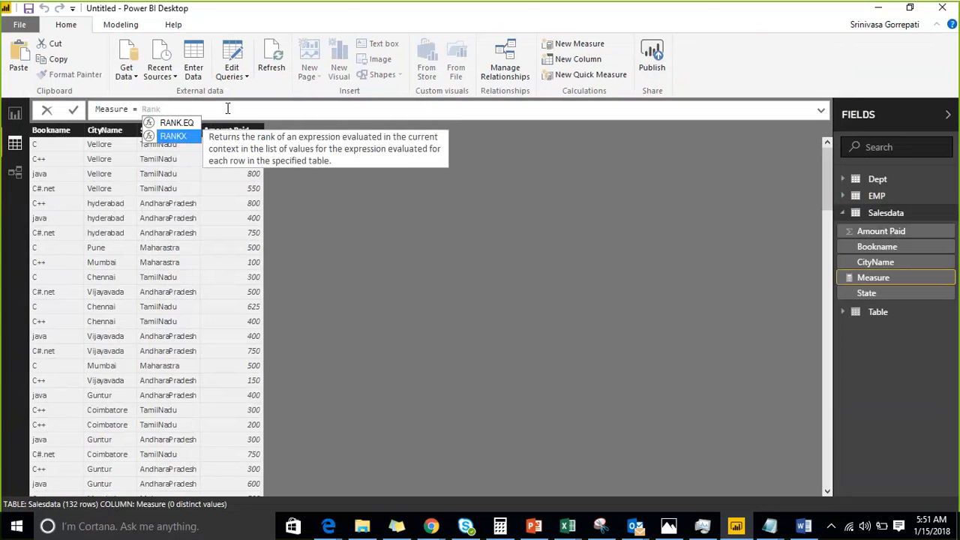
key("Tab")
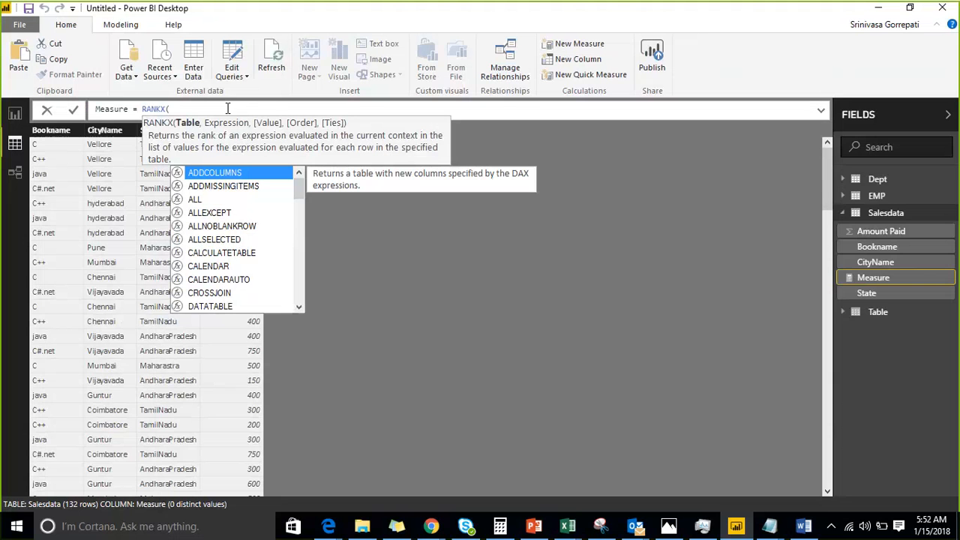
type("Salesdata")
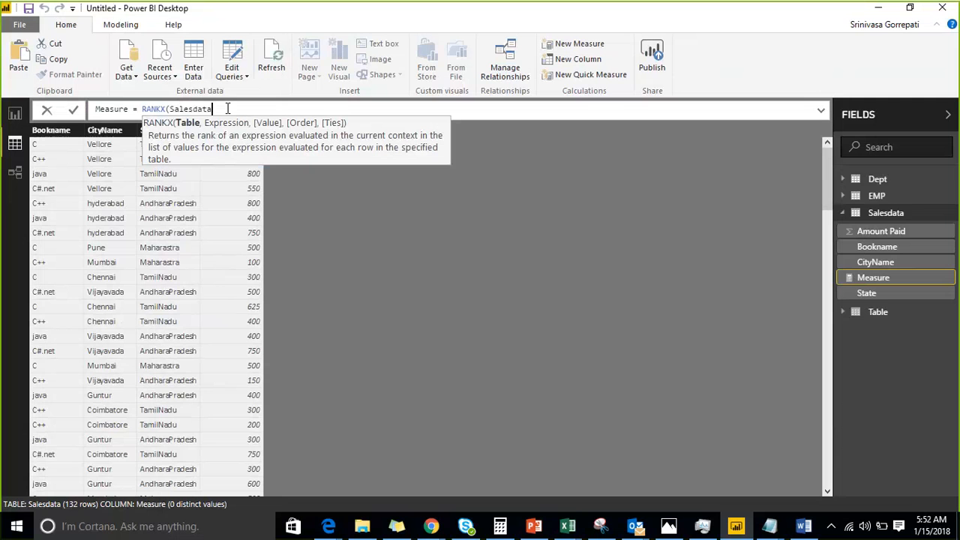
type(",")
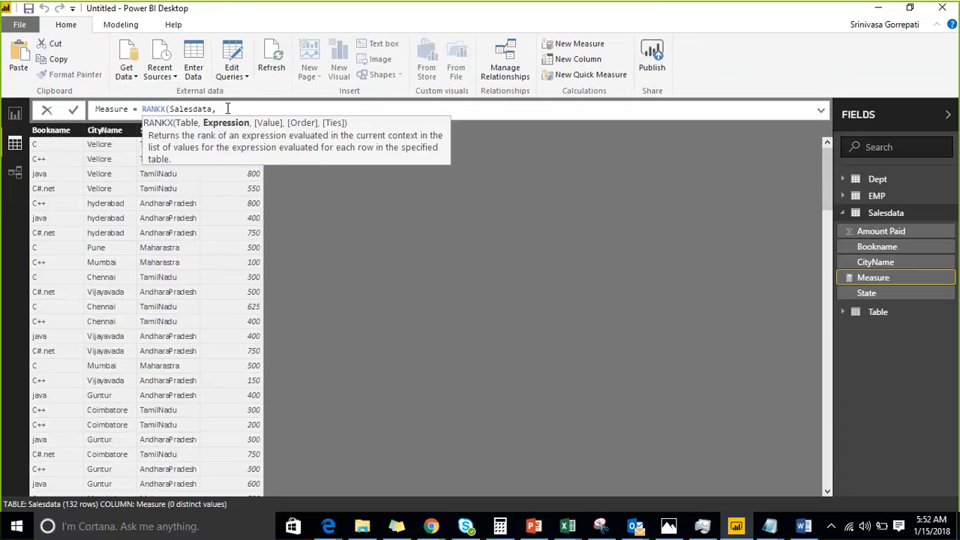
Enter SUM(Salesdata[Amount Paid]) as the expression argument of the RANKX formula.
type("sum")
key("Tab")
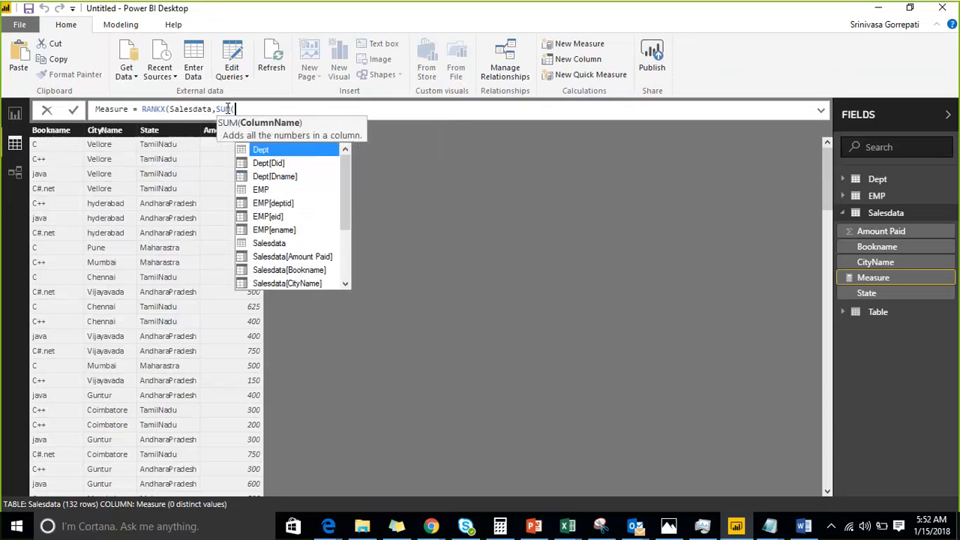
type("amou")
key("Tab")
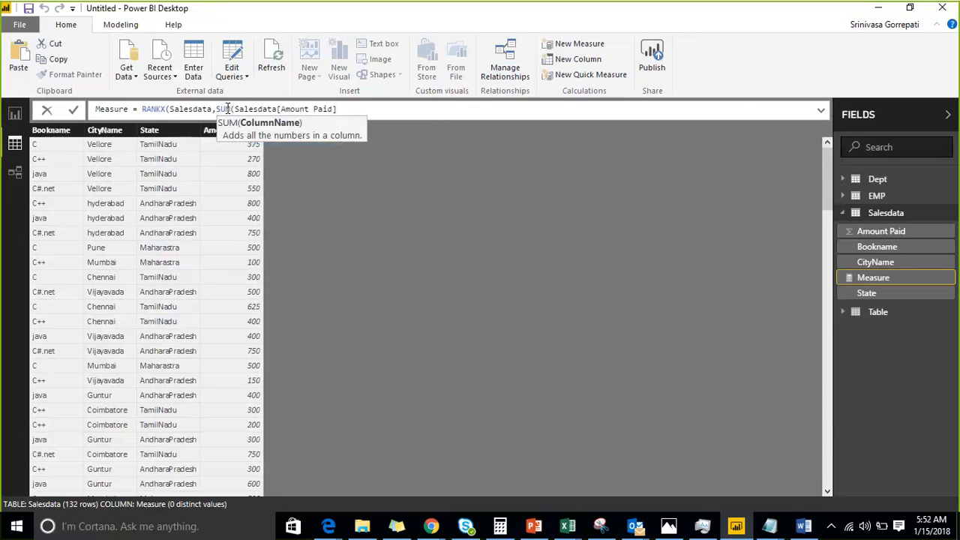
type(")")
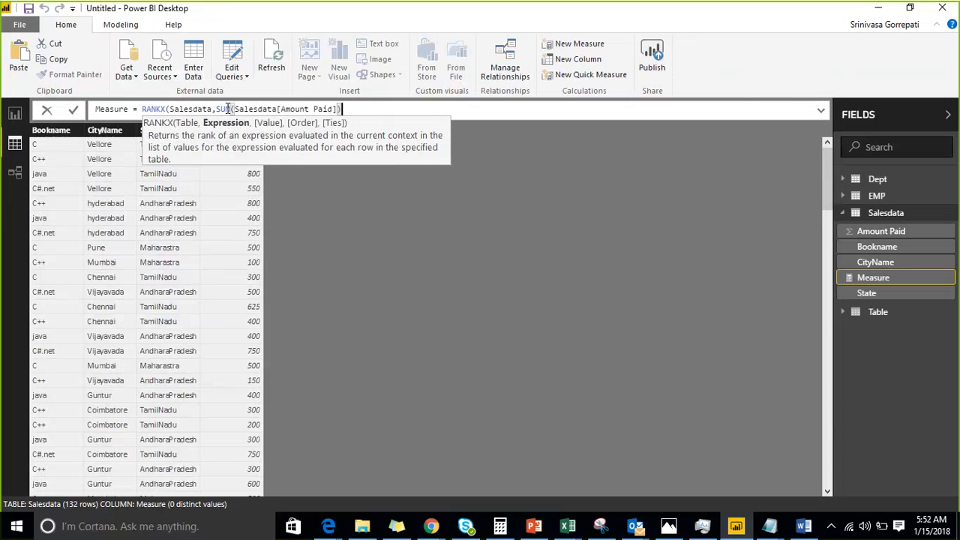
Leave the RANKX value argument empty, set the order to DESC and ties to Dense, and commit the measure.
type(",")
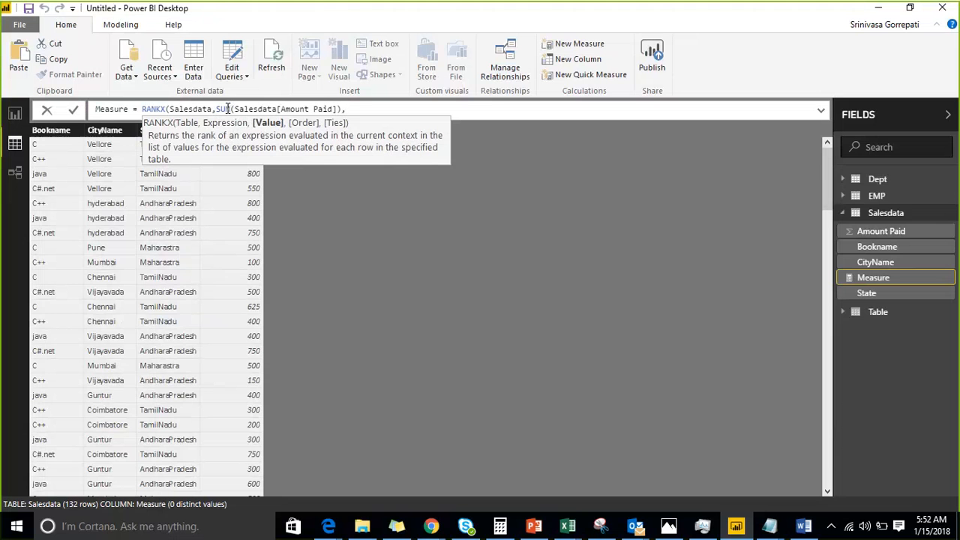
type(",")
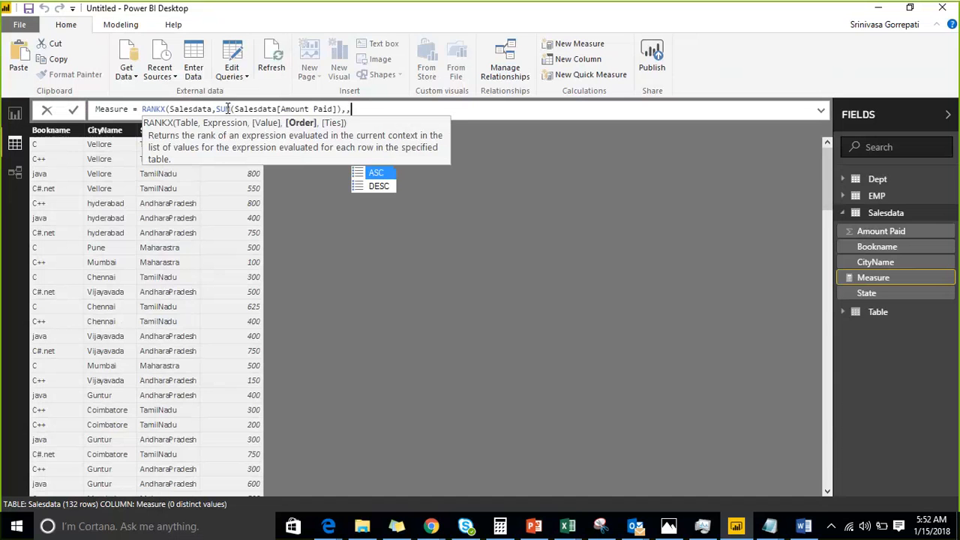
key("Down")
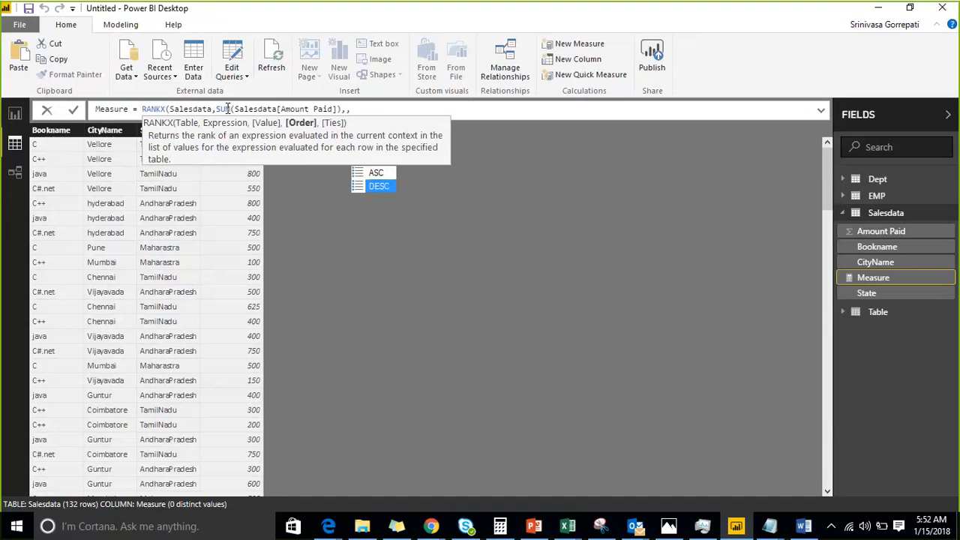
key("Tab")
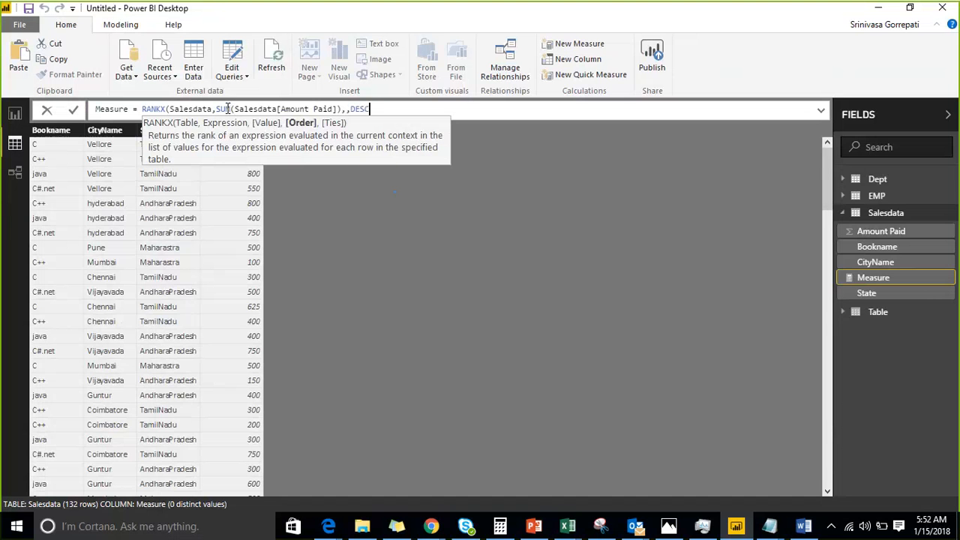
type(",")
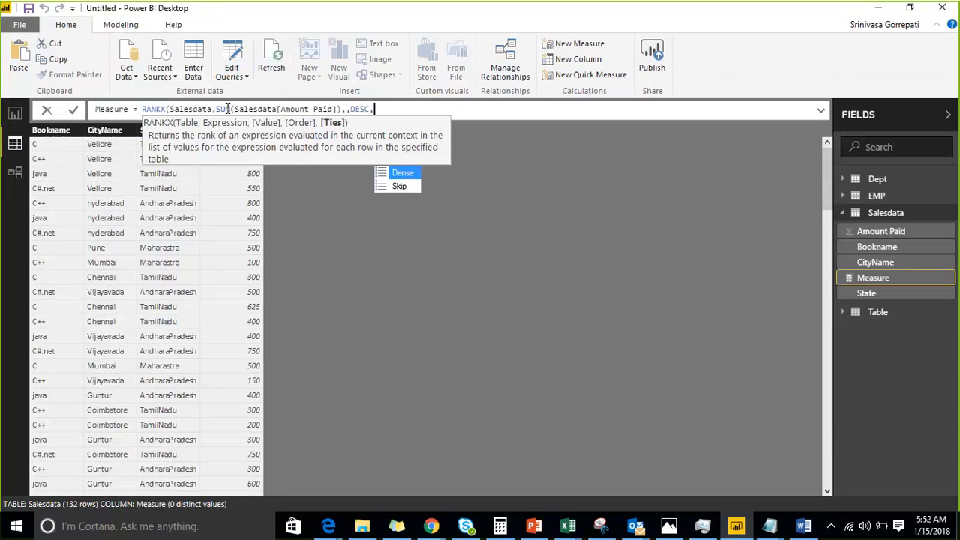
key("Tab")
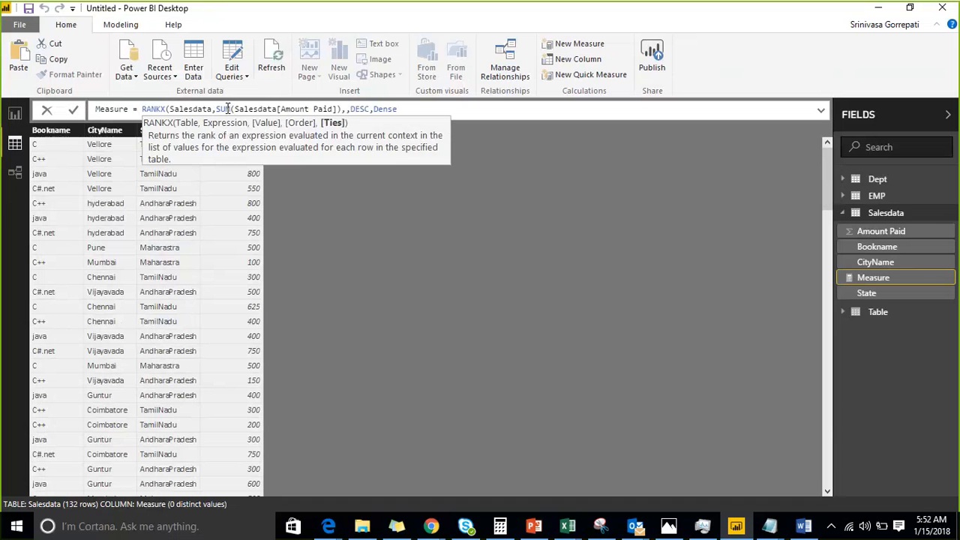
type(")")
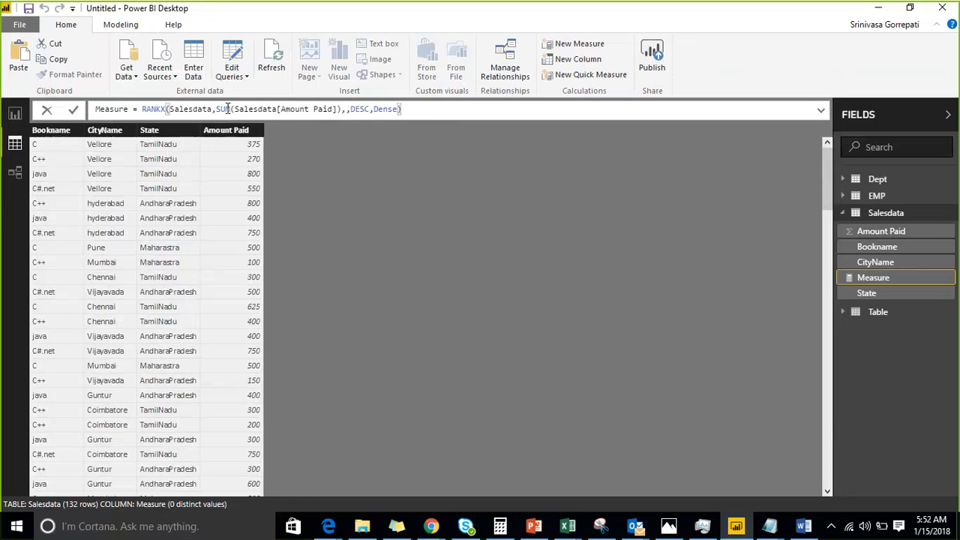
key("Return")
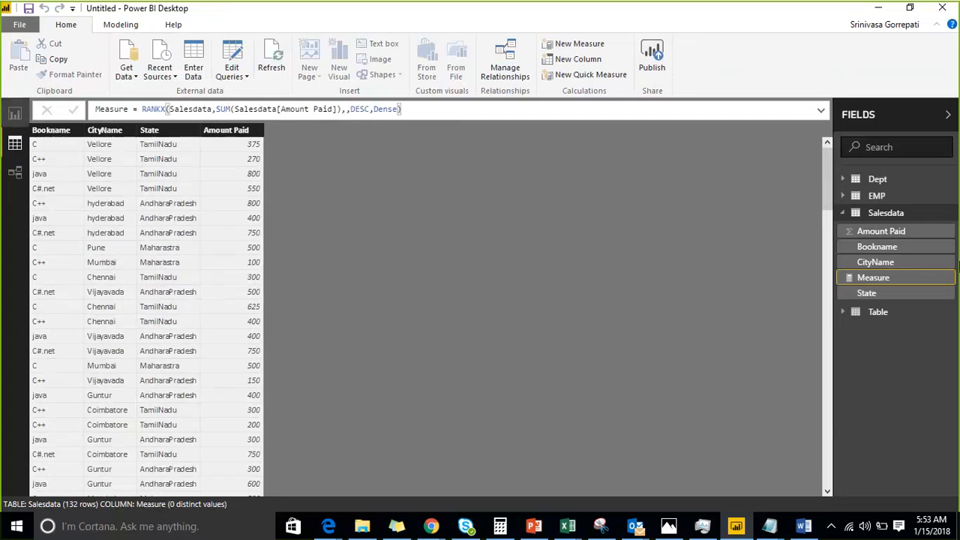
Insert a table visual with Amount Paid and Measure on report Page 4 and move it to the upper middle of the page.
left_click(19, 117)
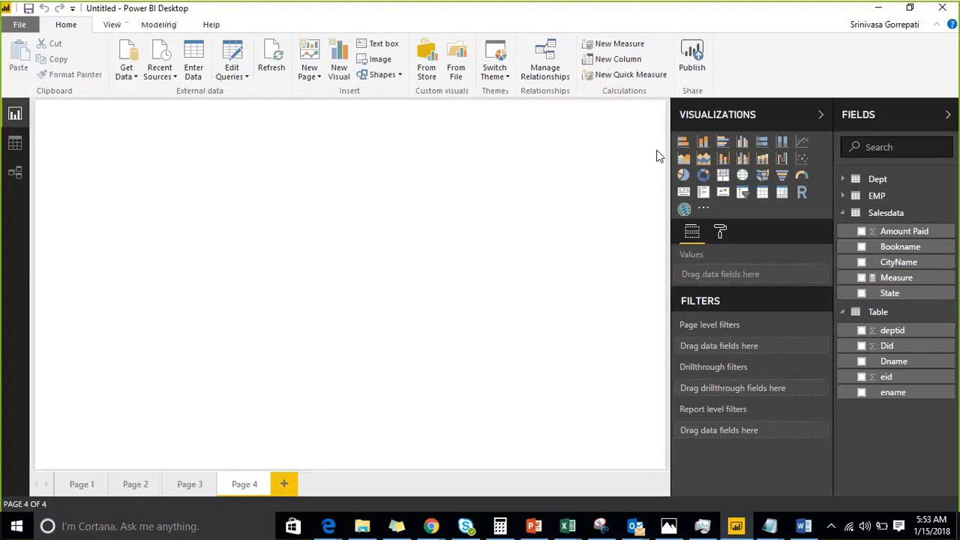
left_click(762, 193)
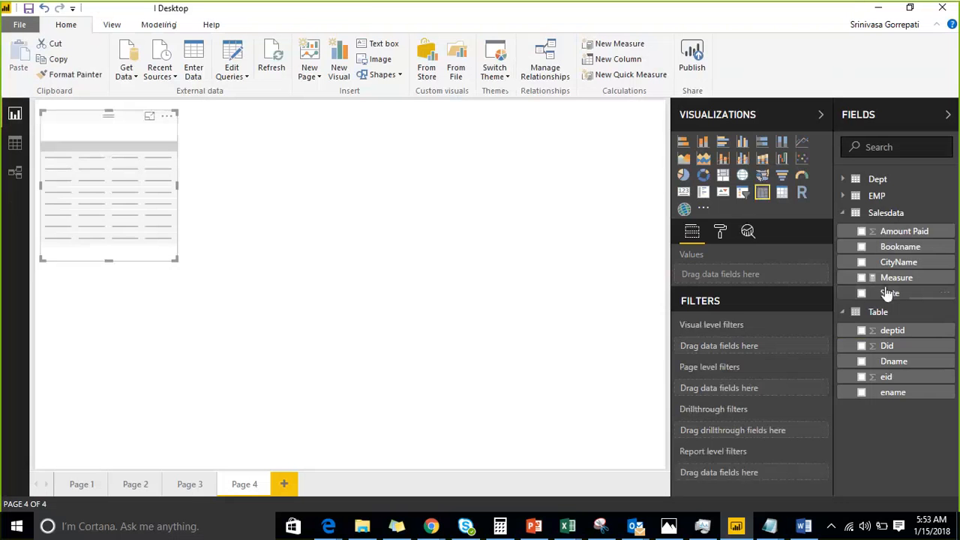
left_click(861, 232)
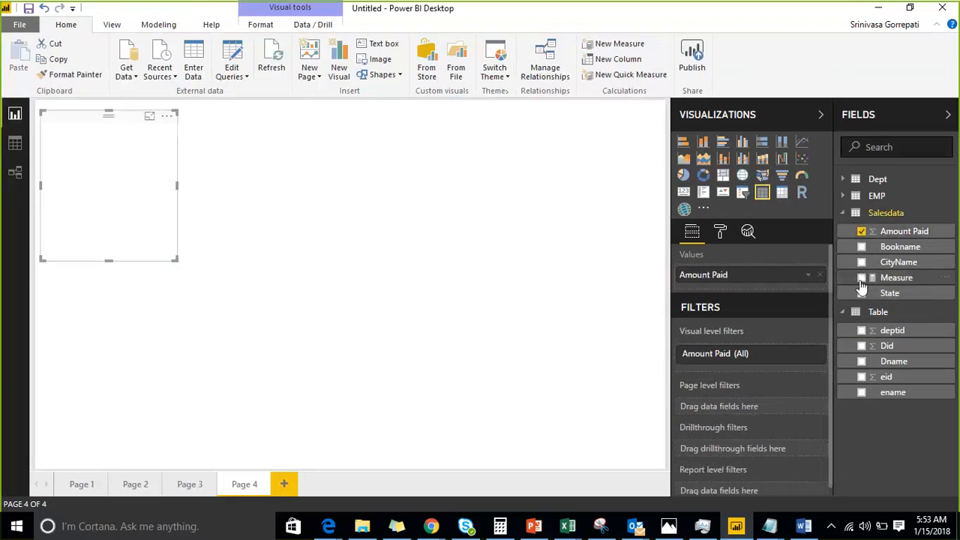
left_click(862, 278)
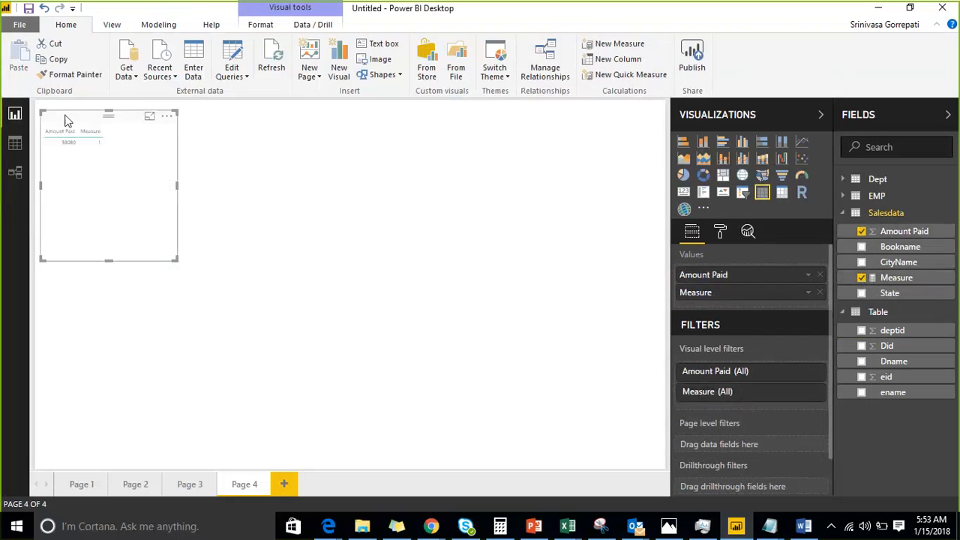
left_click_drag(77, 124, 329, 140)
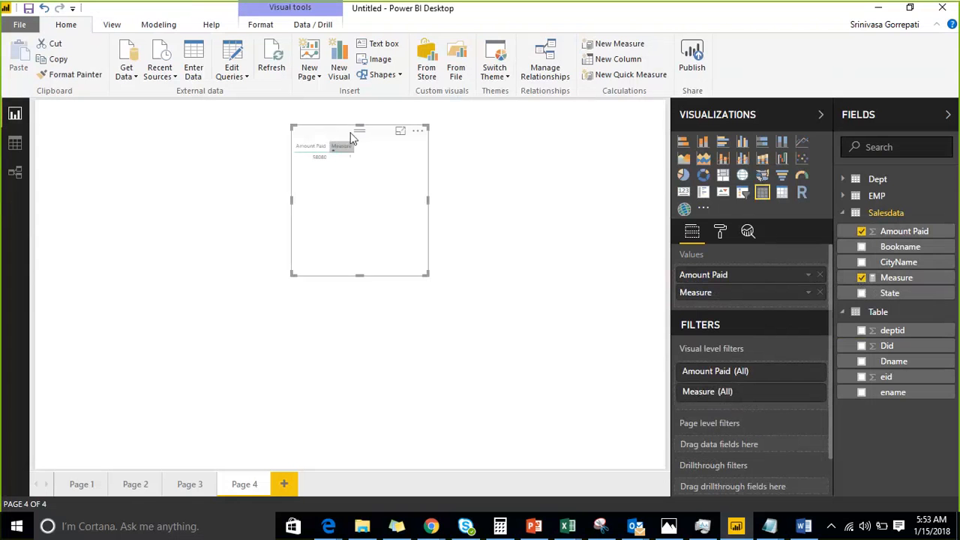
Add the CityName and Bookname fields to the table visual and enlarge it until all its rows fit.
left_click(862, 262)
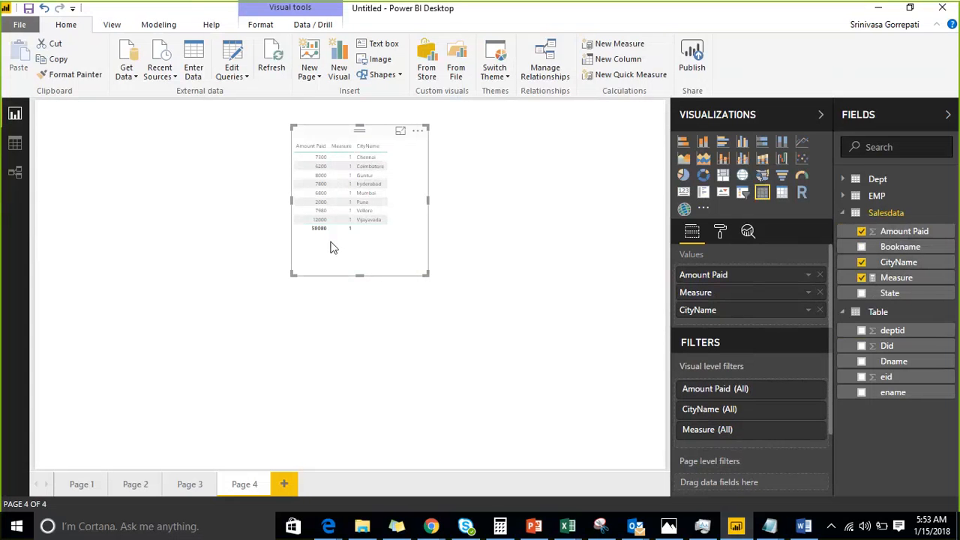
left_click(861, 247)
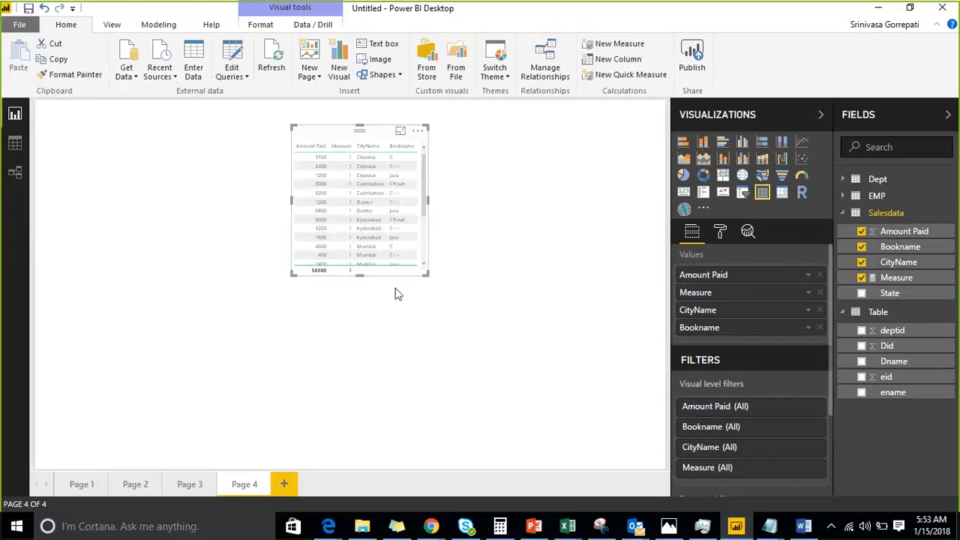
left_click_drag(429, 275, 488, 407)
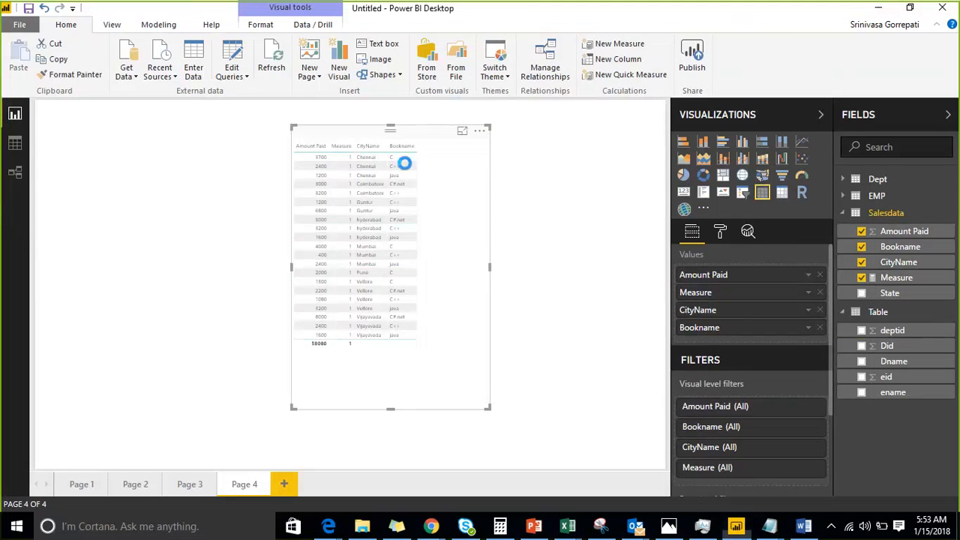
mouse_move(562, 116)
left_mouse_down()
mouse_move(448, 237)
mouse_move(403, 241)
mouse_move(409, 281)
left_mouse_up()
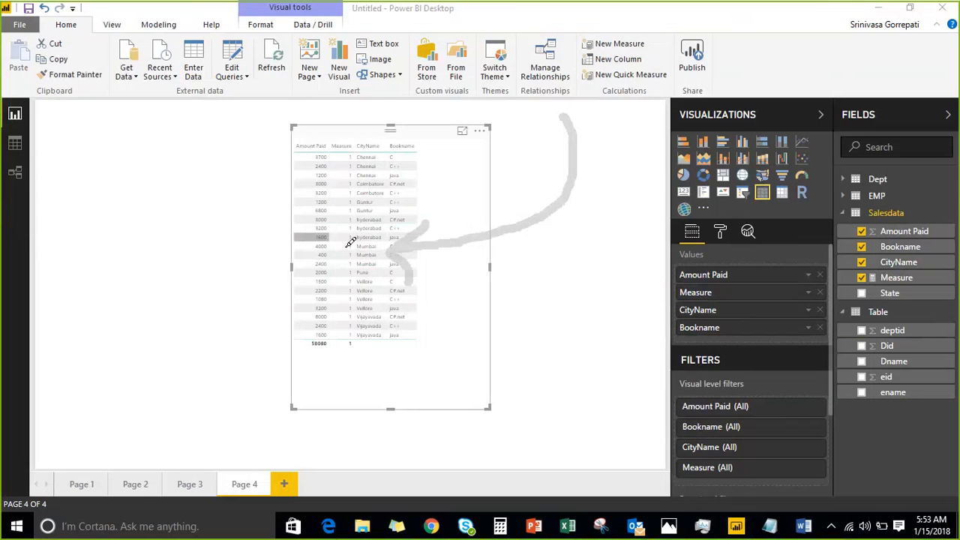
mouse_move(347, 251)
left_mouse_down()
mouse_move(358, 234)
mouse_move(356, 256)
left_mouse_up()
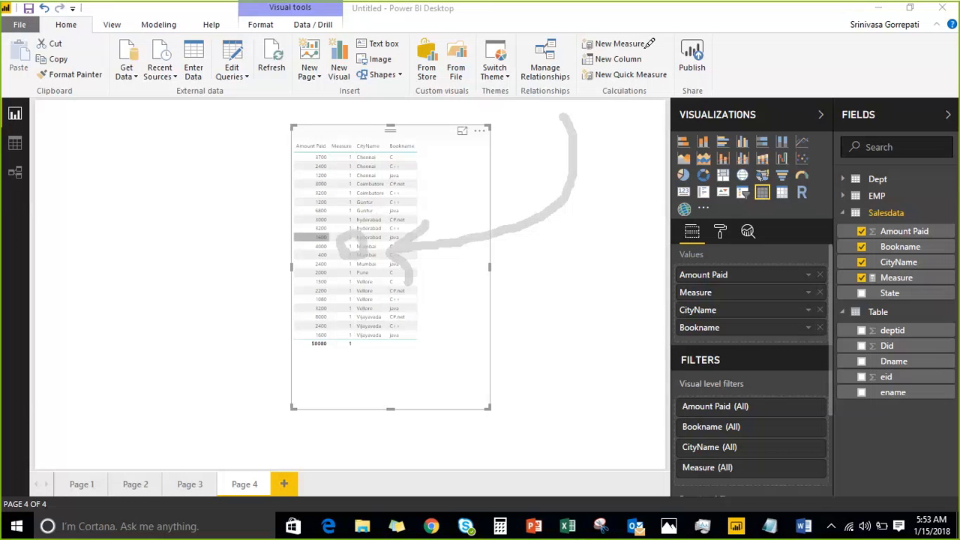
key("Escape")
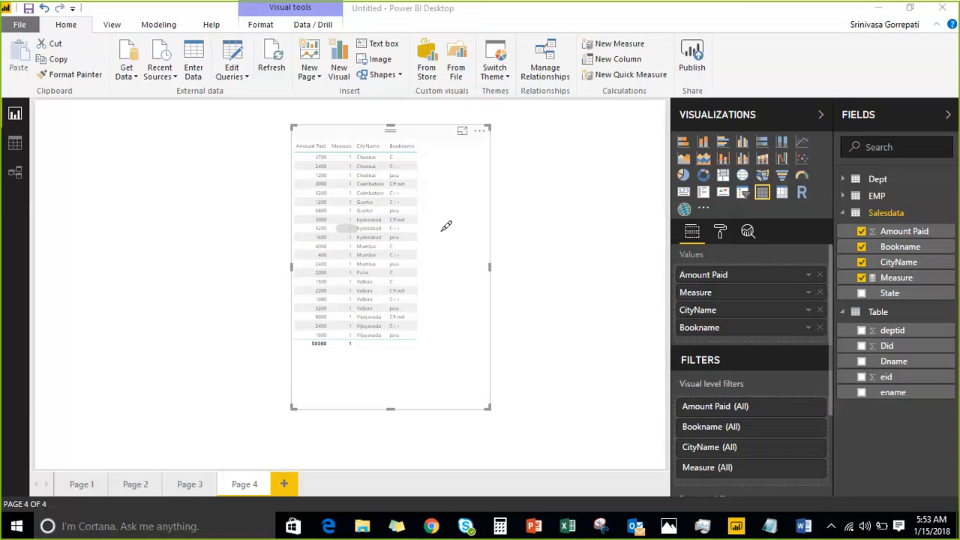
mouse_move(370, 223)
left_mouse_down()
mouse_move(442, 218)
mouse_move(267, 236)
mouse_move(311, 225)
left_mouse_up()
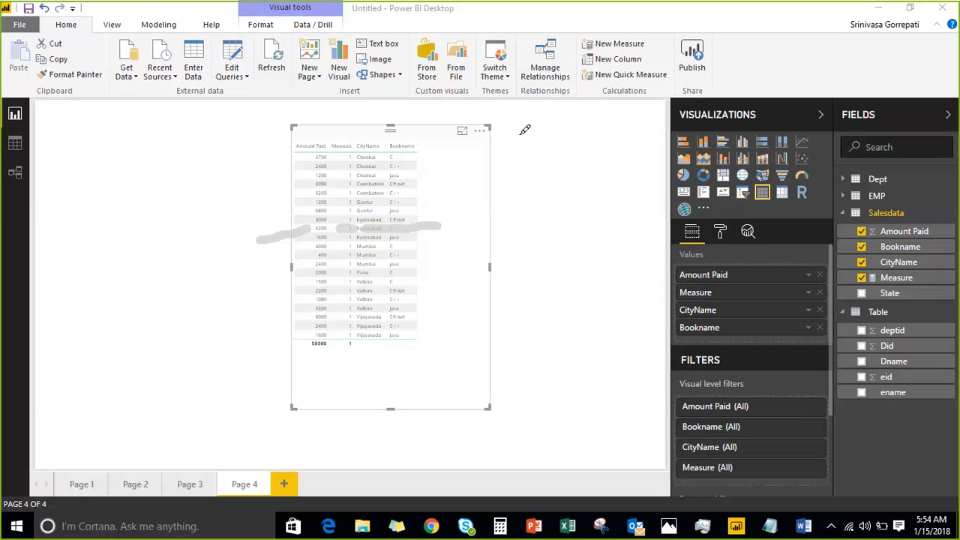
mouse_move(528, 133)
left_mouse_down()
mouse_move(594, 102)
mouse_move(610, 197)
mouse_move(533, 381)
left_mouse_up()
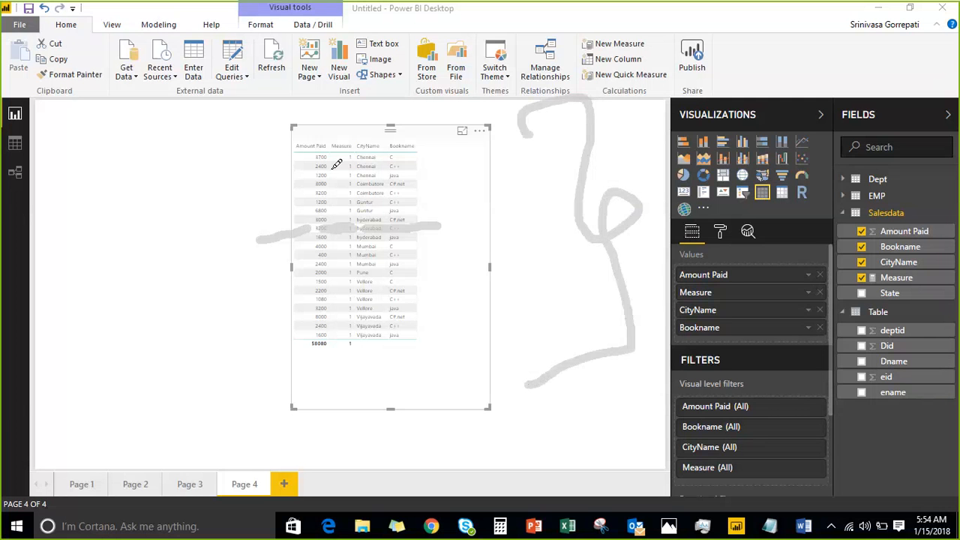
mouse_move(555, 114)
left_mouse_down()
mouse_move(574, 221)
mouse_move(465, 377)
left_mouse_up()
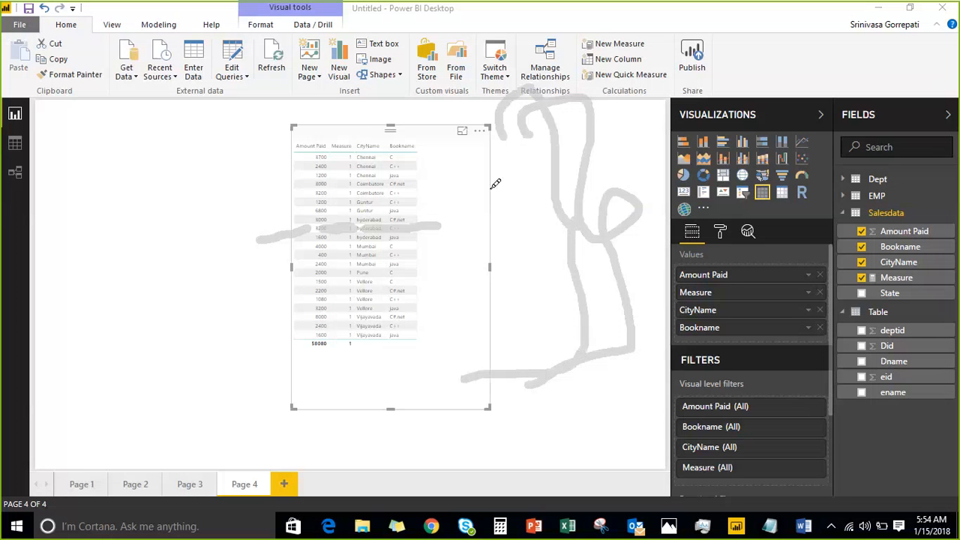
mouse_move(497, 182)
left_mouse_down()
mouse_move(457, 221)
mouse_move(452, 212)
mouse_move(482, 274)
left_mouse_up()
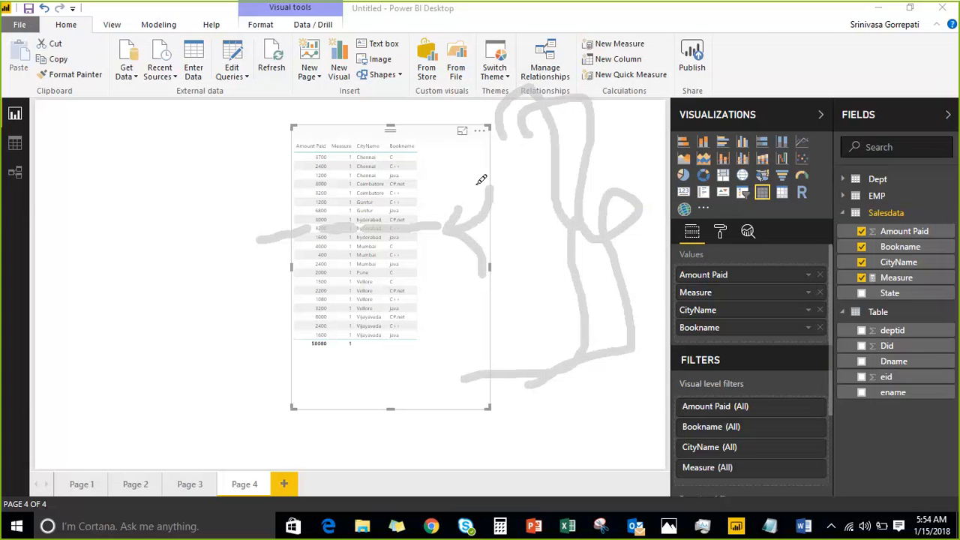
left_click(742, 23)
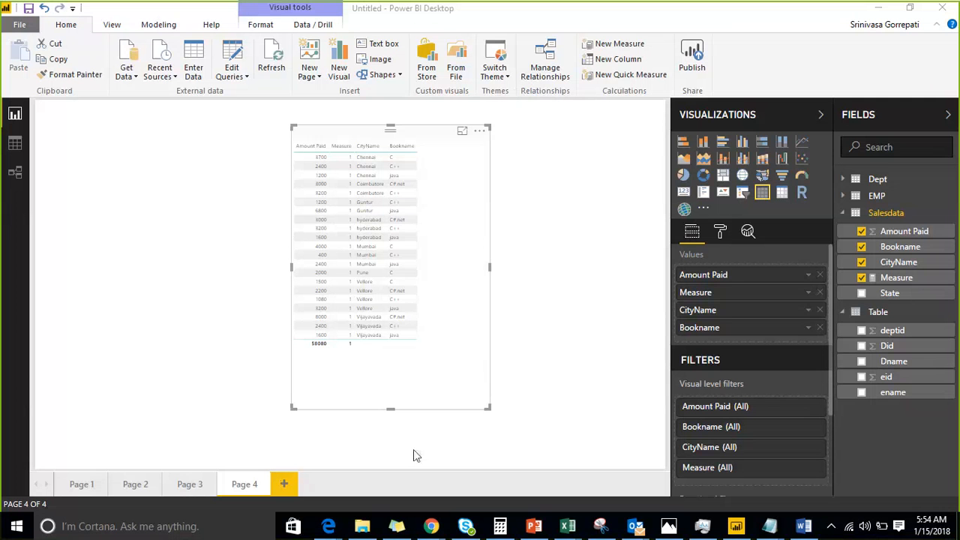
Wrap the Salesdata table argument of the RANKX measure in the ALL function and commit the formula.
left_click(530, 331)
left_click(899, 279)
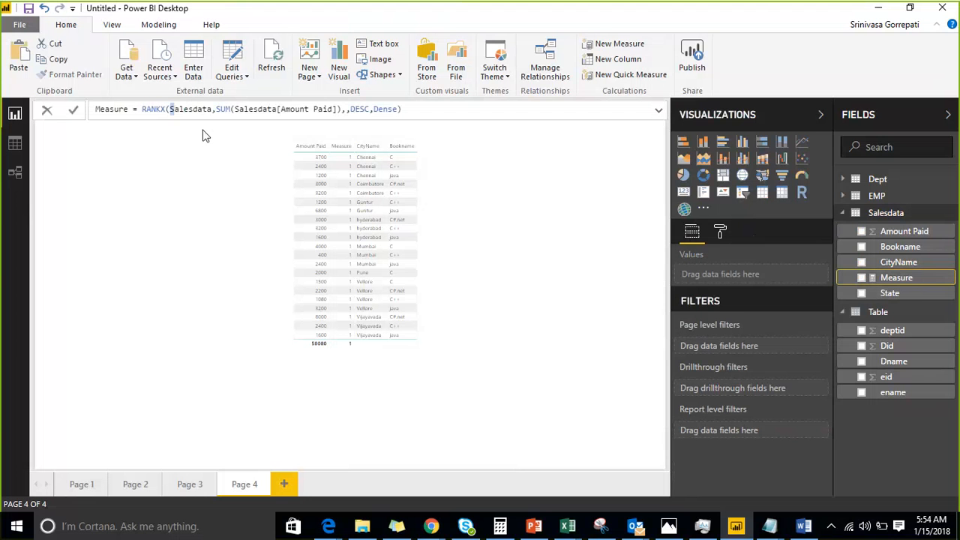
type("All")
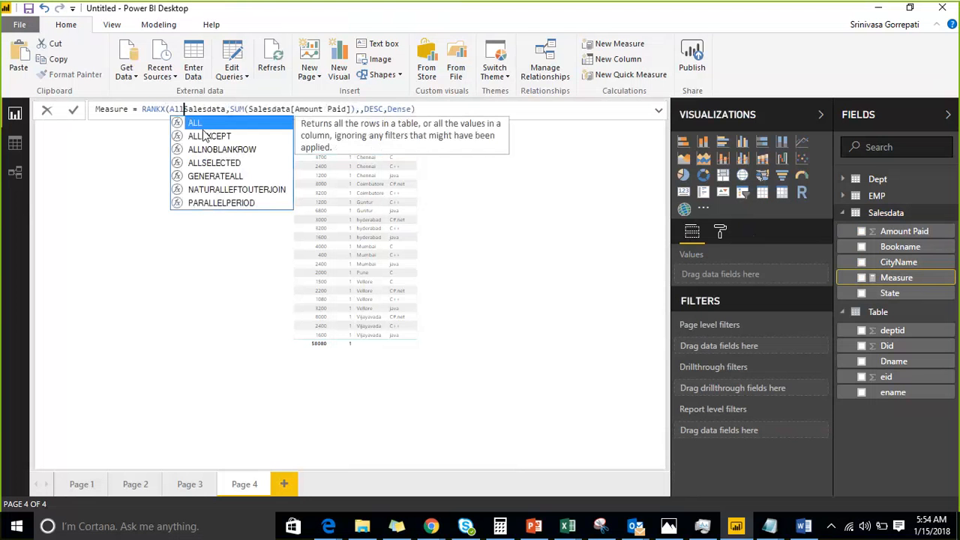
key("Tab")
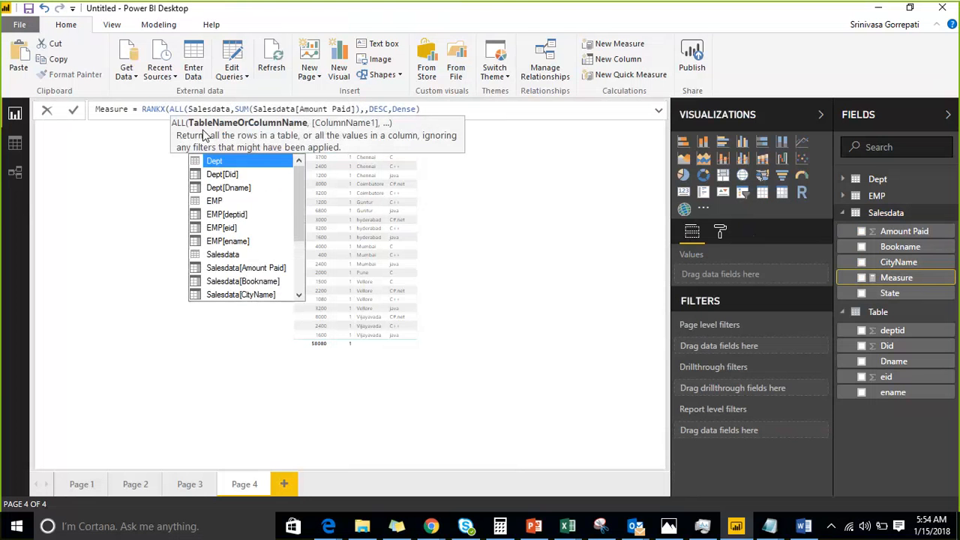
key("Right")
key("Right")
key("Right")
key("Right")
key("Right")
key("Right")
key("Right")
key("Right")
key("Right")
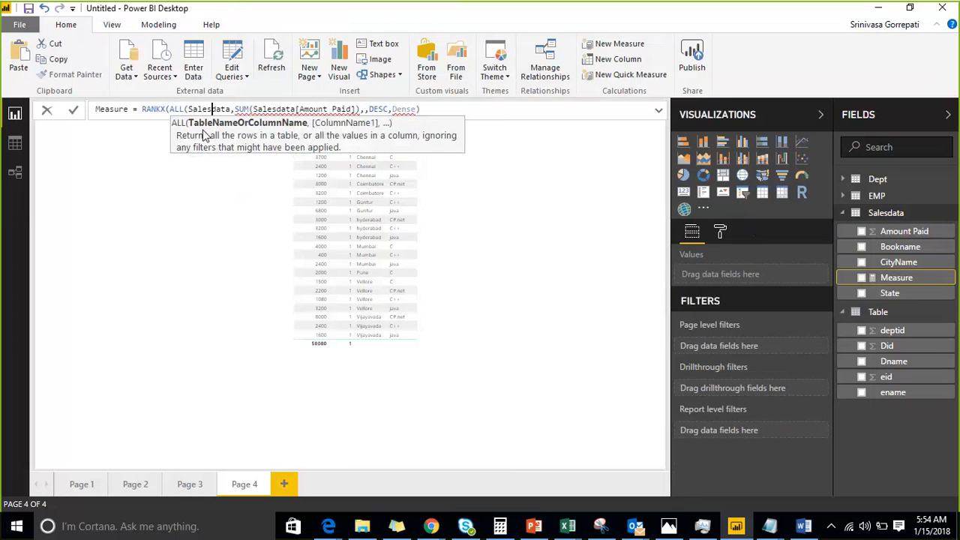
type(")")
key("Right")
key("Right")
key("Right")
key("Right")
key("Right")
key("Right")
key("Right")
key("Right")
key("Right")
key("Right")
key("Right")
key("Right")
key("Right")
key("Right")
key("Right")
key("Right")
key("Right")
key("Right")
key("Right")
key("Right")
key("Right")
key("Right")
key("Right")
key("Right")
key("Right")
key("Right")
key("Right")
key("Right")
key("Right")
key("Right")
key("Right")
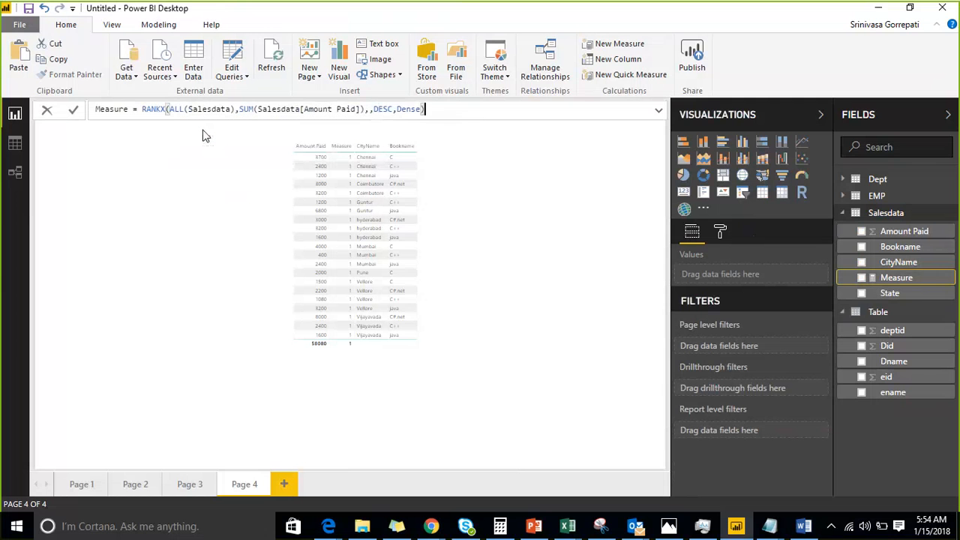
key("Return")
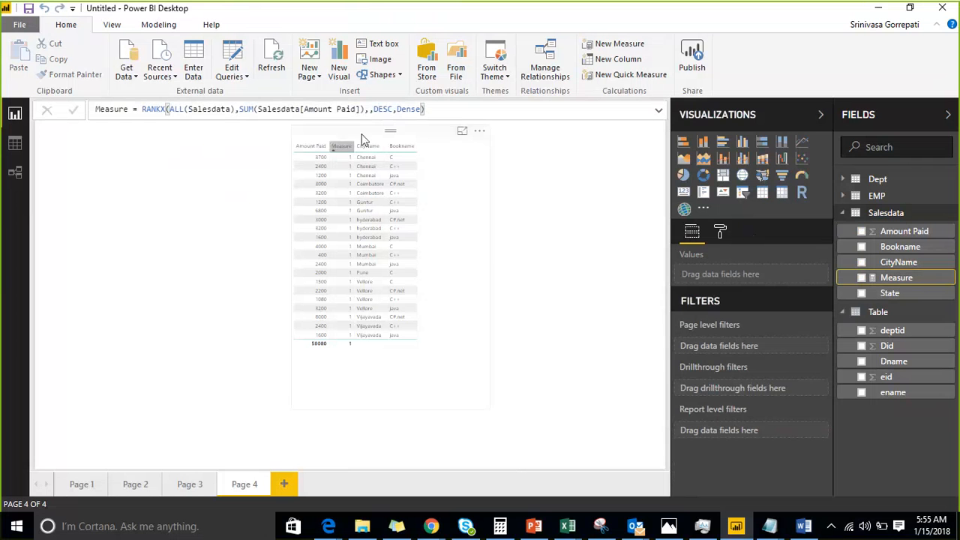
Move the table visual further left on the page and remove the Bookname and CityName fields from it.
left_click(368, 171)
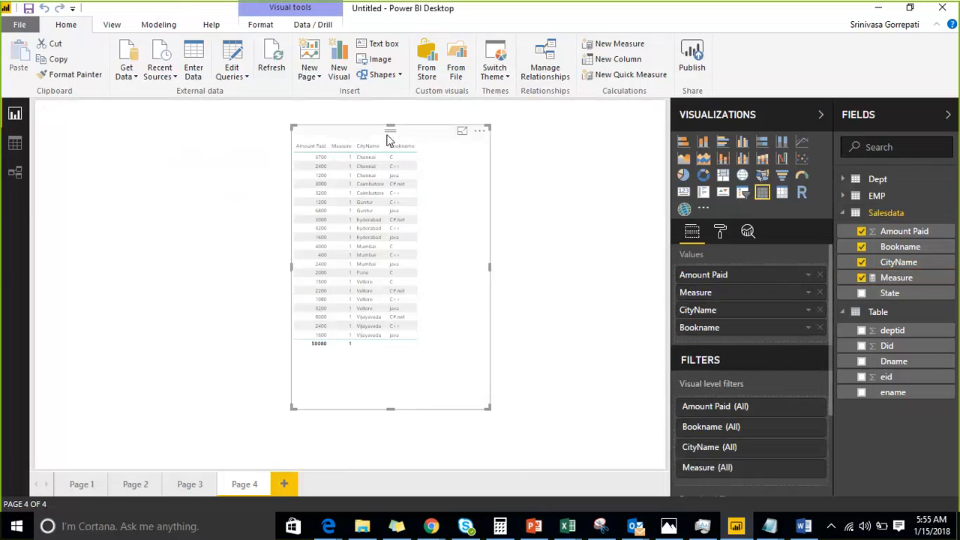
left_click_drag(393, 132, 298, 133)
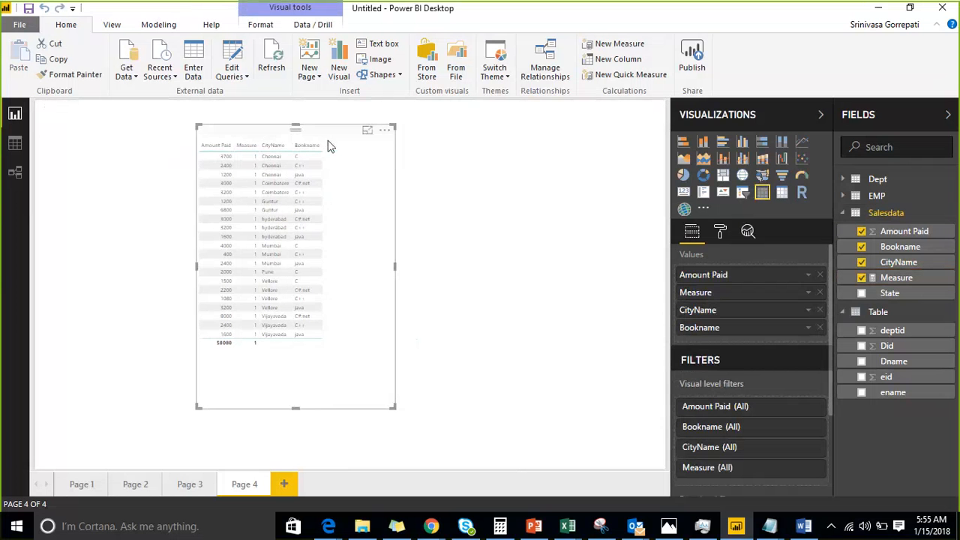
left_click(820, 327)
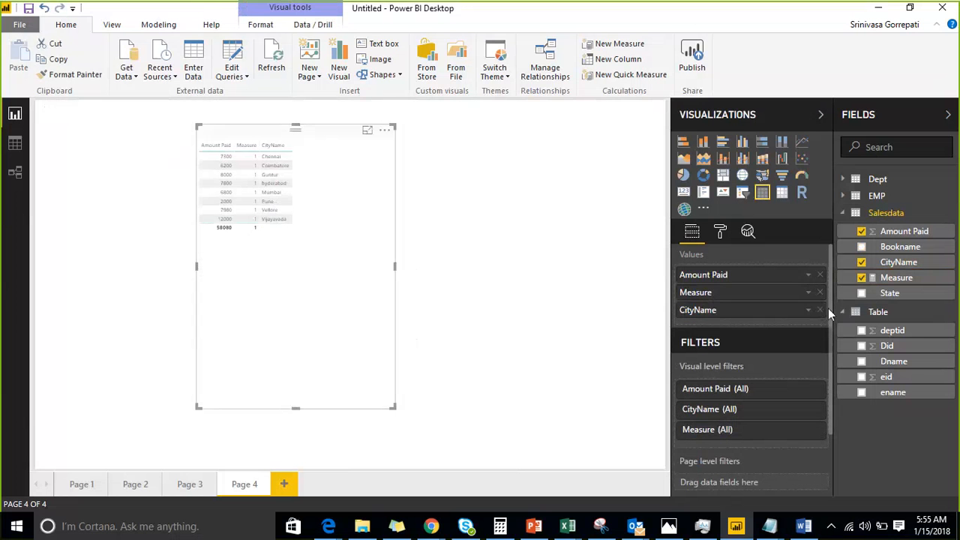
left_click(821, 309)
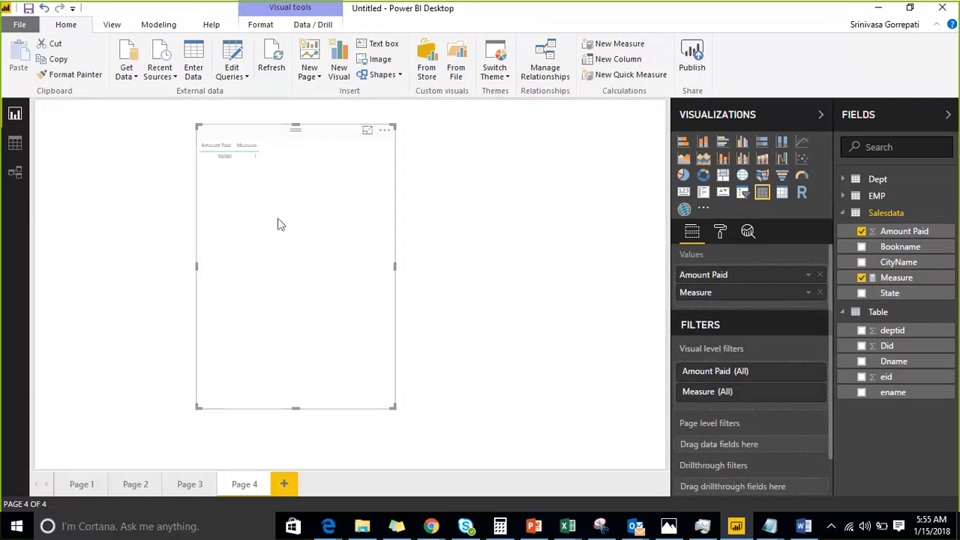
left_click(513, 198)
left_click(275, 135)
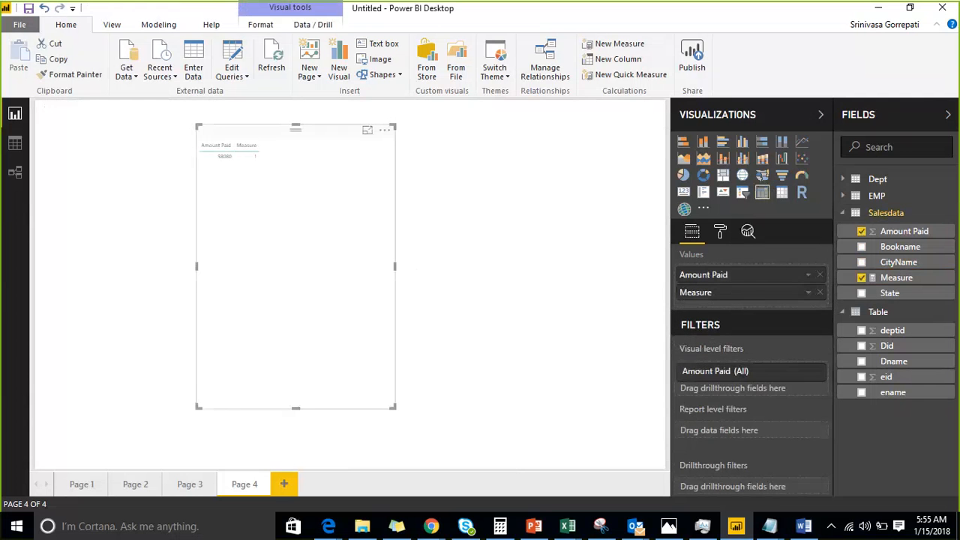
Replace Salesdata inside the measure's ALL function with the Salesdata[State] column and commit the formula.
left_click(896, 278)
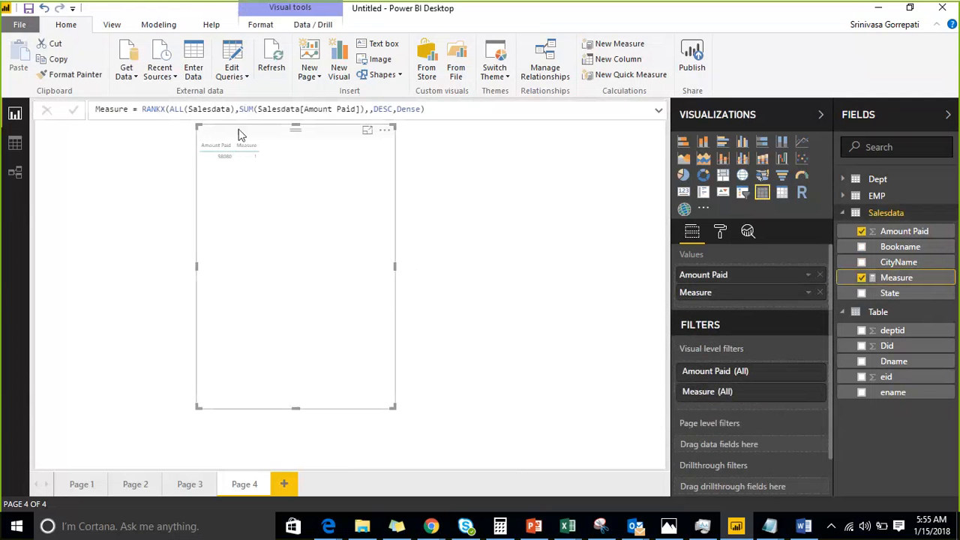
left_click(185, 109)
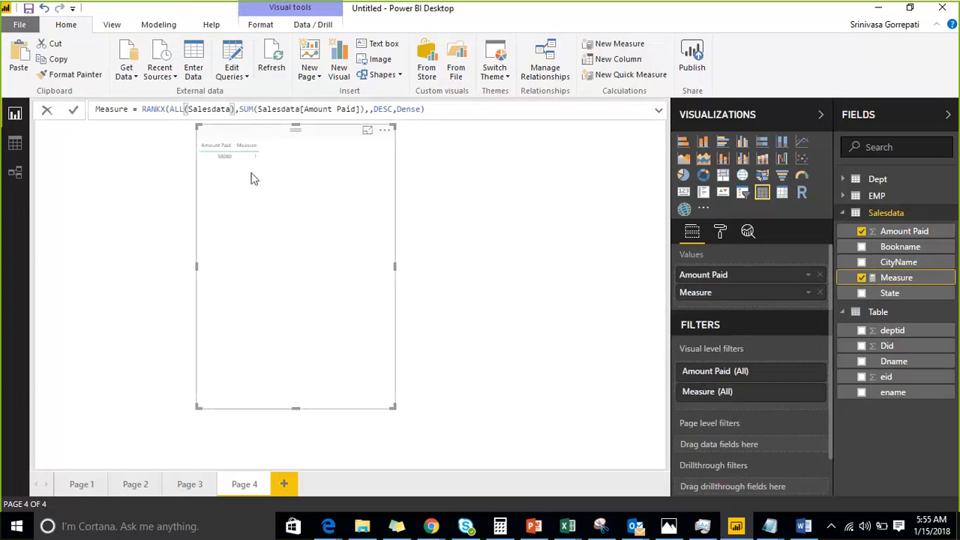
key("Right")
key("Left")
key("shift+Right")
key("shift+Right")
key("shift+Right")
key("shift+Right")
key("shift+Right")
key("shift+Right")
key("shift+Right")
key("shift+Right")
key("shift+Right")
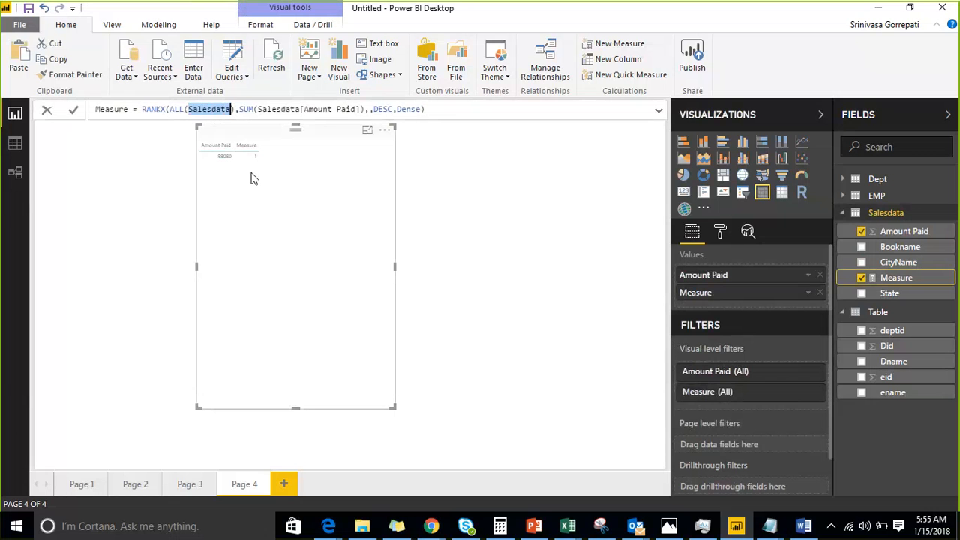
type("sta")
key("Tab")
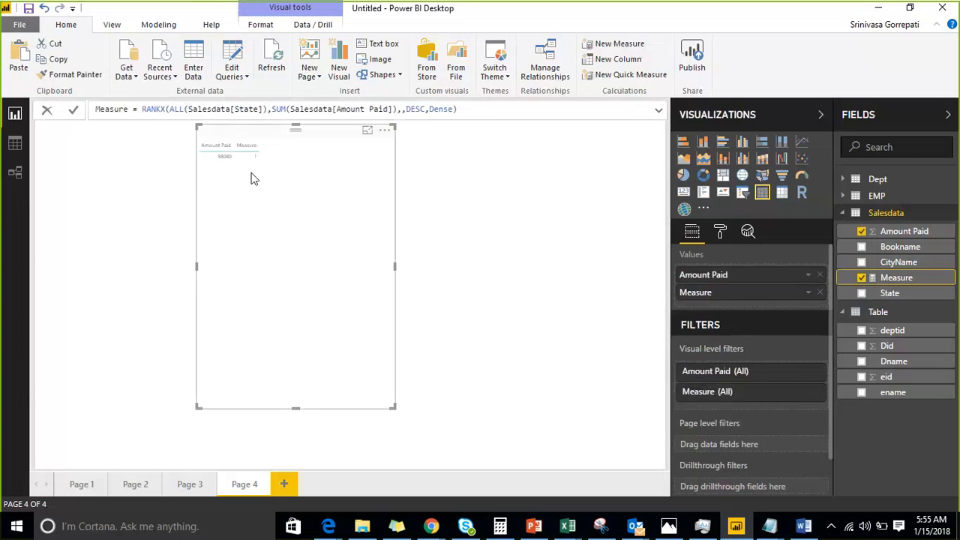
key("Right")
key("Right")
key("Right")
key("Right")
key("Right")
key("Right")
key("Right")
key("Right")
key("Right")
key("End")
key("Return")
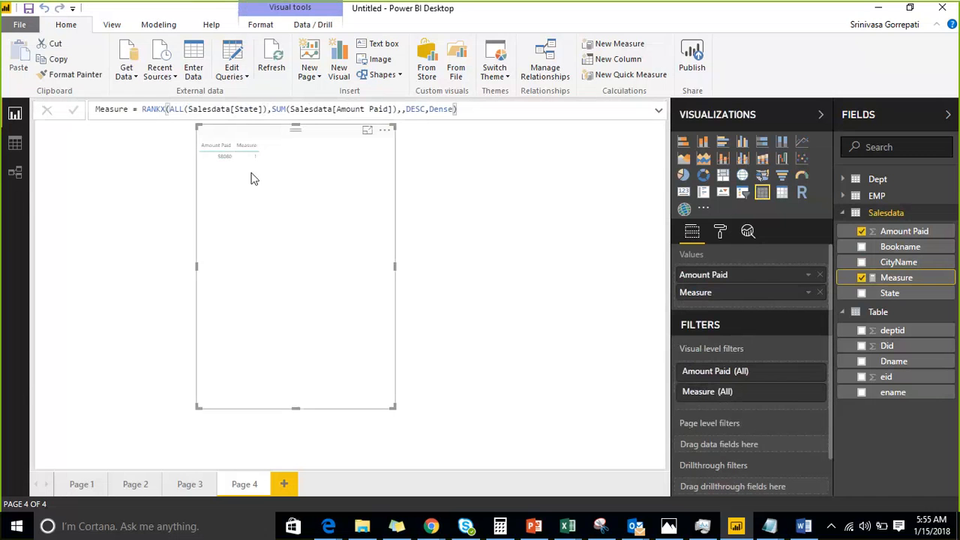
Add the State field from Salesdata to the table visual.
left_click(861, 294)
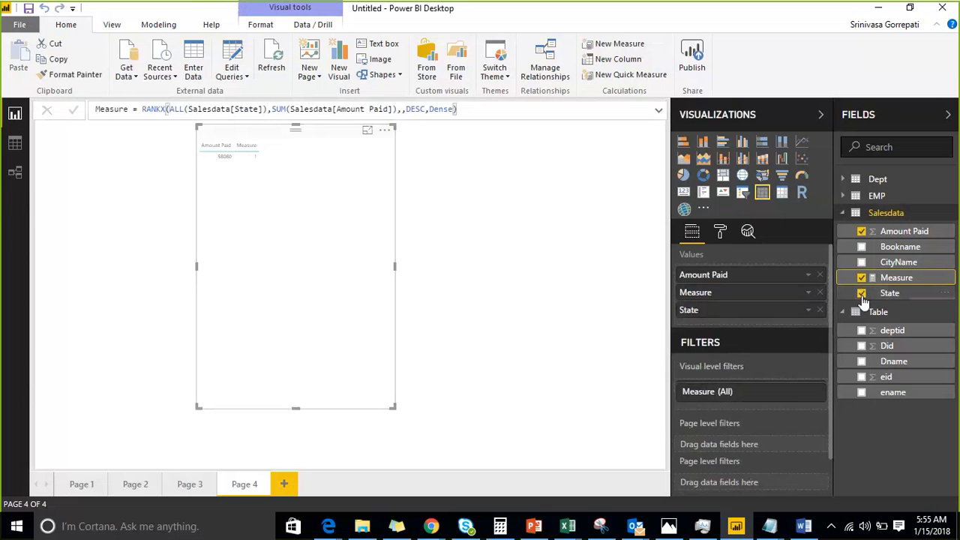
Clear all arguments of the measure's RANKX formula, leaving only the function name and its opening parenthesis.
left_click(262, 110)
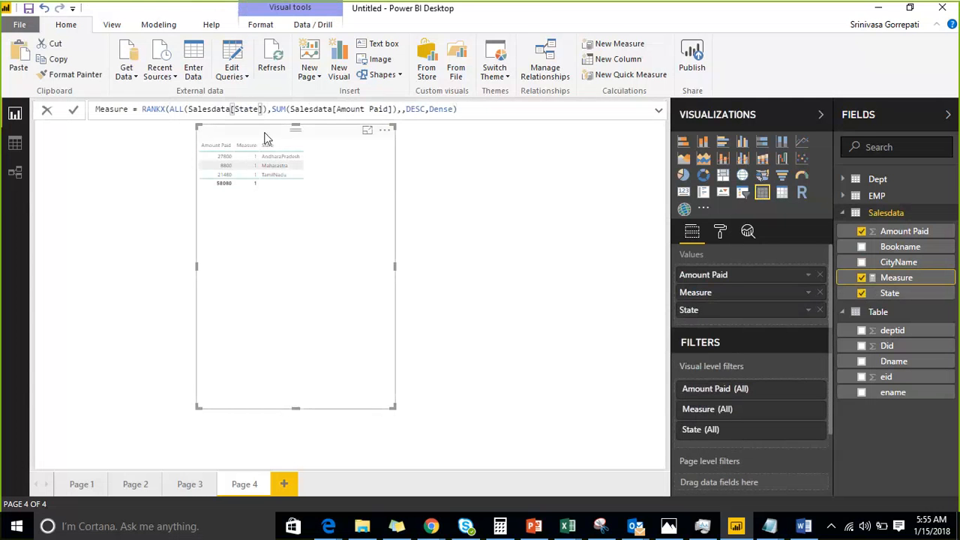
key("Right")
key("Right")
key("Right")
key("Right")
key("Right")
key("Right")
key("Right")
key("Right")
key("Right")
key("Right")
key("Right")
key("Right")
key("Right")
key("Right")
key("Right")
key("Right")
key("Right")
key("Right")
key("Right")
key("Right")
key("Right")
key("Right")
key("Right")
key("Left")
key("Left")
key("Left")
key("Left")
key("Left")
key("Left")
key("Left")
key("Left")
key("Right")
key("Right")
key("BackSpace")
key("Left")
key("Left")
key("Left")
key("Left")
key("Left")
key("Left")
key("Left")
key("Left")
key("Left")
key("Left")
key("Left")
key("Left")
key("Left")
key("Left")
key("Left")
key("Left")
key("Left")
key("Left")
key("Left")
key("Left")
key("Left")
key("Left")
key("Left")
key("Left")
key("Left")
key("Left")
key("Left")
key("Left")
key("Left")
key("Left")
key("Left")
key("Left")
key("Left")
key("Left")
key("Left")
key("Left")
key("Left")
key("Left")
key("shift+End")
key("Delete")
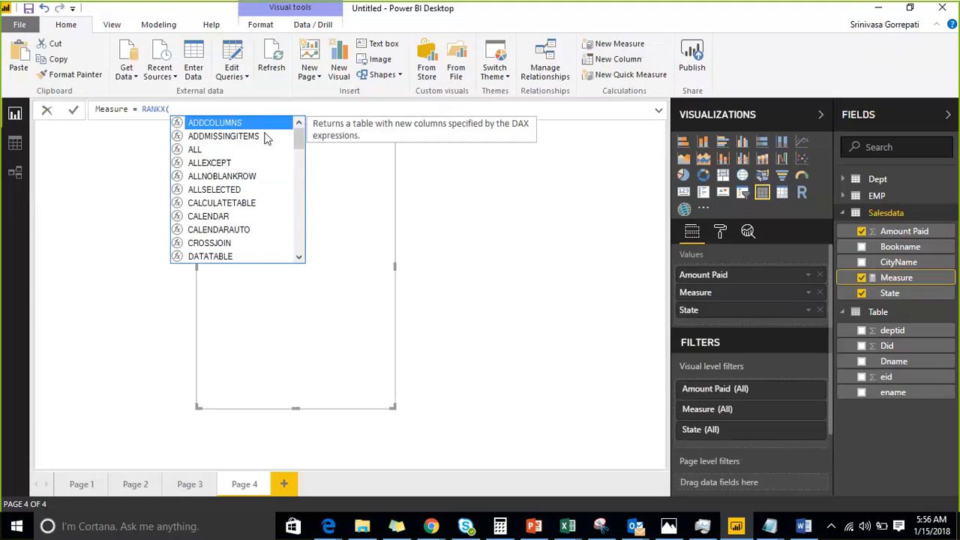
key("BackSpace")
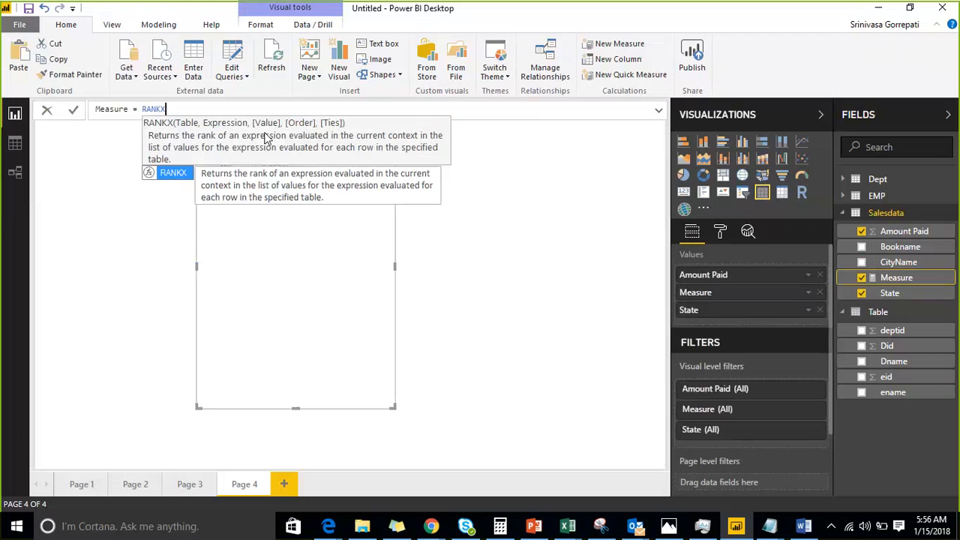
type("(")
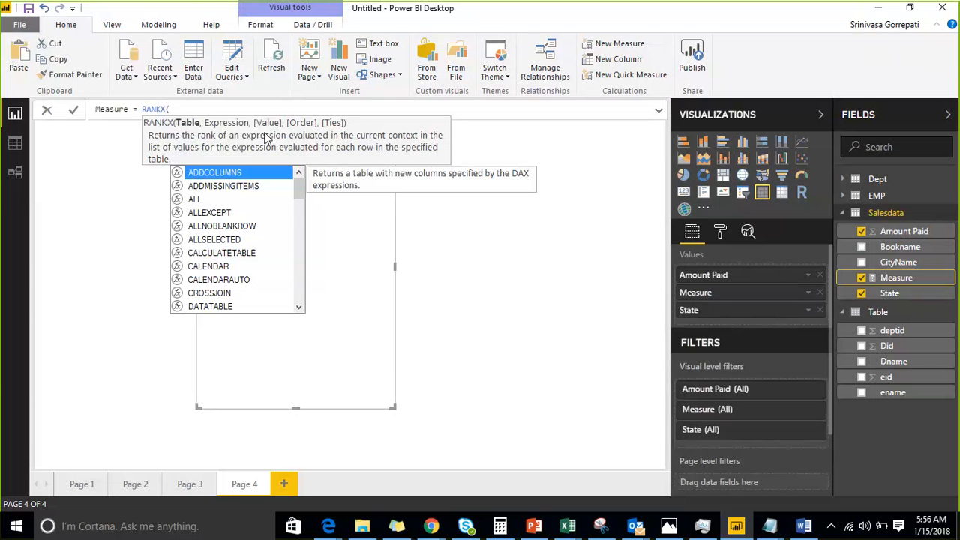
Enter Salesdata as the RANKX table argument and SUM(Salesdata[Amount Paid]) as its expression.
type("Salesdata")
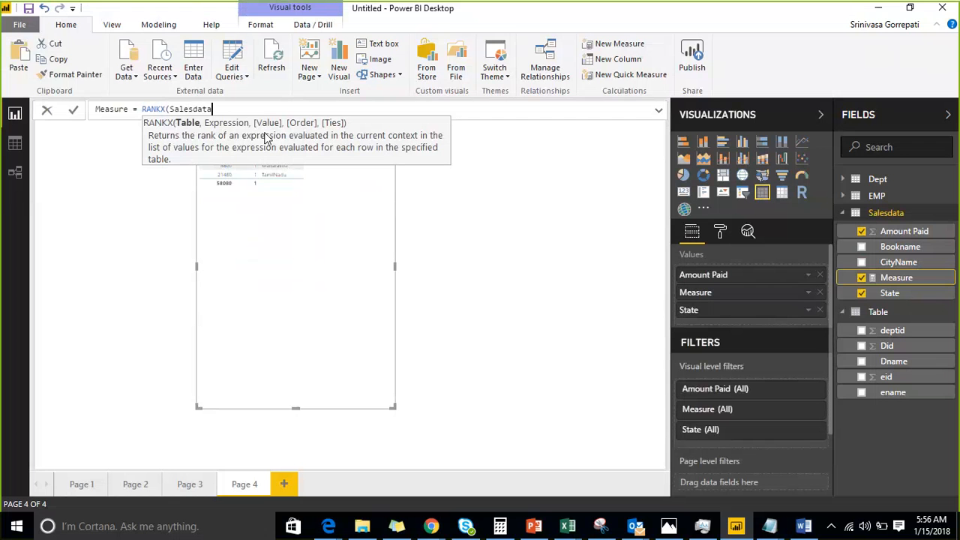
type(",SUM(")
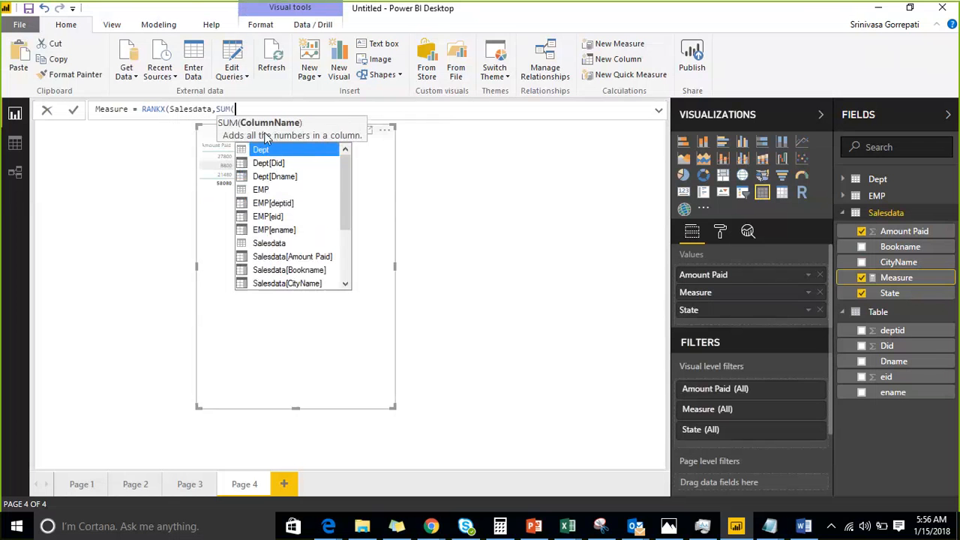
key("Down")
key("Down")
key("Down")
key("Down")
key("Down")
key("Down")
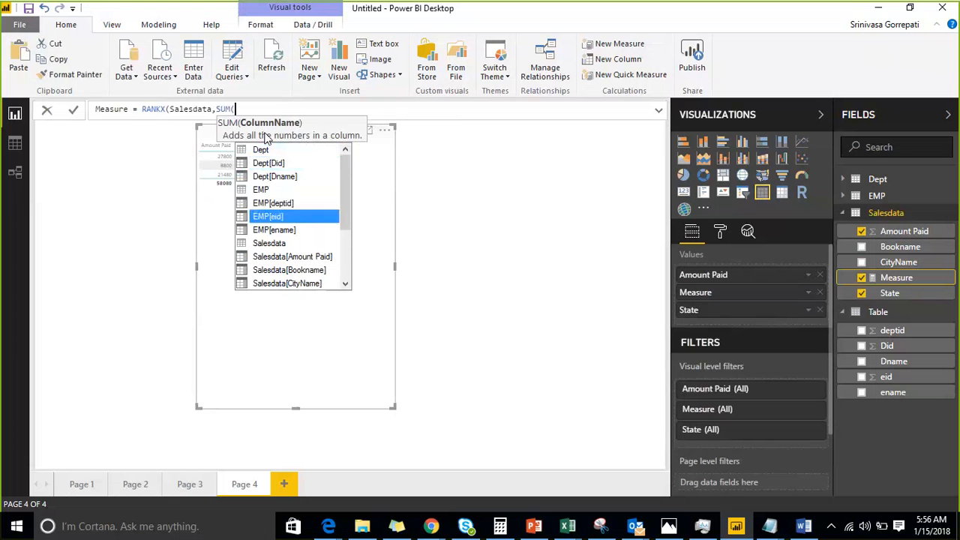
key("Down")
key("Down")
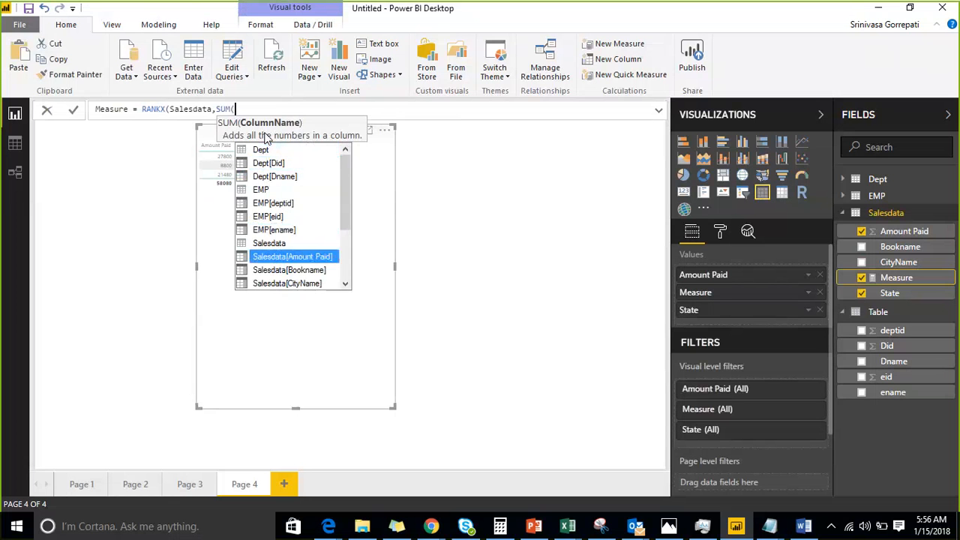
key("Tab")
type("),a")
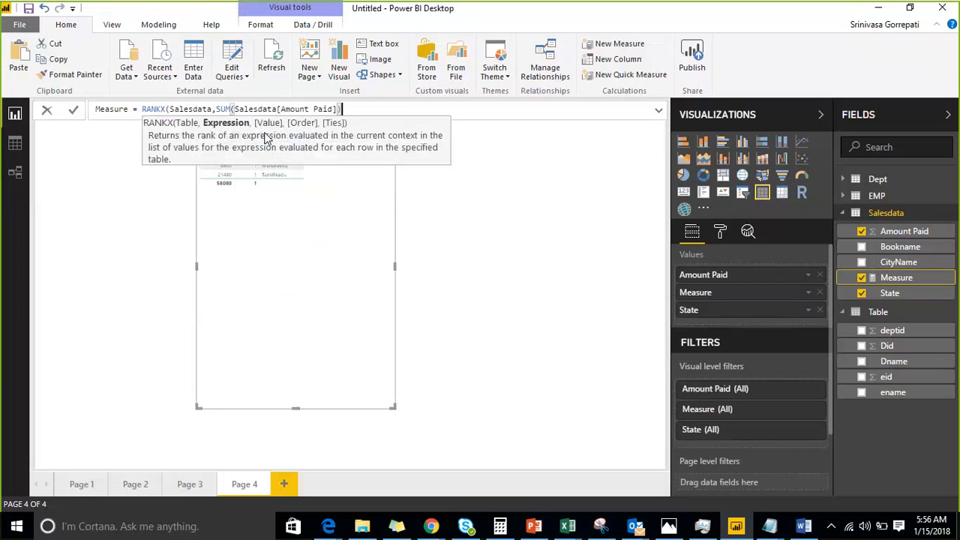
Enter all(Salesdata[State]) as the value argument of the RANKX formula.
type("ll(")
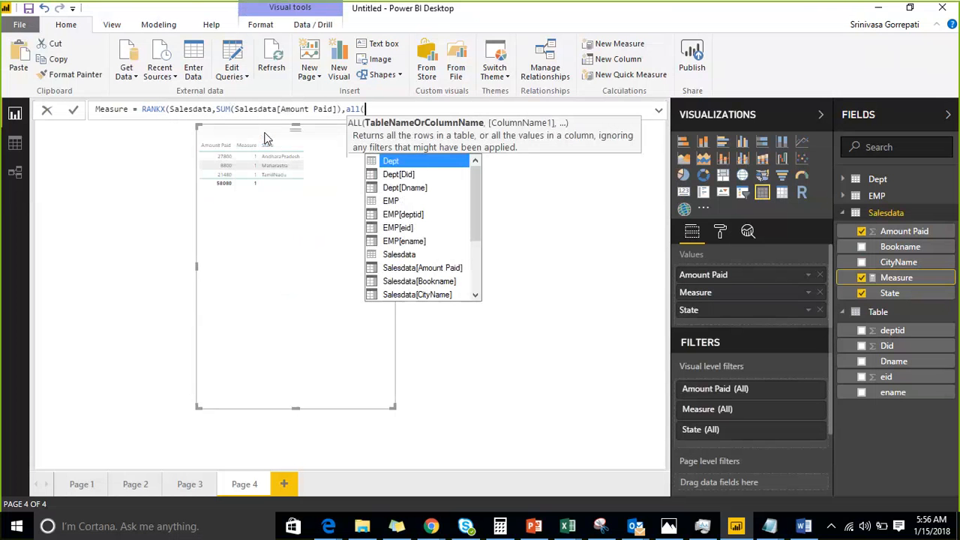
type("Salesdata[State]")
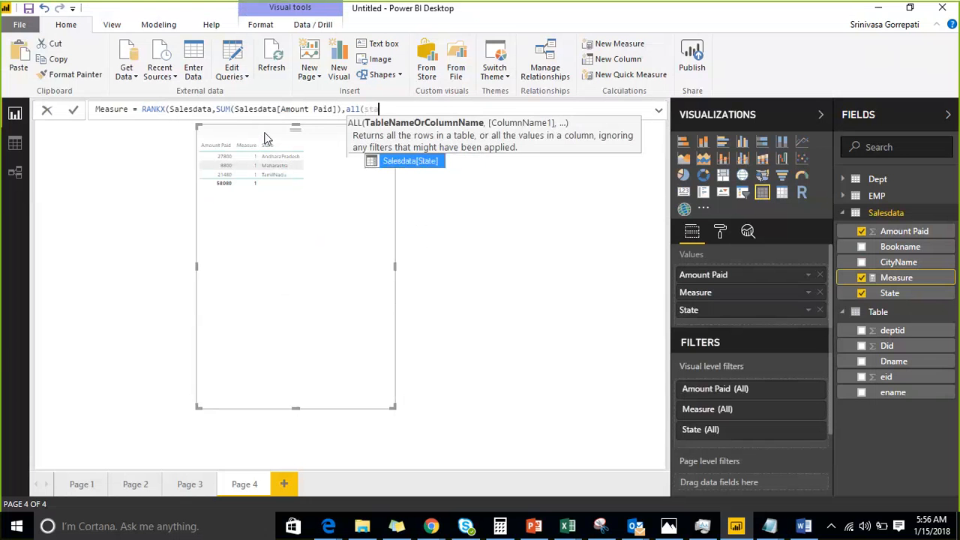
key("Tab")
type(")")
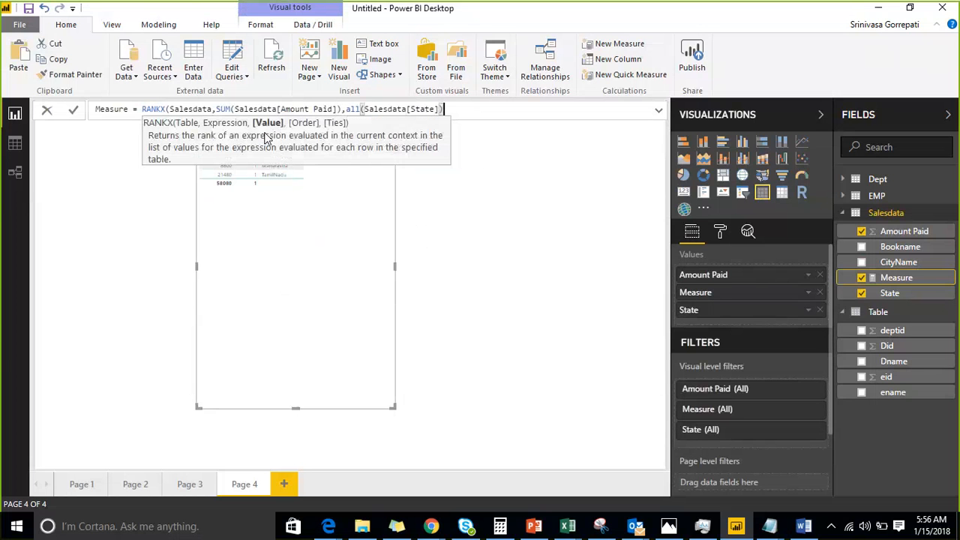
Complete the RANKX formula with DESC as the order and Dense as the ties argument, and commit it.
type(",1,")
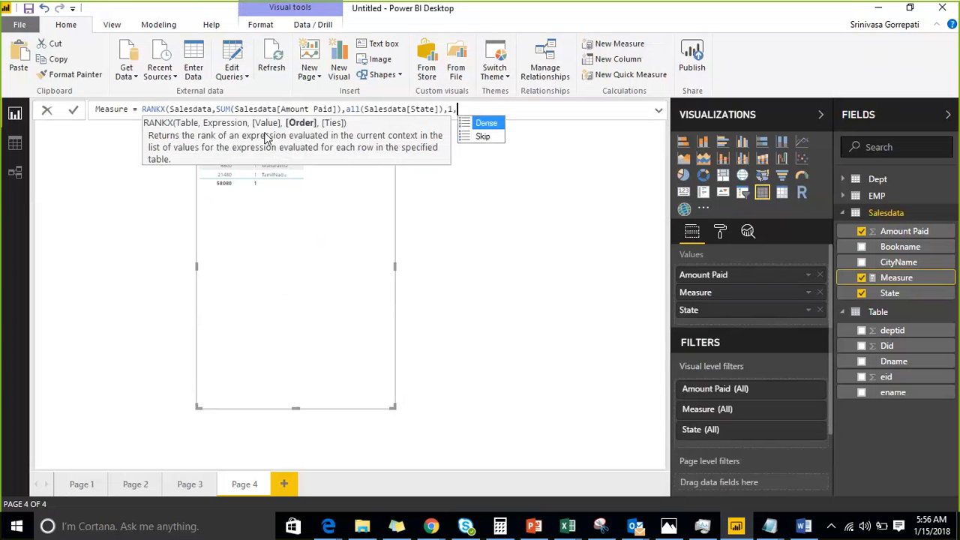
key("BackSpace")
key("Escape")
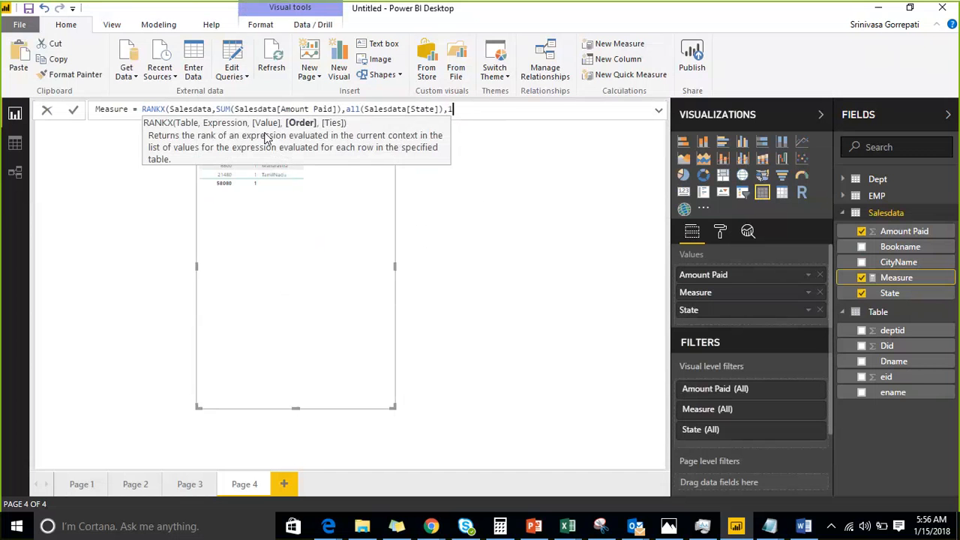
key("BackSpace")
key("Down")
key("Tab")
type(",")
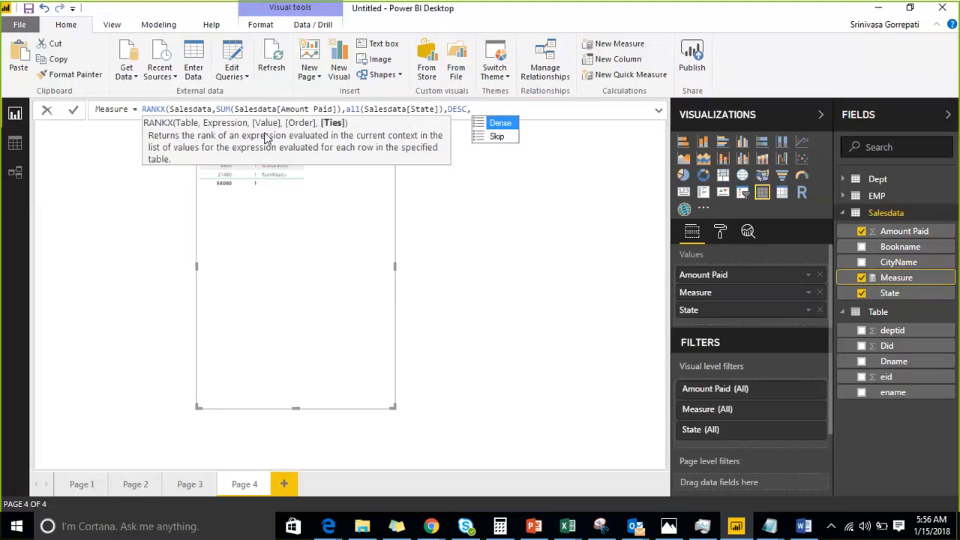
key("Tab")
type(")")
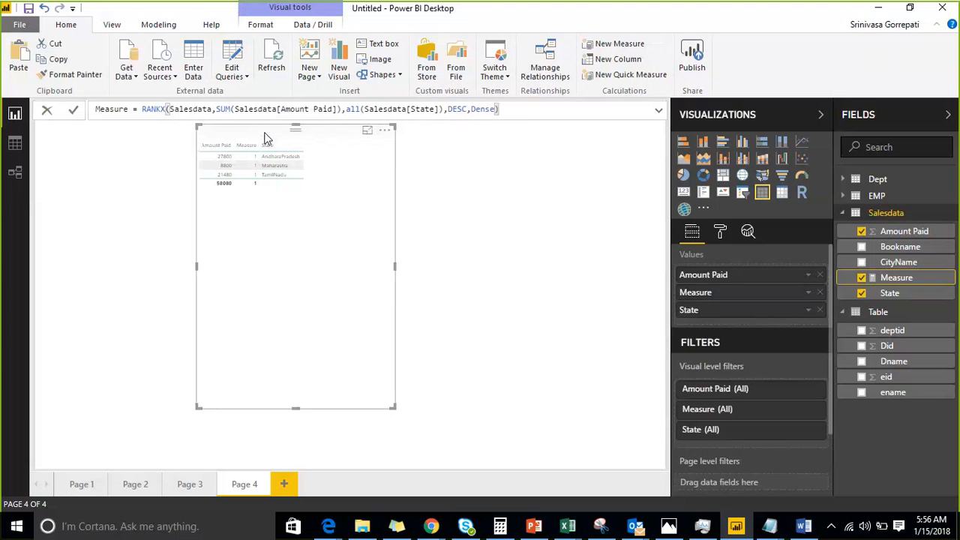
key("Return")
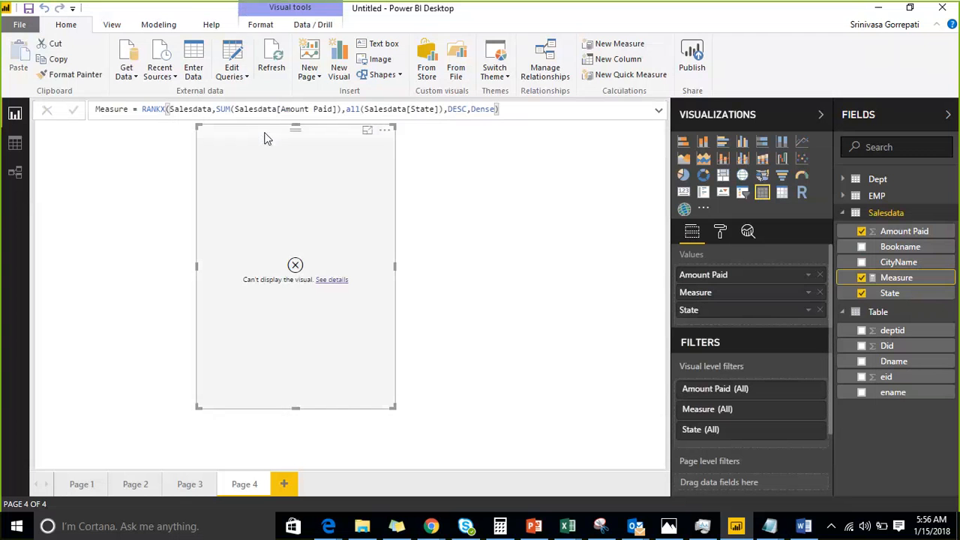
Open the table visual's error details, read the explanation and close the message.
left_click(326, 280)
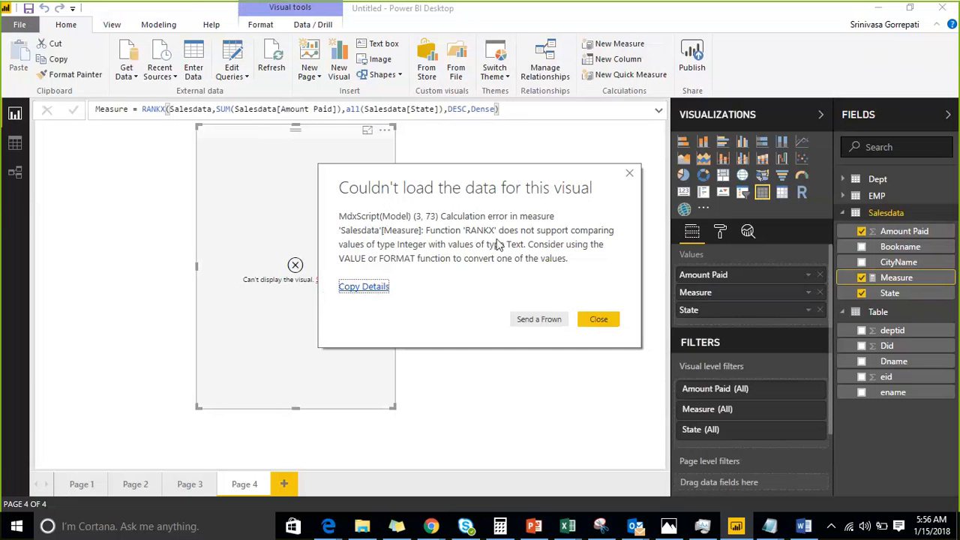
left_click(408, 244)
left_click(600, 319)
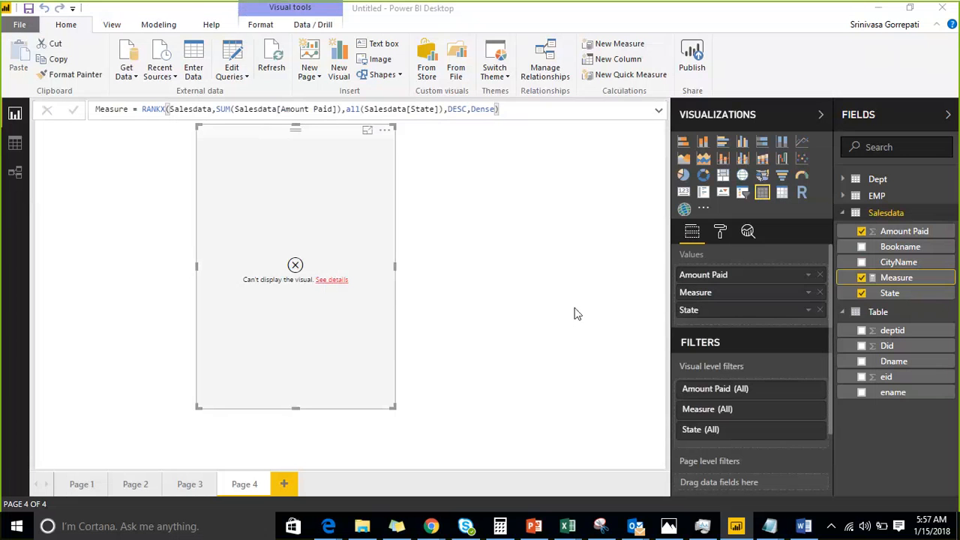
Remove all(Salesdata[State]) from the RANKX formula, leaving the value argument empty.
left_click(441, 108)
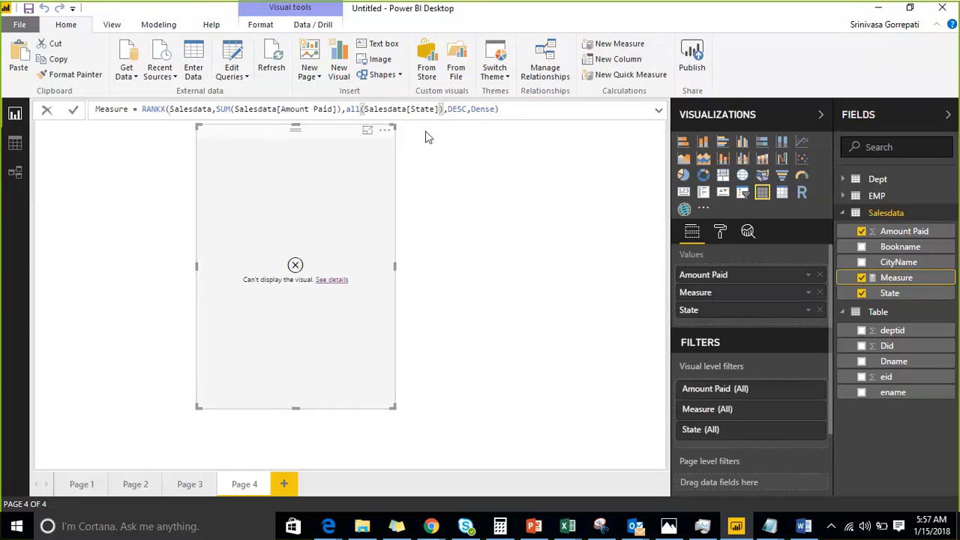
key("shift+Left")
key("shift+Left")
key("shift+Left")
key("shift+Left")
key("shift+Left")
key("shift+Left")
key("shift+Left")
key("shift+Left")
key("shift+Left")
key("shift+Left")
key("shift+Left")
key("shift+Left")
key("shift+Left")
key("shift+Left")
key("shift+Left")
key("shift+Left")
key("shift+Left")
key("shift+Left")
key("shift+Left")
key("shift+Left")
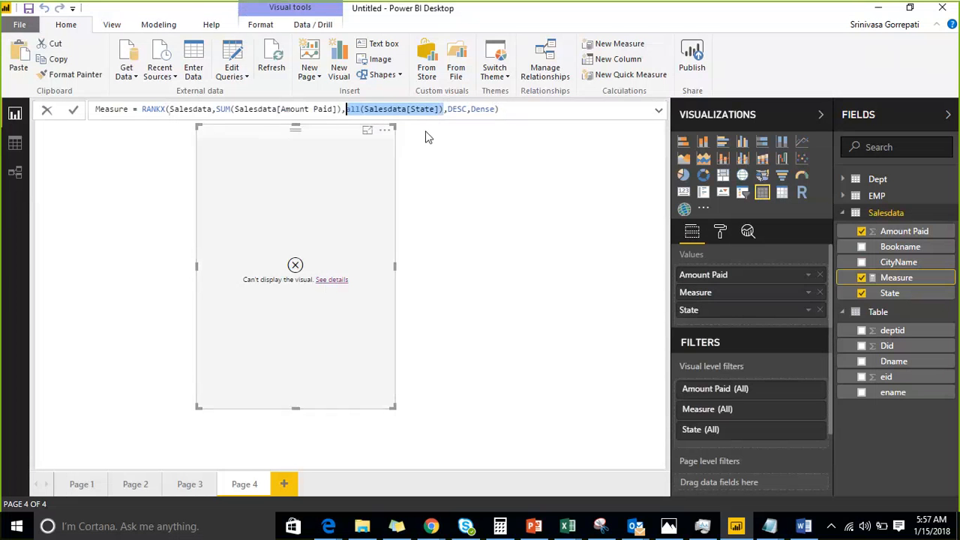
key("BackSpace")
Try to extend the Salesdata table argument of the RANKX formula with a column reference.
key("Left")
key("Left")
key("Left")
key("Left")
key("Left")
key("Left")
key("Left")
key("Left")
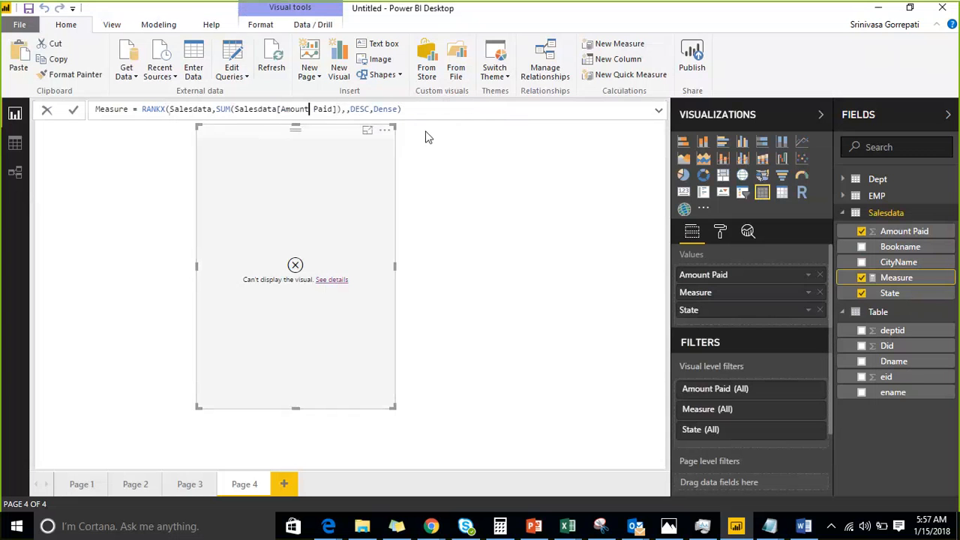
key("Left")
key("Left")
key("Left")
key("Left")
key("Left")
key("Left")
key("Left")
key("Left")
key("Left")
key("Left")
key("Left")
key("Left")
key("Left")
key("Left")
key("Left")
key("Left")
key("Left")
key("Left")
key("Left")
key("Left")
type("[")
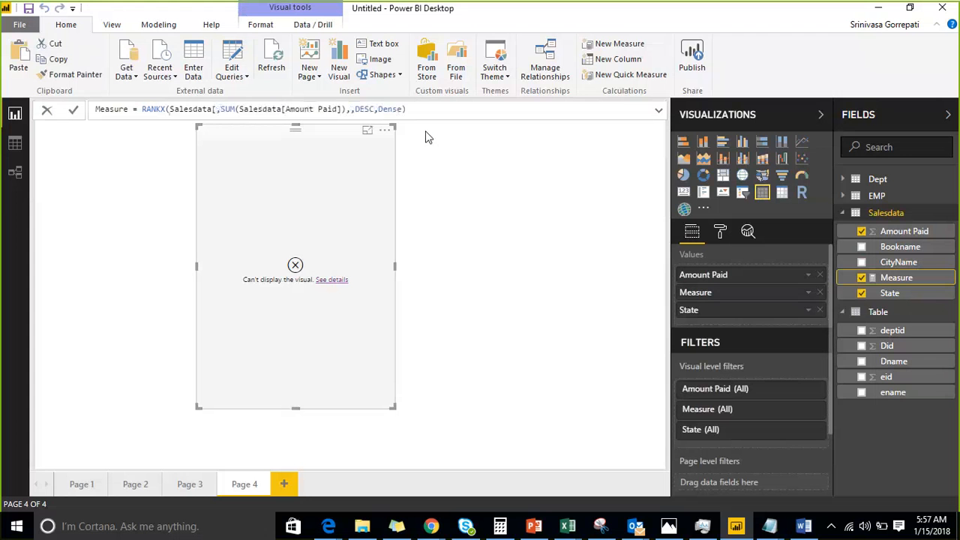
key("BackSpace")
key("BackSpace")
key("BackSpace")
key("Tab")
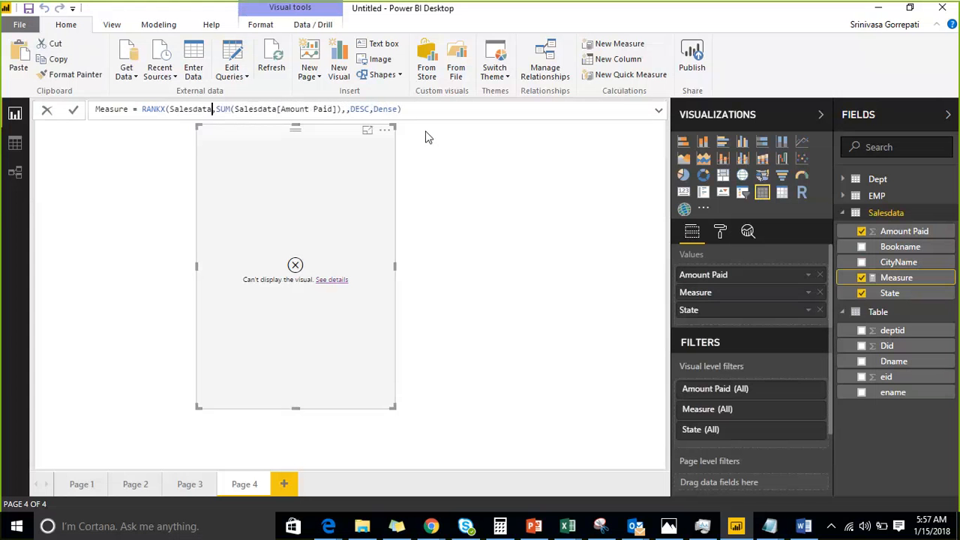
type("[")
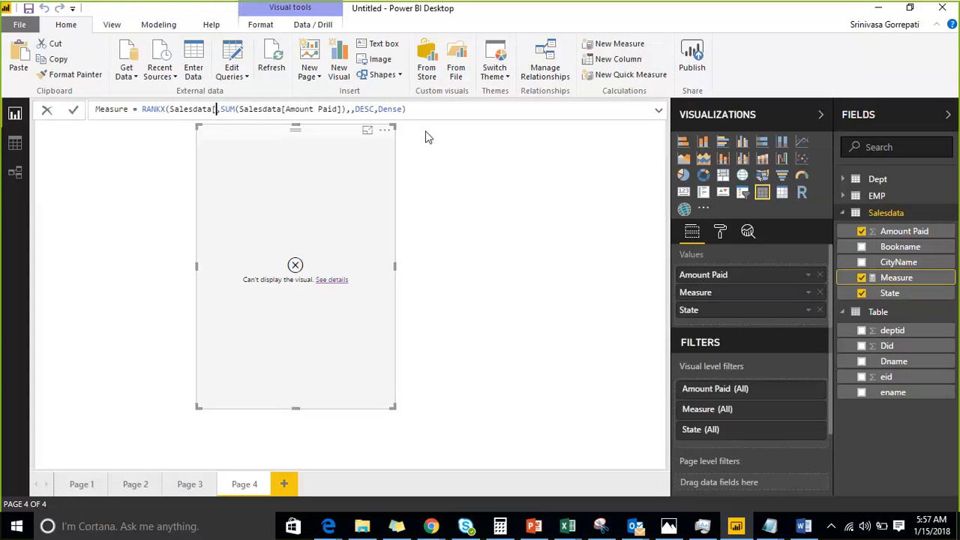
key("BackSpace")
key("ctrl+Left")
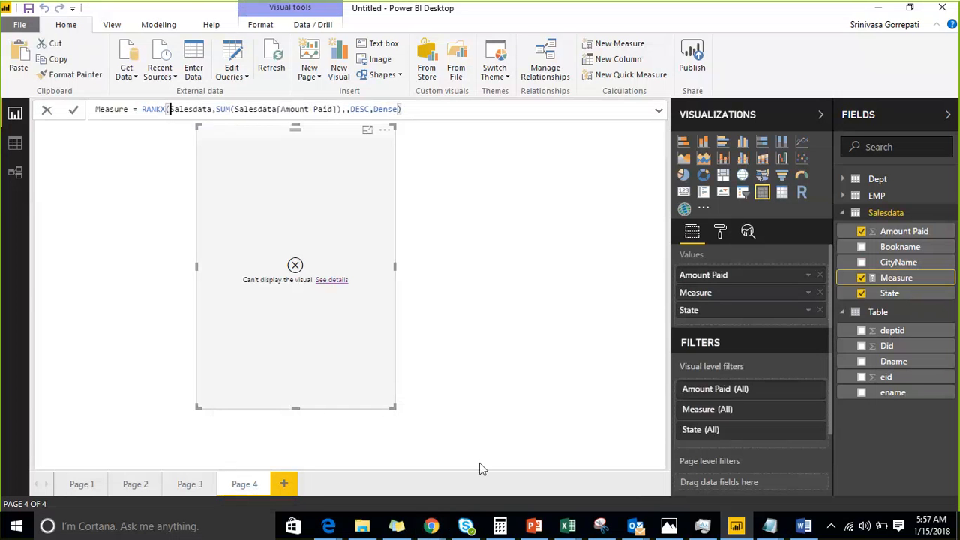
left_click(432, 528)
right_click(432, 527)
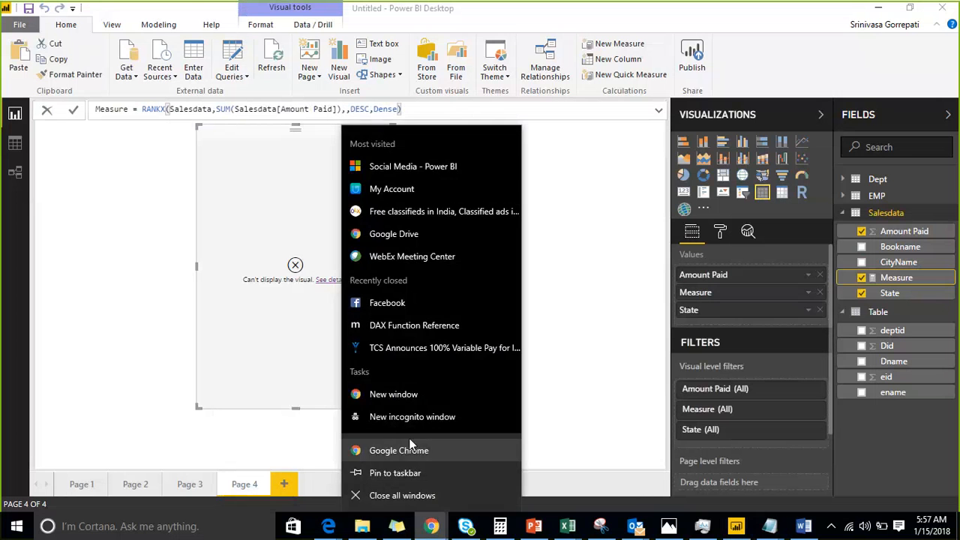
left_click(404, 417)
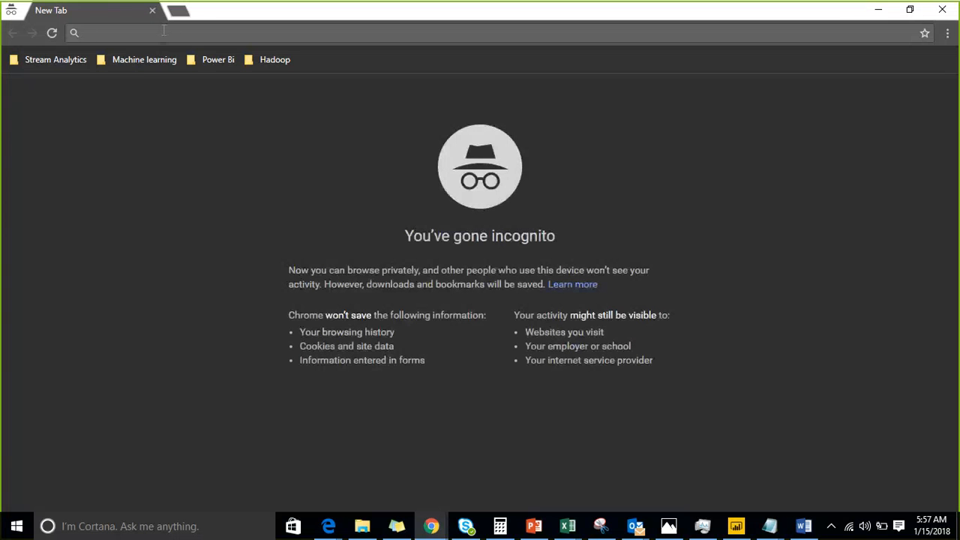
type("ww")
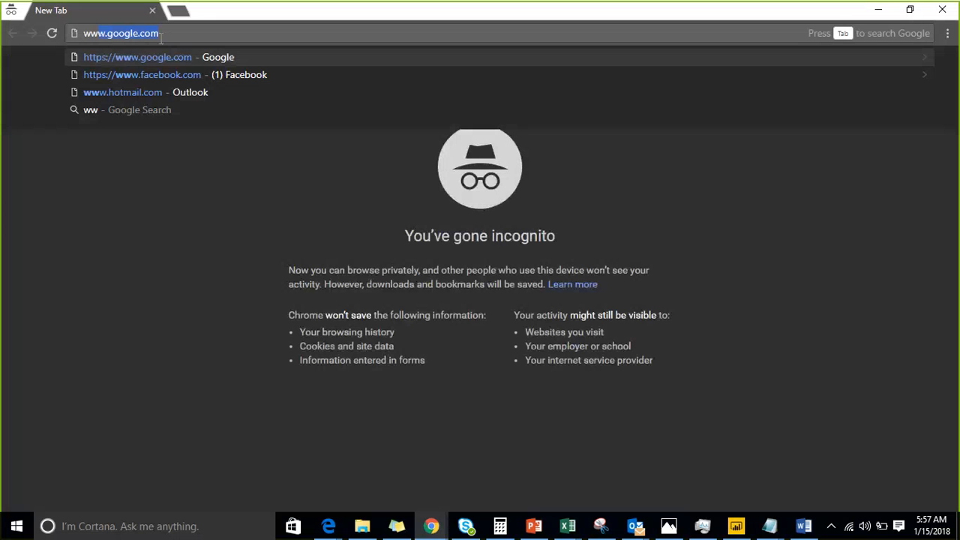
left_click(178, 60)
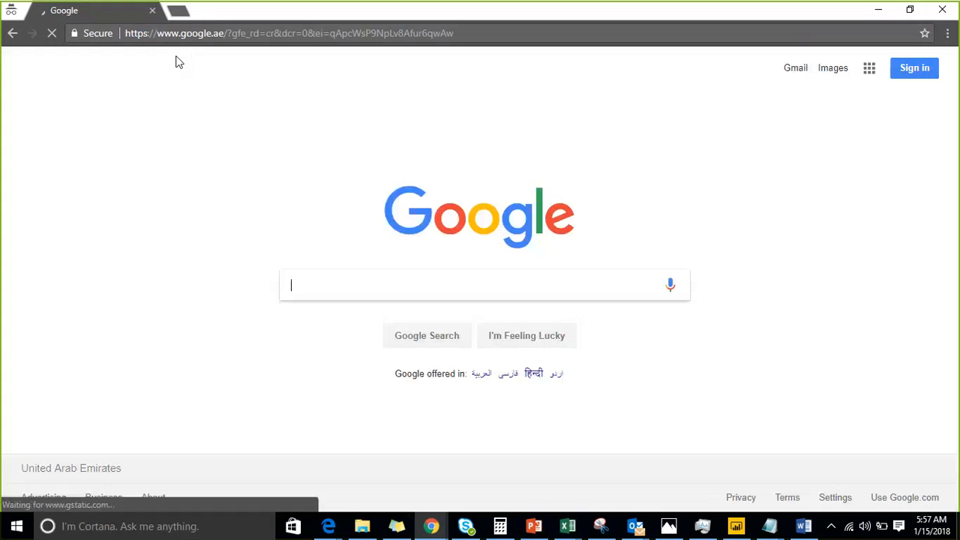
Search Google for "rankx function in dax".
type("ran")
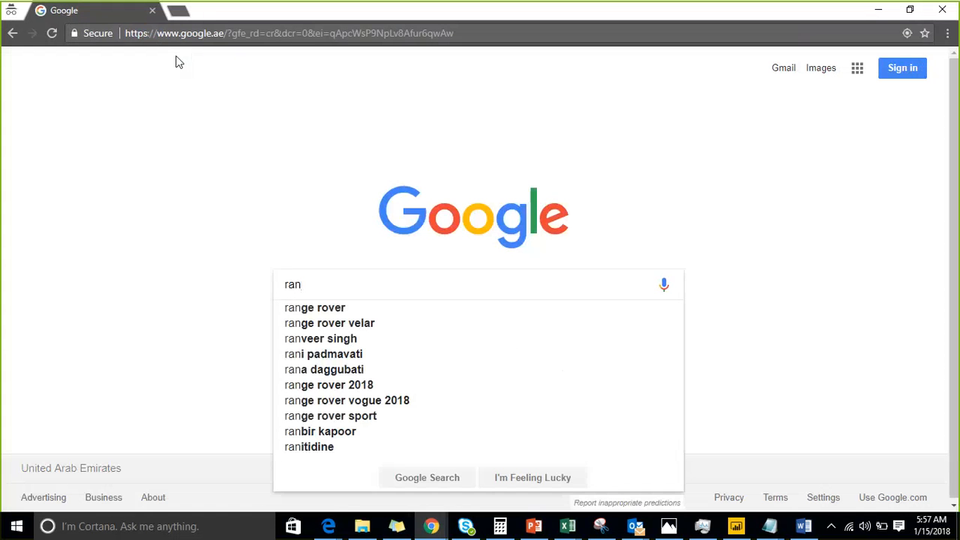
type("kx f")
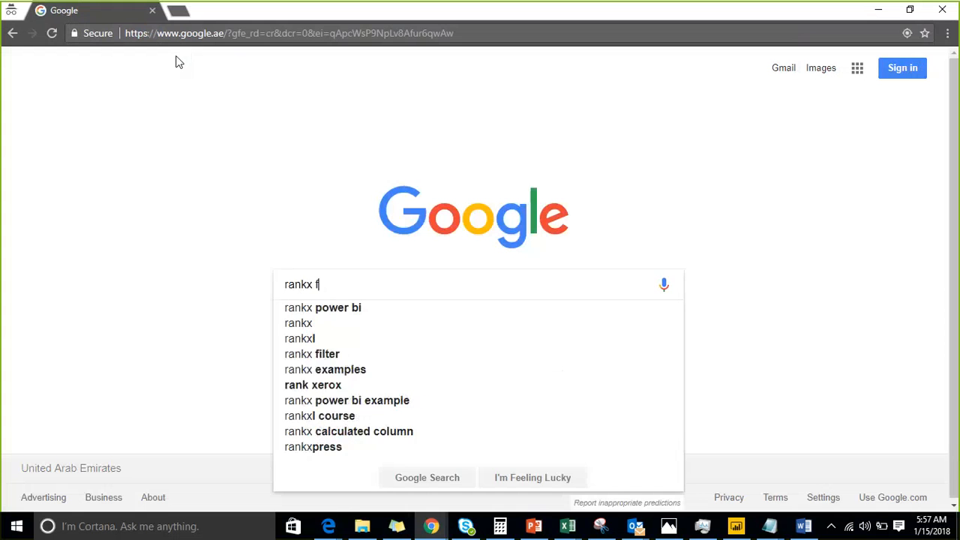
type("unction in daax")
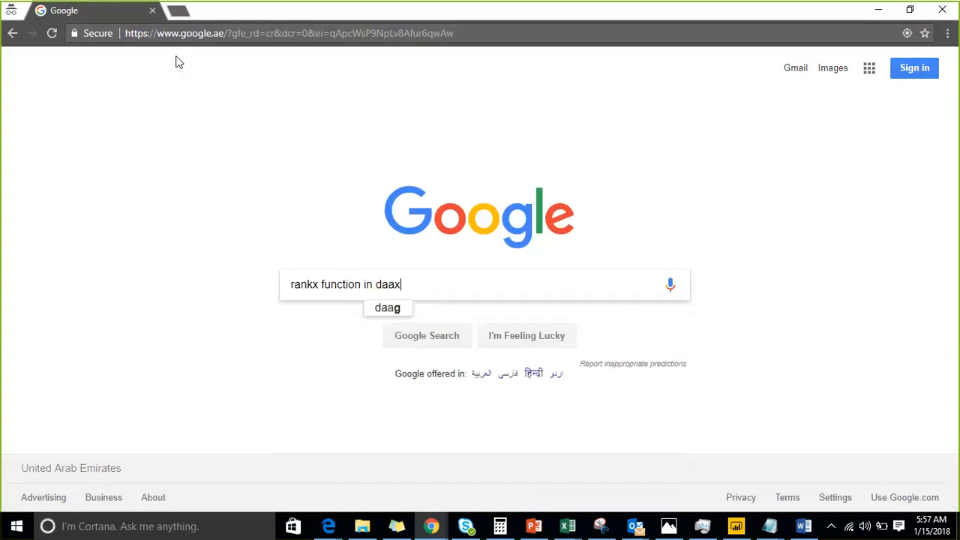
key("Return")
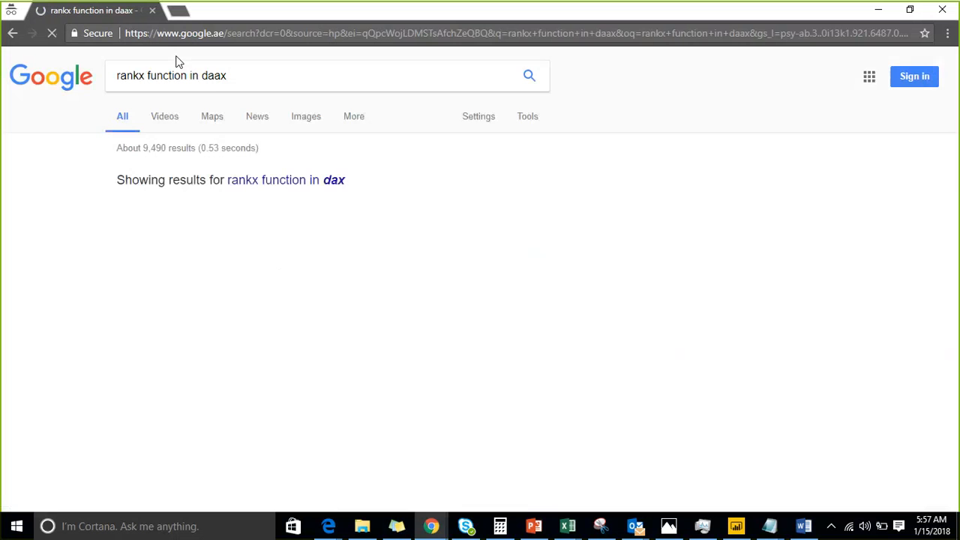
left_click(221, 84)
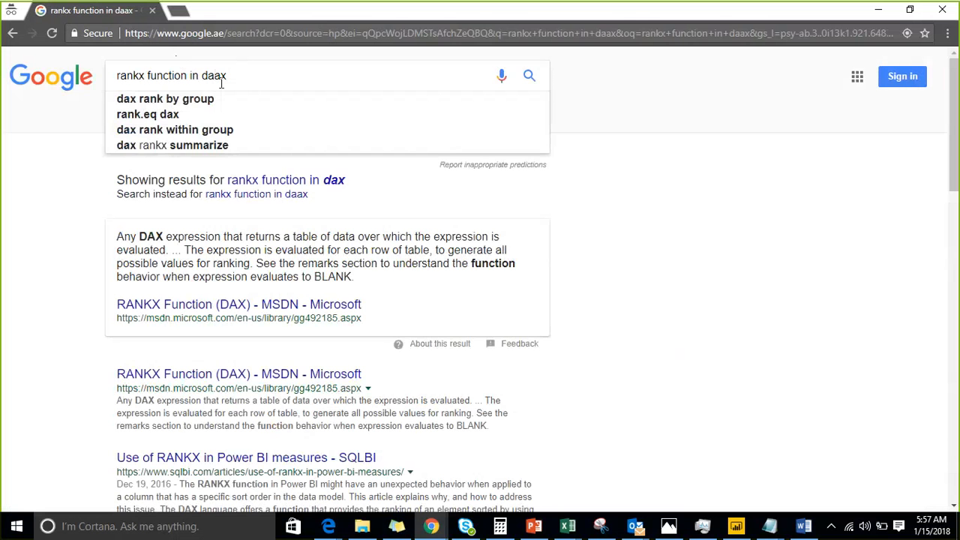
key("BackSpace")
key("Return")
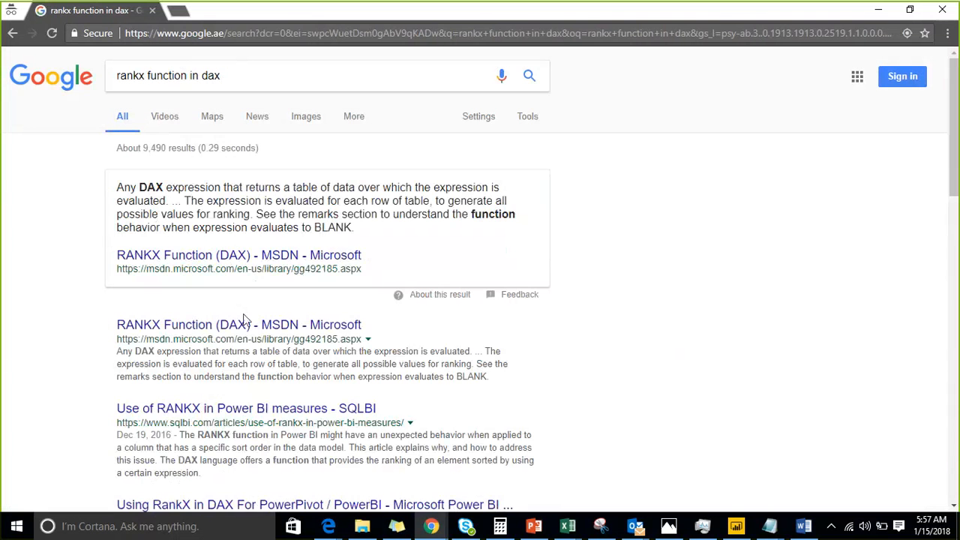
Open the SQLBI and MSDN RANKX results in new tabs, and the Power BI community result in the current tab.
right_click(227, 417)
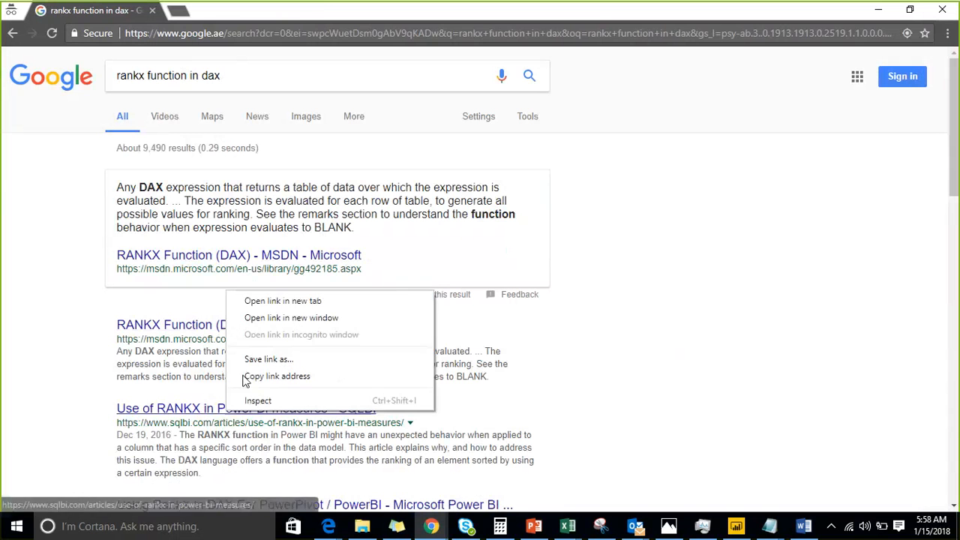
left_click(259, 303)
right_click(239, 328)
left_click(259, 337)
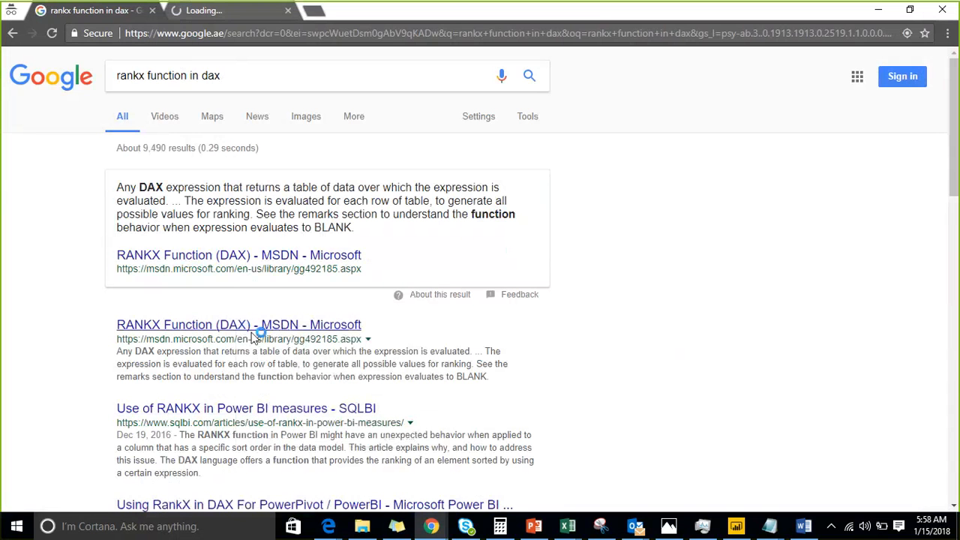
scroll(244, 332, "down", 1)
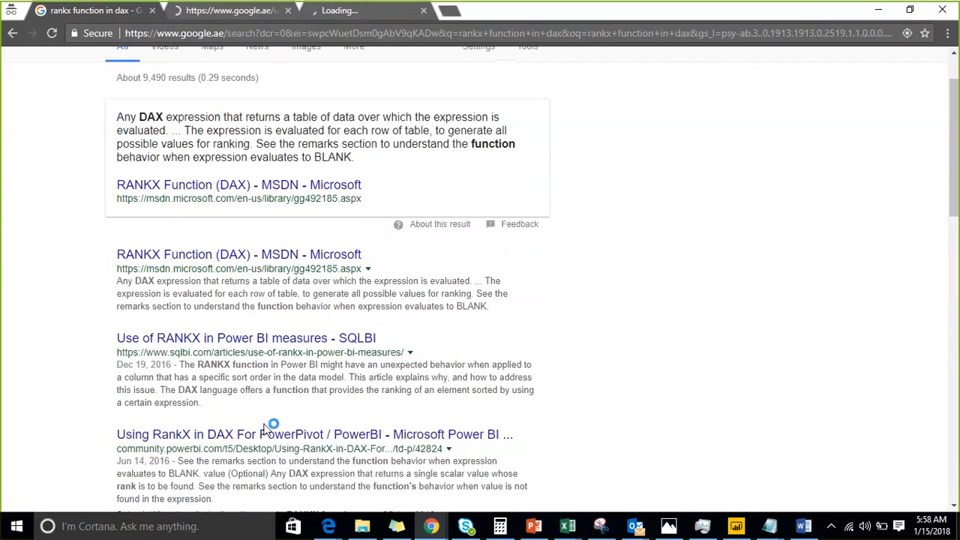
left_click(271, 437)
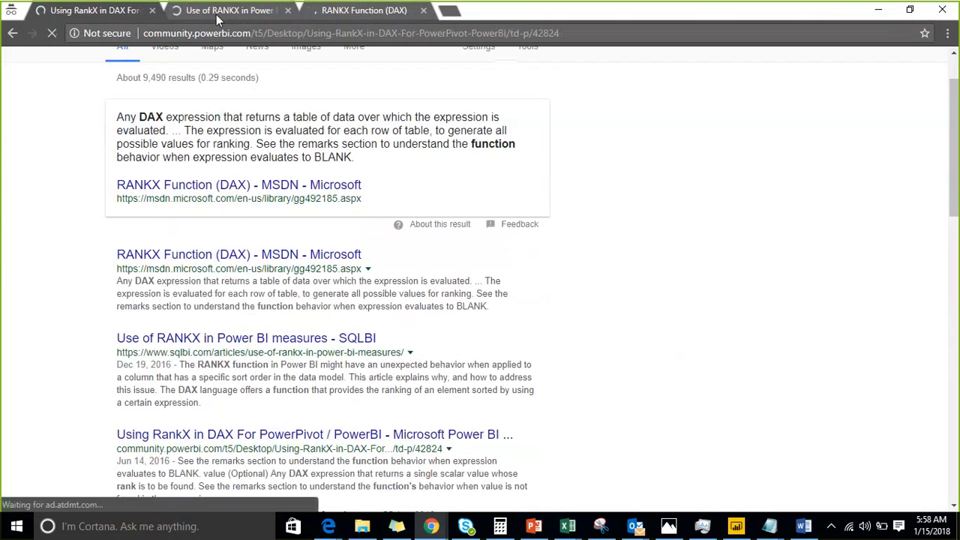
Examine the RANKX formula examples and their result tables in the SQLBI article on using RANKX in Power BI measures.
left_click(219, 10)
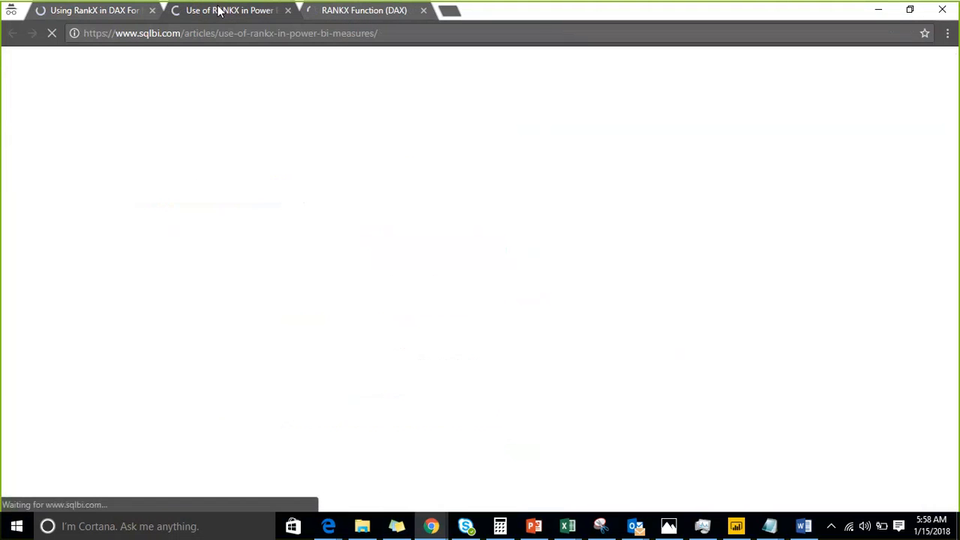
scroll(193, 289, "down", 2)
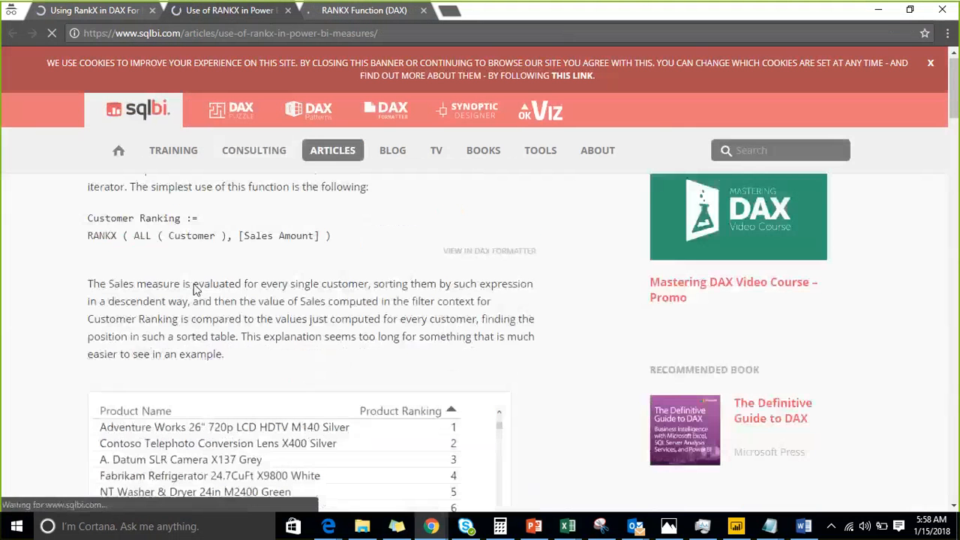
scroll(194, 263, "down", 3)
scroll(190, 316, "up", 5)
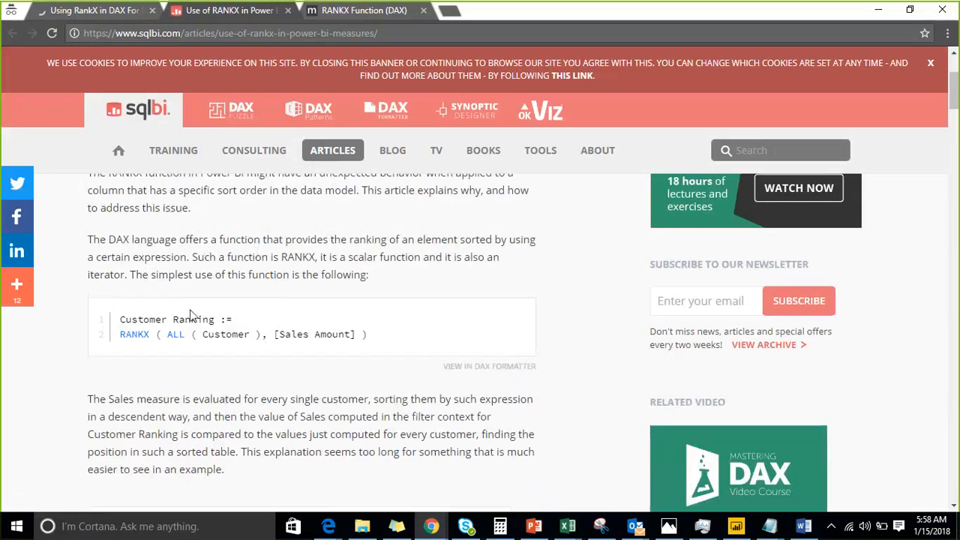
left_click_drag(167, 334, 248, 334)
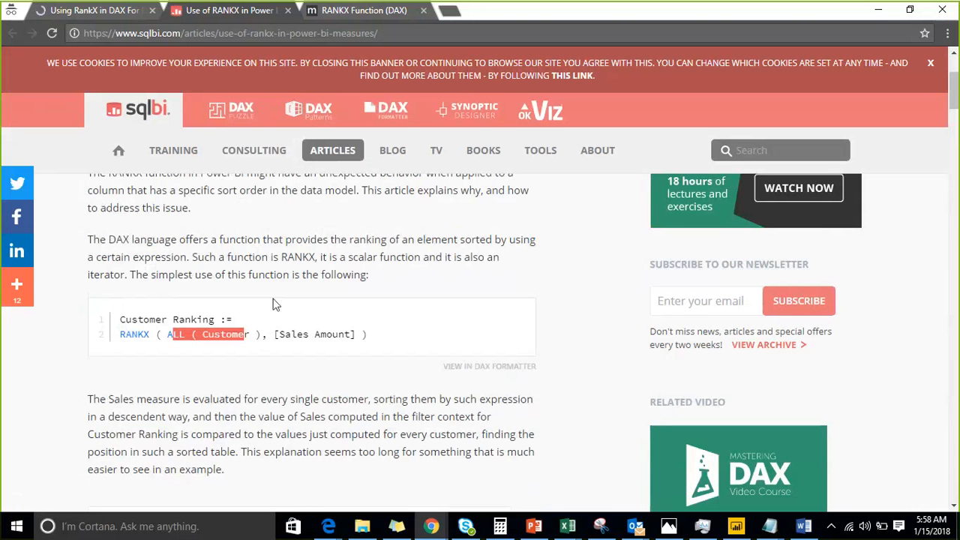
scroll(296, 253, "down", 15)
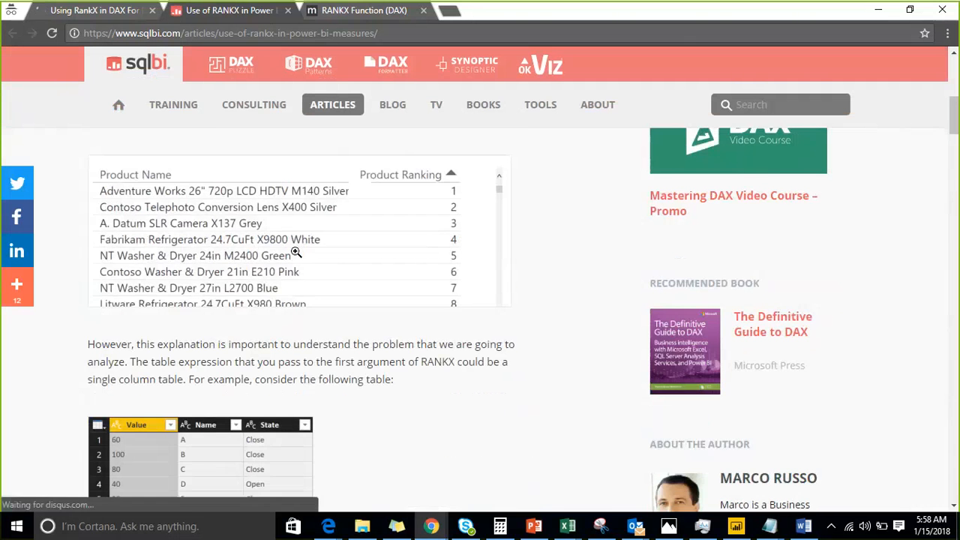
scroll(296, 255, "down", 1)
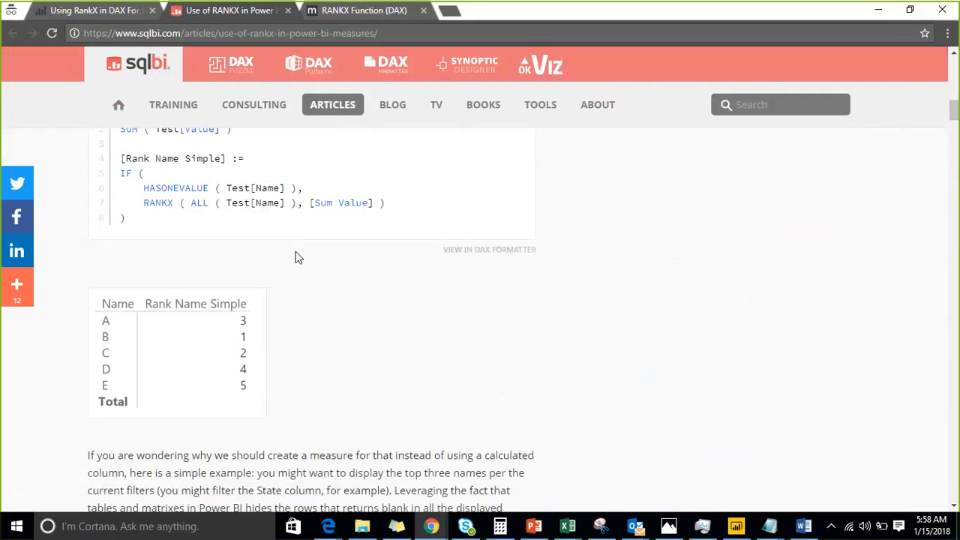
scroll(296, 257, "down", 5)
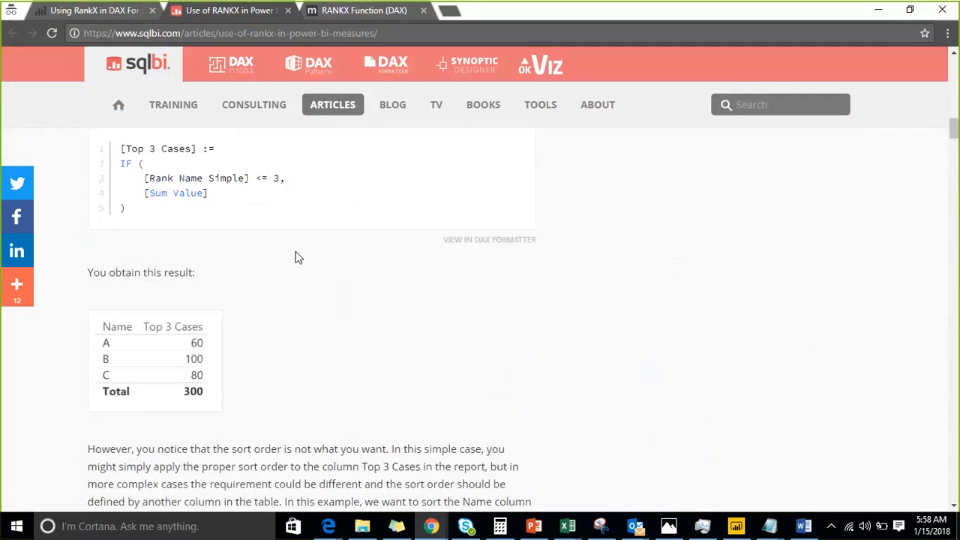
scroll(296, 258, "down", 6)
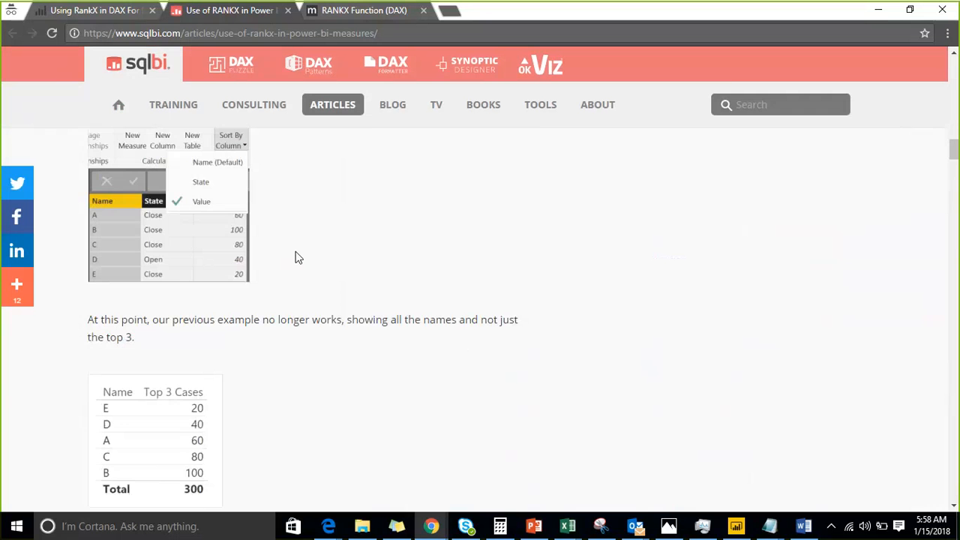
scroll(296, 257, "down", 6)
scroll(296, 257, "up", 7)
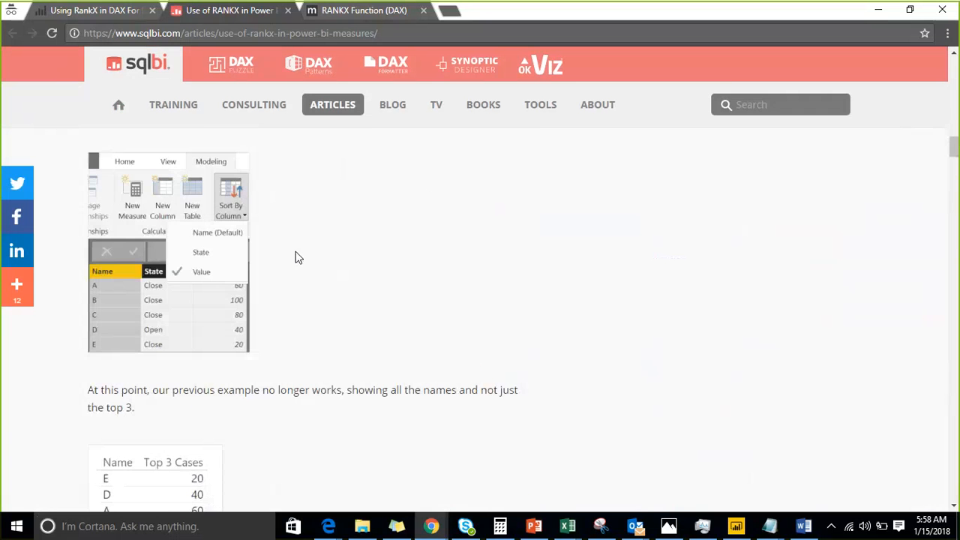
scroll(297, 258, "up", 15)
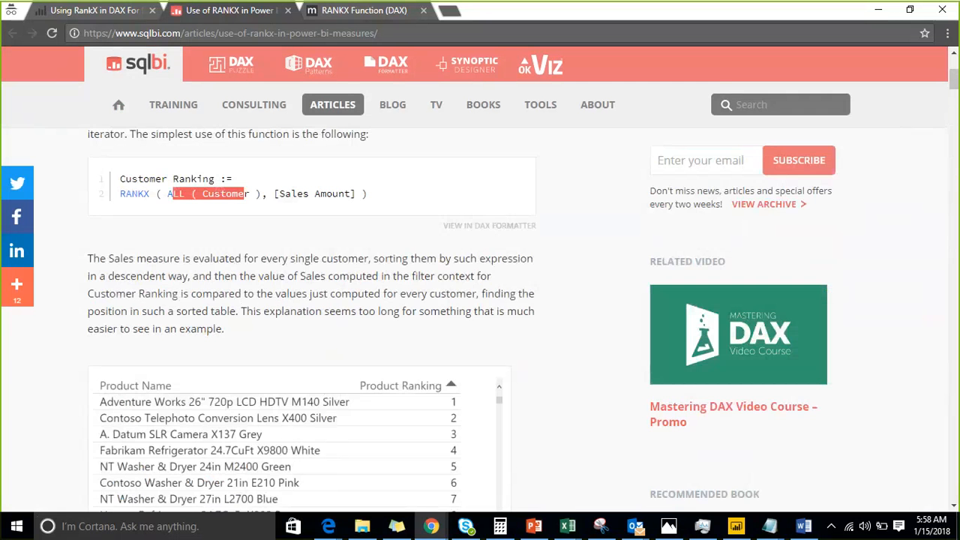
Examine the example formula, syntax and parameters on the MSDN reference page for the RANKX function.
left_click(315, 9)
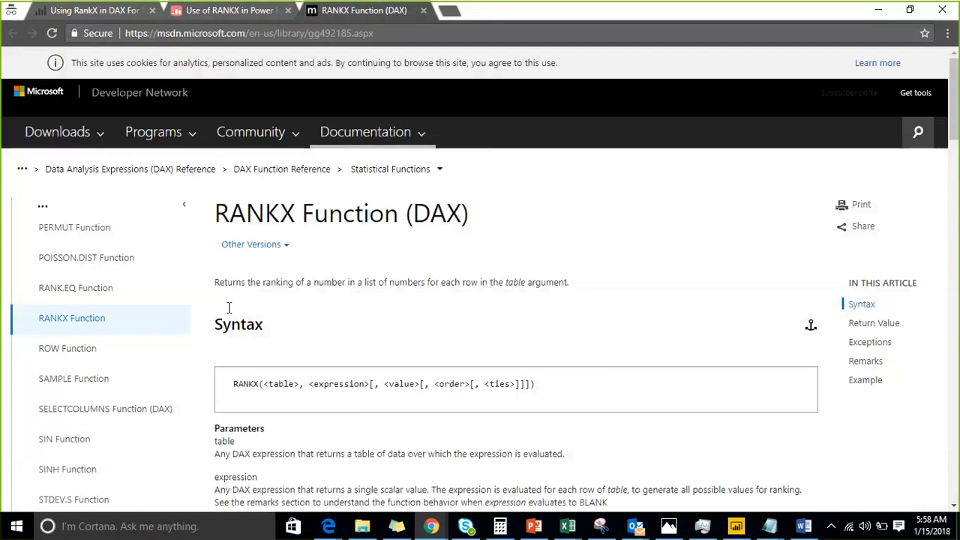
scroll(228, 307, "down", 15)
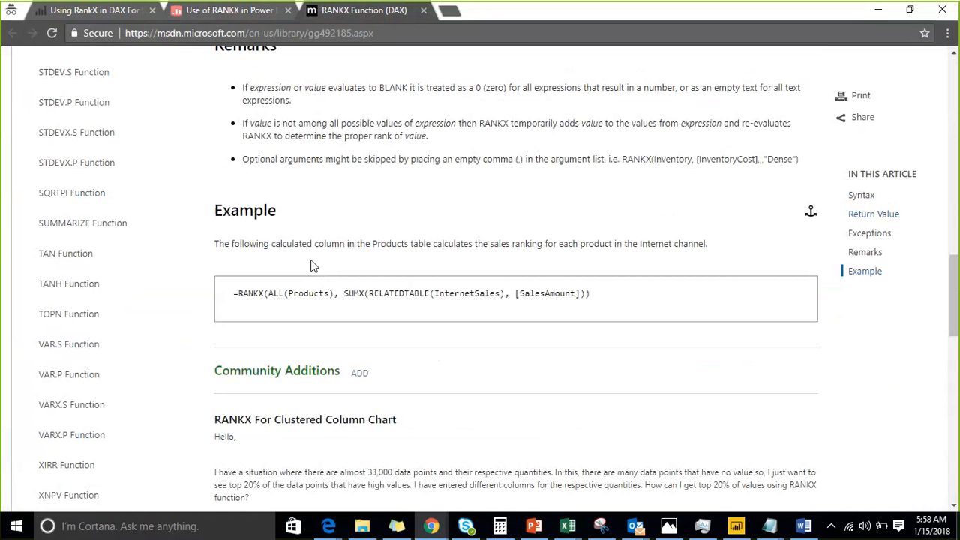
left_click_drag(384, 293, 299, 293)
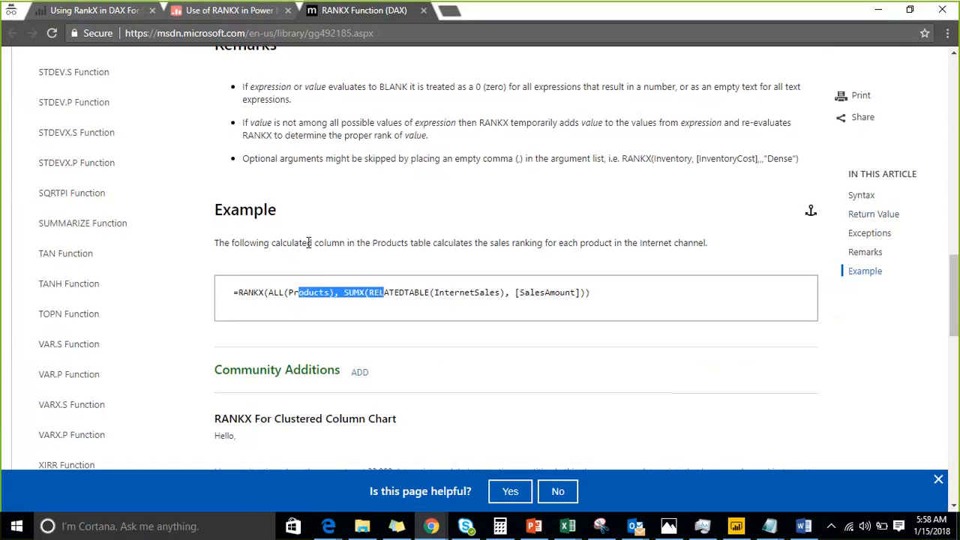
scroll(308, 243, "down", 3)
scroll(308, 243, "up", 15)
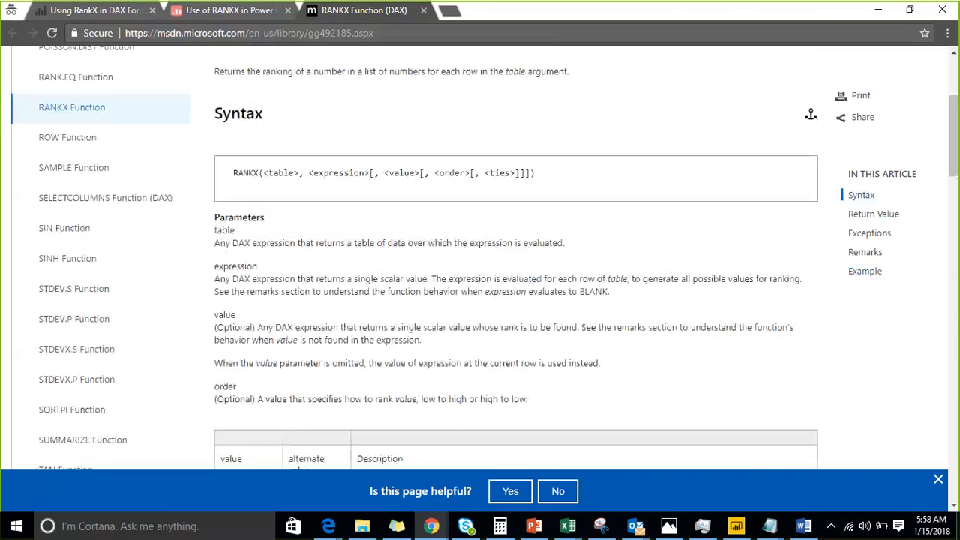
Examine the RANKX example formulas in the Power BI community thread, including the rankImpressions code that uses ALL('Weekly Summary').
left_click(95, 11)
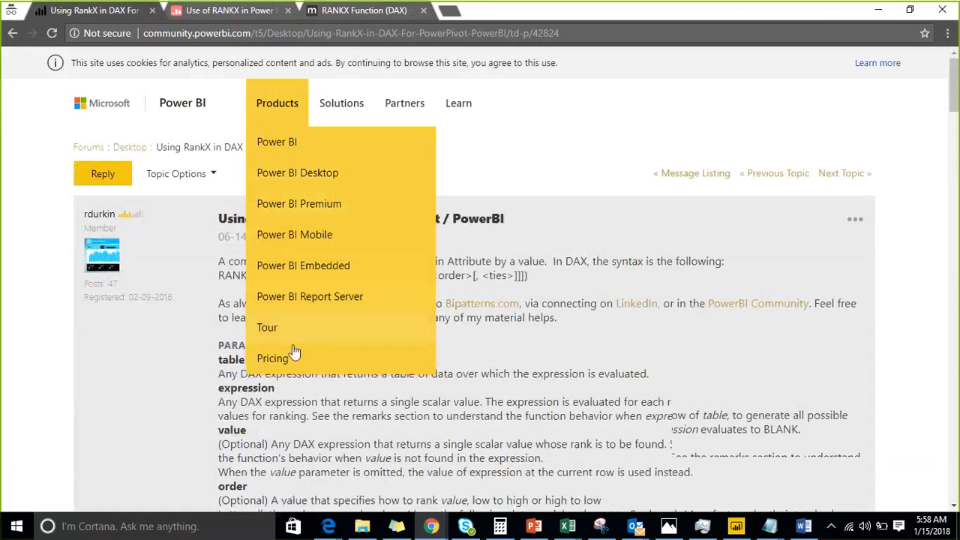
scroll(79, 374, "down", 15)
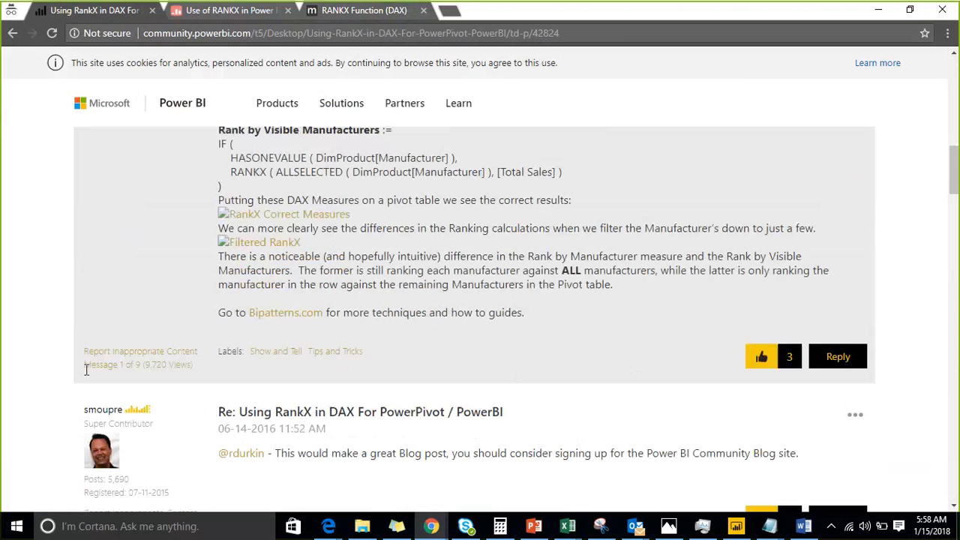
scroll(87, 370, "down", 7)
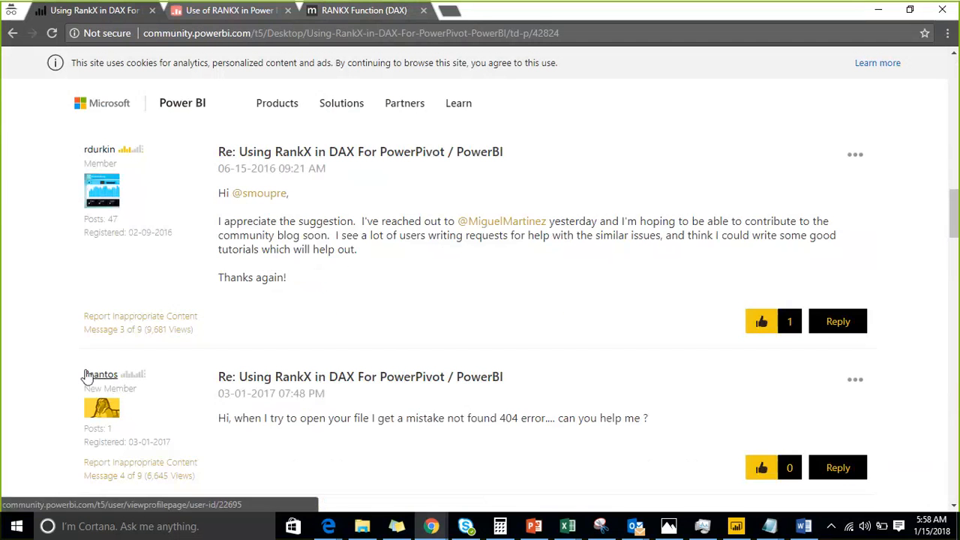
scroll(86, 375, "down", 5)
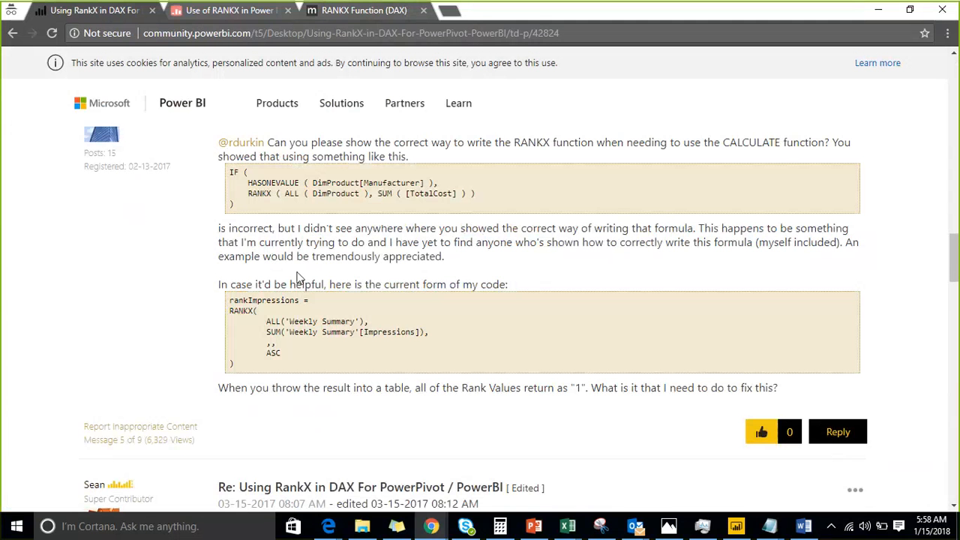
left_click_drag(270, 323, 353, 369)
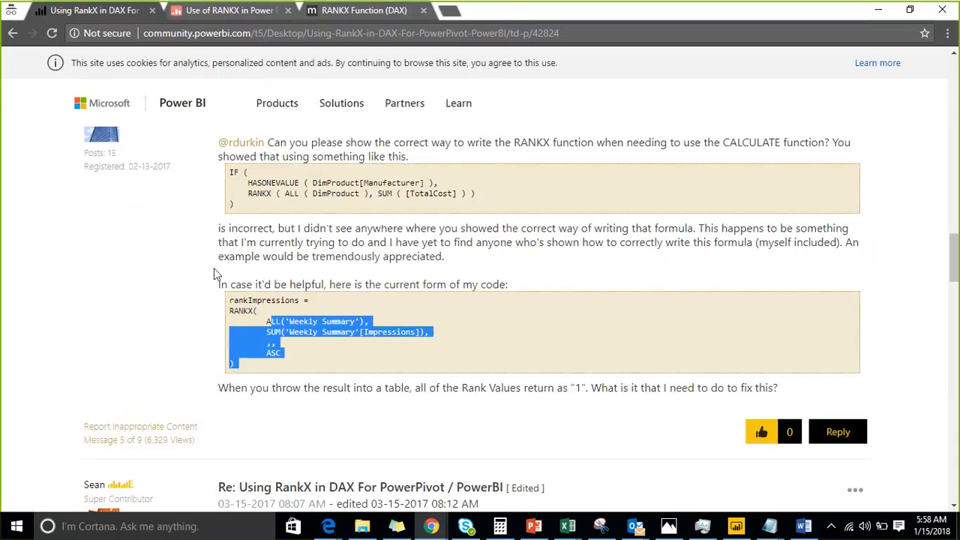
Close the SQLBI and MSDN reference tabs and open a blank browser tab.
left_click(288, 10)
left_click(287, 11)
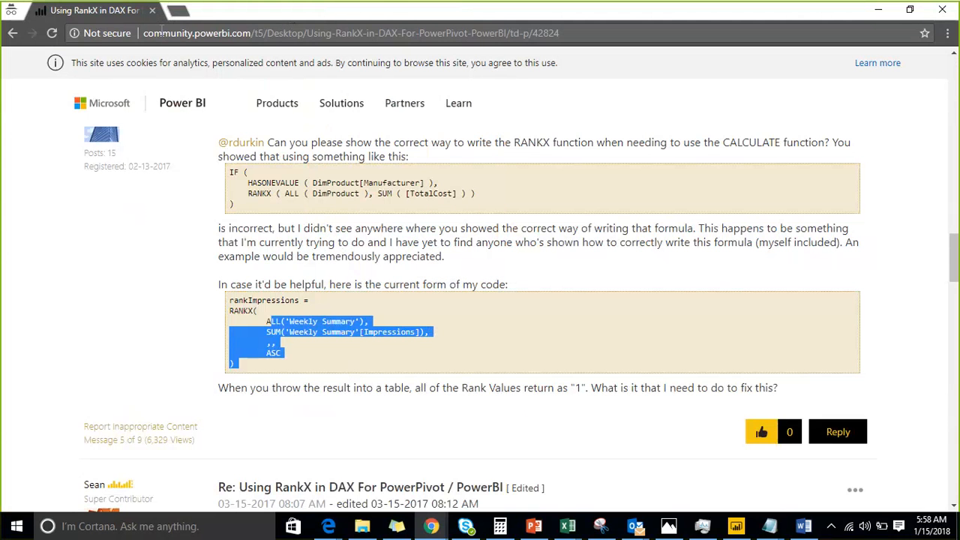
left_click(173, 11)
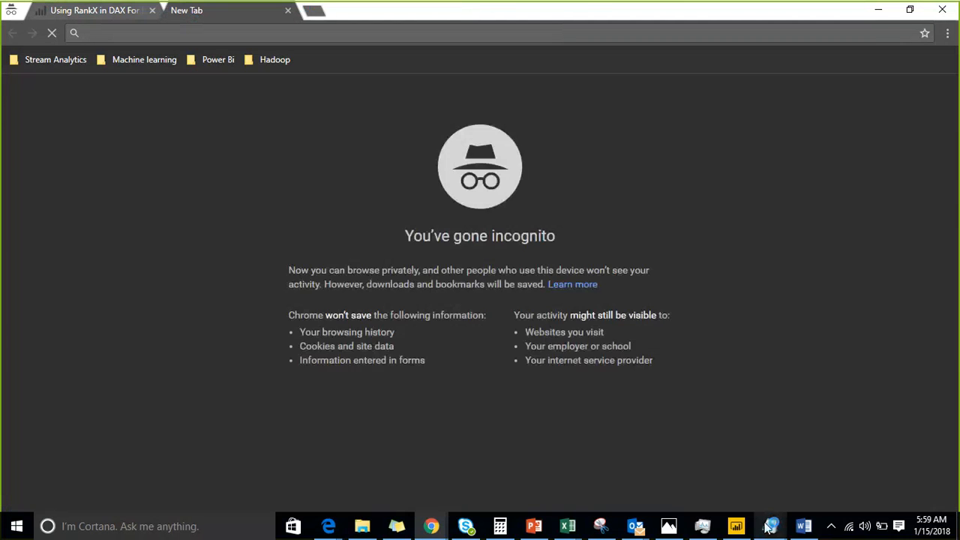
Switch to Power BI Desktop and delete the state ranking table from Page 4.
left_click(736, 526)
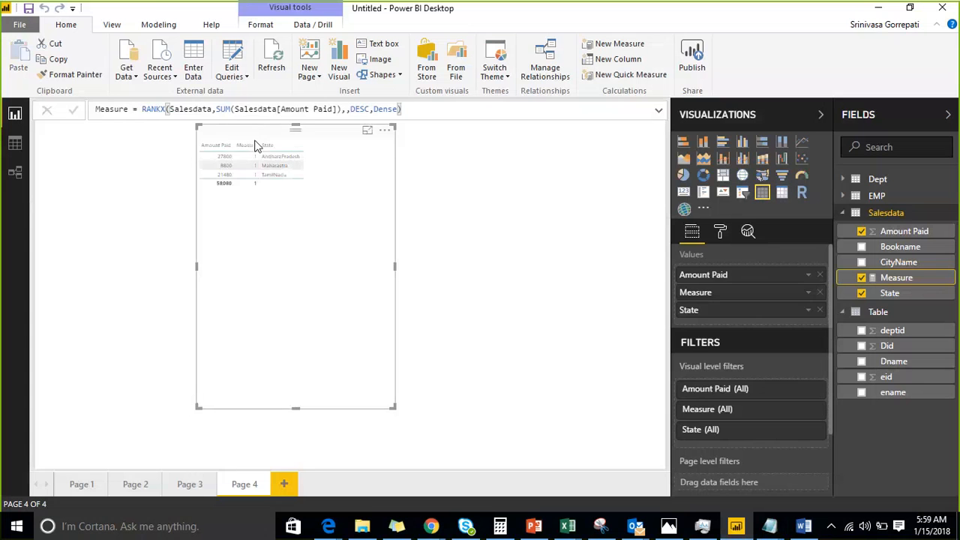
key("Delete")
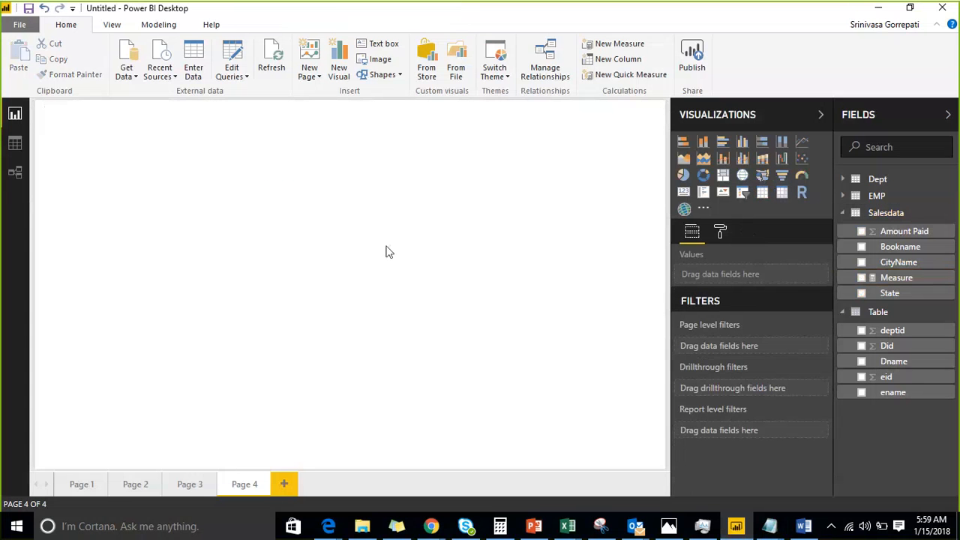
Wrap the table argument of Measure in ALL so its formula reads RANKX(ALL(Salesdata),SUM(Salesdata[Amount Paid]),,DESC,Dense).
left_click(889, 278)
left_click(170, 109)
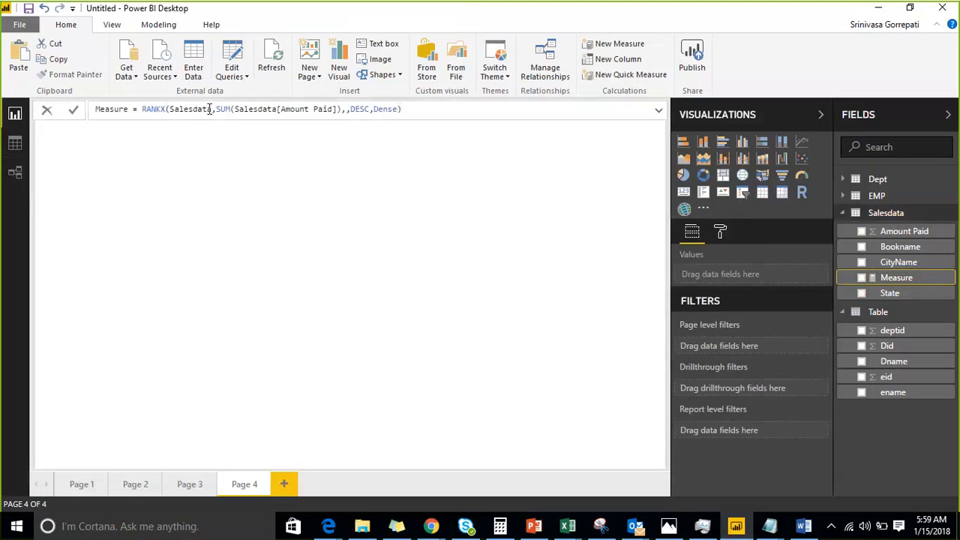
left_click(208, 109)
left_click(252, 111)
left_click(337, 110)
left_click(342, 109)
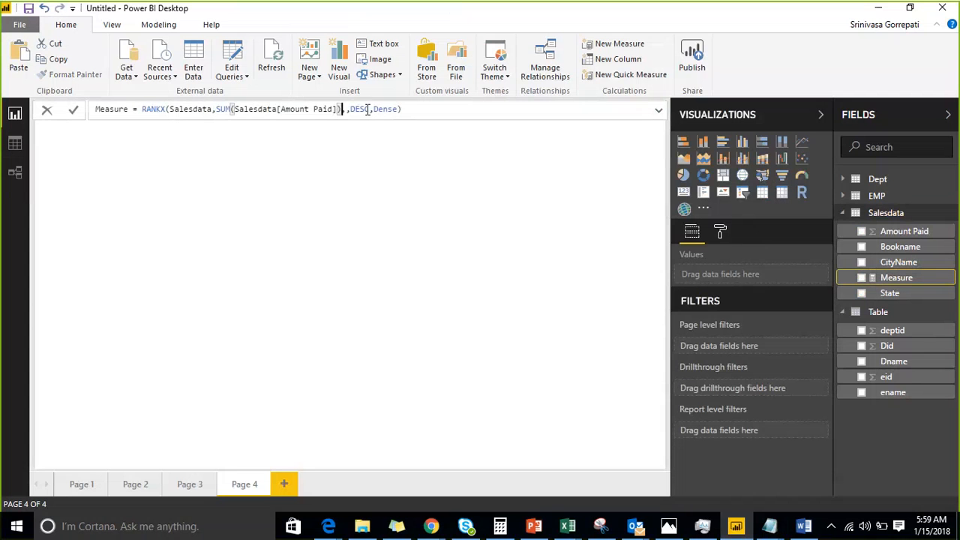
left_click(169, 110)
left_click(208, 110)
key("shift+Left")
key("shift+Left")
key("shift+Left")
key("shift+Left")
key("shift+Left")
key("shift+Left")
key("shift+Left")
key("shift+Left")
key("shift+Left")
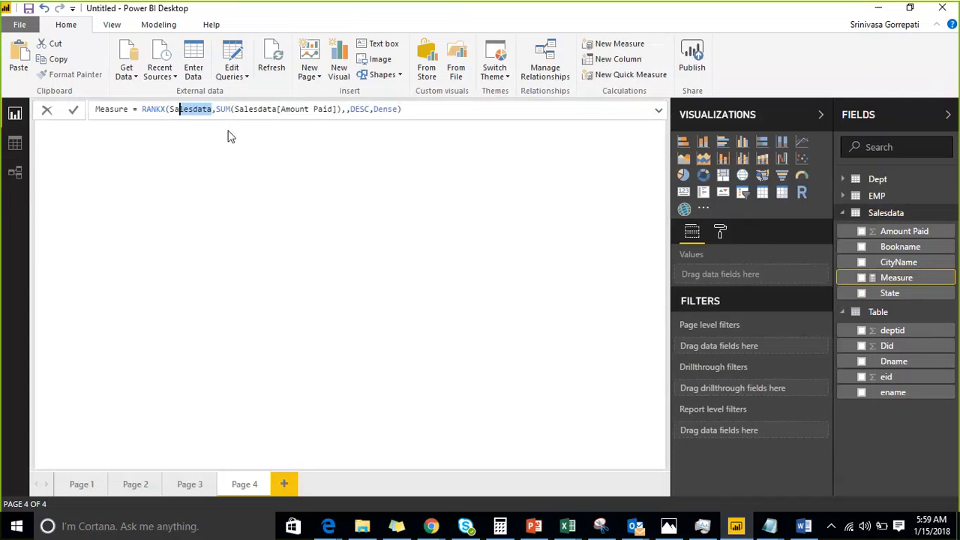
type("ALL(")
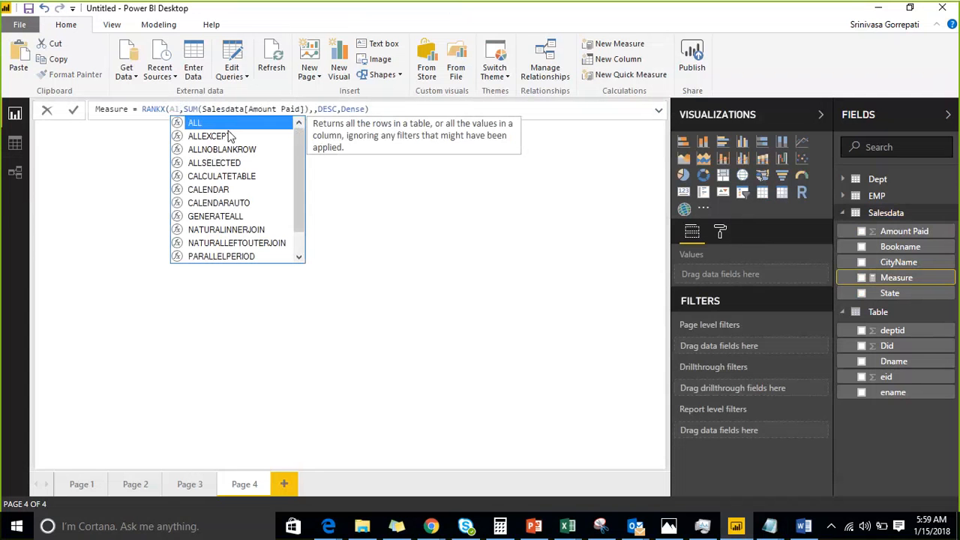
type("Salesdata")
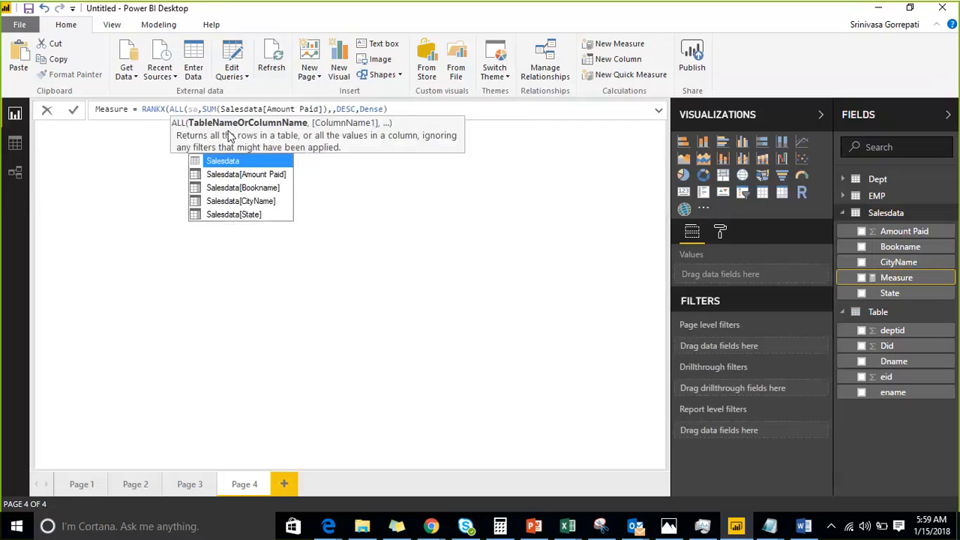
type(")")
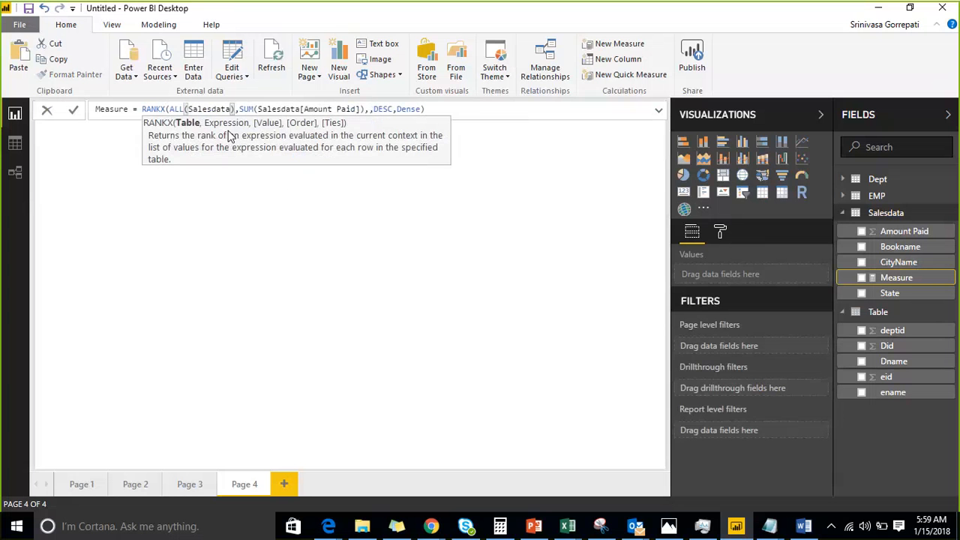
key("Right")
key("Right")
key("Right")
key("Right")
key("Right")
key("Right")
key("Right")
key("Right")
key("Right")
key("Right")
key("Right")
key("Right")
key("Right")
key("Right")
key("Right")
key("Right")
key("Right")
key("Right")
key("Right")
key("Right")
key("Right")
key("Right")
key("Right")
key("Right")
key("Right")
key("Right")
key("Right")
key("Right")
key("Right")
key("Right")
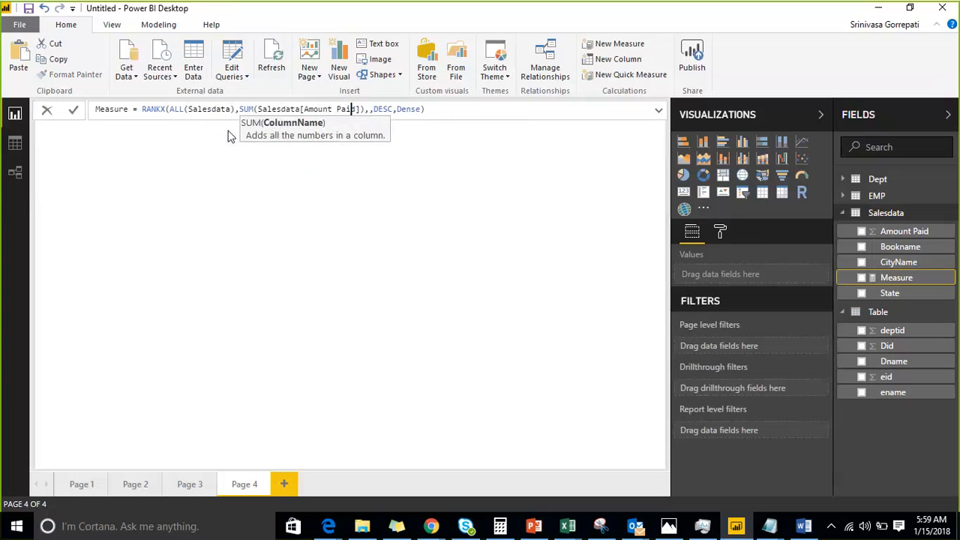
key("Return")
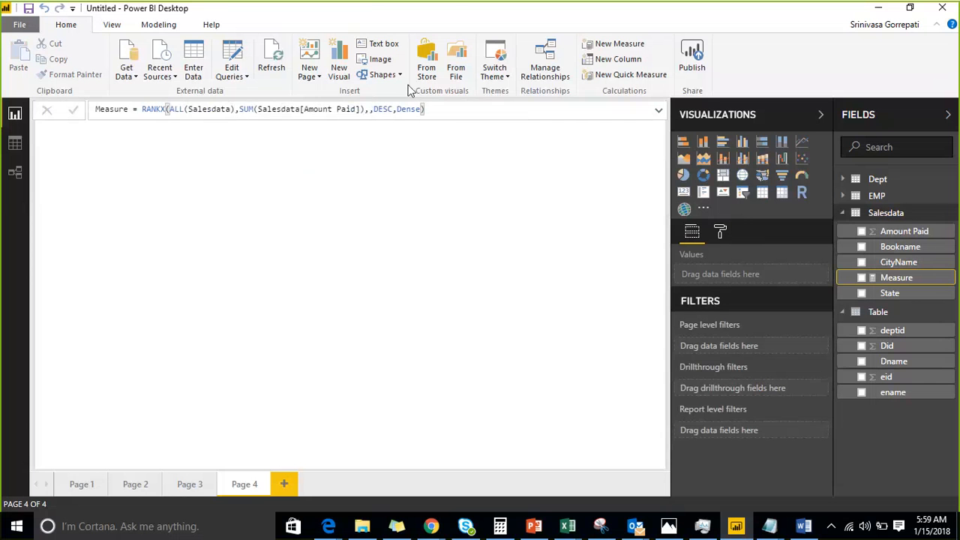
Add a table visual to Page 4 showing Measure and CityName from Salesdata.
left_click(762, 192)
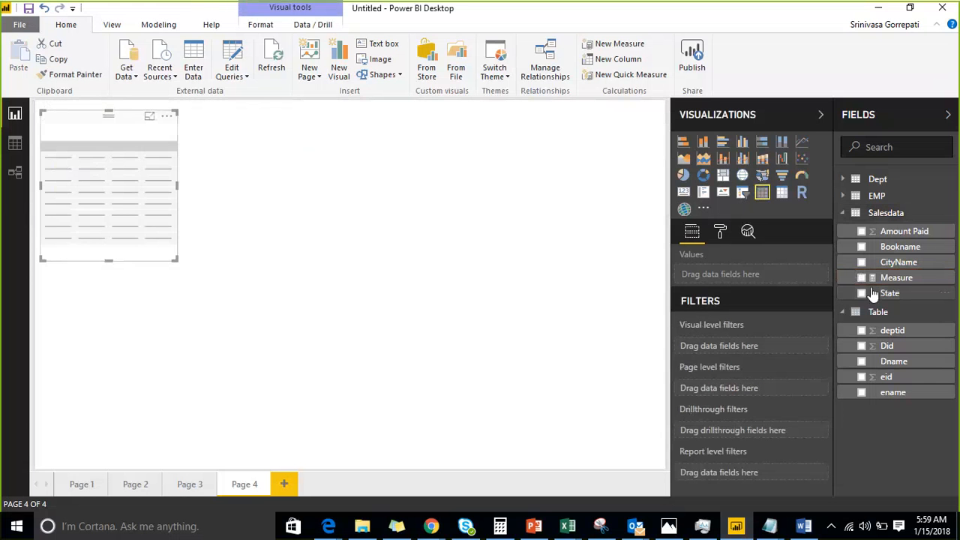
left_click(862, 277)
left_click(862, 263)
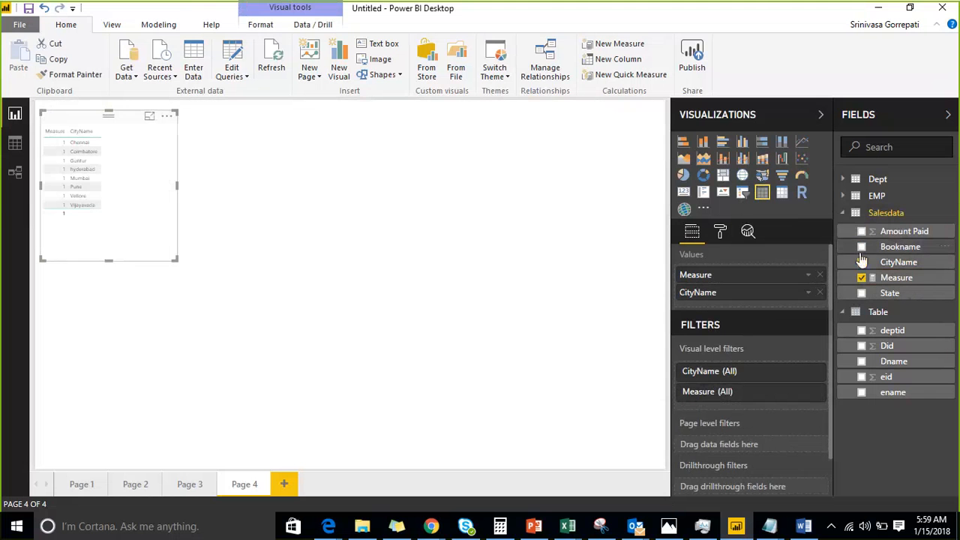
left_click(296, 203)
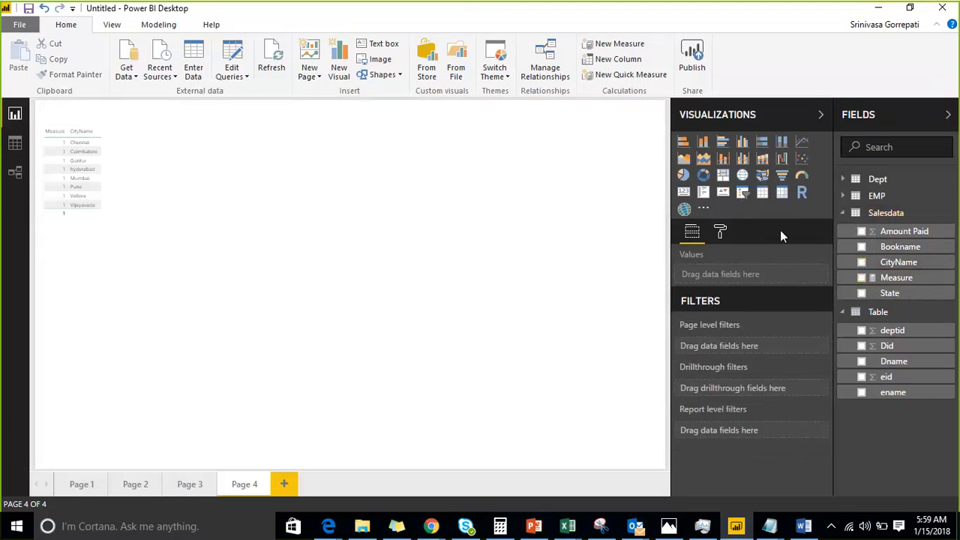
left_click(85, 127)
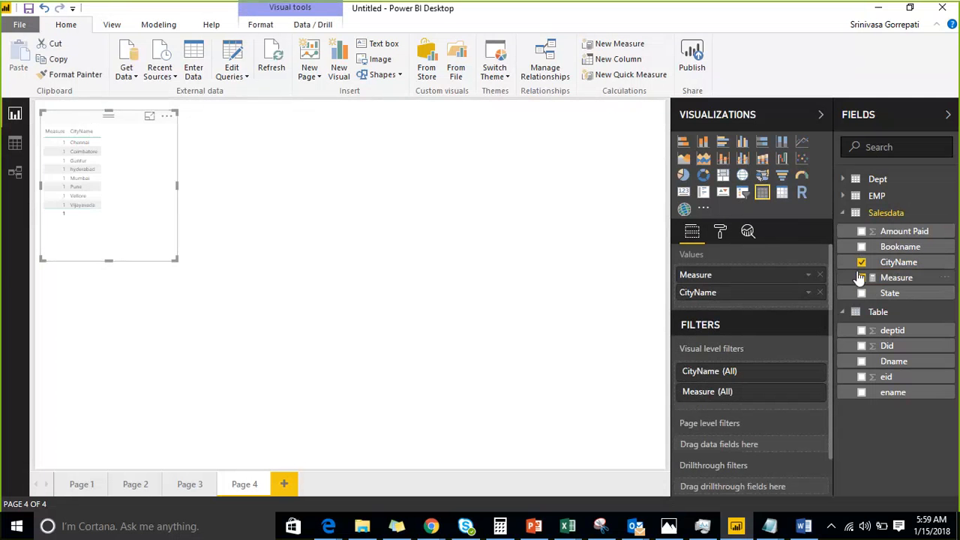
left_click(663, 232)
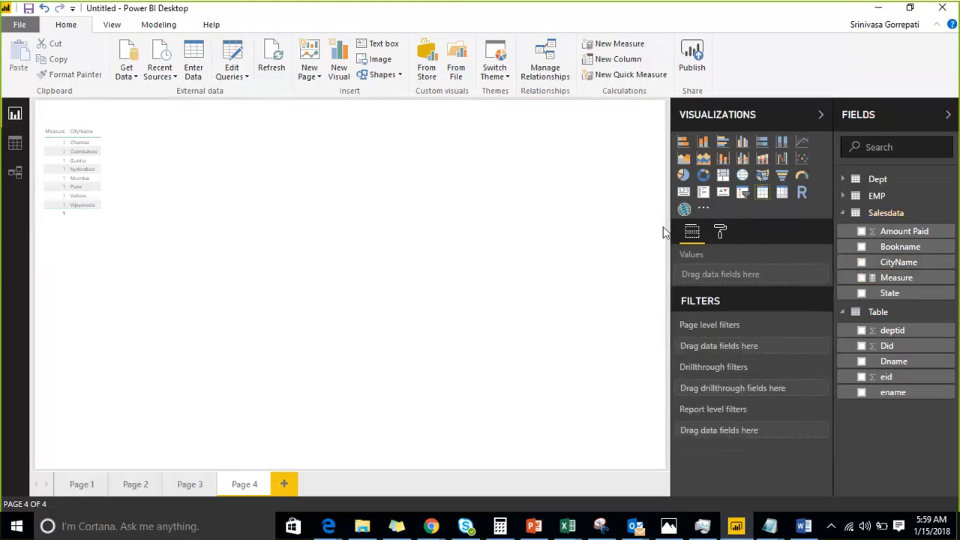
Create a new measure in the Salesdata table with the formula SUM(Salesdata[Amount Paid]).
left_click(892, 281)
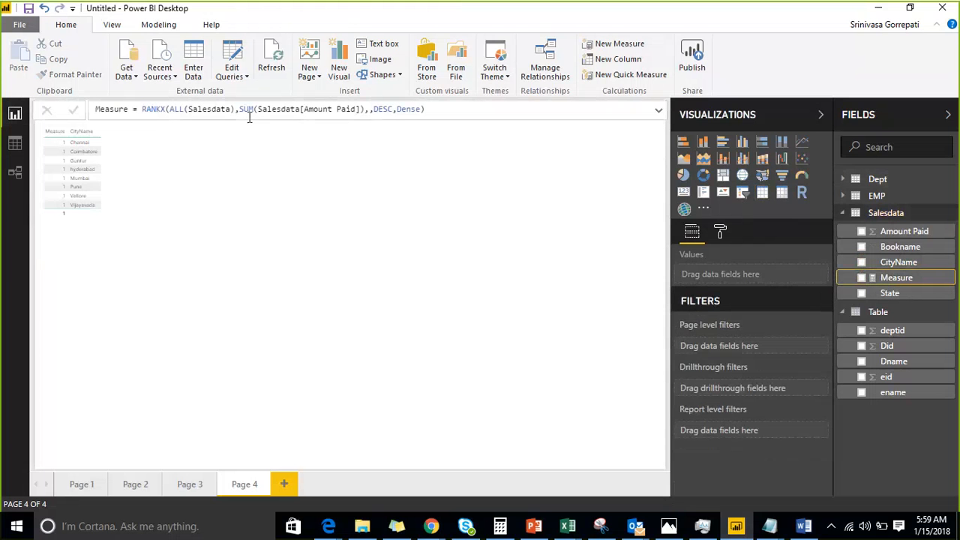
left_click(950, 214)
key("Escape")
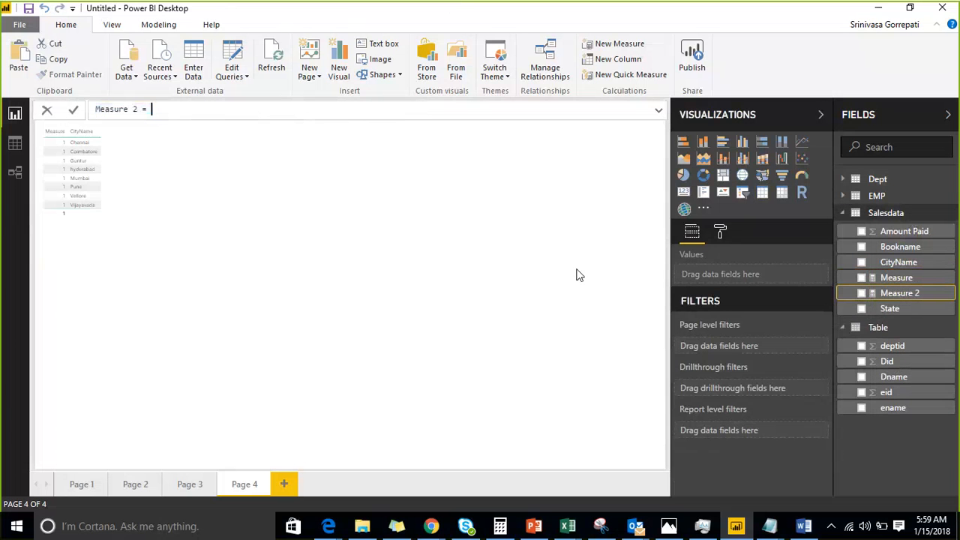
type("SUM(")
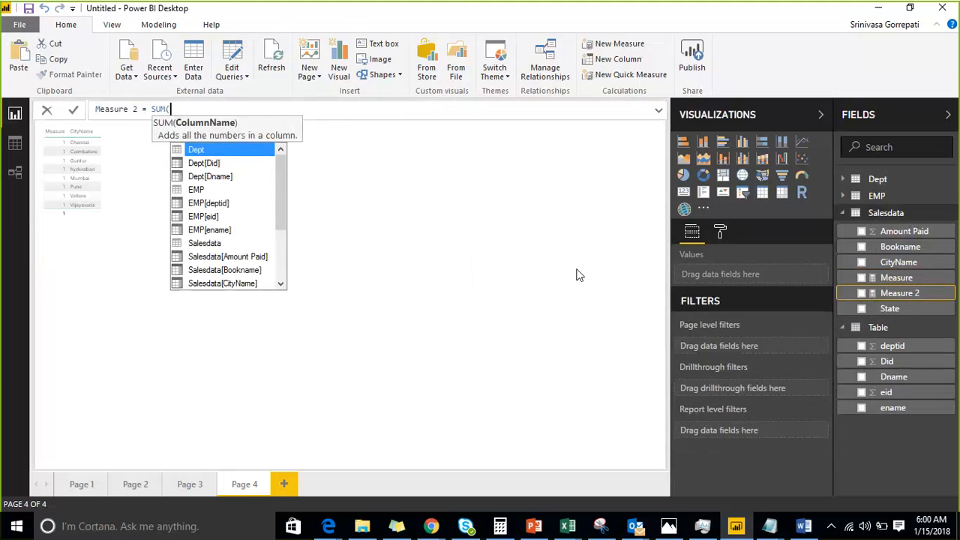
type("Salesdata[Amount Paid]")
key("Down")
key("Tab")
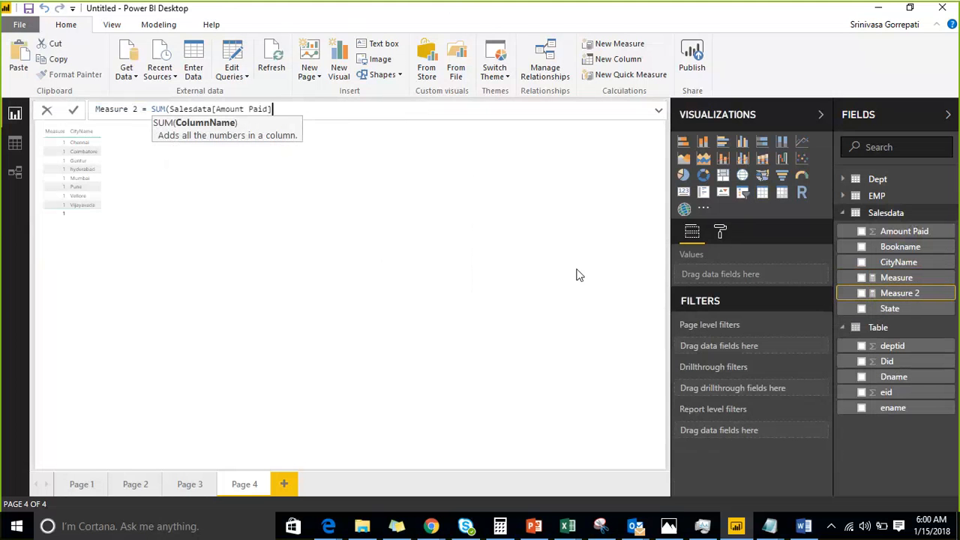
type(")")
key("Return")
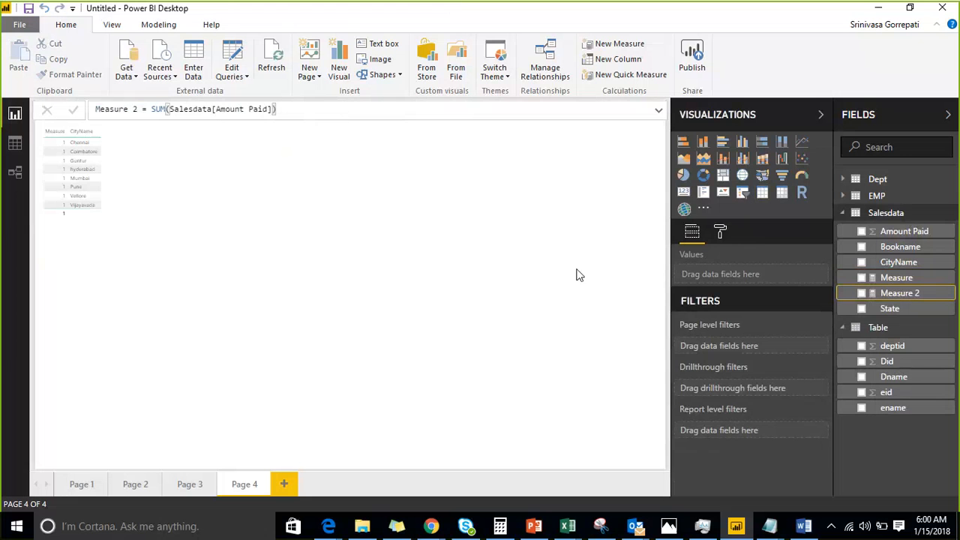
Replace the SUM expression in the RANKX formula of Measure with [Measure 2].
left_click(909, 278)
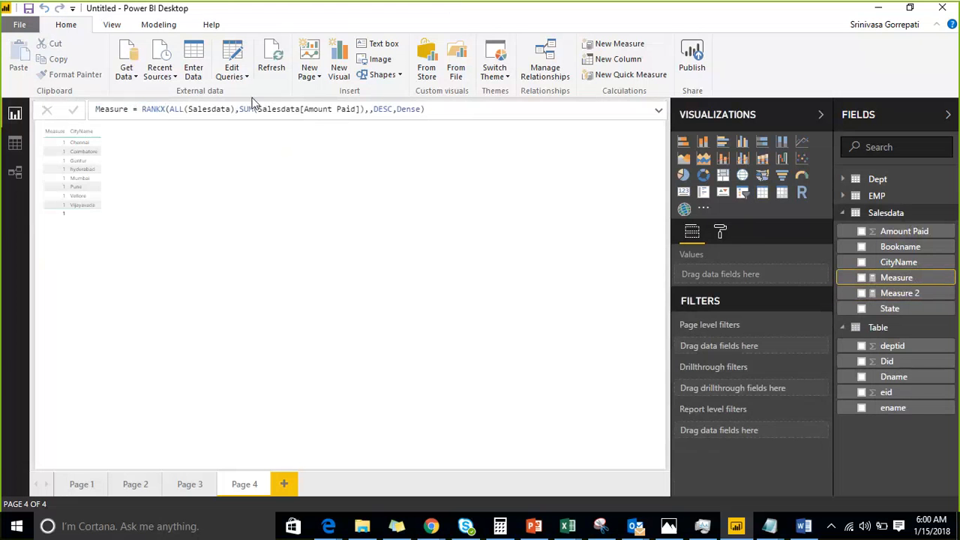
left_click_drag(239, 108, 364, 111)
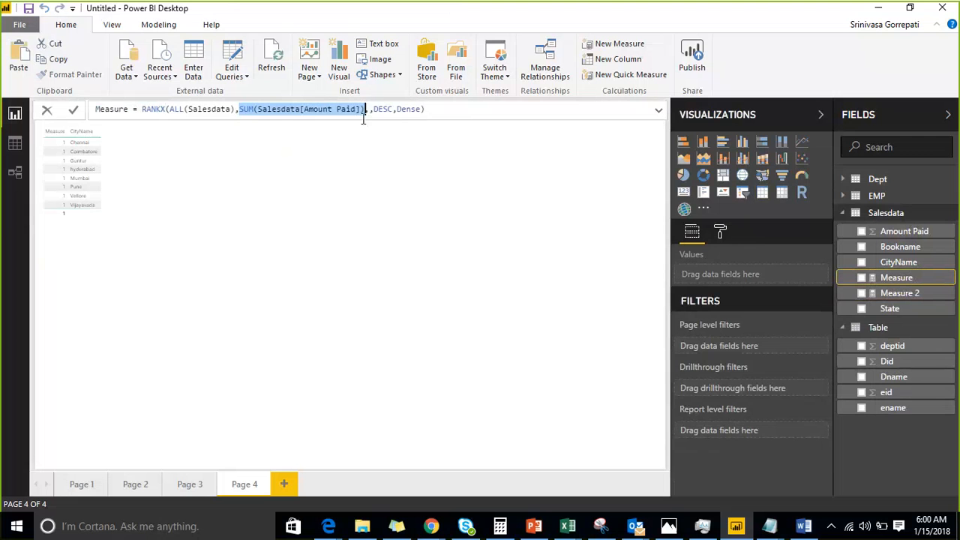
type("me")
key("Tab")
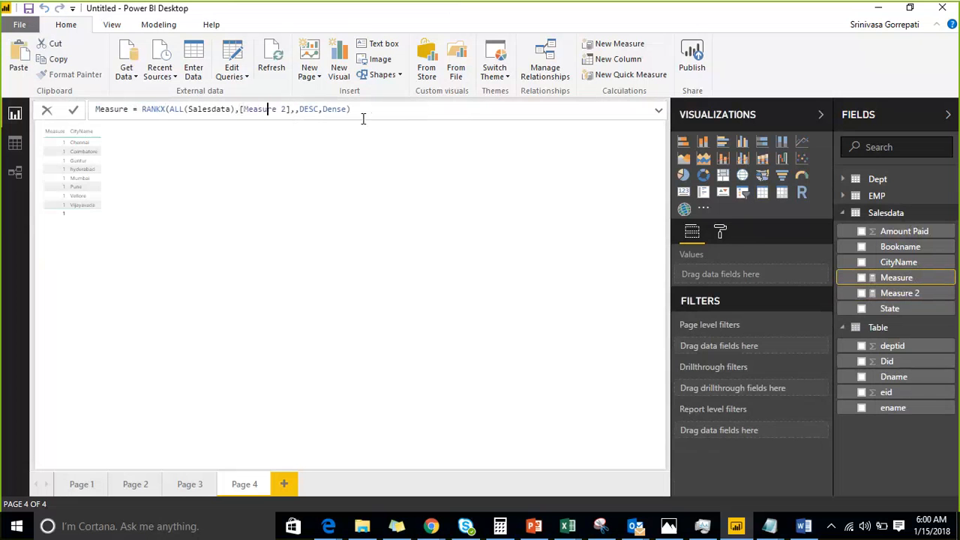
key("Left")
key("Left")
key("Left")
key("Left")
key("Left")
key("Left")
key("Left")
key("Left")
key("Left")
key("Left")
key("Left")
key("Left")
key("Left")
key("Right")
key("Right")
key("Right")
key("Right")
key("Right")
key("Right")
key("Right")
key("Right")
key("Right")
key("Right")
key("Right")
key("Right")
key("Right")
key("Right")
key("Right")
key("Right")
key("Right")
key("Right")
key("Right")
key("Right")
key("Right")
key("Right")
key("Right")
key("Right")
key("Right")
key("Return")
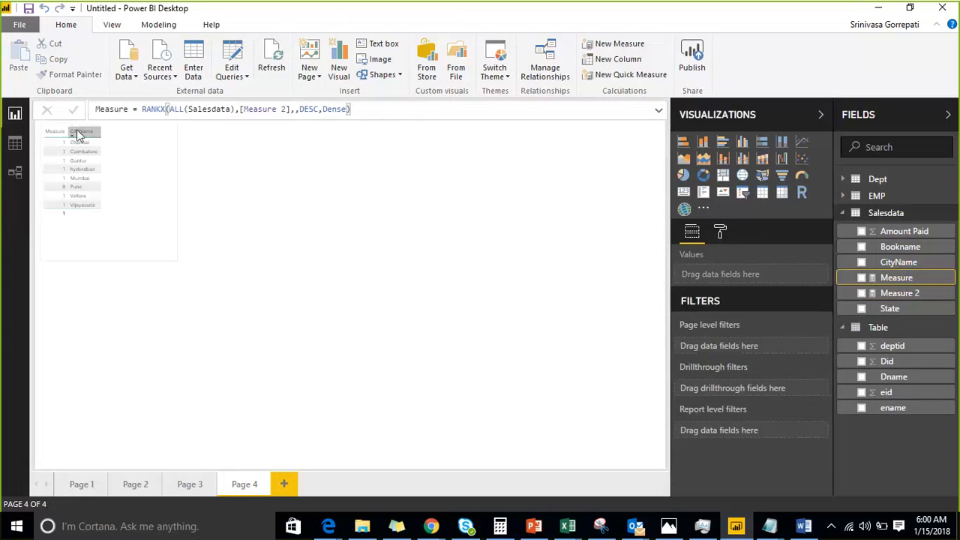
Add Bookname to the city ranking table, and reposition and enlarge the table so all its rows fit.
left_click(215, 214)
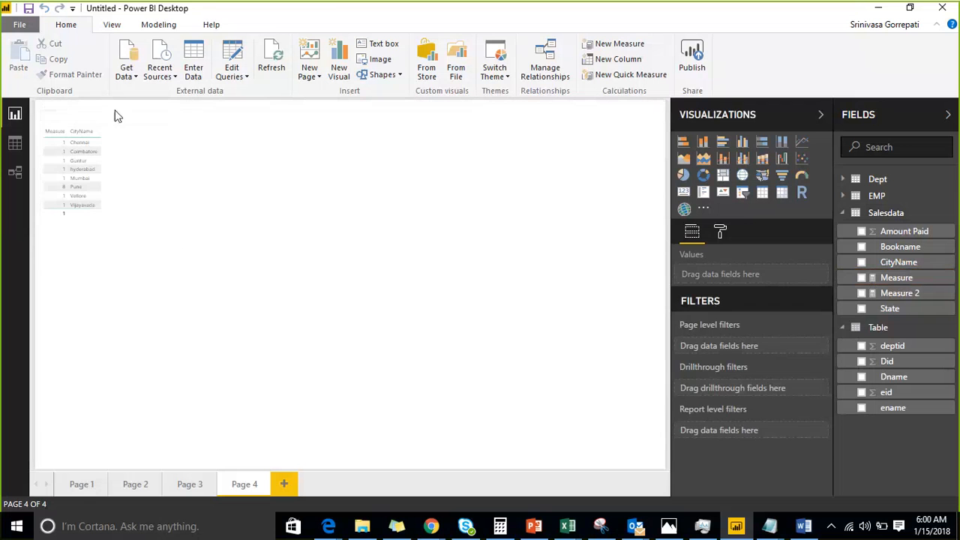
left_click_drag(114, 113, 253, 128)
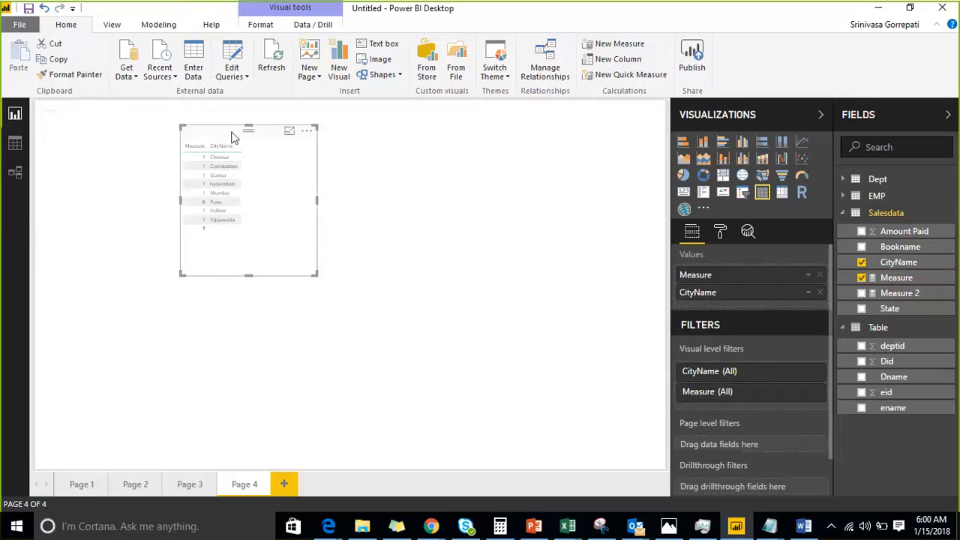
left_click(862, 248)
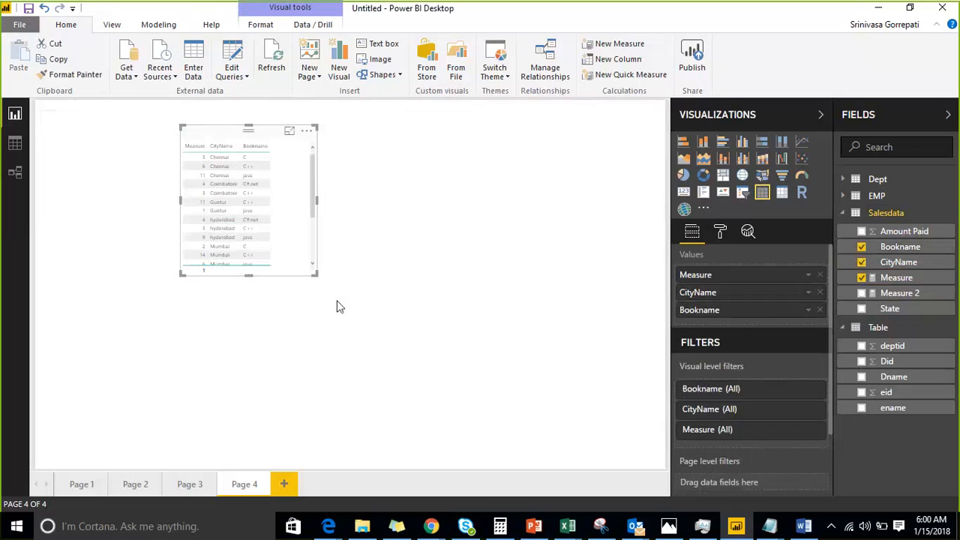
left_click_drag(313, 271, 429, 417)
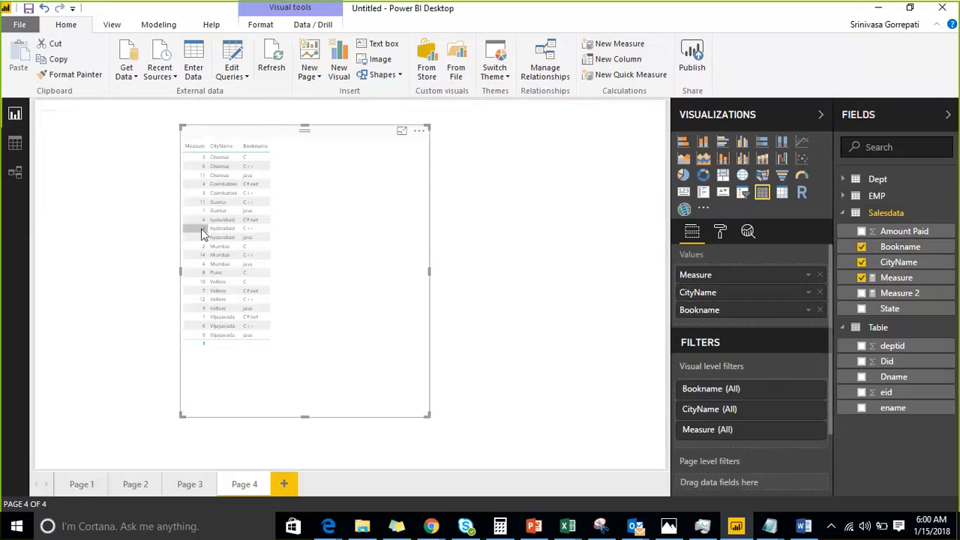
Sort the table ascending by Measure, and replace its CityName and Bookname columns with State and Measure 2.
left_click(199, 151)
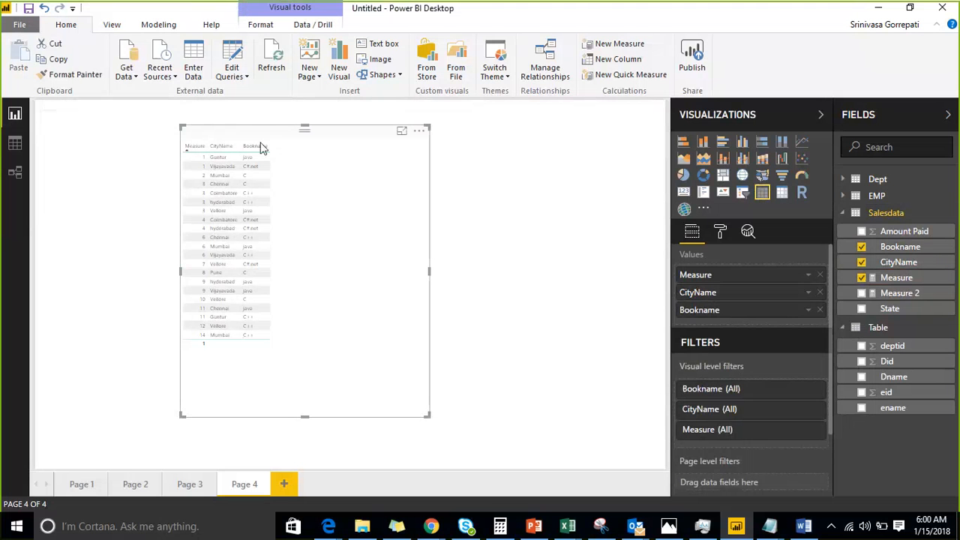
left_click(861, 263)
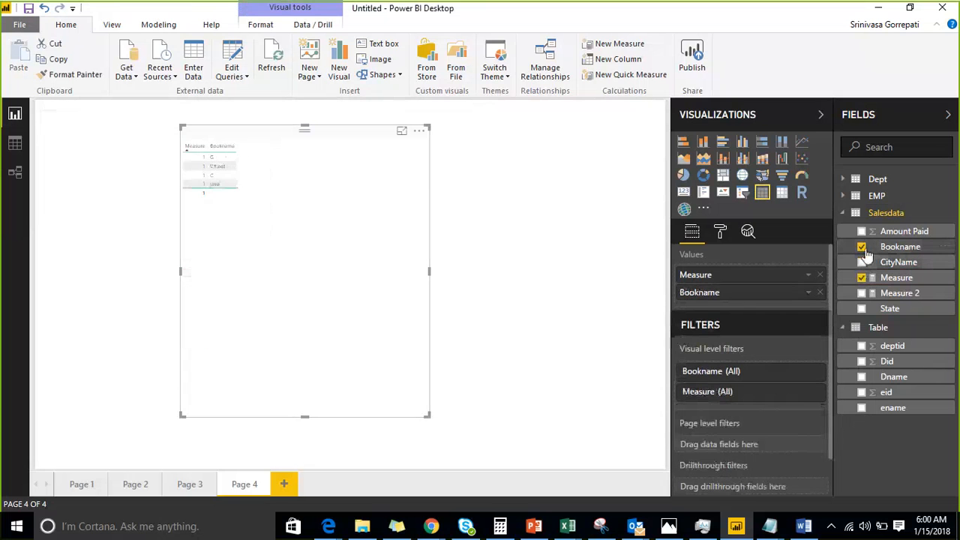
left_click(862, 246)
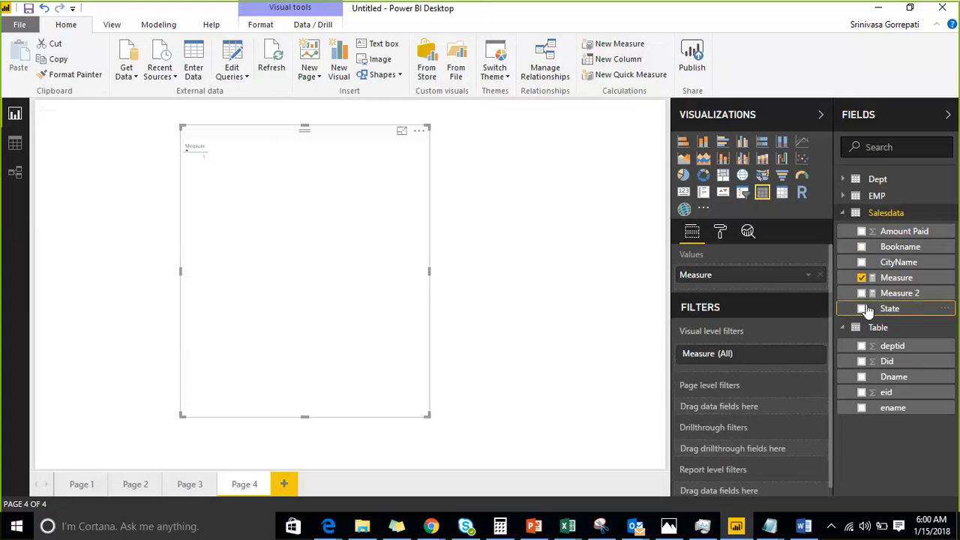
left_click(864, 309)
left_click(861, 293)
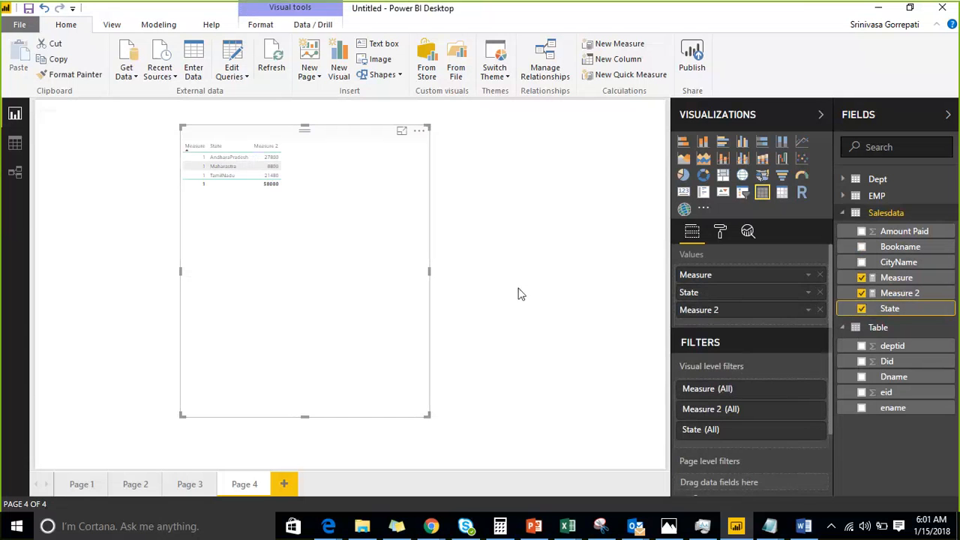
Change the ALL argument in the RANKX formula of Measure to Salesdata[State].
left_click(606, 262)
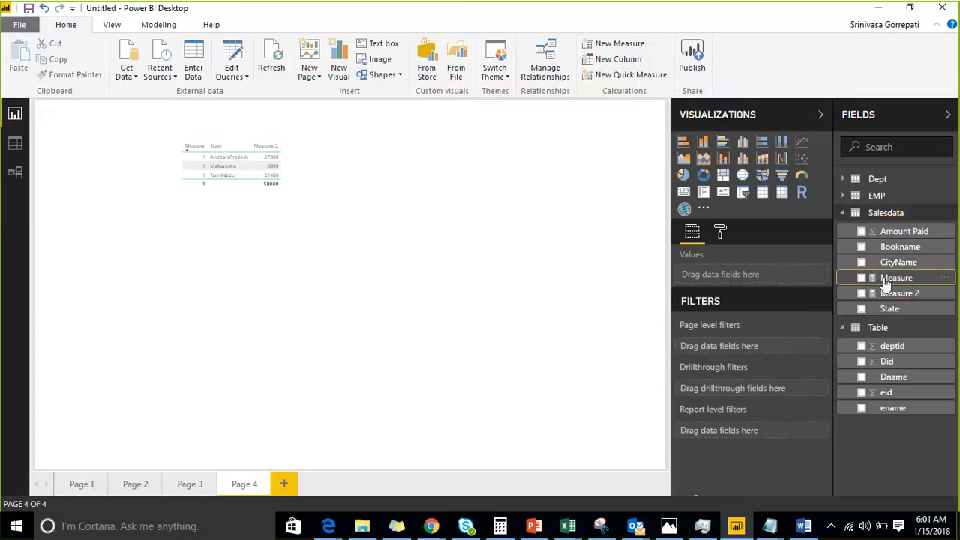
left_click(886, 279)
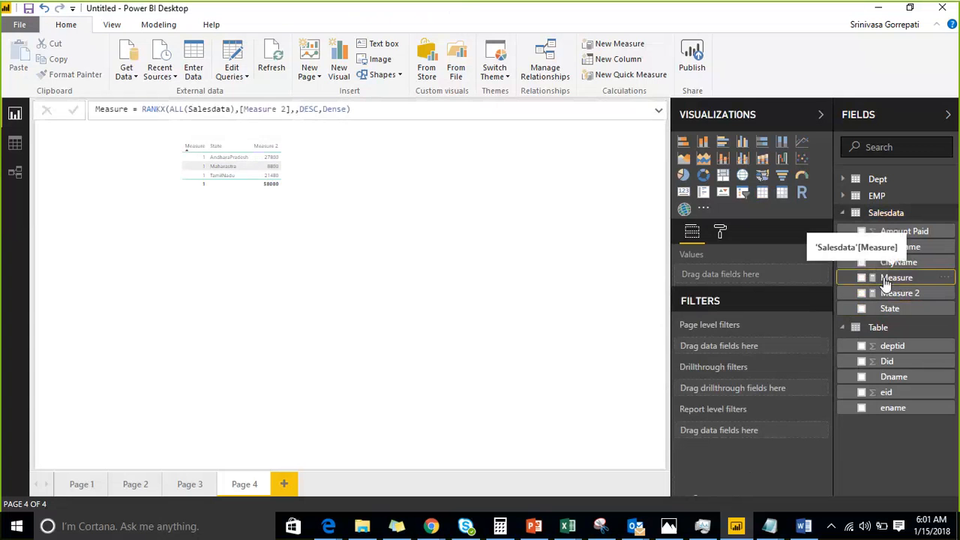
left_click(232, 109)
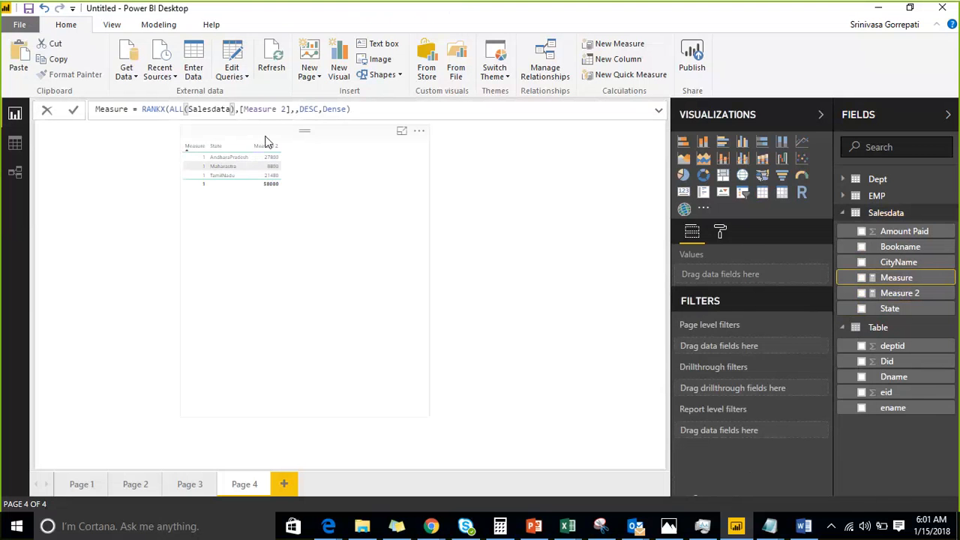
type("[")
key("Down")
key("Down")
key("Down")
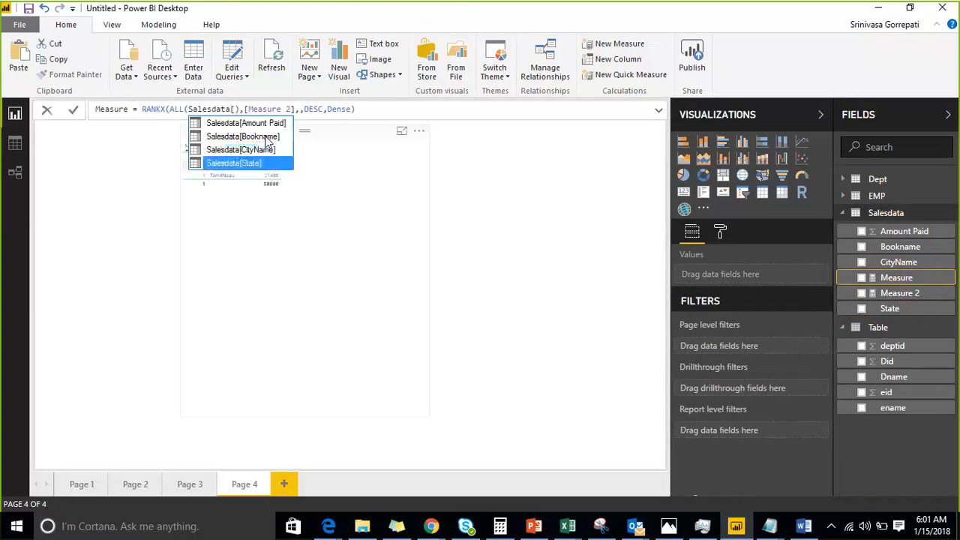
key("Tab")
type(")")
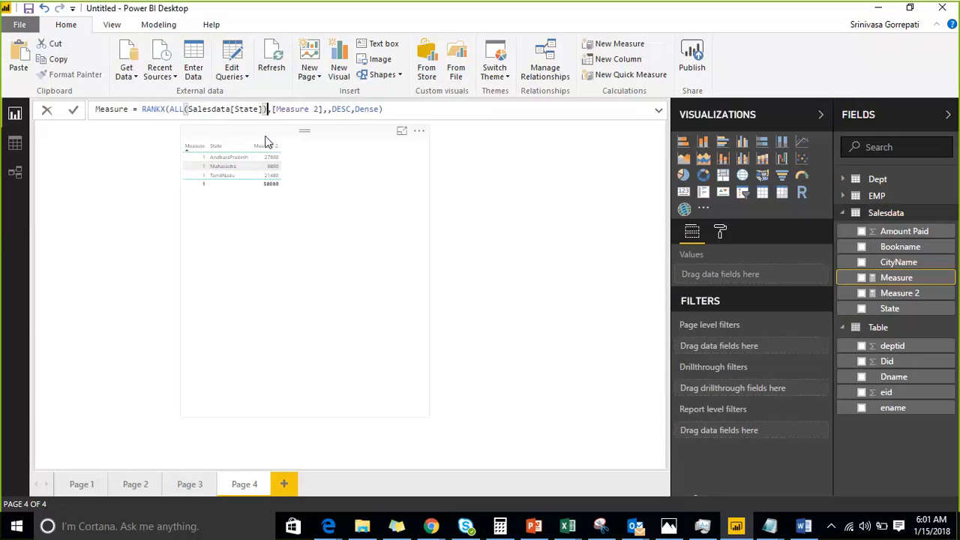
key("Return")
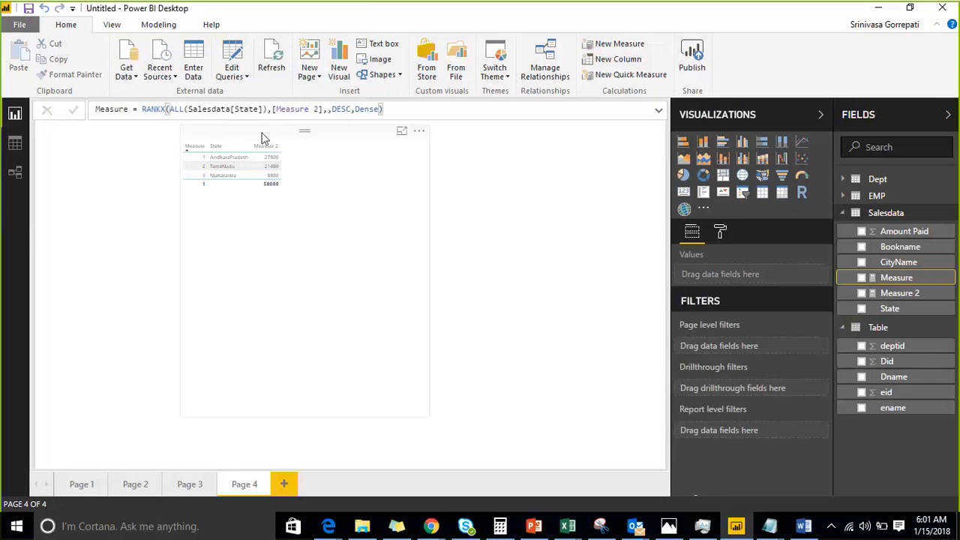
Move the state ranking table slightly down the page and set its grid text size to 21.
left_click(305, 127)
left_click_drag(304, 128, 306, 165)
left_click(720, 232)
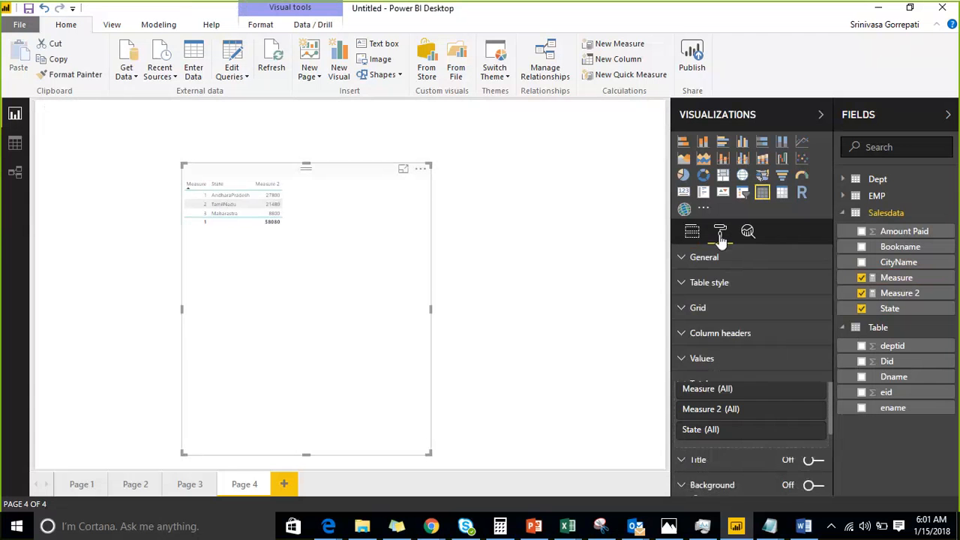
left_click(682, 306)
scroll(753, 305, "down", 1)
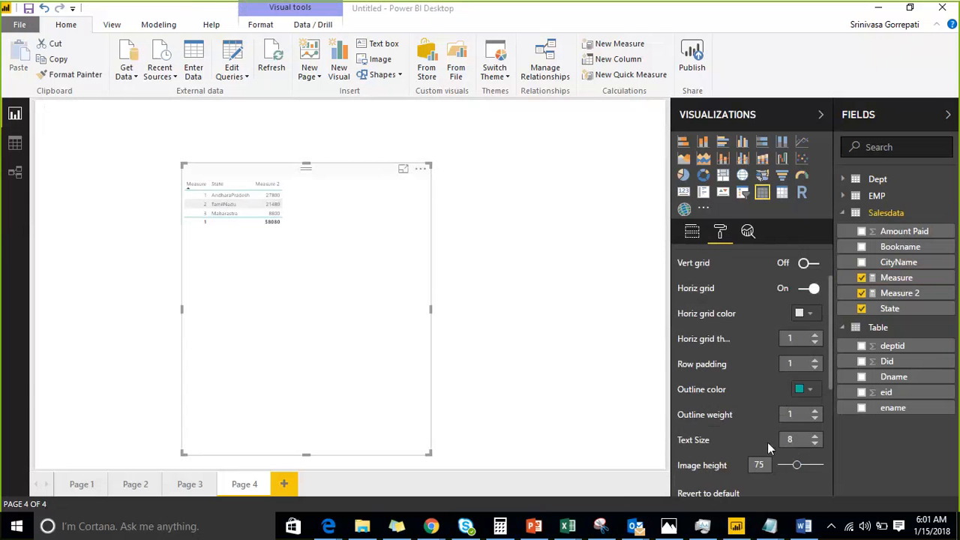
left_click(814, 436)
left_click(814, 436)
left_click(815, 436)
left_click(815, 437)
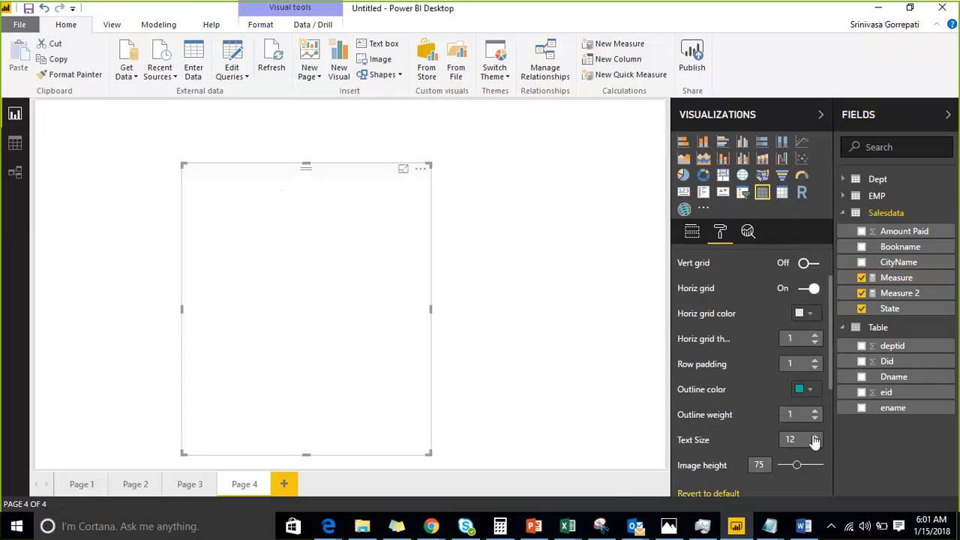
left_click(815, 437)
left_click(815, 437)
left_click(814, 437)
left_click(814, 437)
left_click(815, 437)
left_click(815, 437)
left_click(815, 436)
left_click(815, 436)
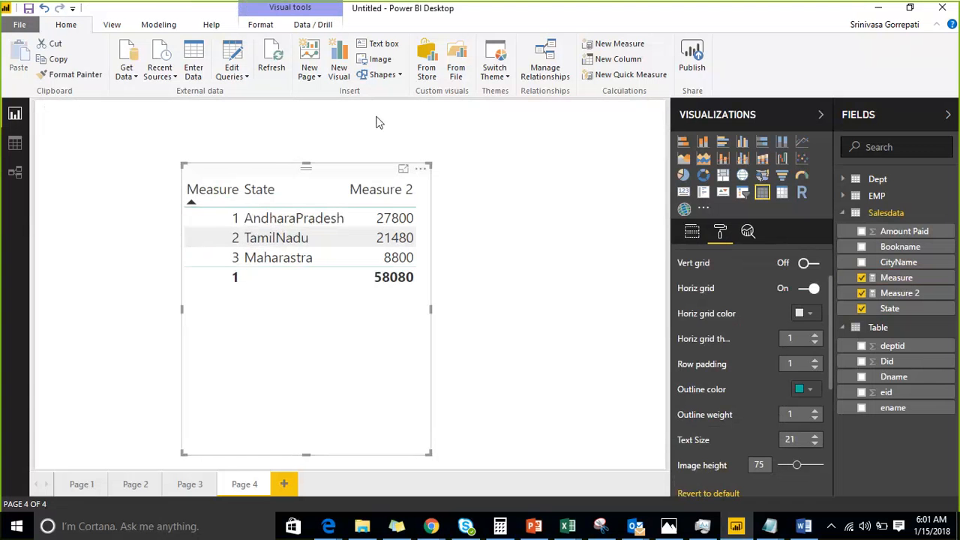
Examine the formulas of Measure and Measure 2, including the ALL, expression and ties arguments of RANKX.
left_click(580, 231)
left_click(893, 278)
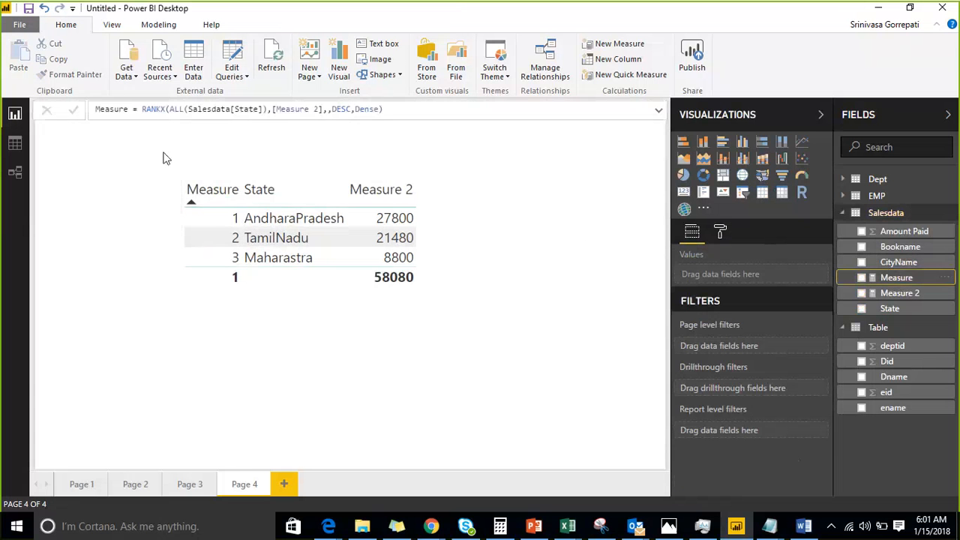
left_click(879, 297)
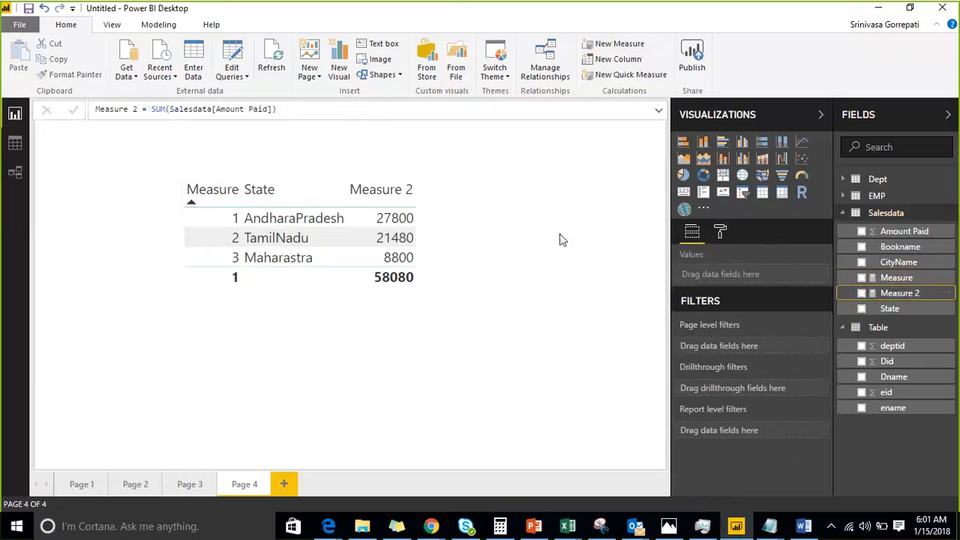
left_click_drag(152, 109, 286, 111)
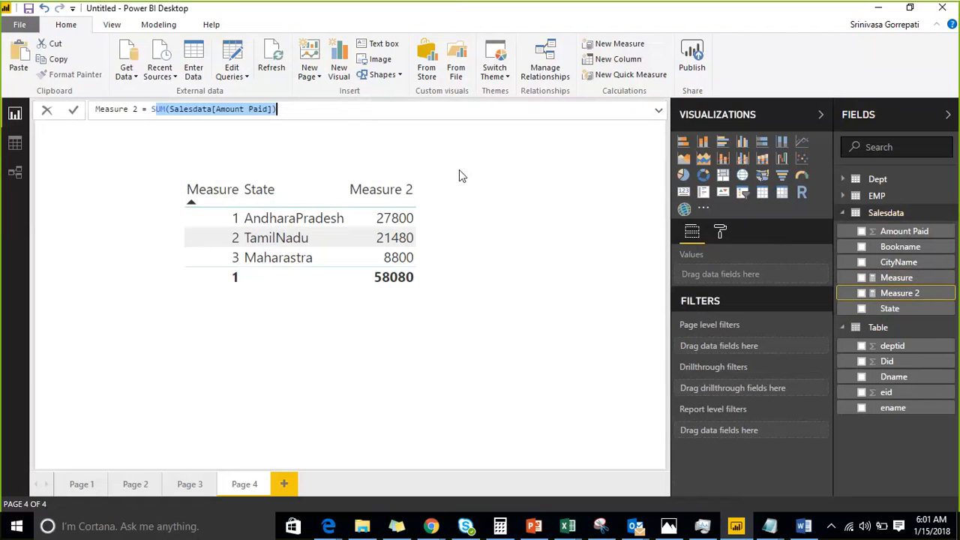
left_click(886, 277)
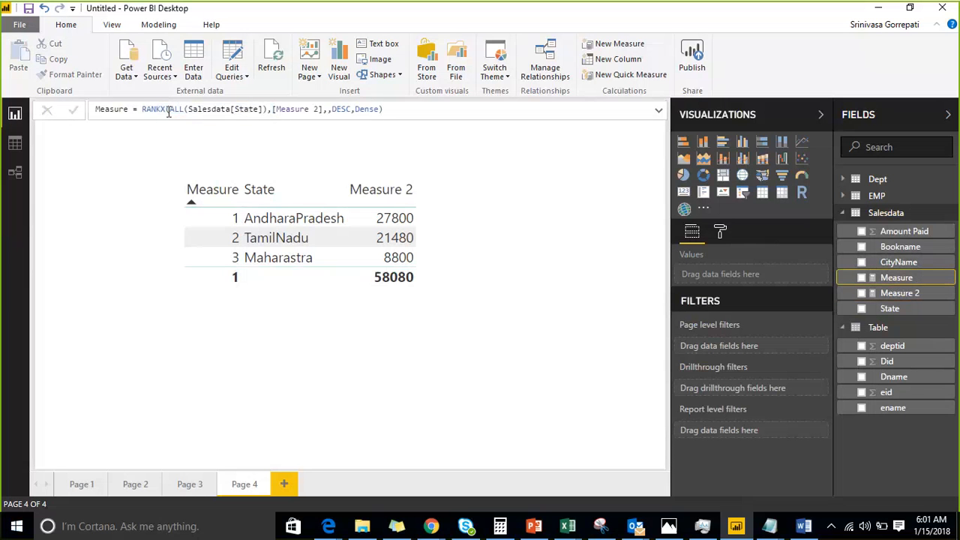
left_click(267, 110)
left_click_drag(240, 113, 171, 111)
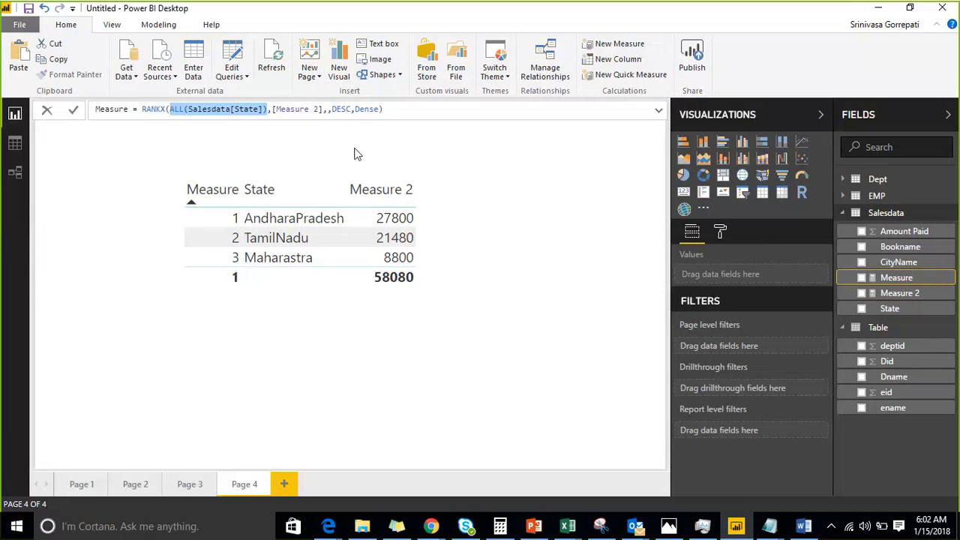
left_click(305, 111)
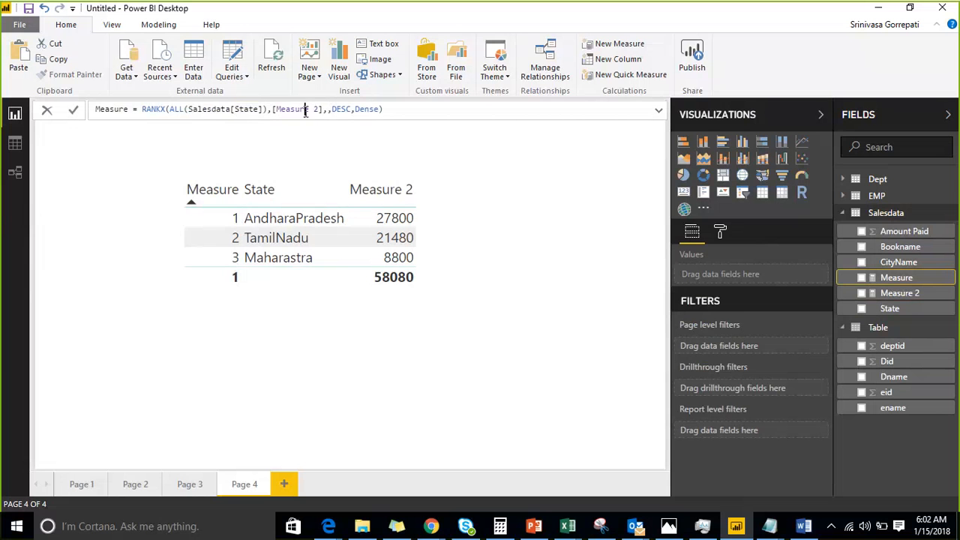
left_click(362, 111)
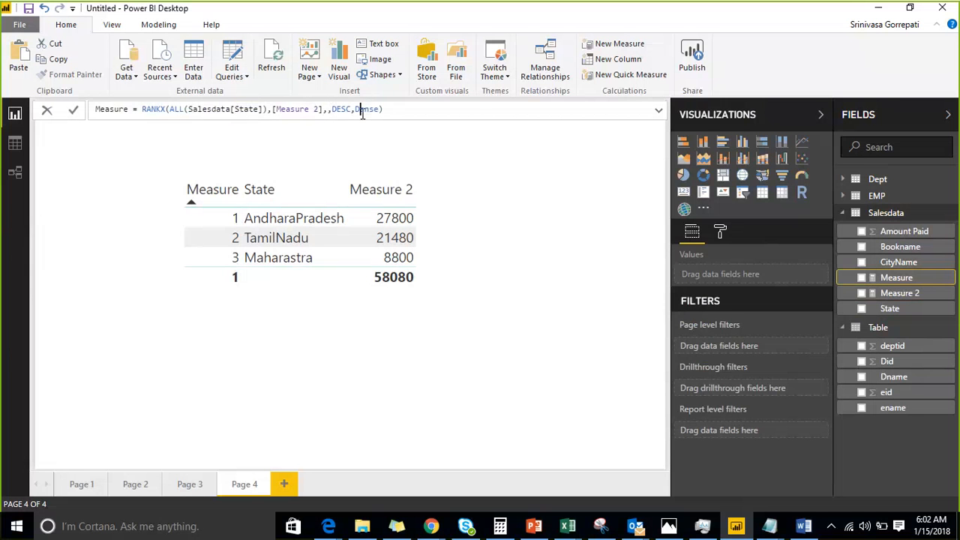
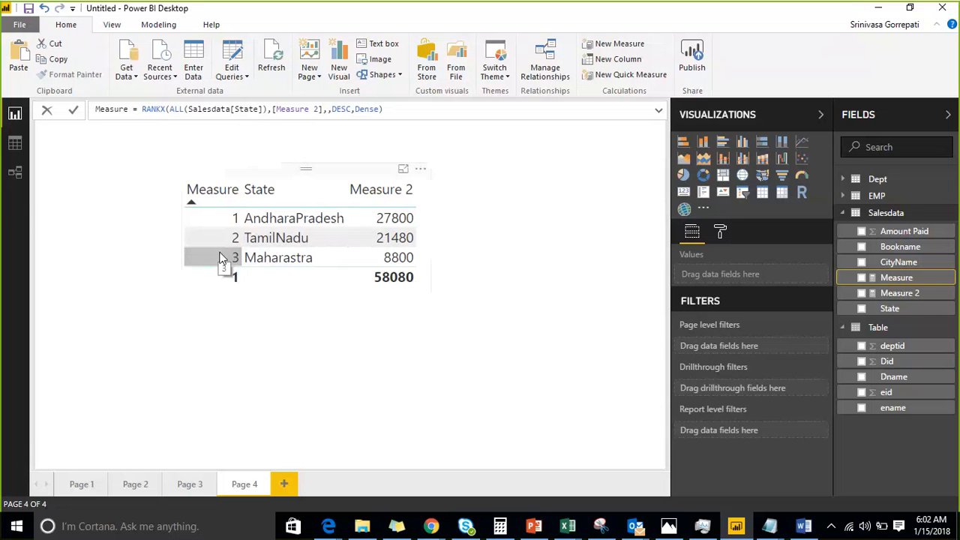
double_click(177, 109)
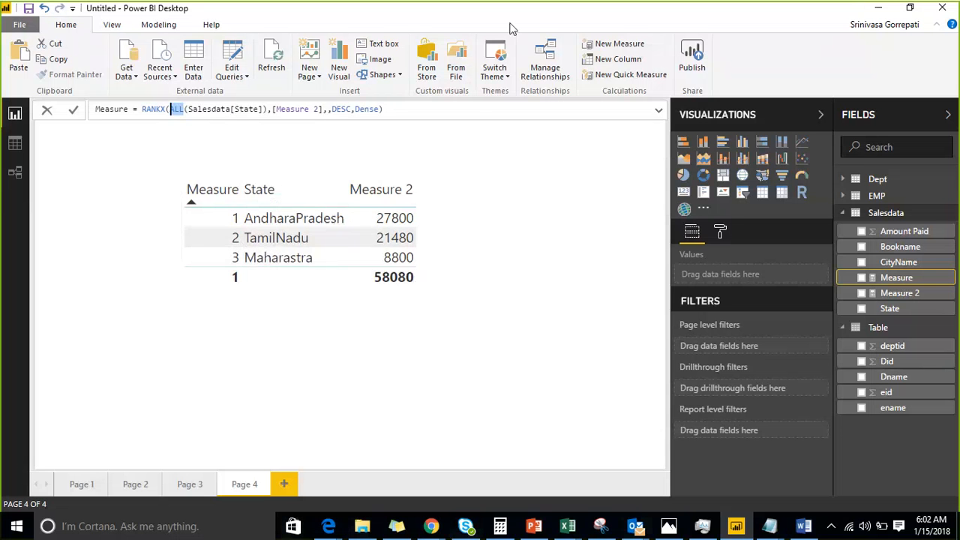
left_click(743, 25)
mouse_move(458, 207)
left_mouse_down()
mouse_move(453, 199)
mouse_move(510, 223)
mouse_move(495, 285)
left_mouse_up()
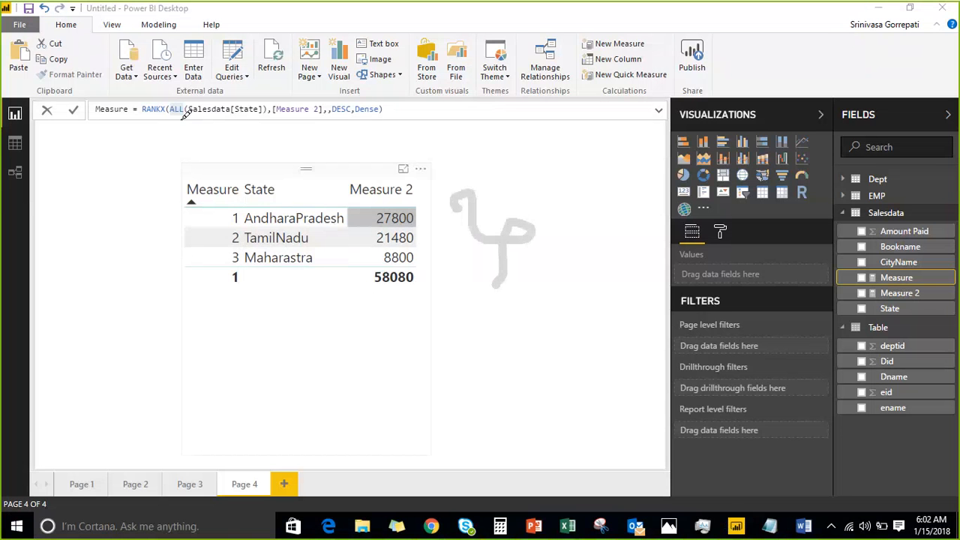
left_click_drag(183, 117, 200, 112)
left_click(726, 27)
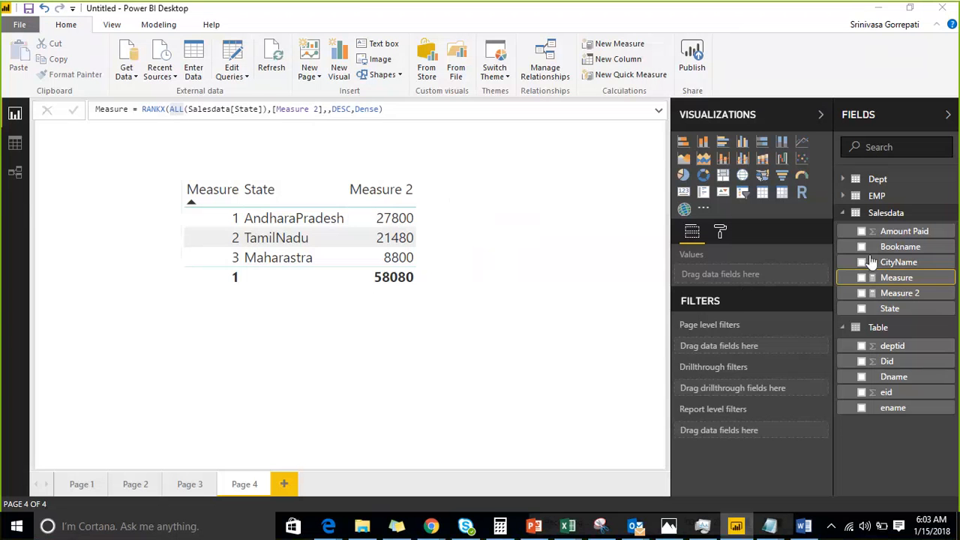
Replace the State column with CityName in the ranking table.
left_click(318, 167)
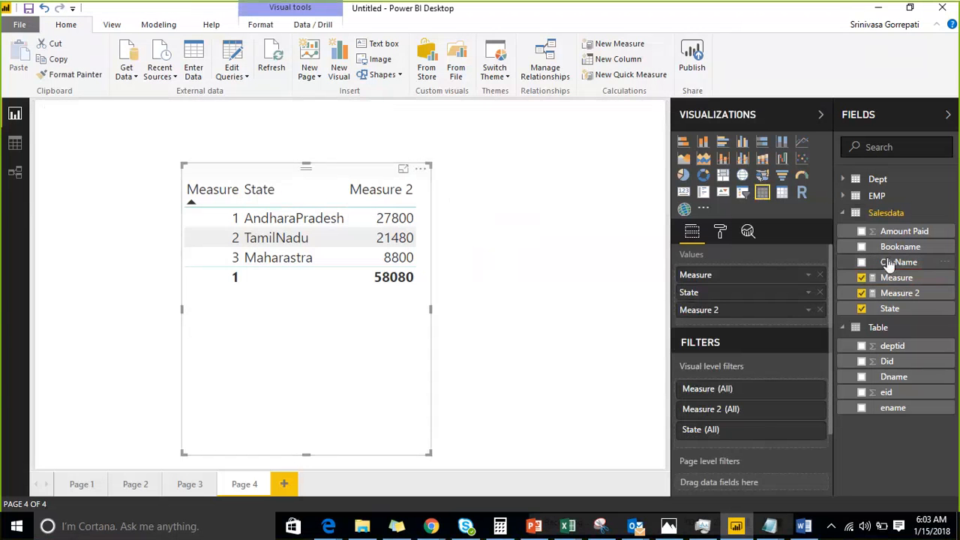
left_click(861, 309)
left_click(862, 262)
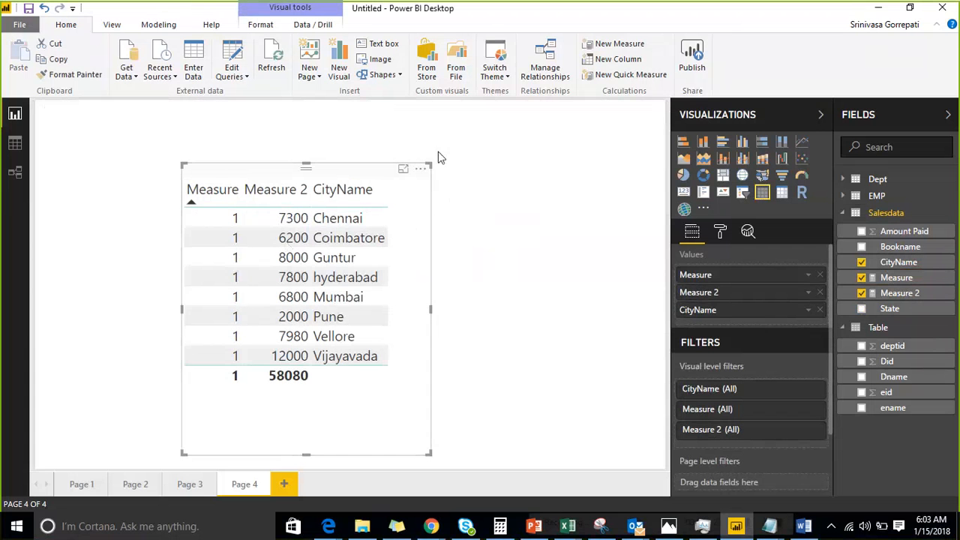
Add Salesdata[CityName] as a second column after Salesdata[State] inside ALL in the RANKX formula of Measure.
left_click(523, 146)
left_click(930, 284)
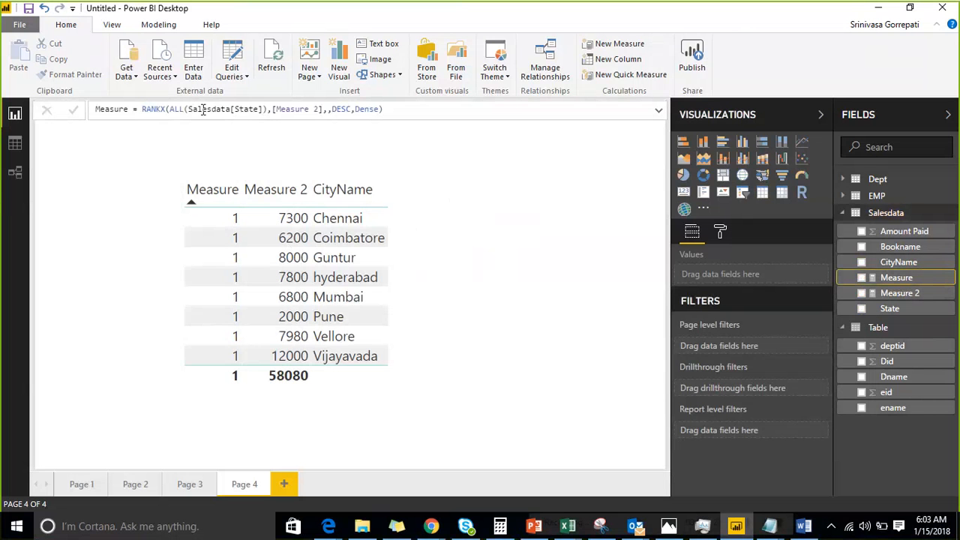
left_click(262, 109)
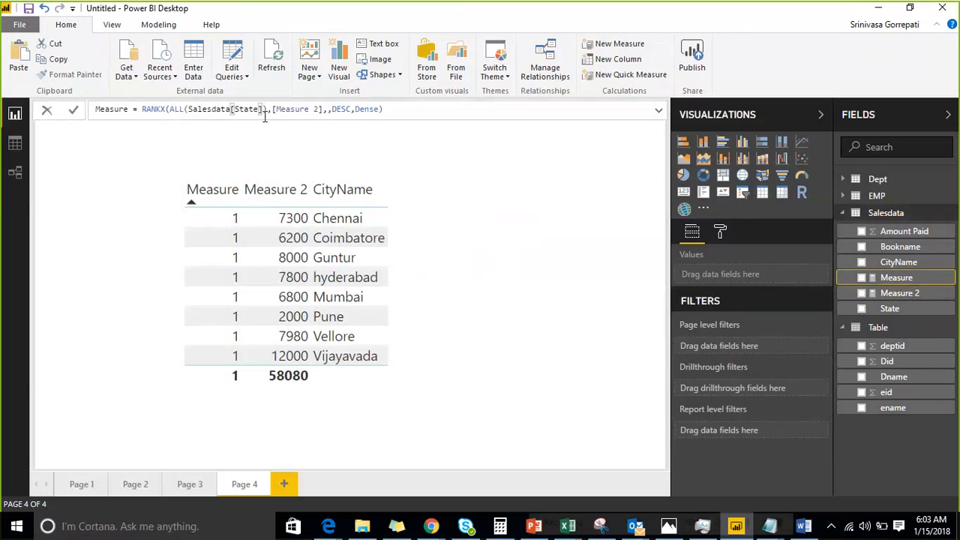
type(",")
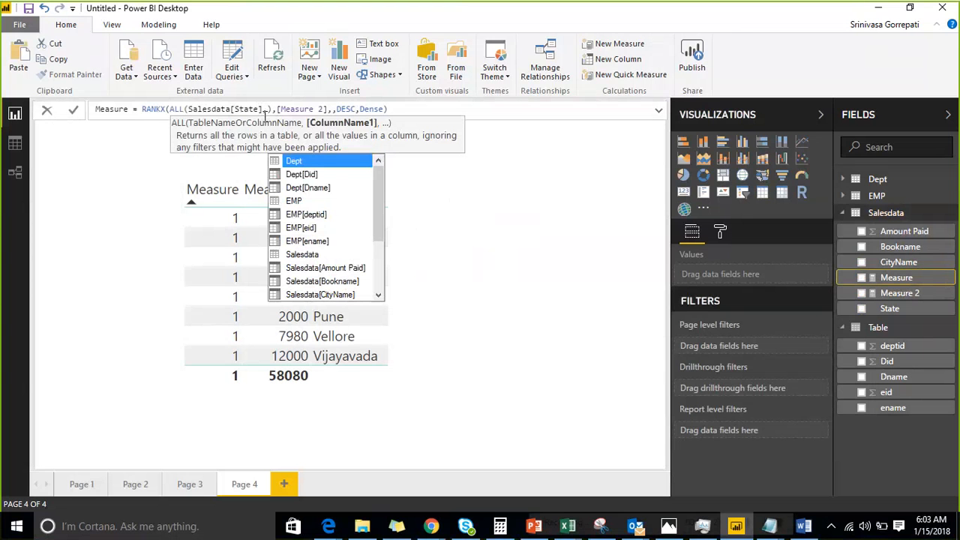
key("Down")
key("Down")
key("Down")
key("Down")
key("Down")
key("Down")
key("Down")
key("Down")
key("Down")
key("Down")
key("Tab")
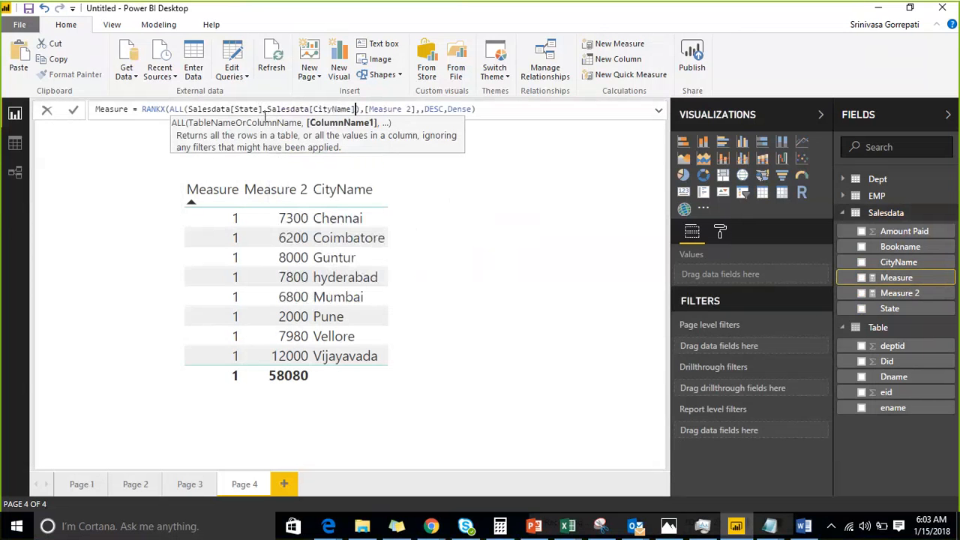
key("Right")
key("End")
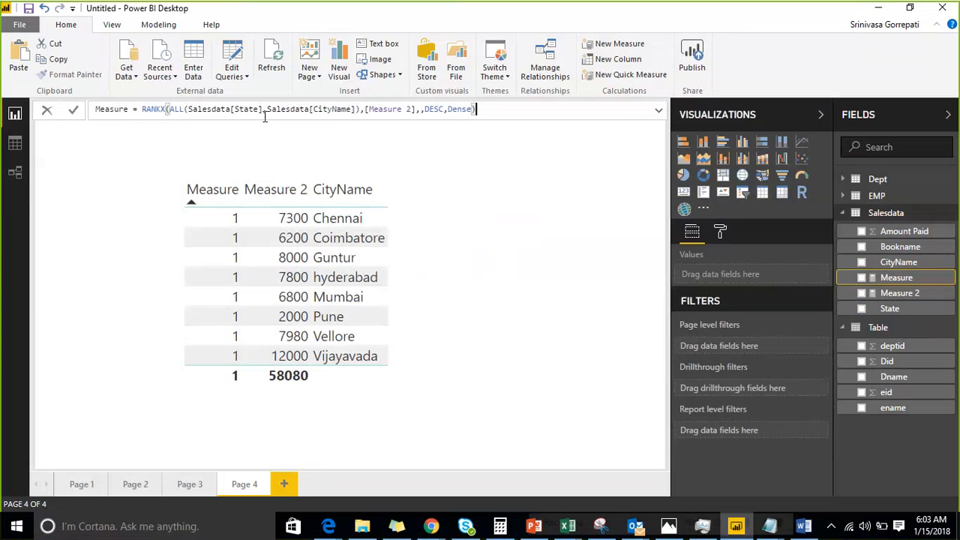
key("Return")
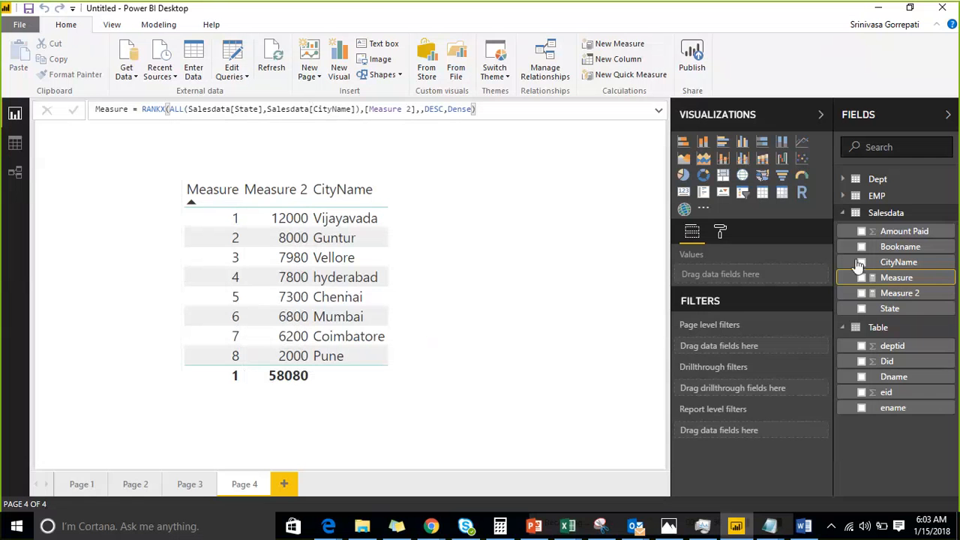
Add the State column to the city ranking table, widen the table to fit it, and delete the stray State map.
left_click(862, 309)
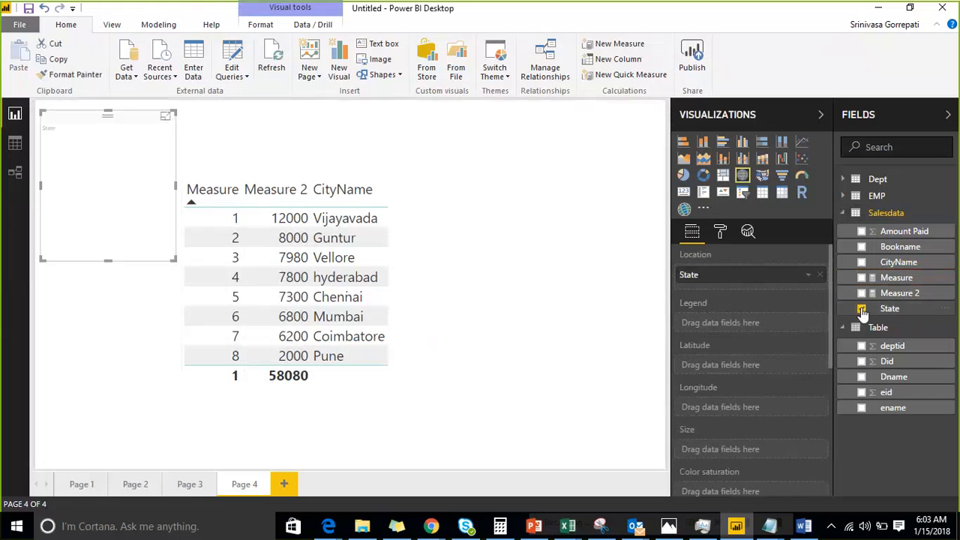
left_click(252, 180)
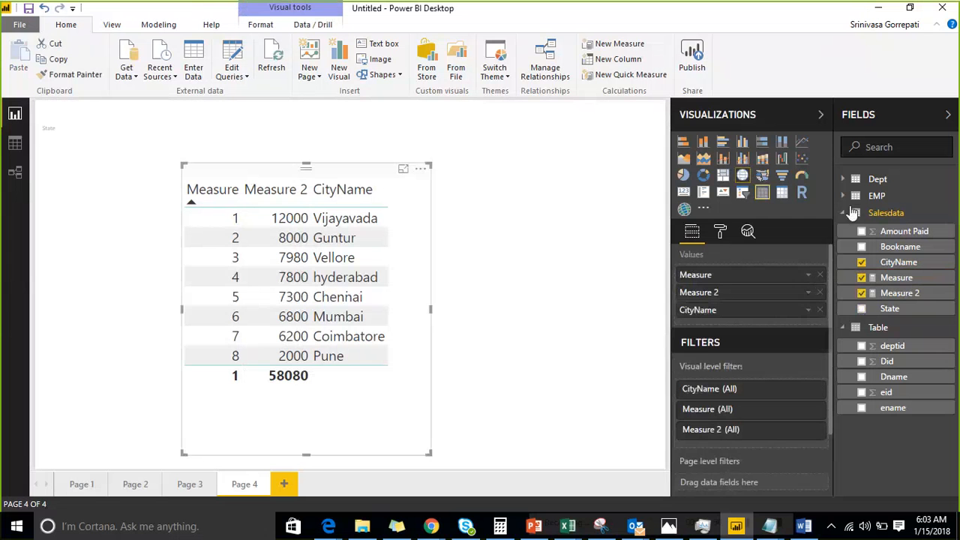
left_click(861, 310)
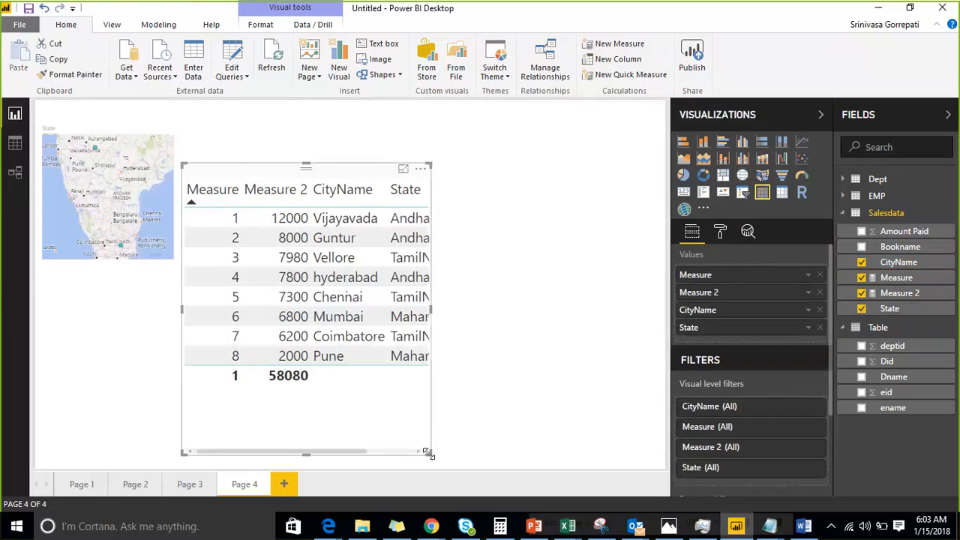
left_click_drag(431, 453, 518, 458)
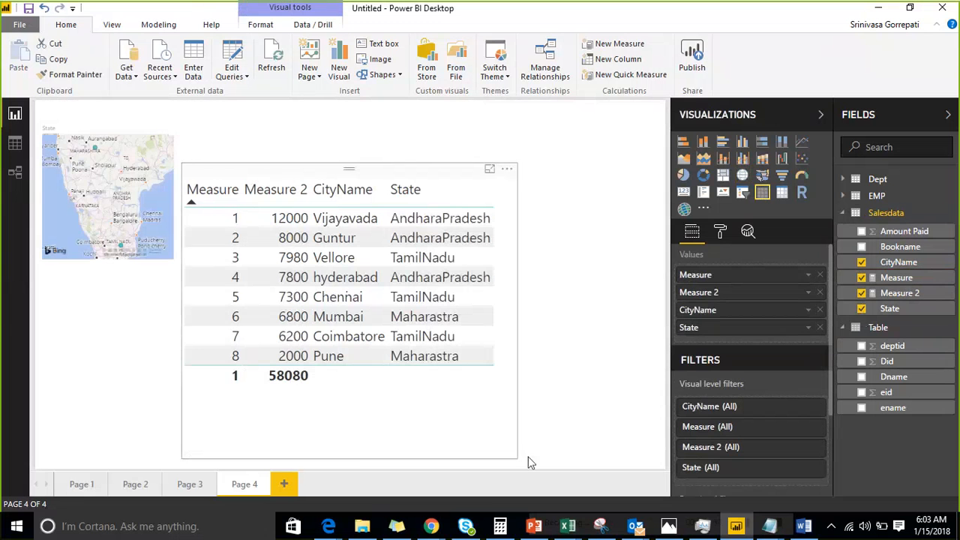
left_click(85, 125)
key("Delete")
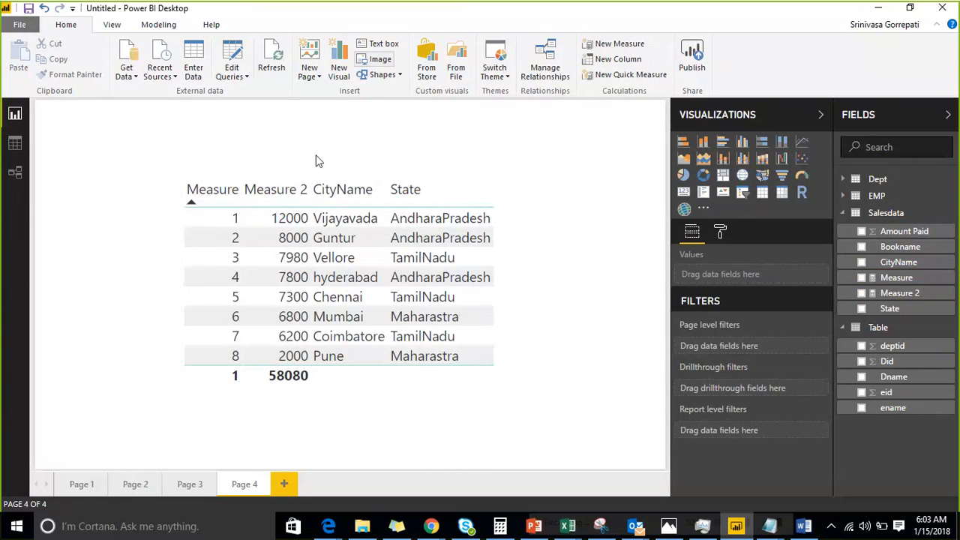
Move the ranking table up the page and replace its CityName and State columns with Bookname.
left_click(311, 178)
left_click_drag(311, 178, 287, 131)
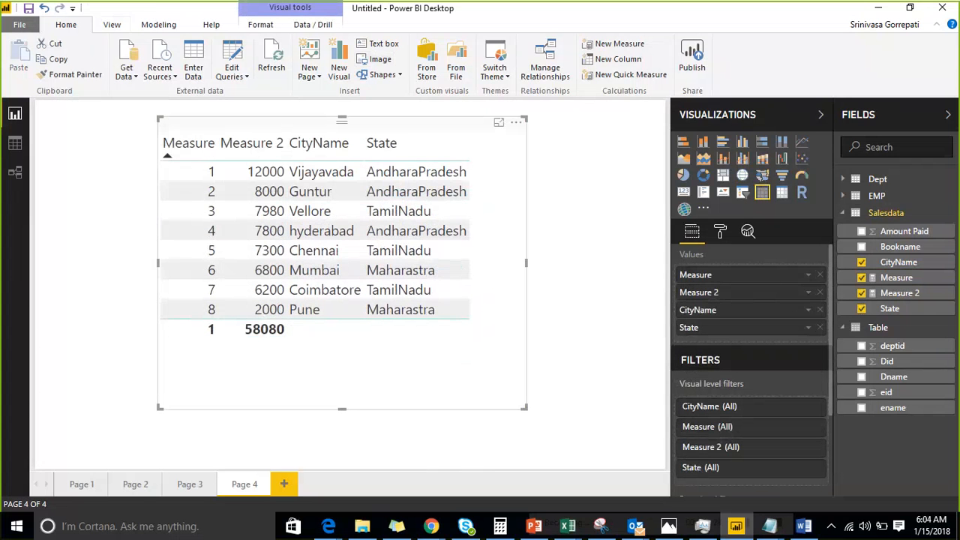
left_click(820, 327)
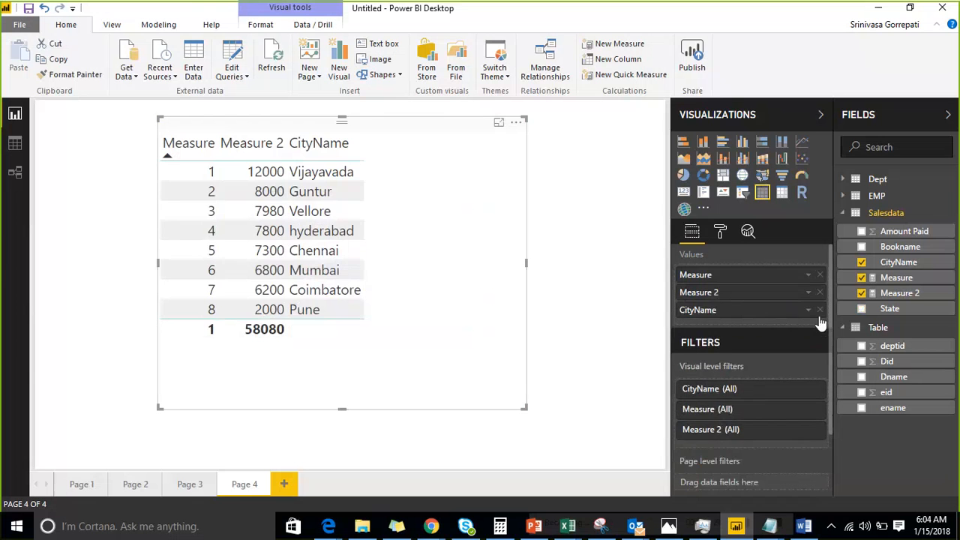
left_click(820, 310)
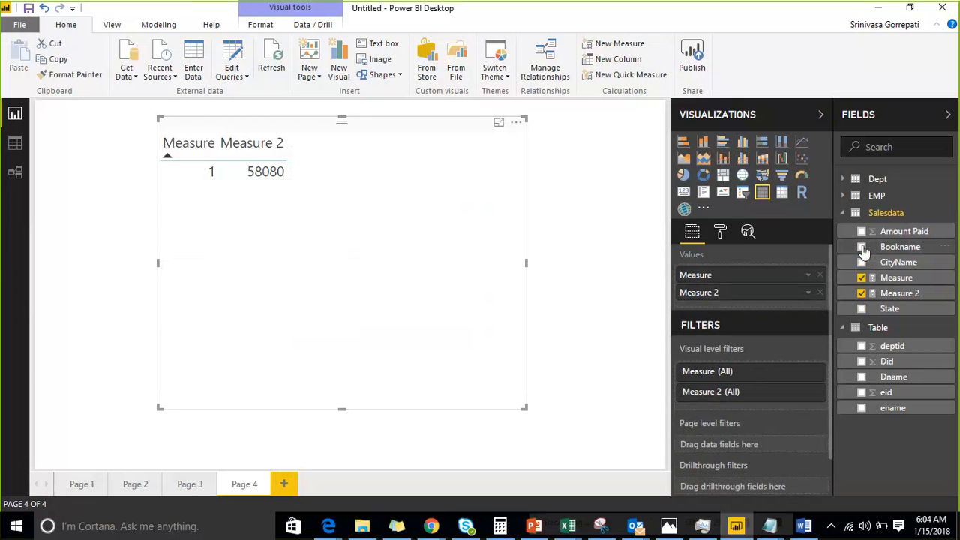
left_click(861, 247)
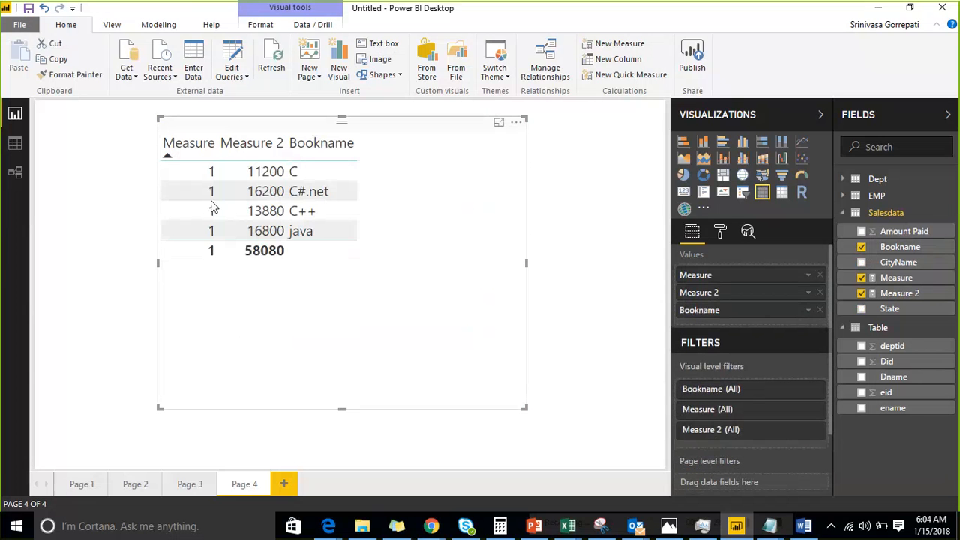
Add Salesdata[Bookname] as a third column after Salesdata[CityName] inside ALL in the RANKX formula of Measure.
left_click(610, 204)
left_click(923, 284)
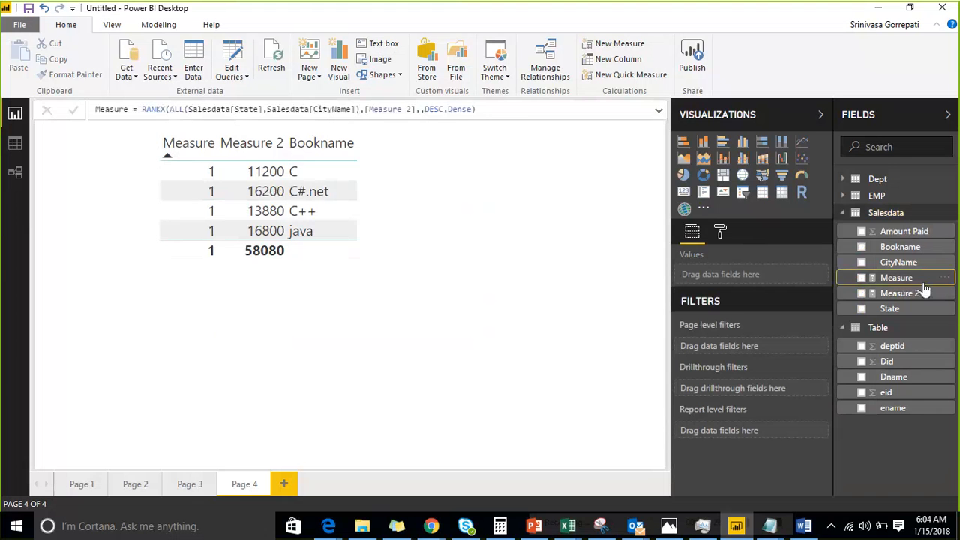
left_click(356, 109)
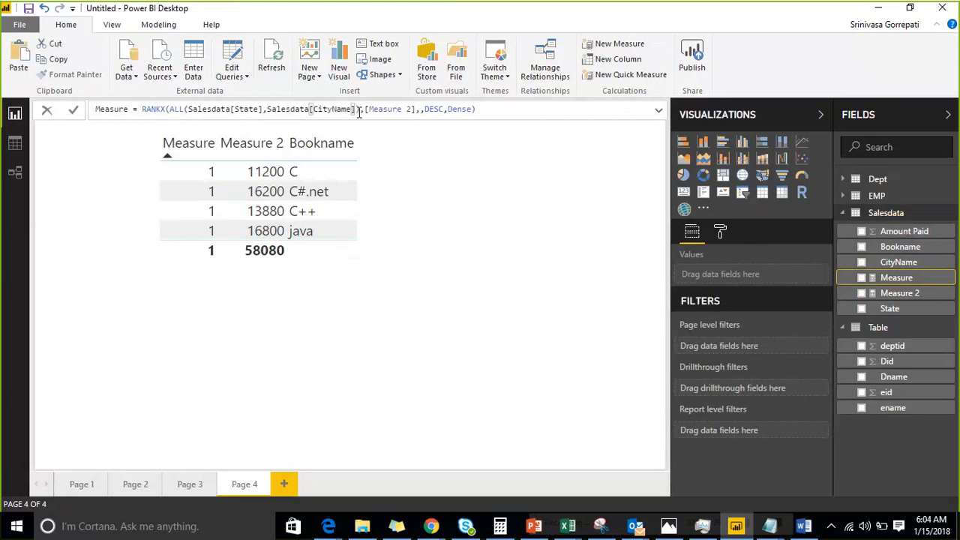
type(",b")
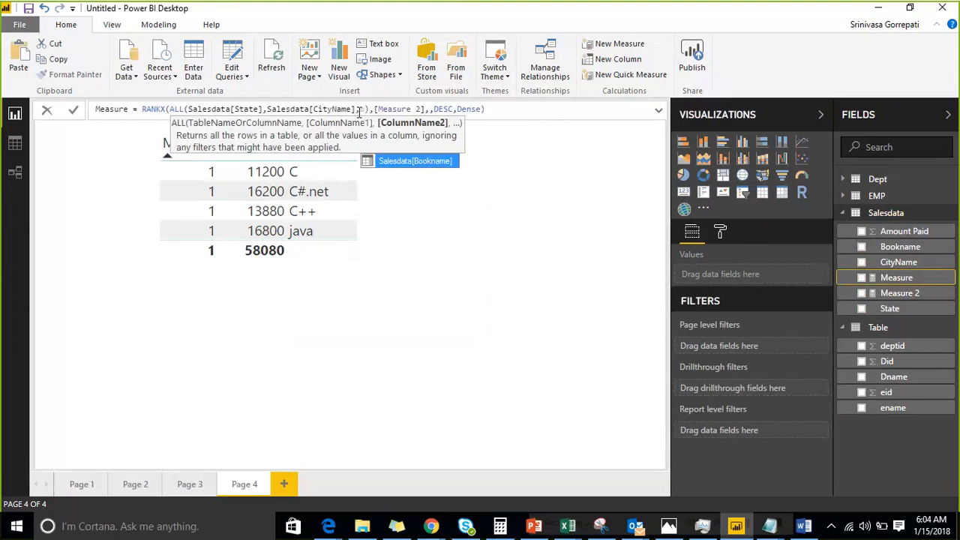
key("Tab")
key("Right")
key("Right")
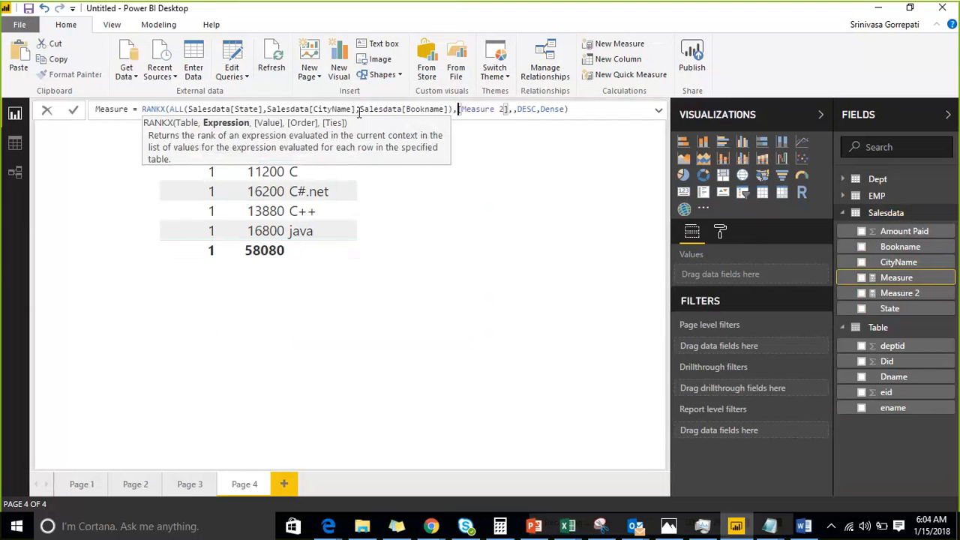
key("Return")
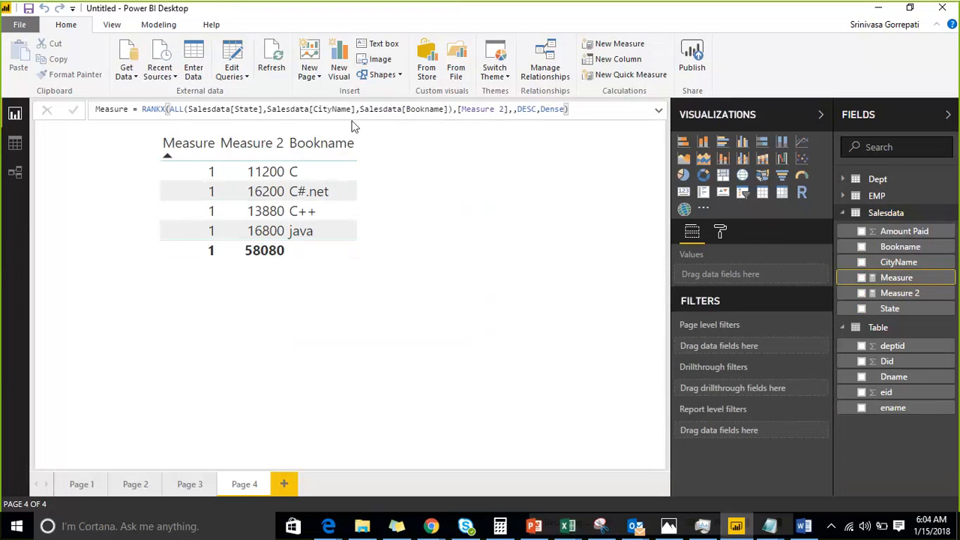
Examine the columns listed inside ALL in the RANKX formula of Measure and recommit the formula.
left_click(394, 109)
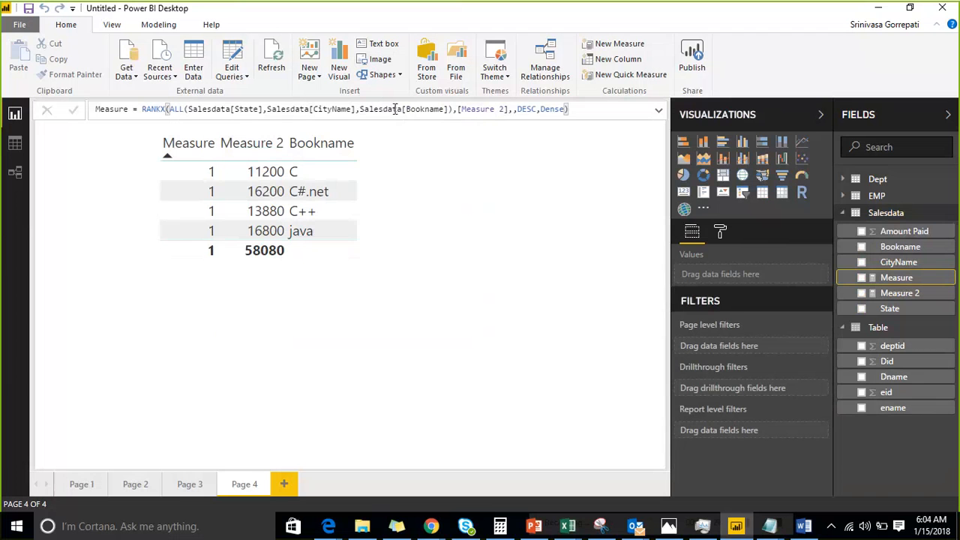
left_click(457, 108)
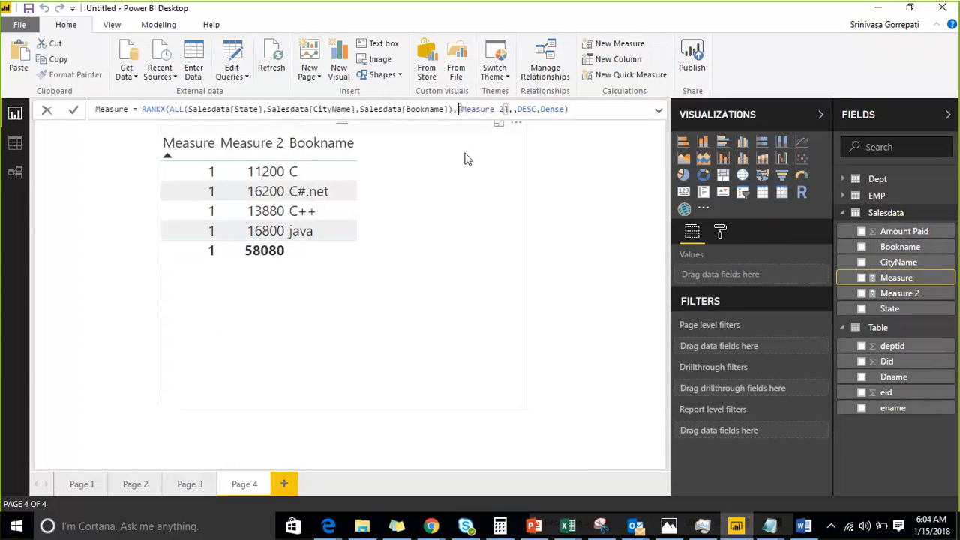
key("Left")
key("Left")
key("shift+Left")
key("shift+Left")
key("shift+Left")
key("shift+Left")
key("shift+Left")
key("shift+Left")
key("shift+Left")
key("shift+Left")
key("shift+Left")
key("shift+Left")
key("shift+Left")
key("shift+Left")
key("shift+Left")
key("shift+Left")
key("shift+Left")
key("shift+Left")
key("shift+Left")
key("shift+Left")
key("Left")
key("Right")
key("Right")
key("Right")
key("Right")
key("Right")
key("Right")
key("Right")
key("Right")
key("Right")
key("Right")
key("Right")
key("Right")
key("Right")
key("Right")
key("Right")
key("Right")
key("Right")
key("Right")
key("Right")
key("Right")
key("Right")
key("End")
key("Return")
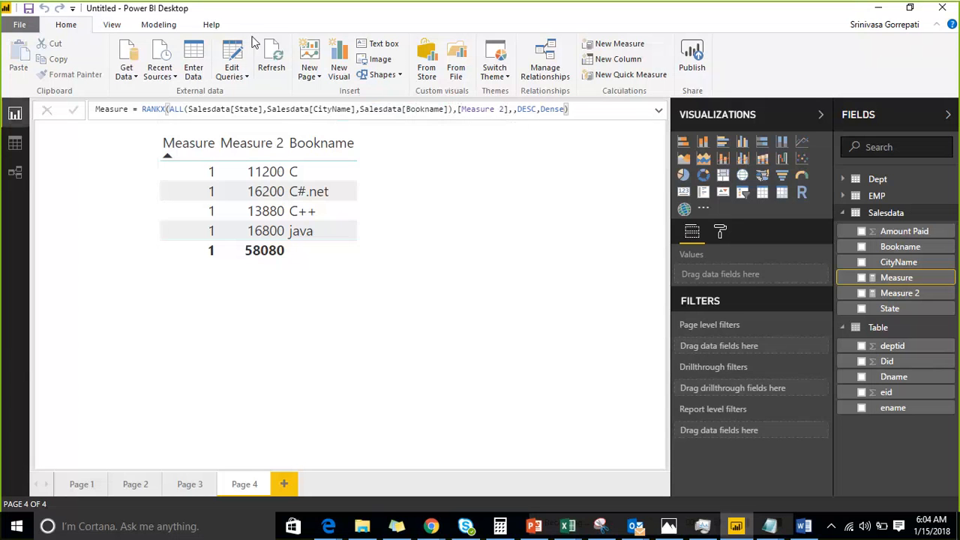
Move the ranking table slightly down the page, then remove its Bookname column and add it again.
left_click(84, 301)
left_click(189, 134)
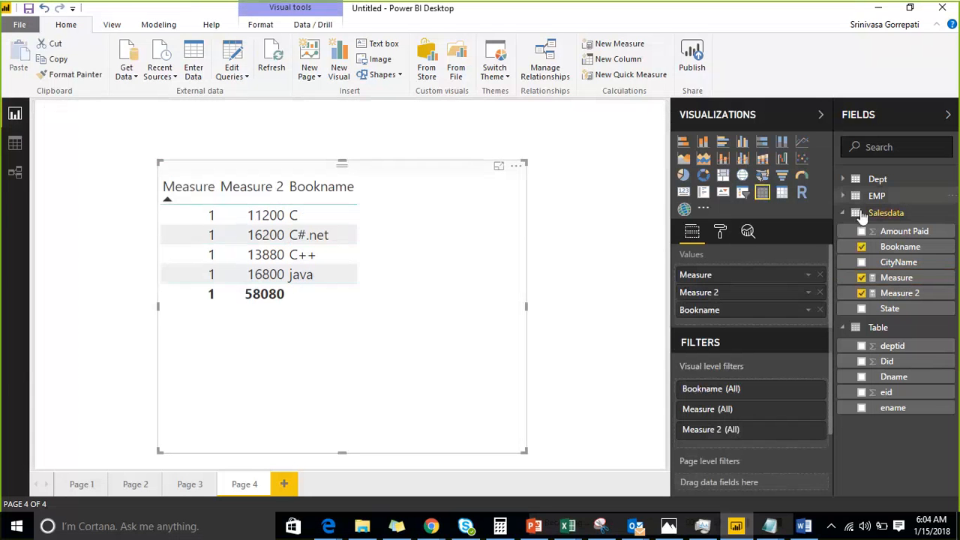
left_click(861, 246)
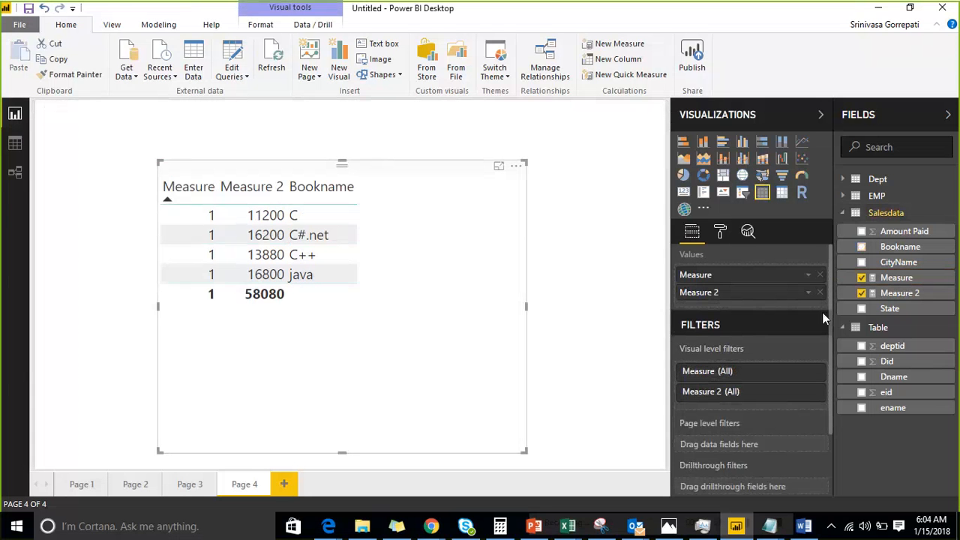
left_click(862, 249)
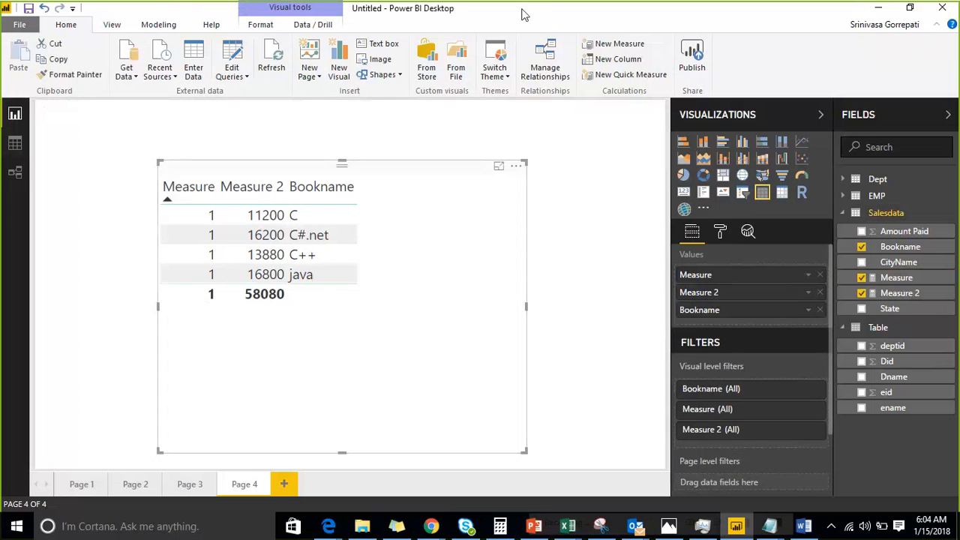
left_click(577, 182)
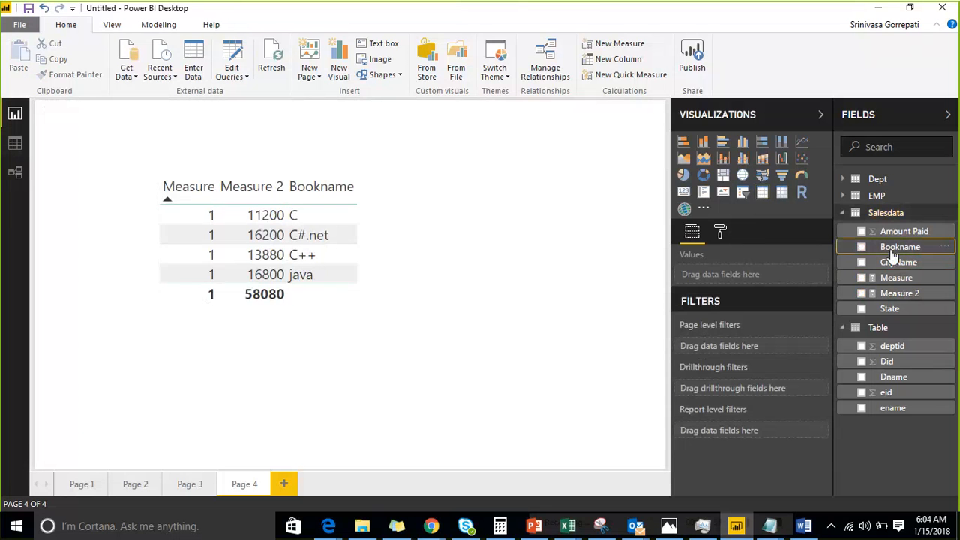
left_click(282, 168)
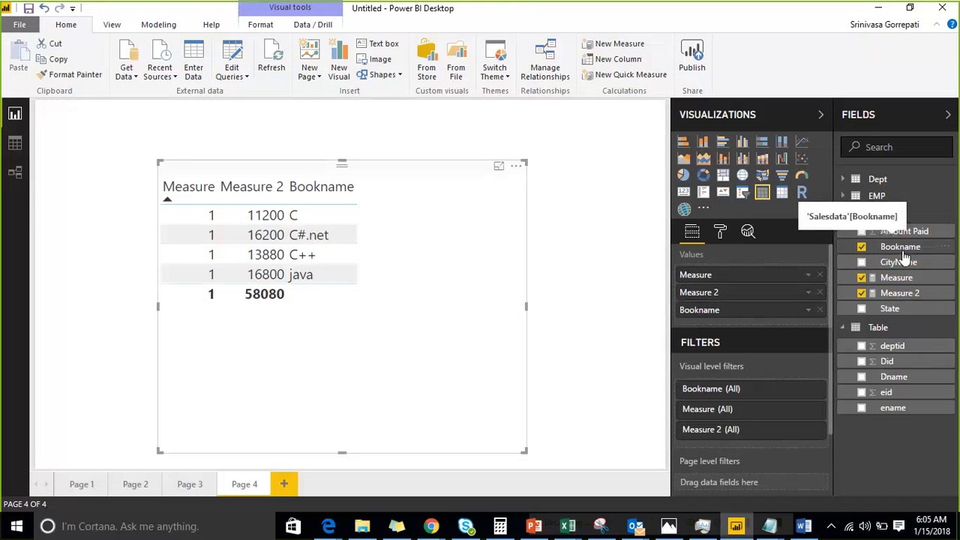
Remove Salesdata[CityName] from ALL in the RANKX formula of Measure, keeping Salesdata[State] and Salesdata[Bookname].
left_click(653, 257)
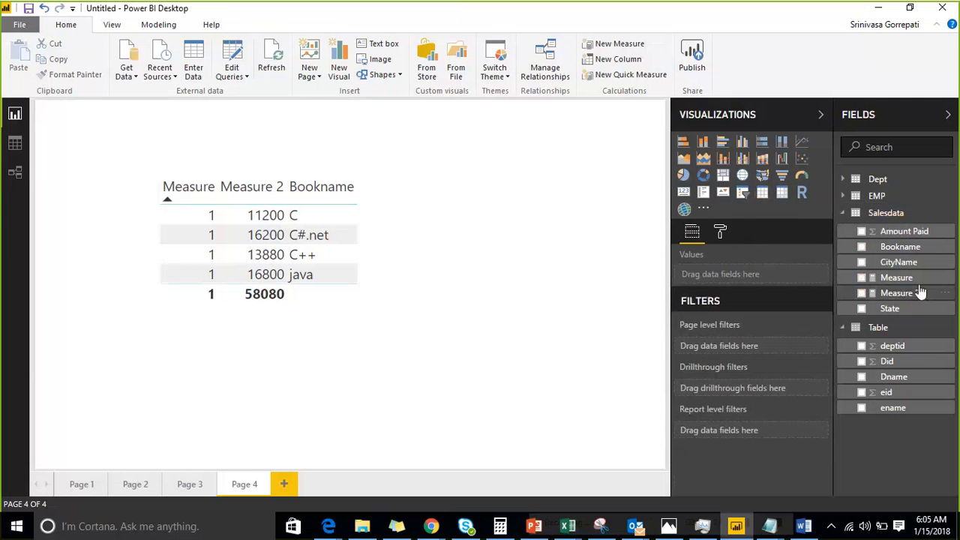
left_click(897, 278)
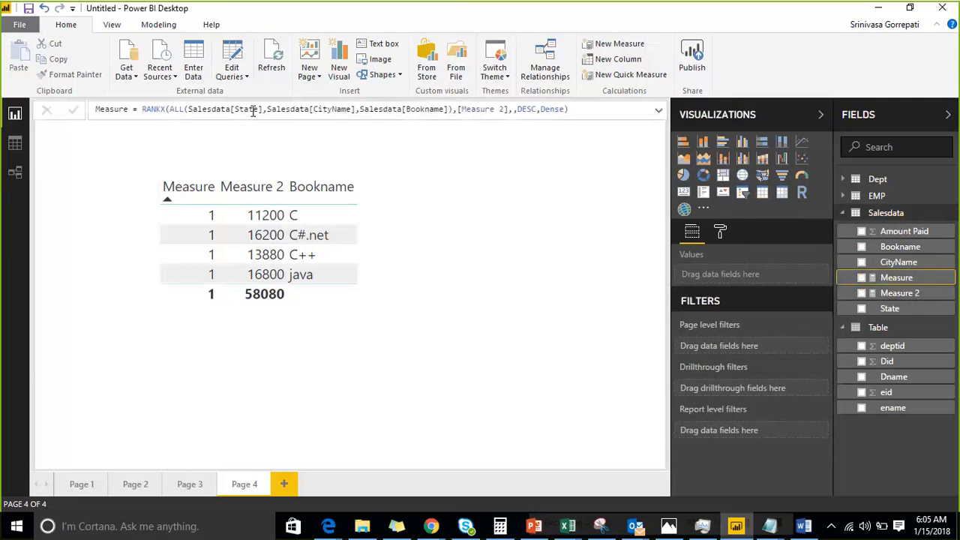
left_click(360, 109)
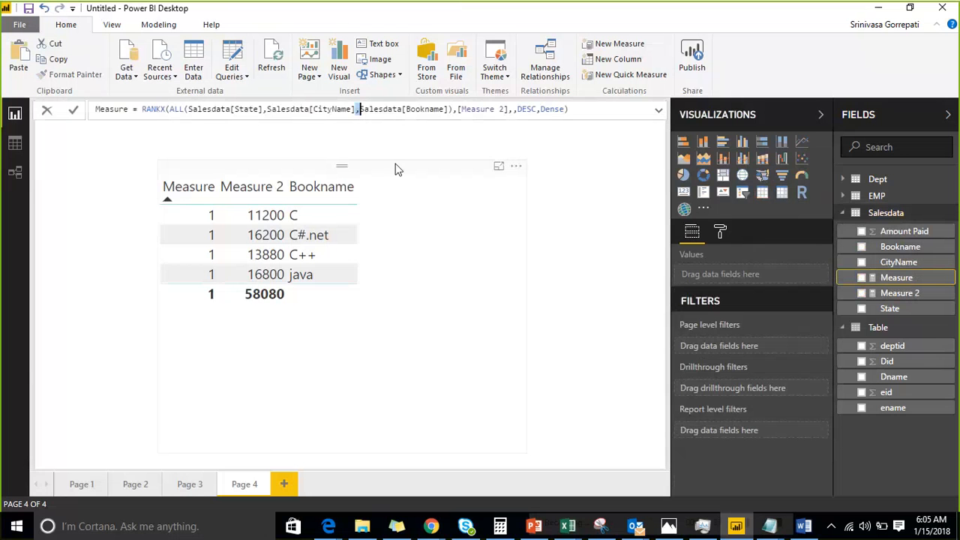
key("Left")
key("Left")
key("shift+Left")
key("shift+Left")
key("shift+Left")
key("shift+Left")
key("shift+Left")
key("shift+Left")
key("shift+Left")
key("shift+Left")
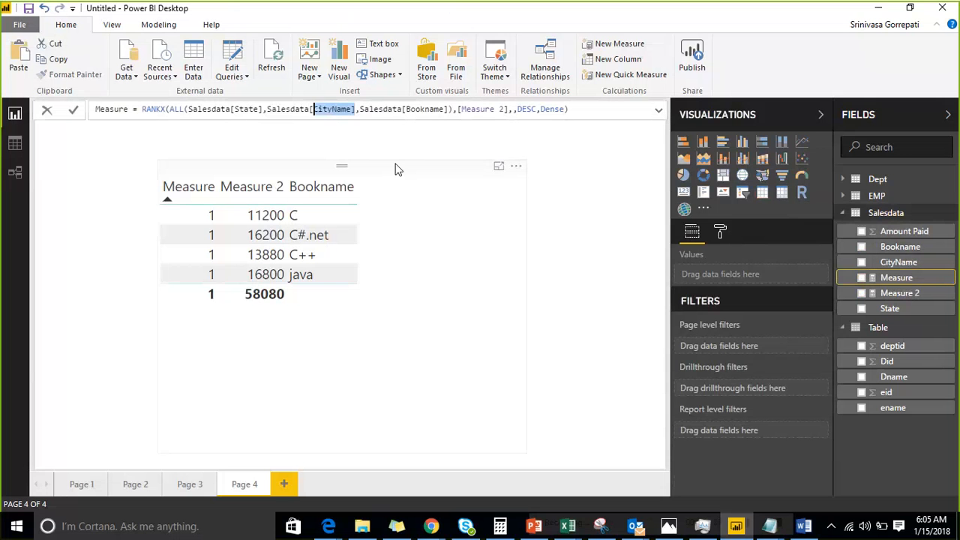
key("shift+Left")
key("shift+Left")
key("shift+Left")
key("shift+Left")
key("shift+Left")
key("shift+Left")
key("shift+Left")
key("shift+Left")
key("shift+Left")
key("shift+Left")
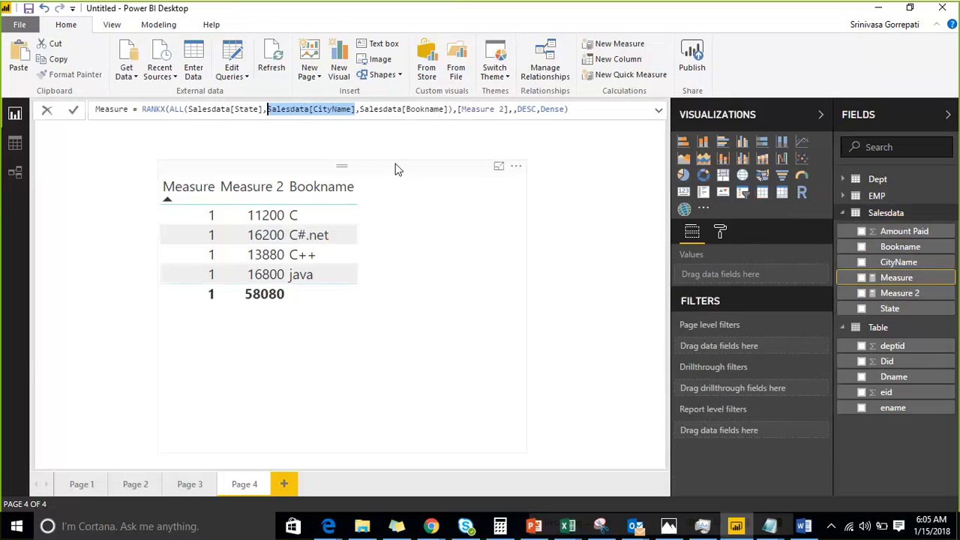
key("BackSpace")
key("BackSpace")
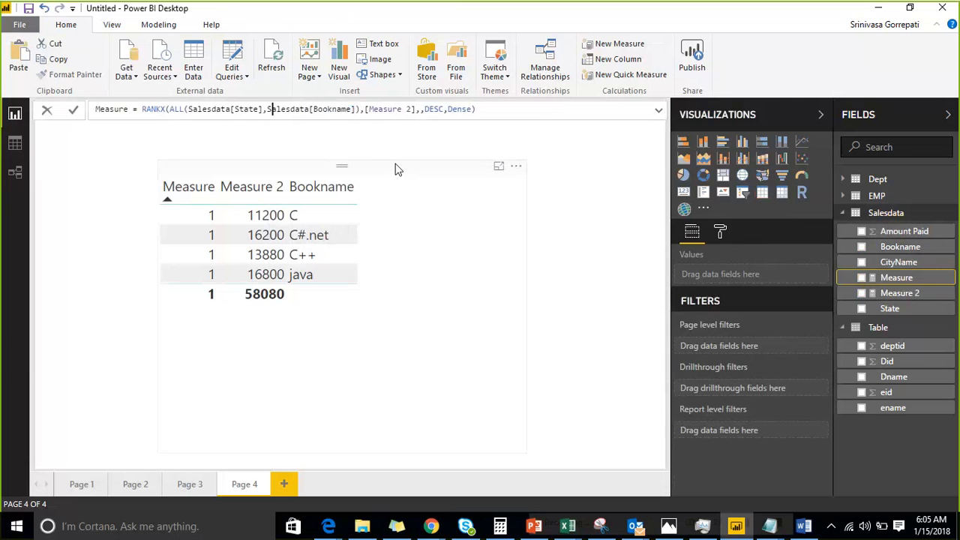
key("Right")
key("Right")
key("Right")
key("Right")
key("Right")
key("Right")
key("Right")
key("Right")
key("Right")
key("Right")
key("Right")
key("Right")
key("Right")
key("Right")
key("Right")
key("Right")
key("Right")
key("Right")
key("Right")
key("Right")
key("Return")
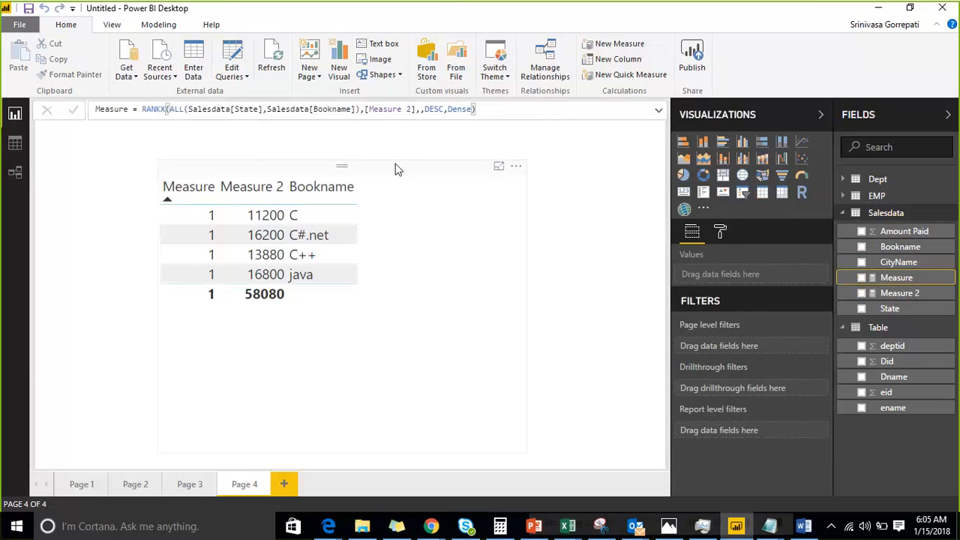
Remove Salesdata[State] from ALL in the RANKX formula of Measure so that only Salesdata[Bookname] is ranked.
left_click(265, 111)
key("Right")
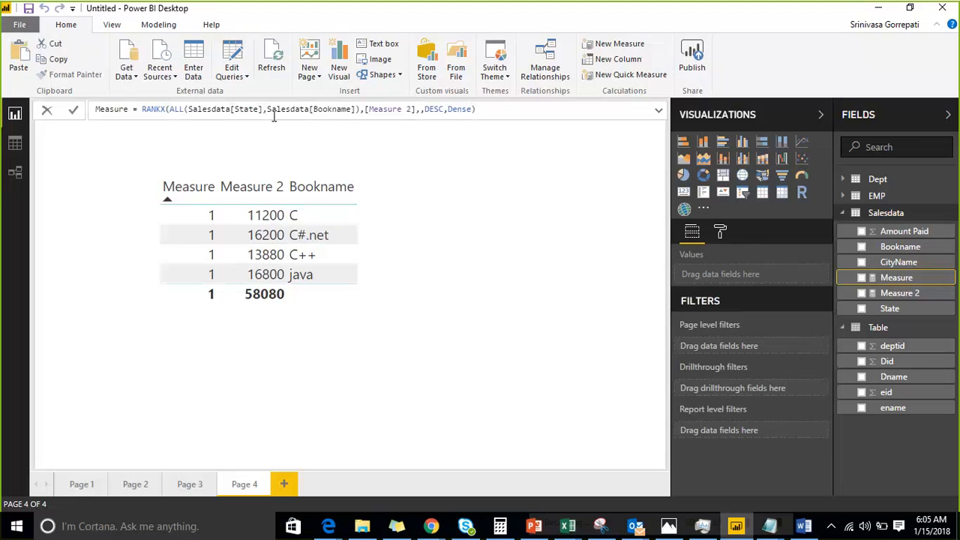
key("BackSpace")
key("BackSpace")
key("BackSpace")
key("BackSpace")
key("BackSpace")
key("BackSpace")
key("BackSpace")
key("BackSpace")
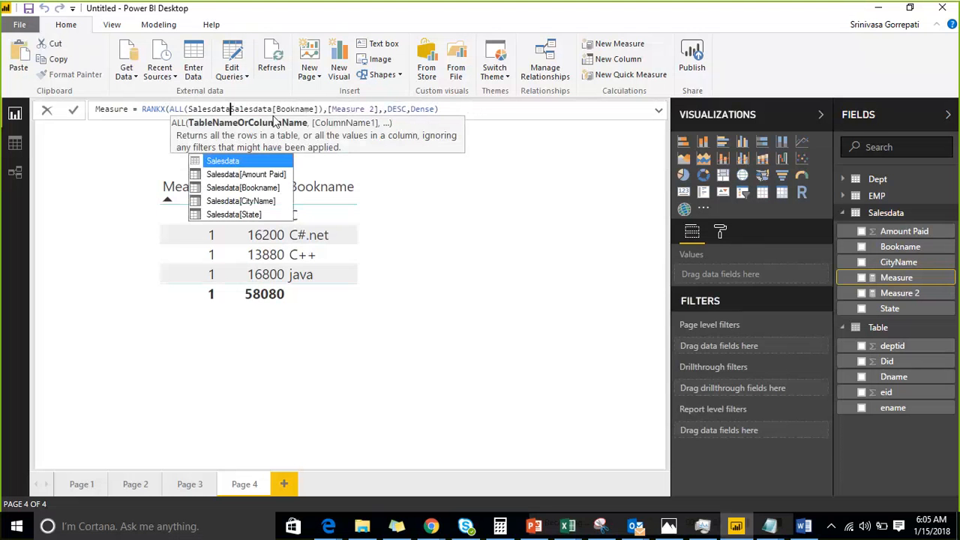
key("BackSpace")
key("BackSpace")
key("BackSpace")
key("BackSpace")
key("BackSpace")
key("BackSpace")
key("BackSpace")
key("BackSpace")
key("BackSpace")
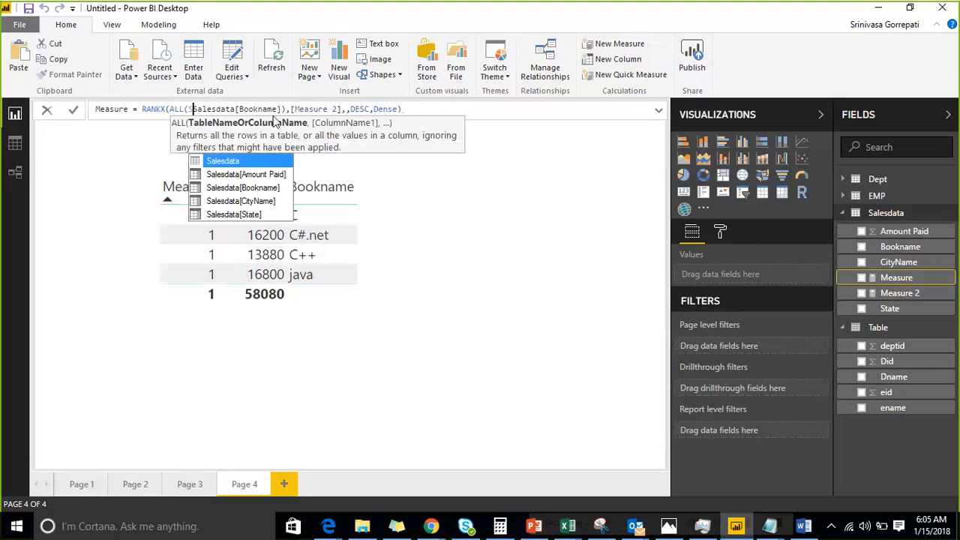
key("Delete")
left_click(276, 118)
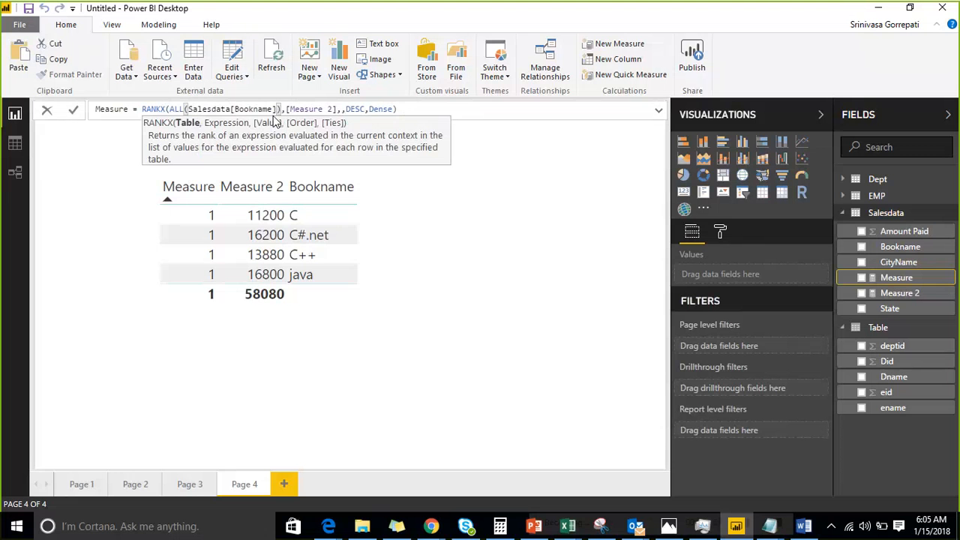
key("Right")
key("Right")
key("Right")
key("Right")
key("Right")
key("Return")
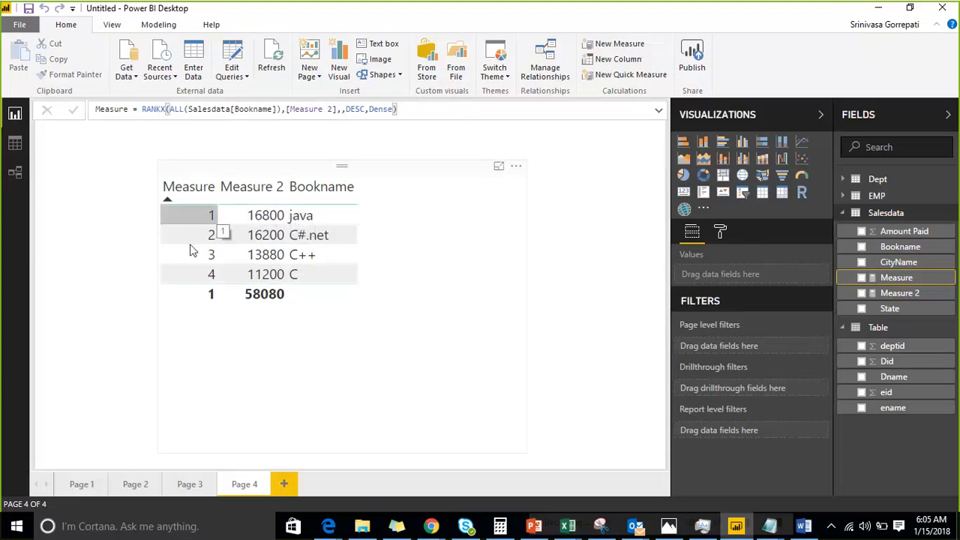
Add Salesdata[CityName] after Salesdata[Bookname] inside ALL in the RANKX formula of Measure.
left_click(276, 110)
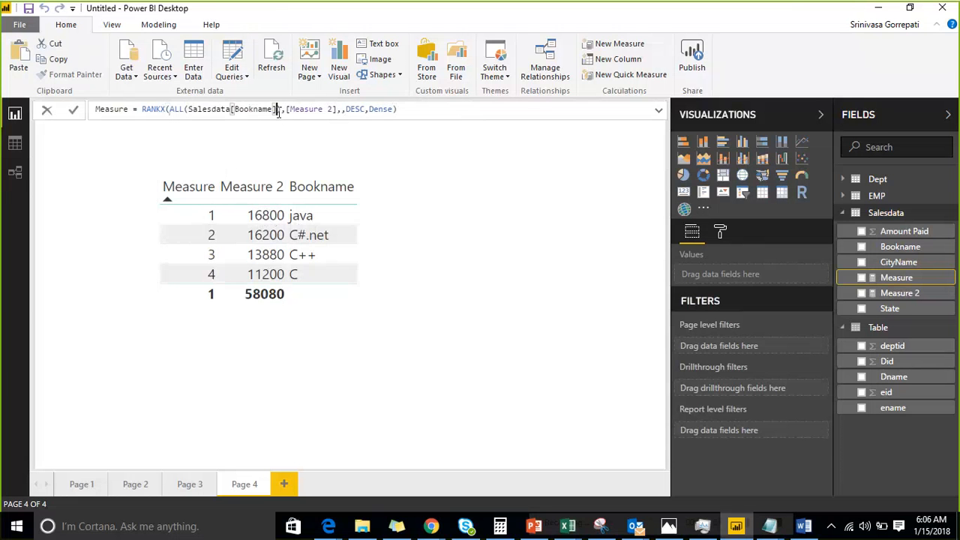
left_click(280, 113)
type(",Sa")
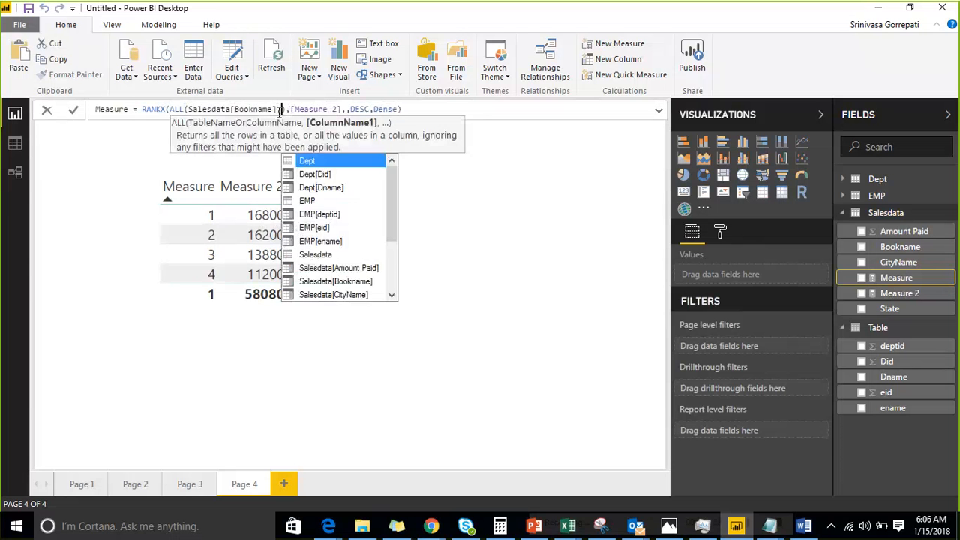
key("Down")
key("Down")
key("Down")
key("Tab")
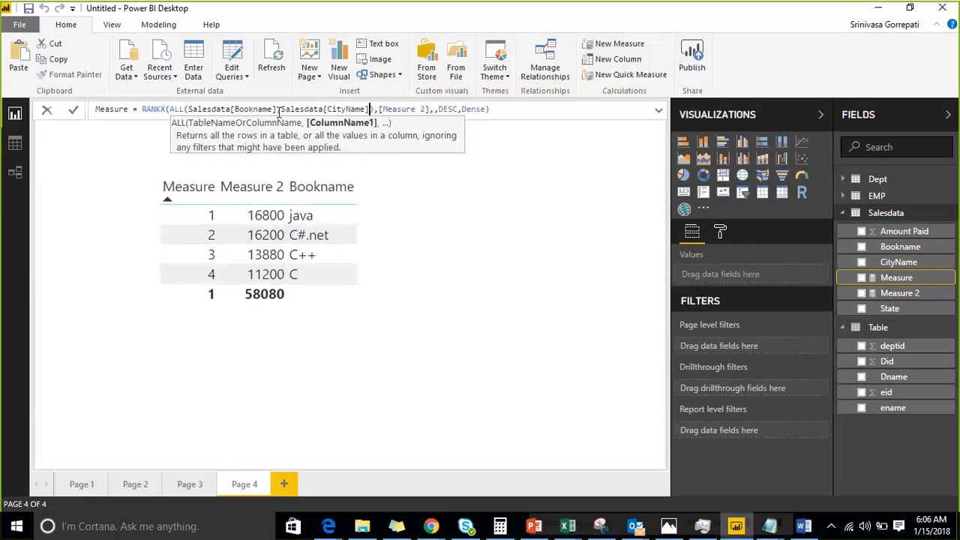
key("Right")
key("Right")
key("Right")
key("Right")
key("Right")
key("Right")
key("Right")
key("Right")
key("Right")
key("Right")
key("Right")
key("Right")
key("Right")
key("Right")
key("Right")
key("Right")
key("Right")
key("Right")
key("Right")
key("Right")
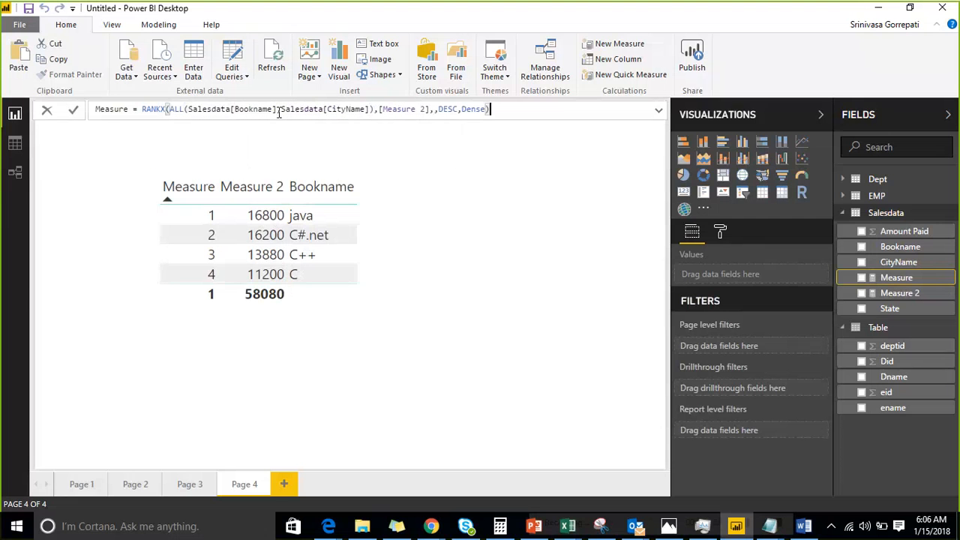
key("Return")
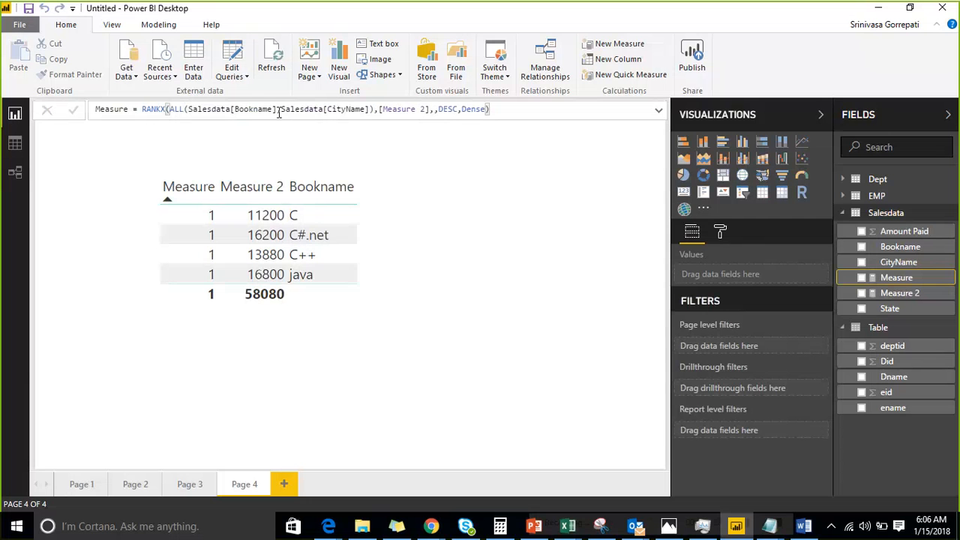
Remove Salesdata[CityName] from ALL in the RANKX formula of Measure, keeping only Salesdata[Bookname].
left_click(371, 110)
key("Left")
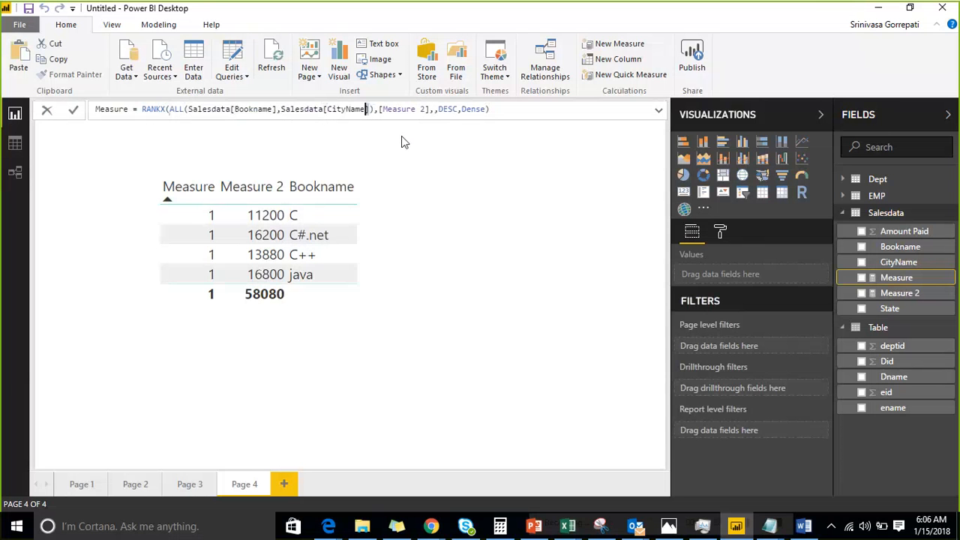
key("ctrl+shift+Left")
key("ctrl+shift+Left")
key("ctrl+shift+Left")
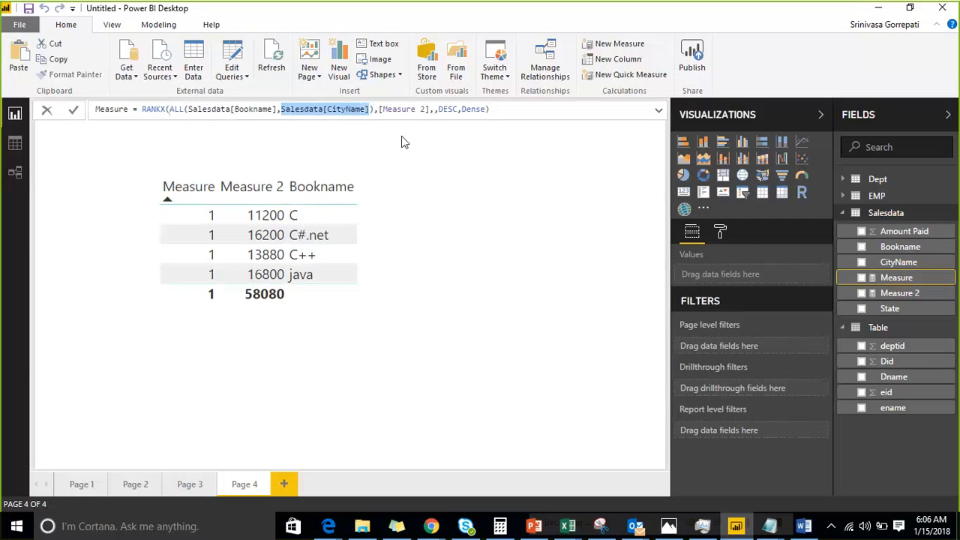
key("BackSpace")
key("BackSpace")
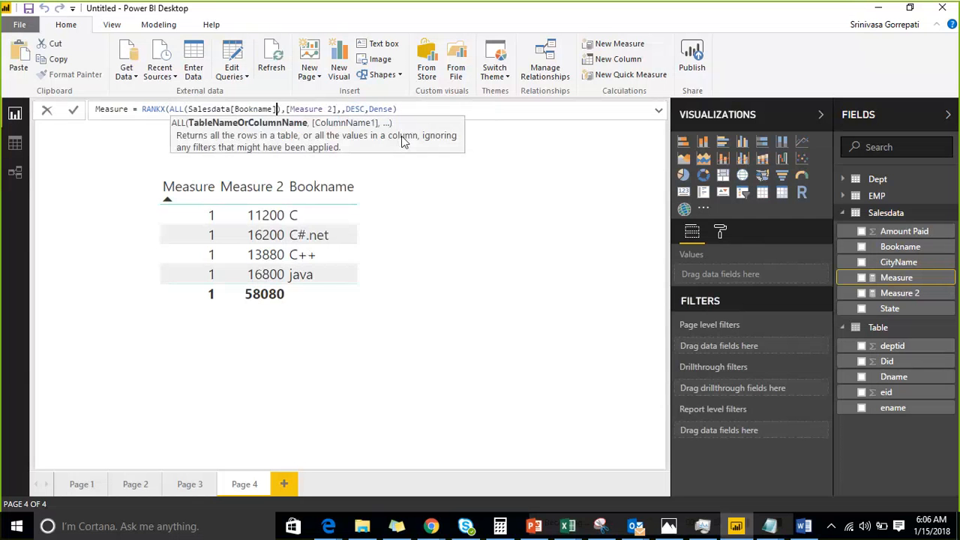
Examine the Table, Expression, Value, Order and Ties arguments of the RANKX formula one by one and commit the formula.
key("Right")
key("Right")
key("Right")
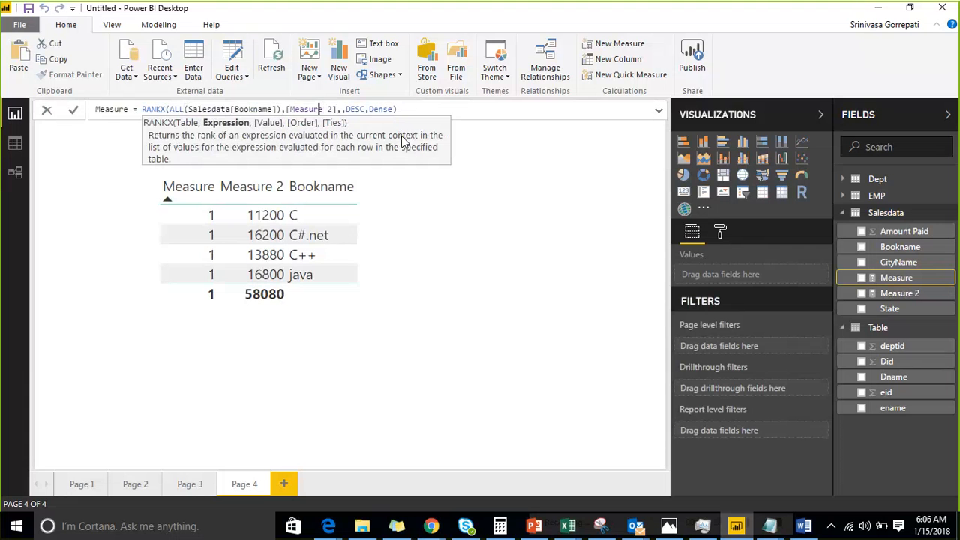
key("Left")
key("Left")
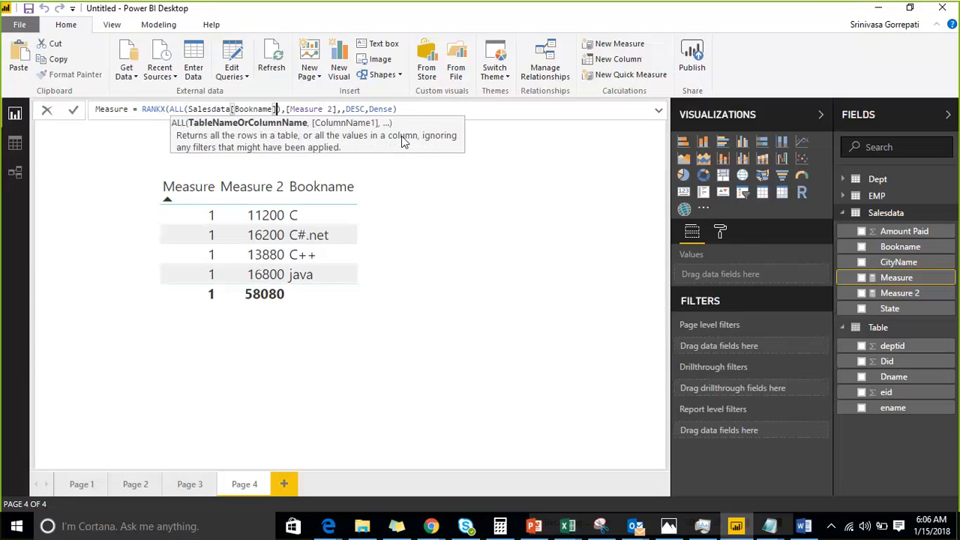
key("Right")
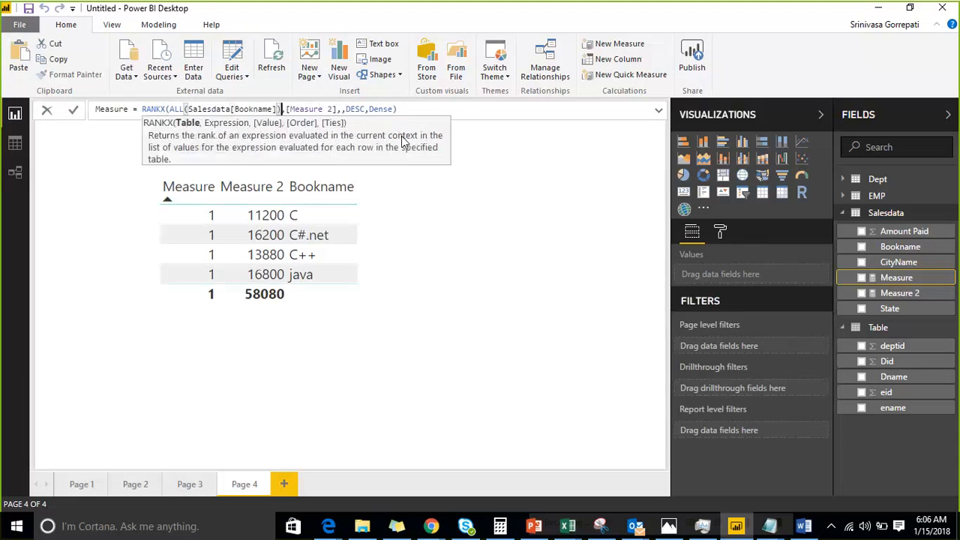
key("Left")
key("Right")
key("Right")
key("Right")
key("Right")
key("Right")
key("Right")
key("Right")
key("Right")
key("Right")
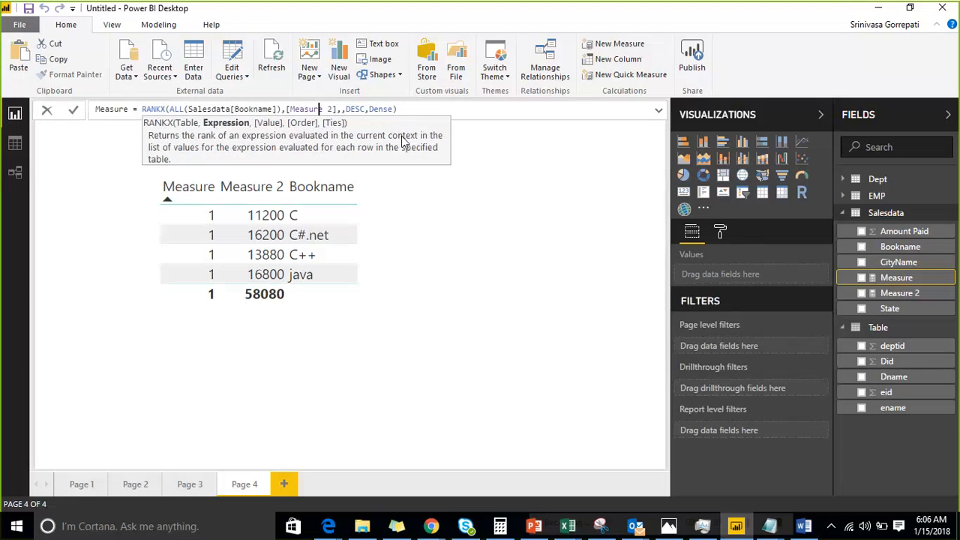
key("Right")
key("Right")
key("Right")
key("Right")
key("Right")
key("Right")
key("Right")
key("Right")
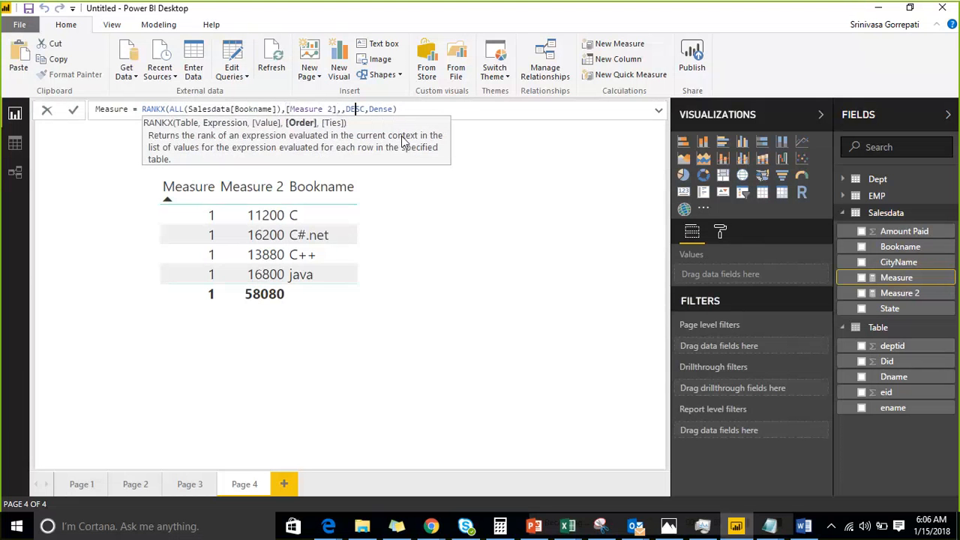
key("Right")
key("Right")
key("Right")
key("Right")
key("Right")
key("Right")
key("Right")
key("Right")
key("Right")
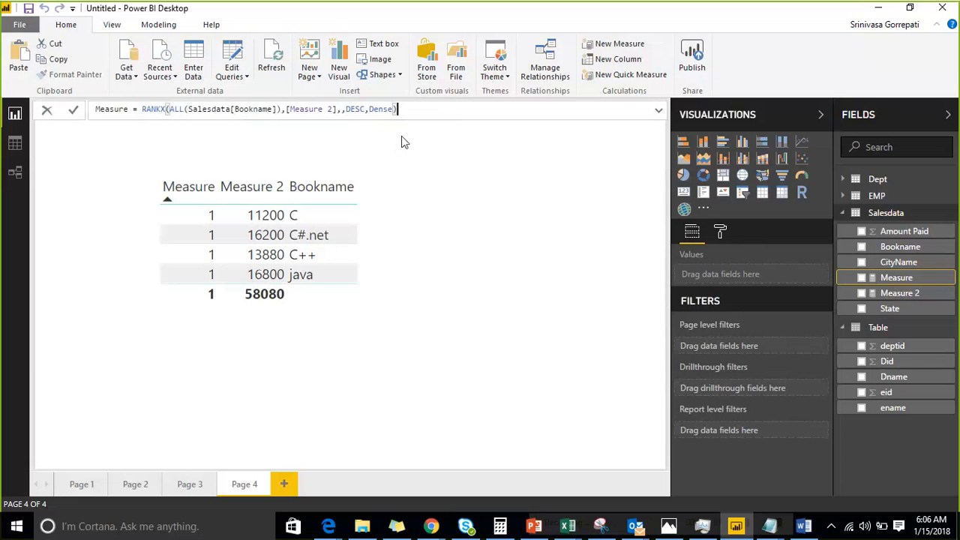
key("Return")
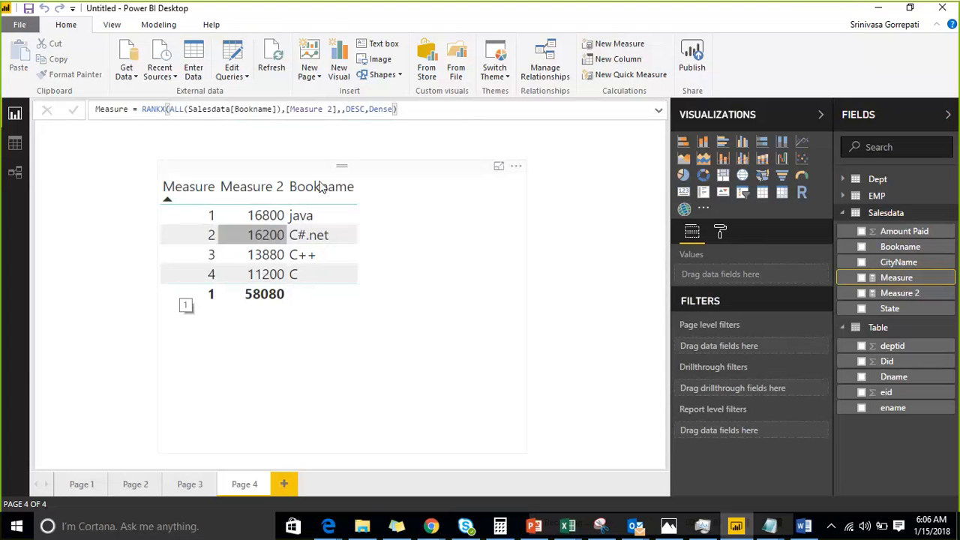
Shrink the ranking table visual in width and height so that it fits more closely around its rows.
left_click(391, 107)
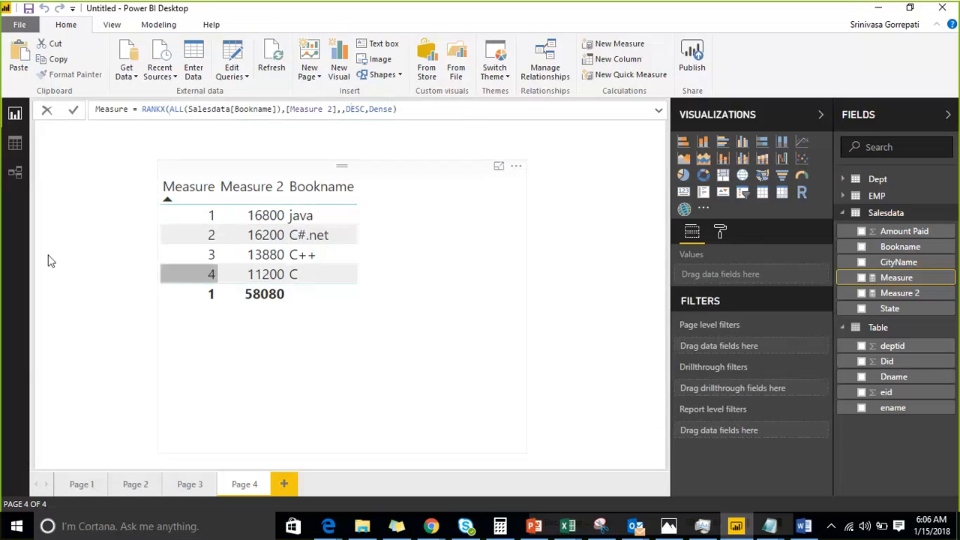
left_click(284, 172)
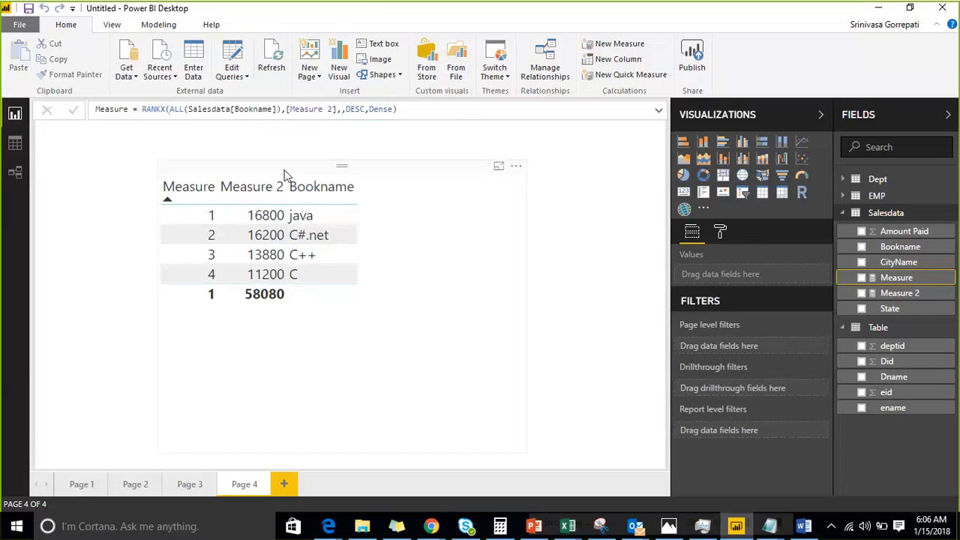
left_click(353, 177)
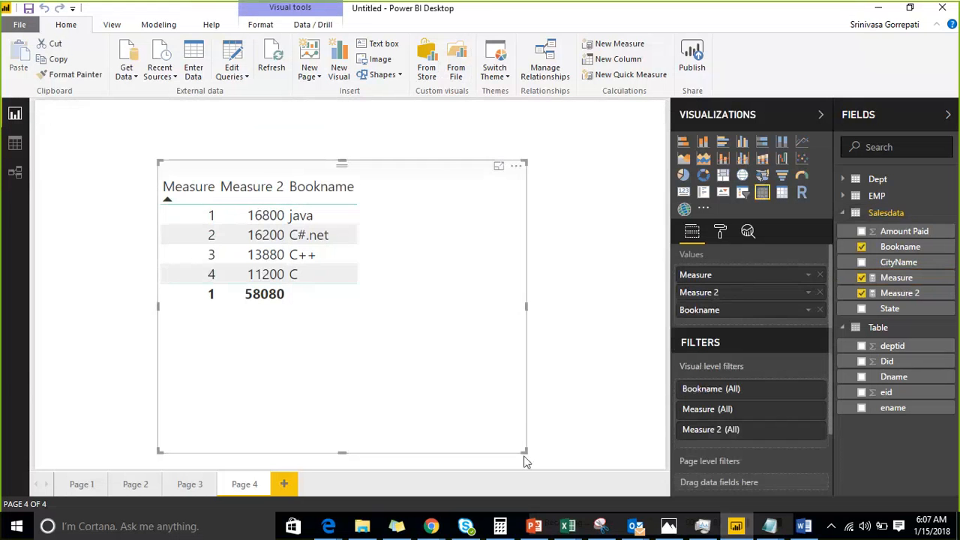
left_click_drag(526, 454, 443, 338)
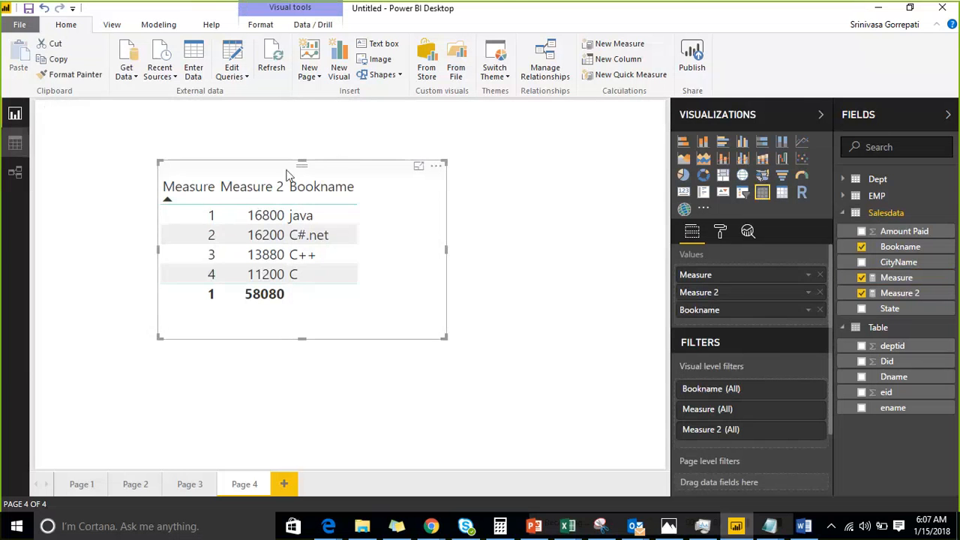
left_click(533, 197)
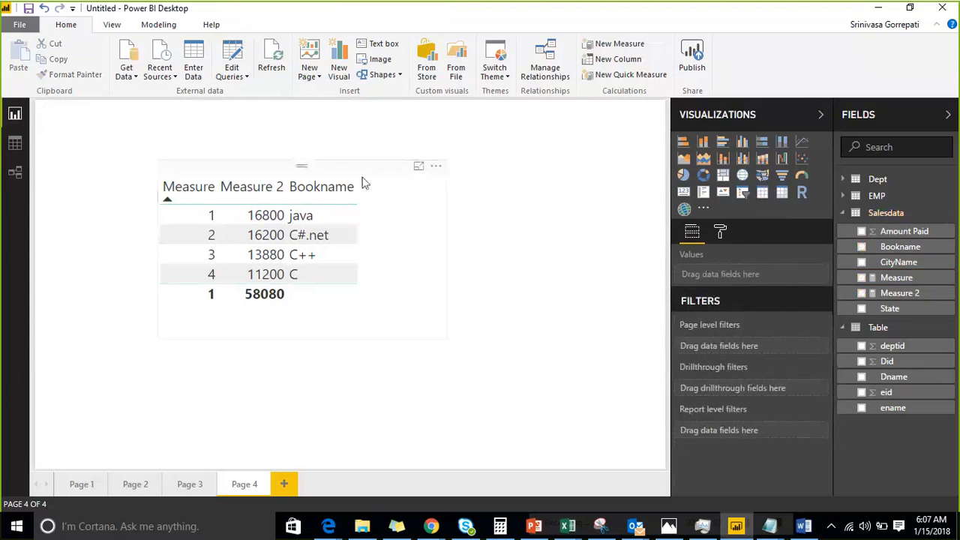
left_click(338, 170)
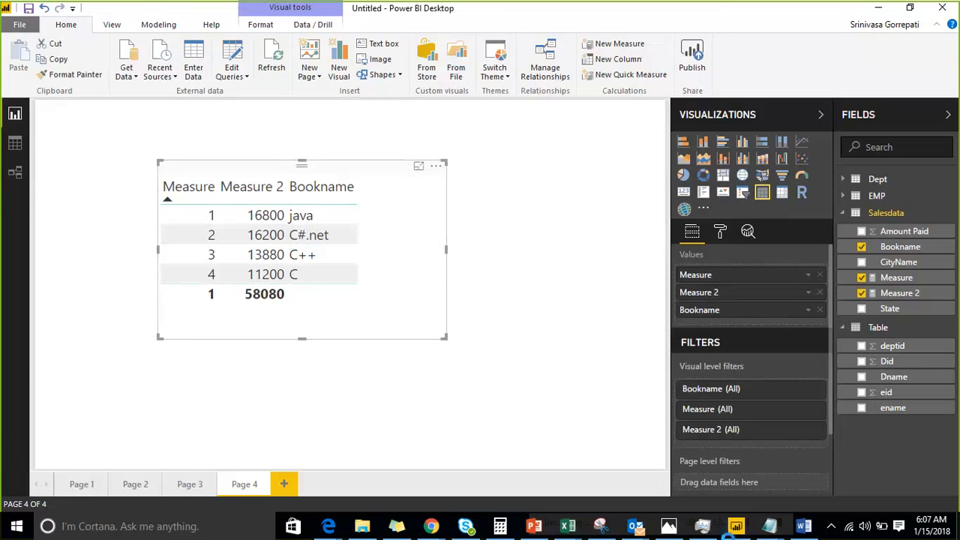
Draw four freehand pen lines beside the ranking table and write sample numbers such as 20 and 30 above them.
left_click_drag(462, 208, 575, 191)
left_click_drag(493, 254, 594, 234)
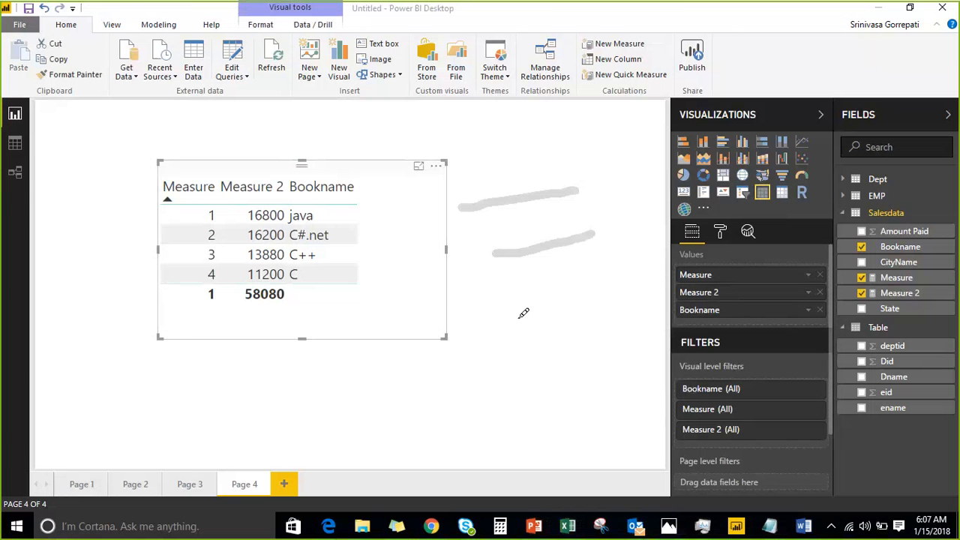
left_click_drag(513, 319, 597, 286)
left_click_drag(557, 351, 606, 332)
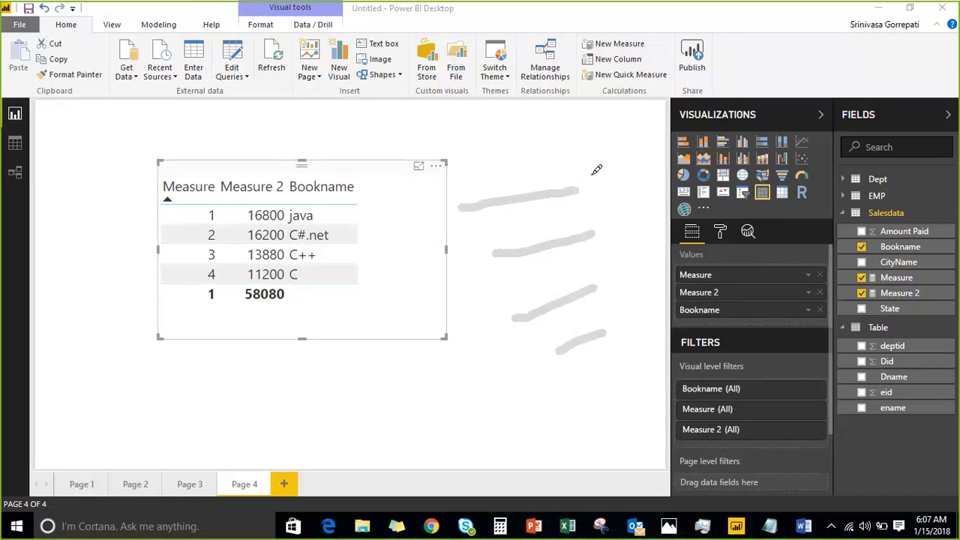
left_click_drag(627, 150, 581, 180)
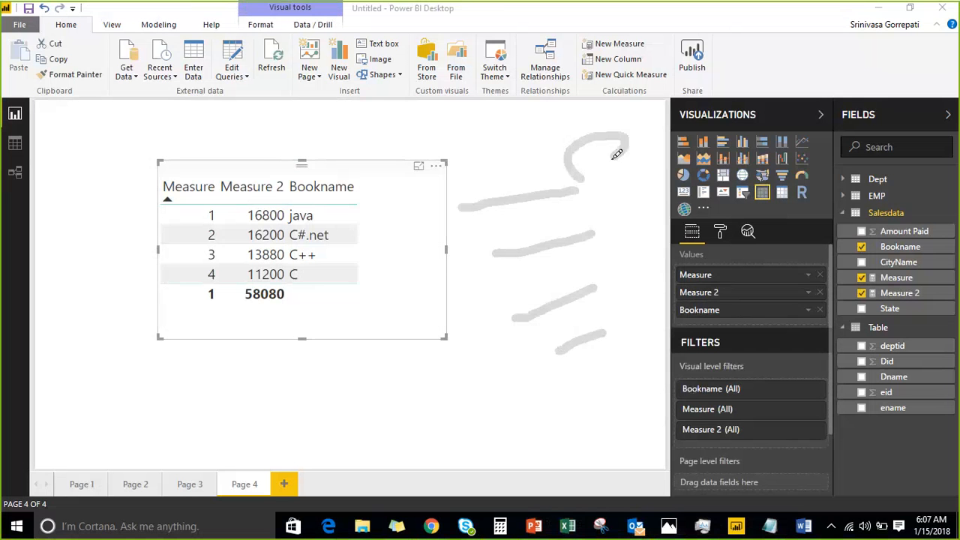
left_click_drag(687, 91, 632, 391)
mouse_move(697, 321)
left_mouse_down()
mouse_move(754, 335)
mouse_move(851, 285)
left_mouse_up()
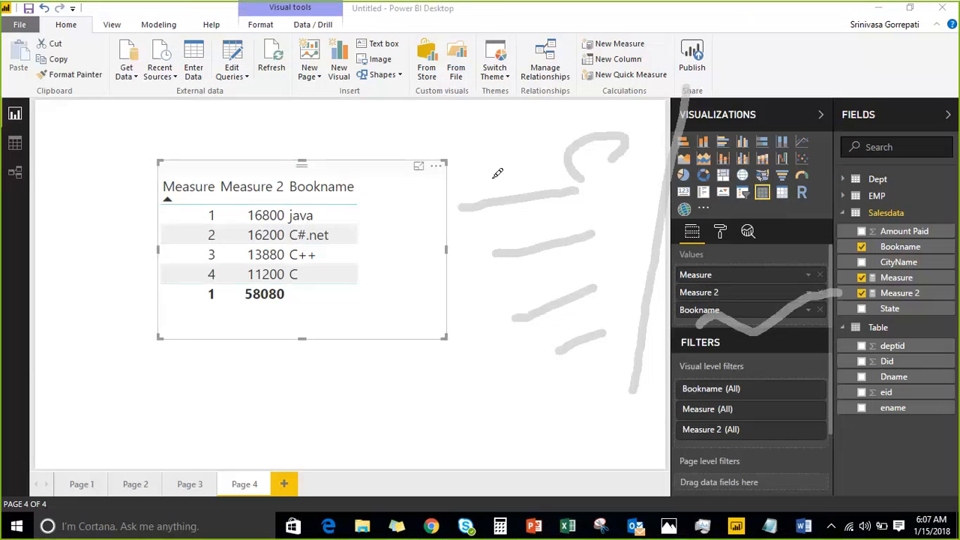
mouse_move(494, 178)
left_mouse_down()
mouse_move(520, 180)
mouse_move(527, 156)
left_mouse_up()
left_click_drag(509, 204, 542, 245)
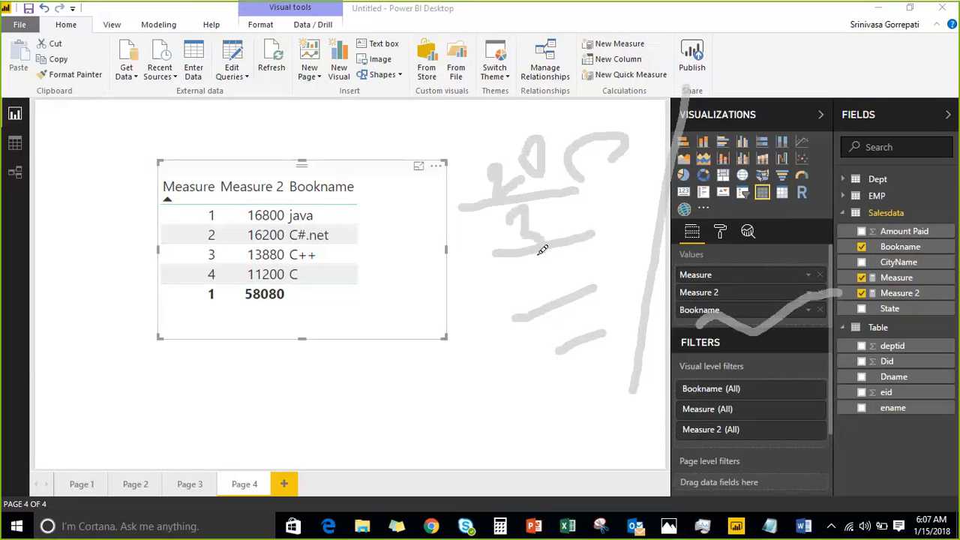
left_click_drag(579, 208, 570, 245)
mouse_move(539, 281)
left_mouse_down()
mouse_move(535, 289)
mouse_move(572, 279)
left_mouse_up()
mouse_move(561, 319)
left_mouse_down()
mouse_move(572, 338)
mouse_move(598, 298)
left_mouse_up()
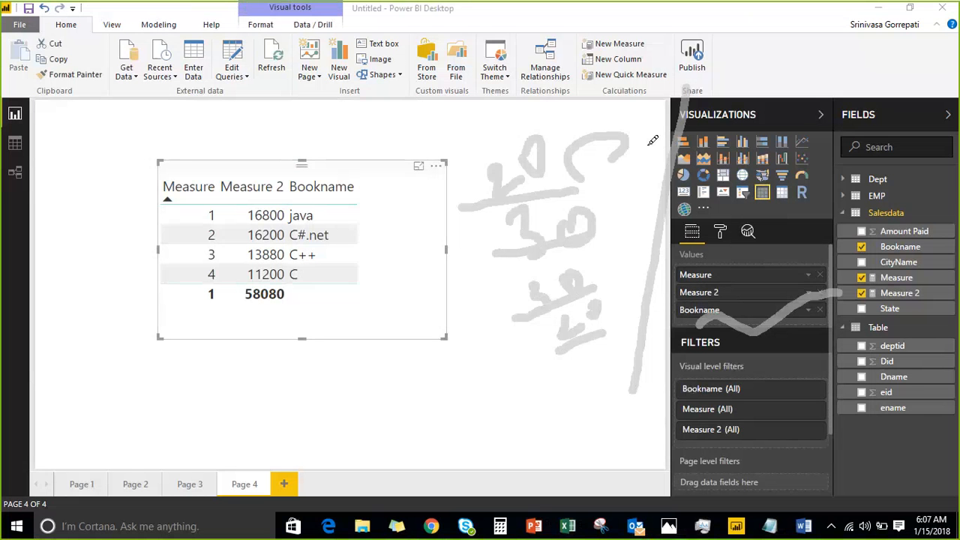
Draw freehand braces and notes around the sketched numbers and clear all pen annotations from the screen.
left_click_drag(666, 126, 642, 144)
left_click_drag(637, 98, 668, 103)
left_click_drag(720, 16, 701, 182)
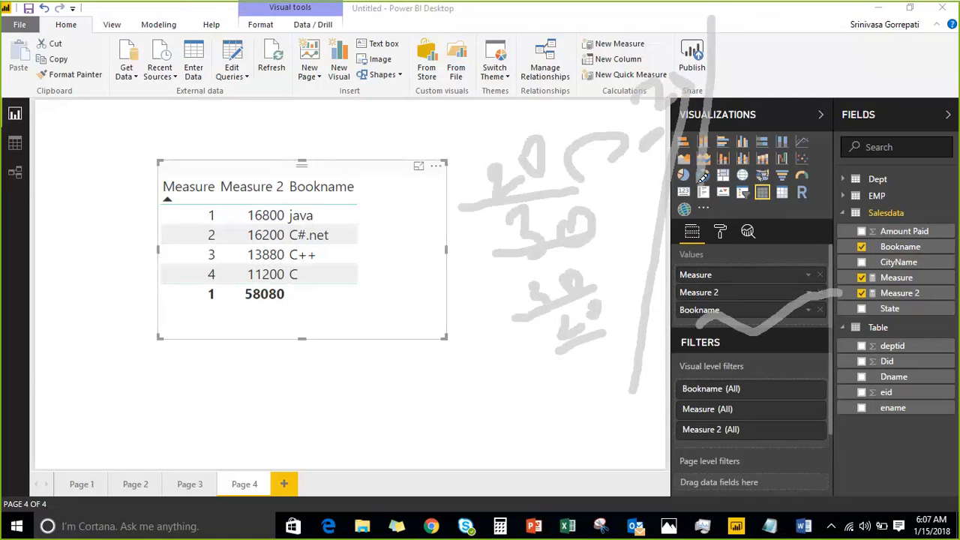
mouse_move(455, 174)
left_mouse_down()
mouse_move(458, 290)
mouse_move(480, 386)
left_mouse_up()
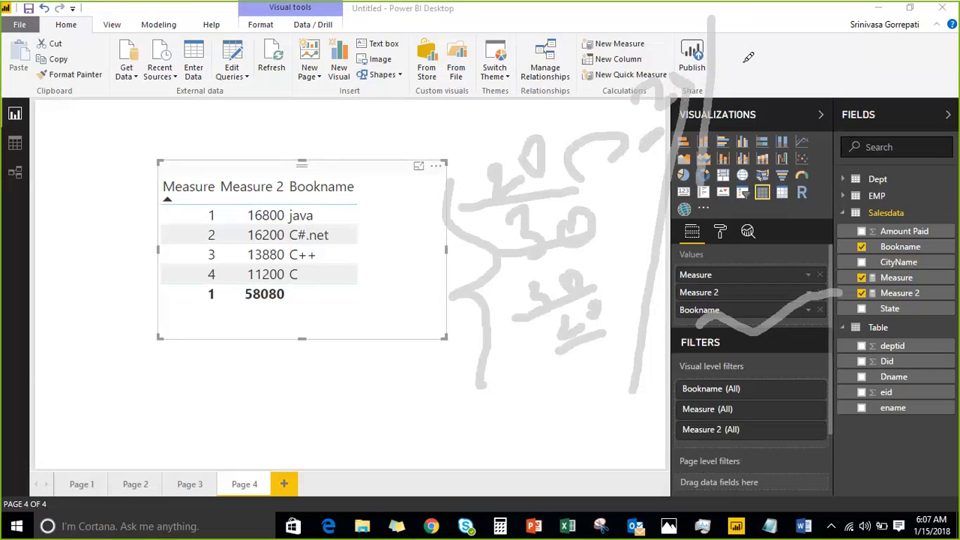
left_click_drag(745, 63, 762, 103)
left_click_drag(803, 71, 782, 101)
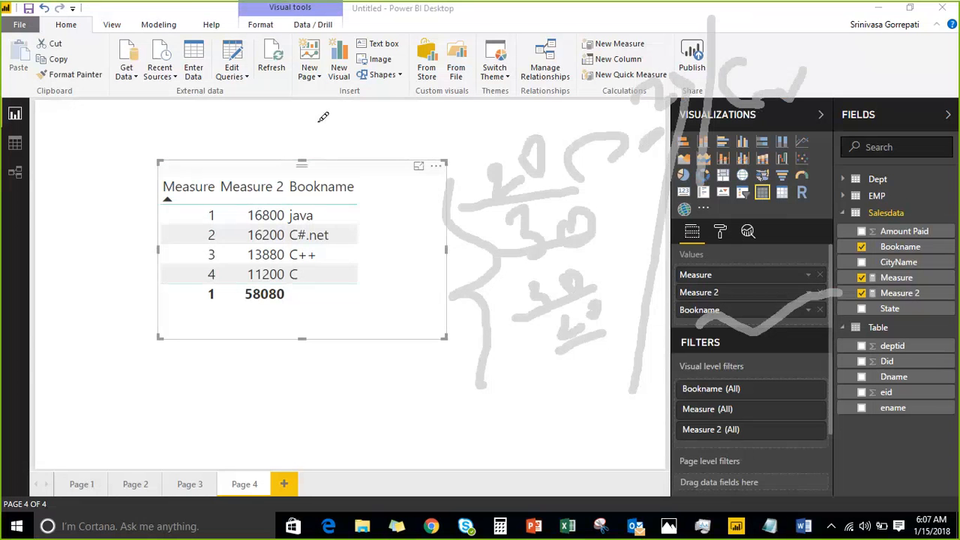
mouse_move(339, 91)
left_mouse_down()
mouse_move(347, 207)
mouse_move(448, 167)
left_mouse_up()
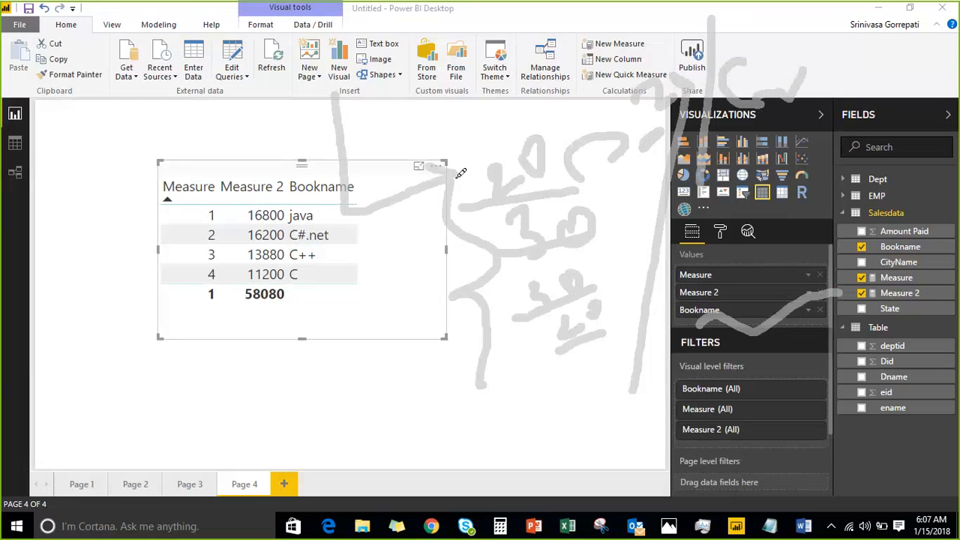
mouse_move(419, 207)
left_mouse_down()
mouse_move(422, 300)
mouse_move(453, 389)
left_mouse_up()
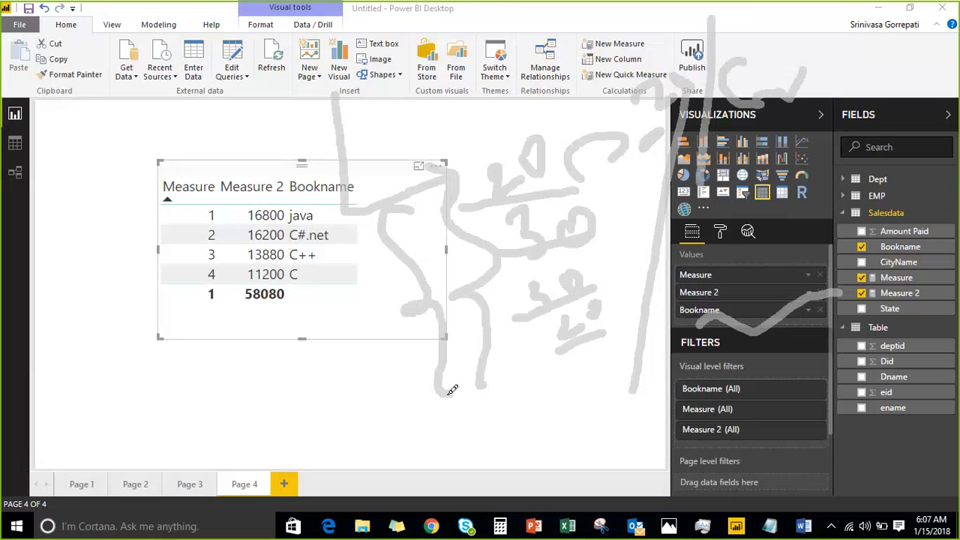
mouse_move(763, 138)
left_mouse_down()
mouse_move(841, 100)
mouse_move(812, 86)
mouse_move(826, 57)
mouse_move(853, 91)
left_mouse_up()
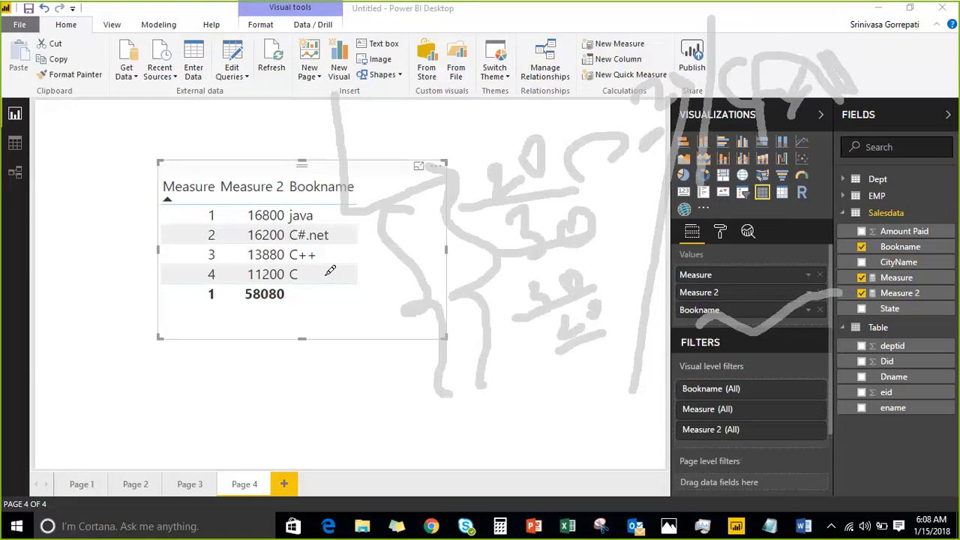
left_click(808, 17)
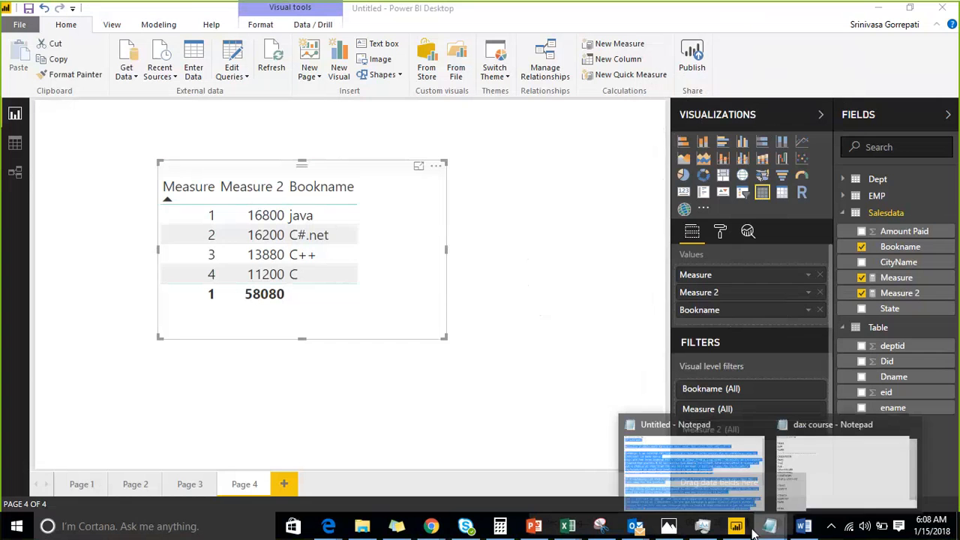
Switch to the dax course notes in Notepad and examine the CROSSGOIN, Rank and top entries in the function list.
left_click(851, 462)
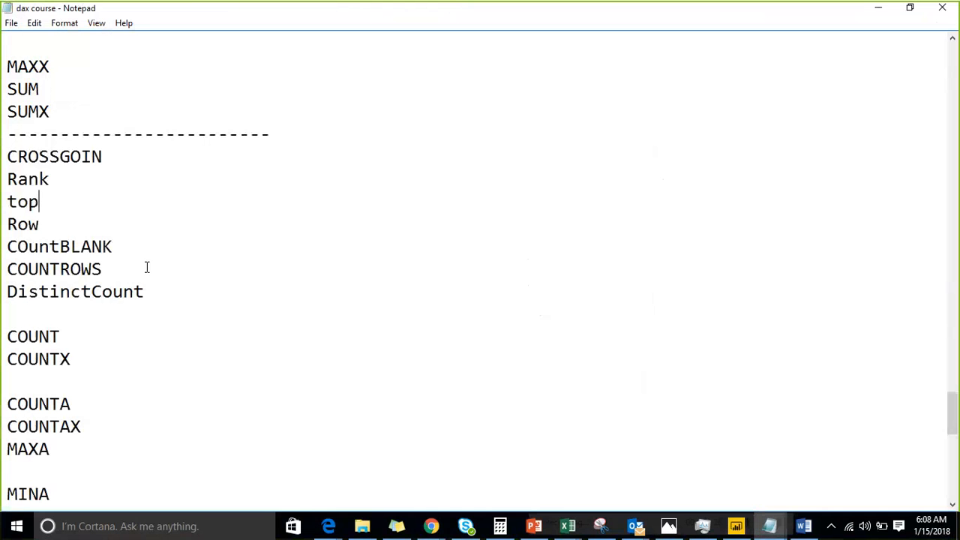
left_click(121, 166)
left_click_drag(113, 173, 8, 135)
left_click(78, 172)
key("shift+Up")
key("shift+Home")
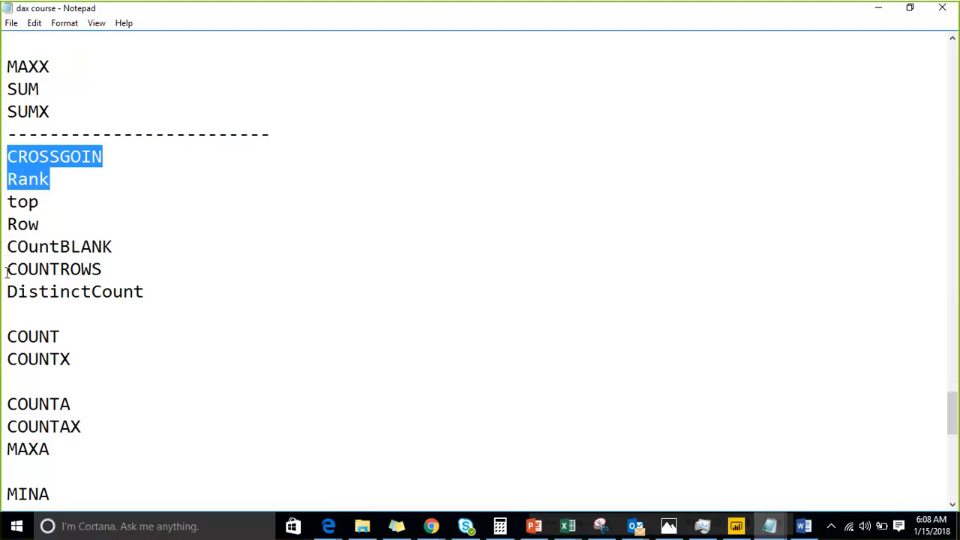
left_click(87, 210)
Switch back to Power BI Desktop, add a new report page and show the data rows of the tables.
left_click(736, 526)
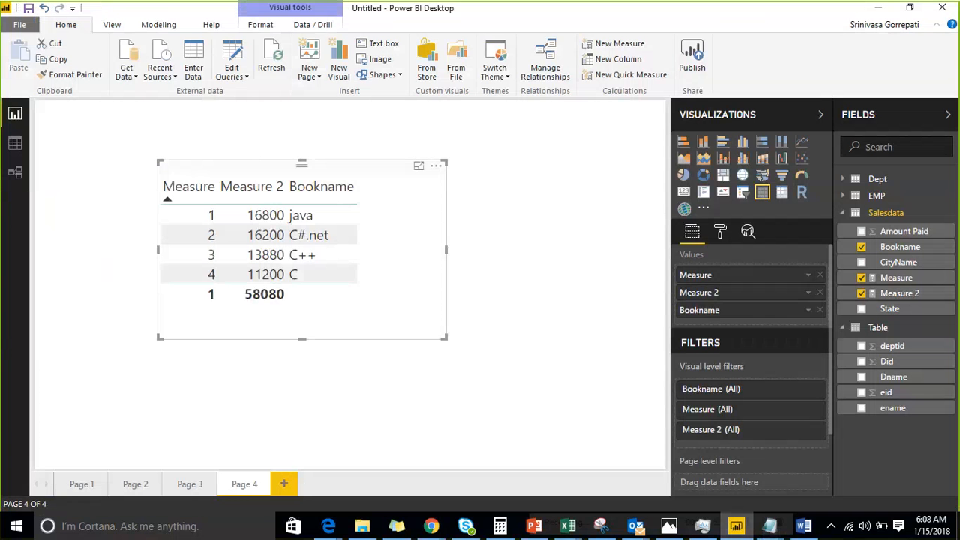
left_click(285, 485)
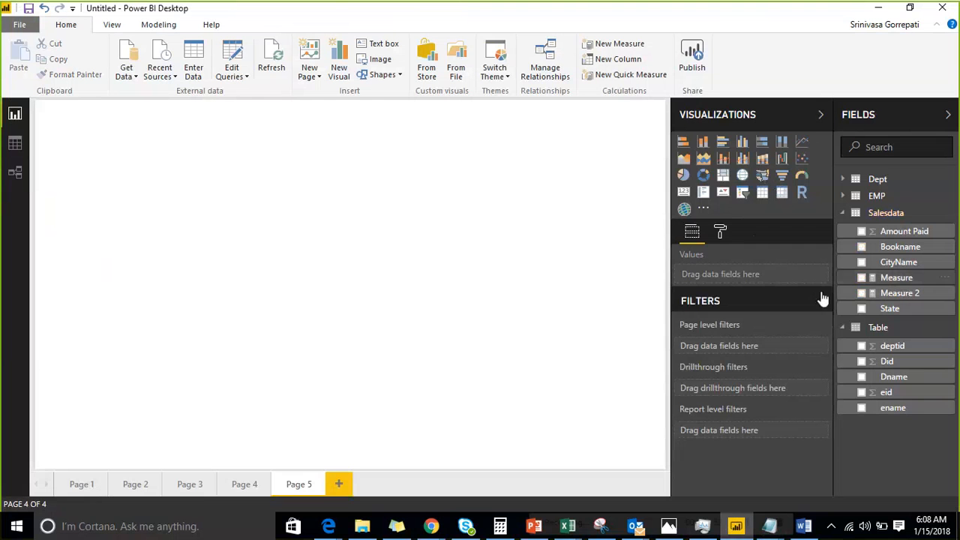
left_click(889, 213)
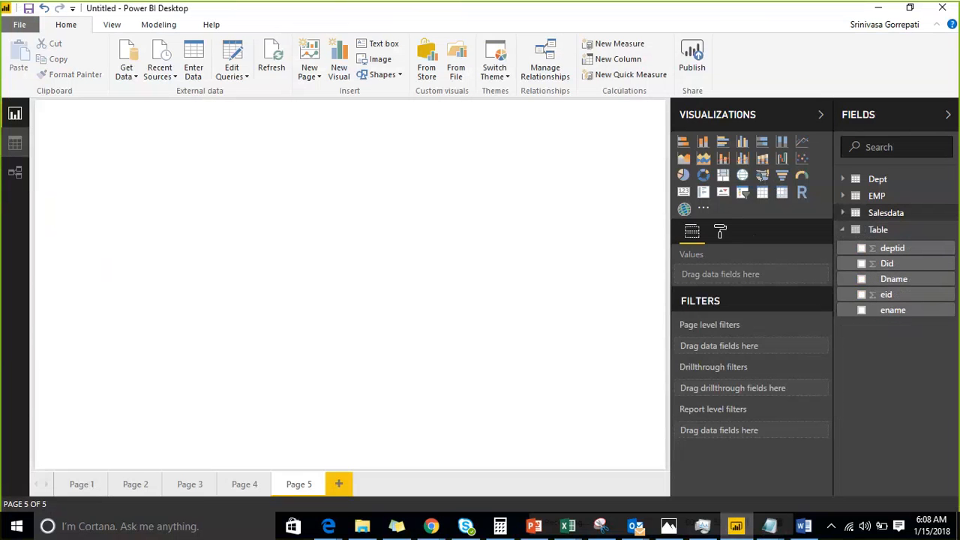
left_click(13, 143)
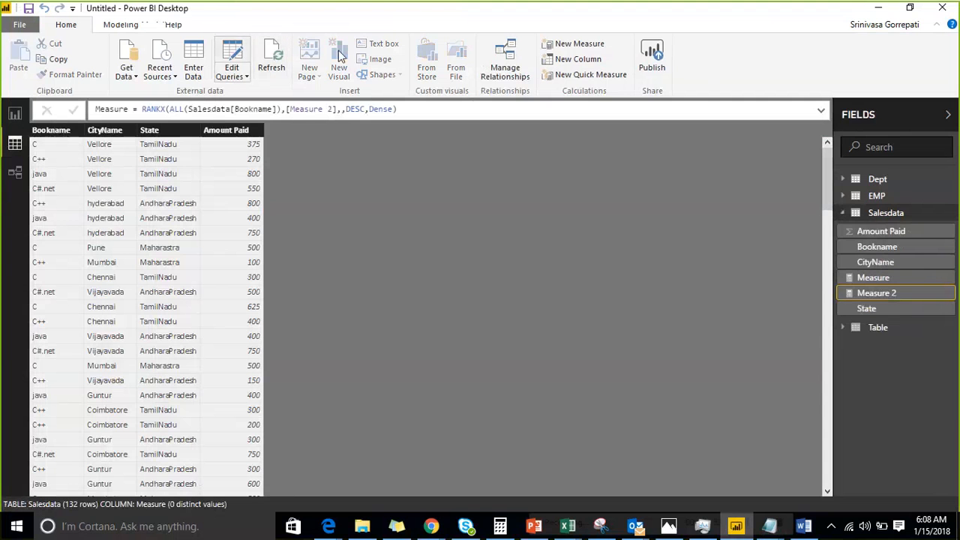
Create a new calculated table and begin its formula as TOPN(5,Salesdata.
left_click(120, 26)
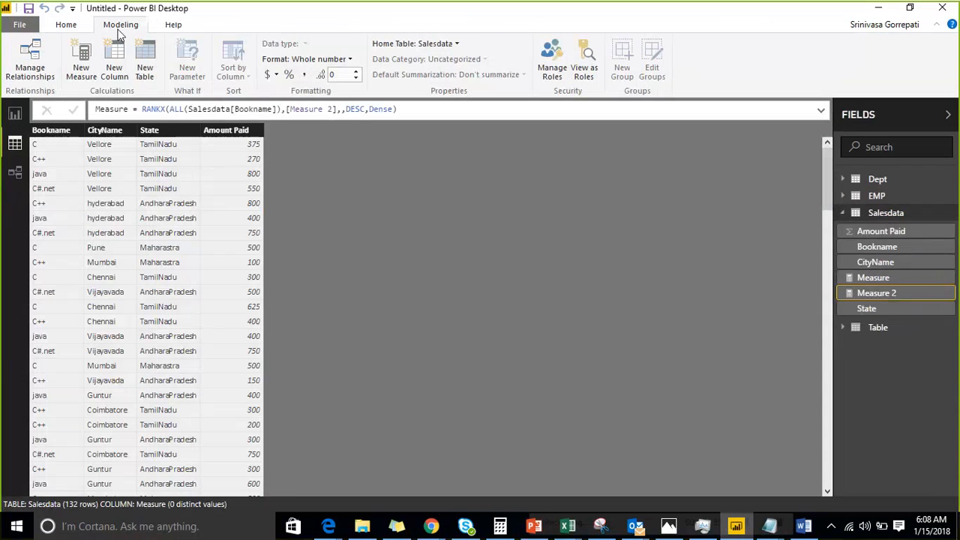
left_click(145, 72)
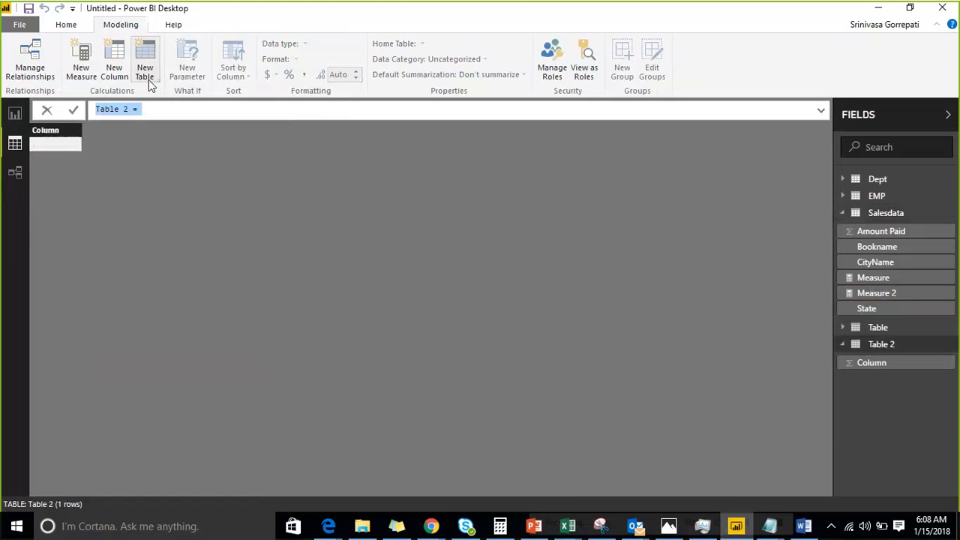
left_click(246, 113)
type("To")
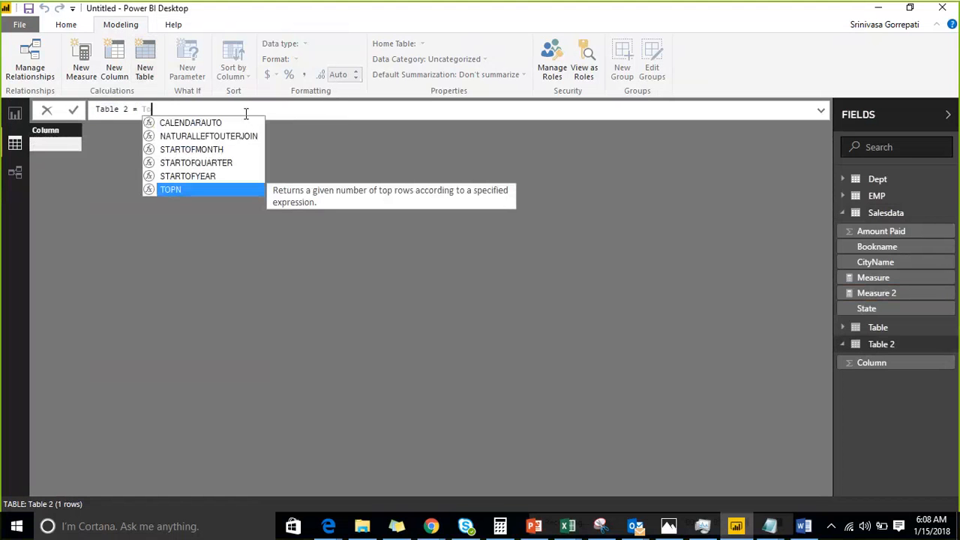
key("Tab")
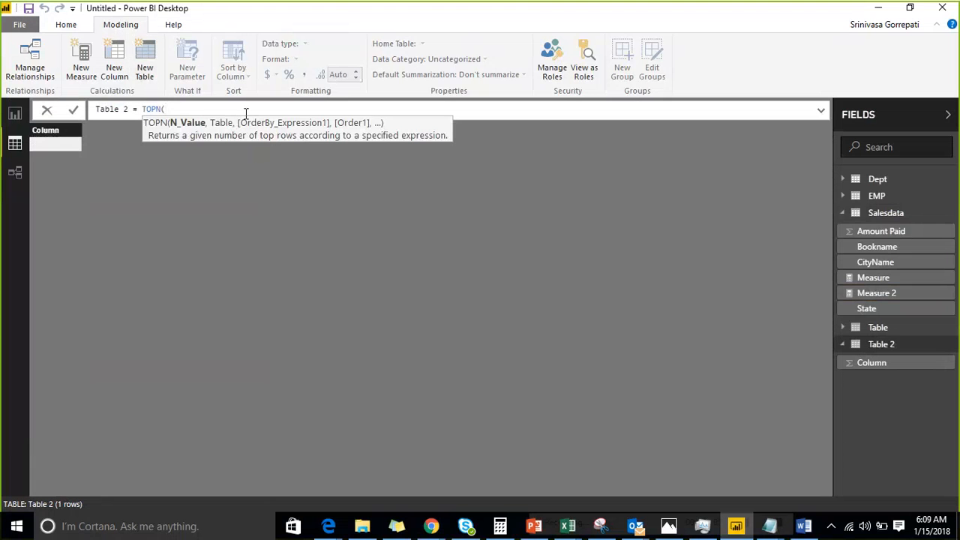
type("5,")
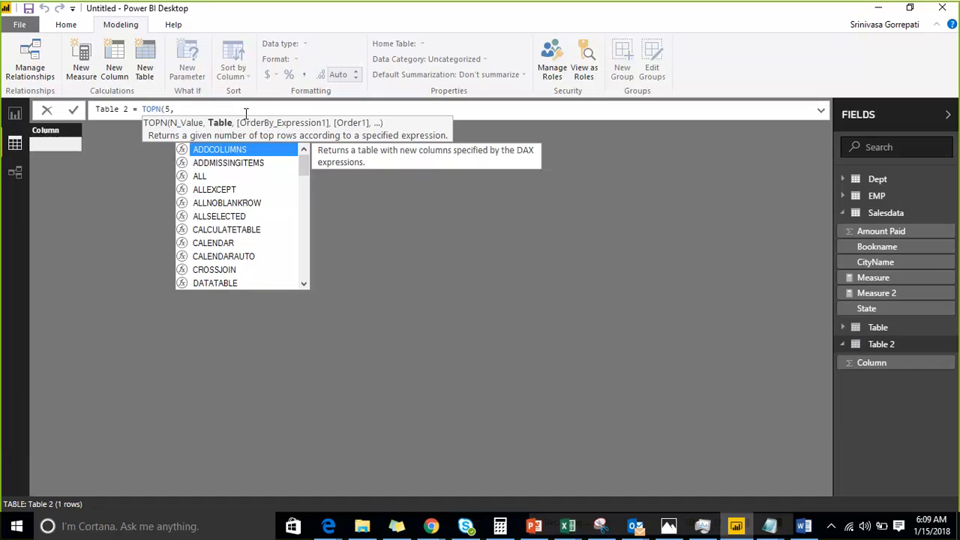
type(" sales")
key("Tab")
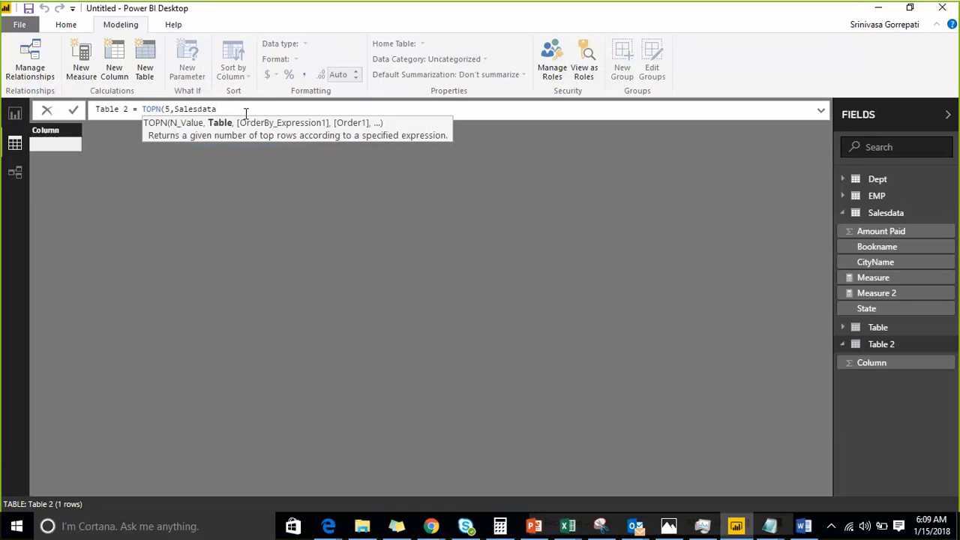
Complete the TOPN formula with [Measure 2] as the order-by expression and DESC as the order, and commit it.
type(",")
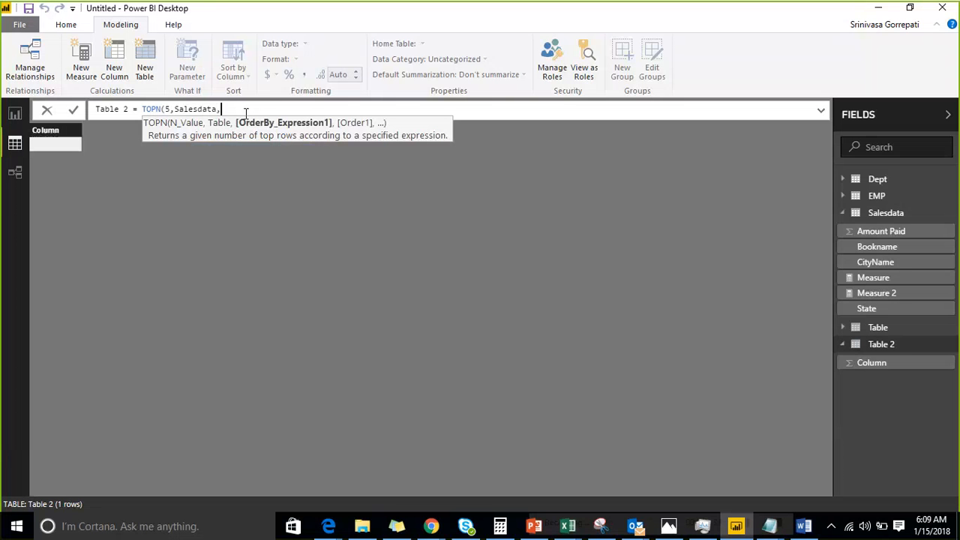
type("me")
key("Escape")
type("as")
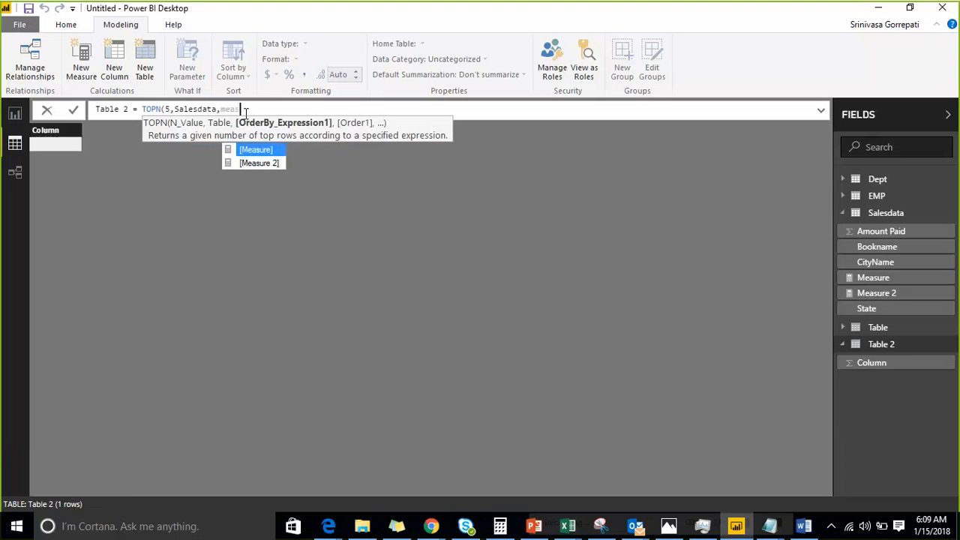
key("Tab")
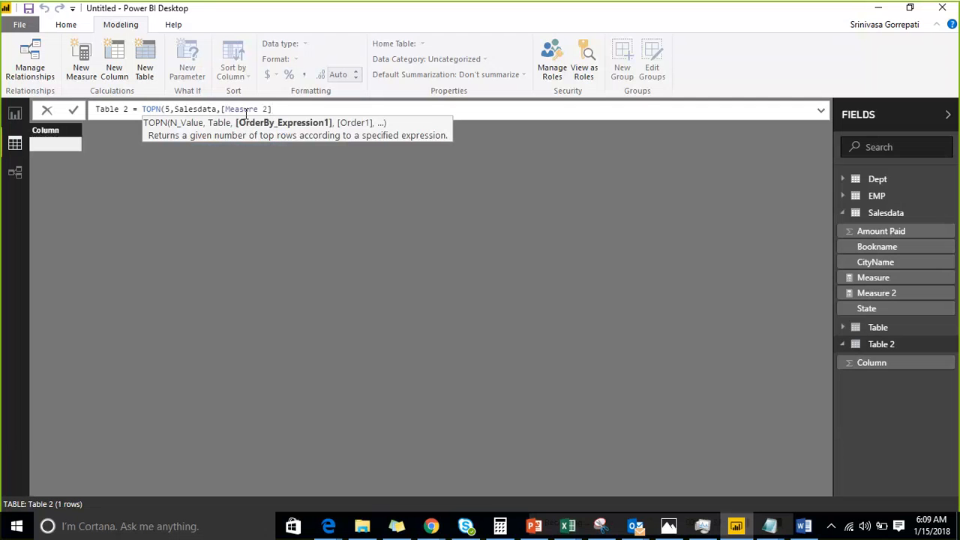
type(",")
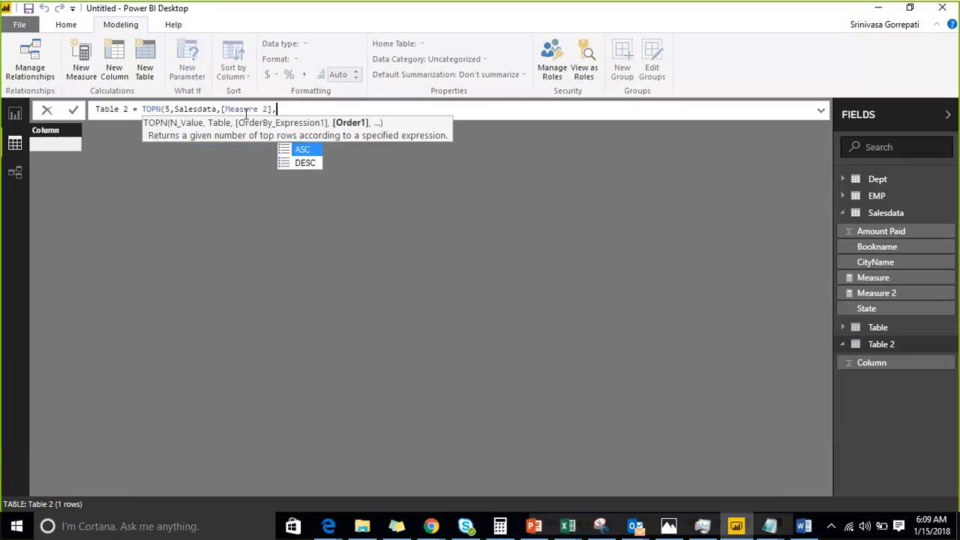
key("Down")
key("Tab")
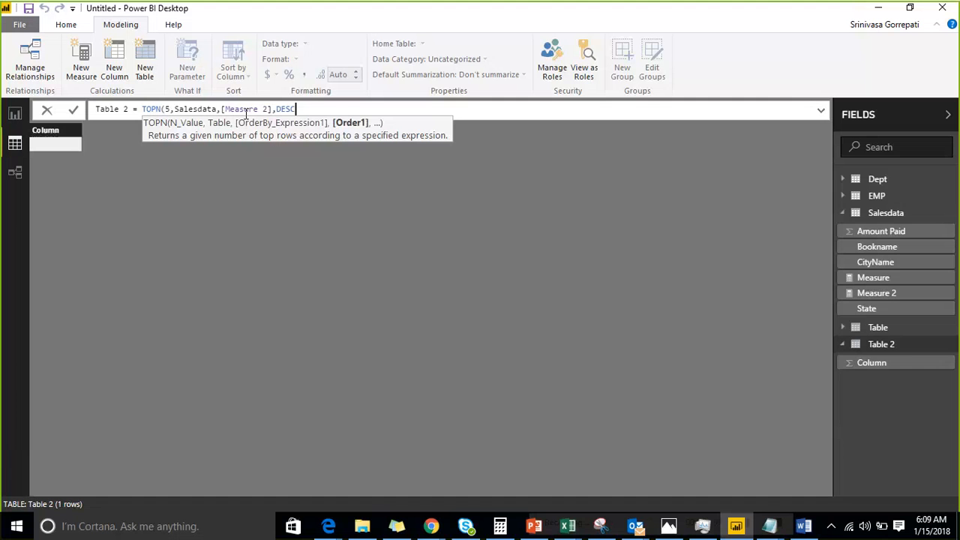
type(",")
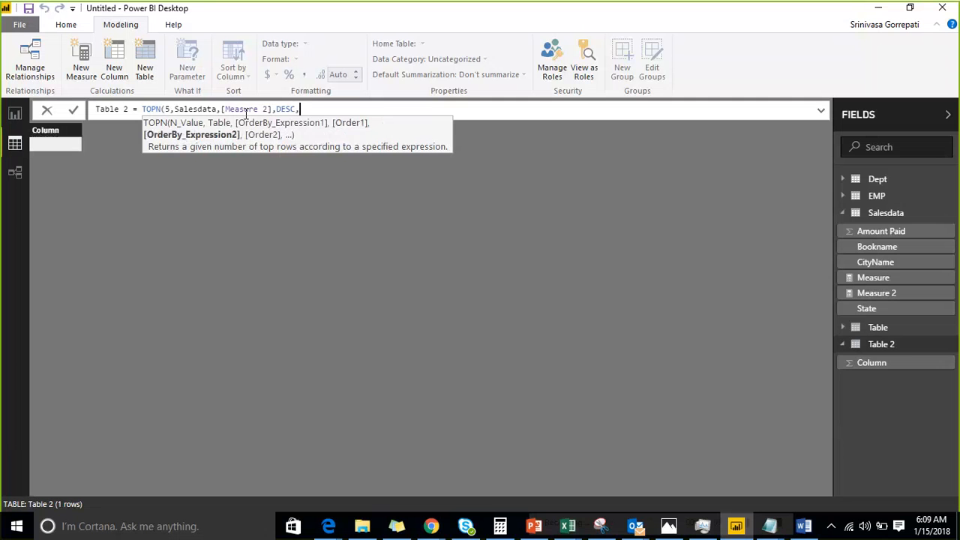
key("BackSpace")
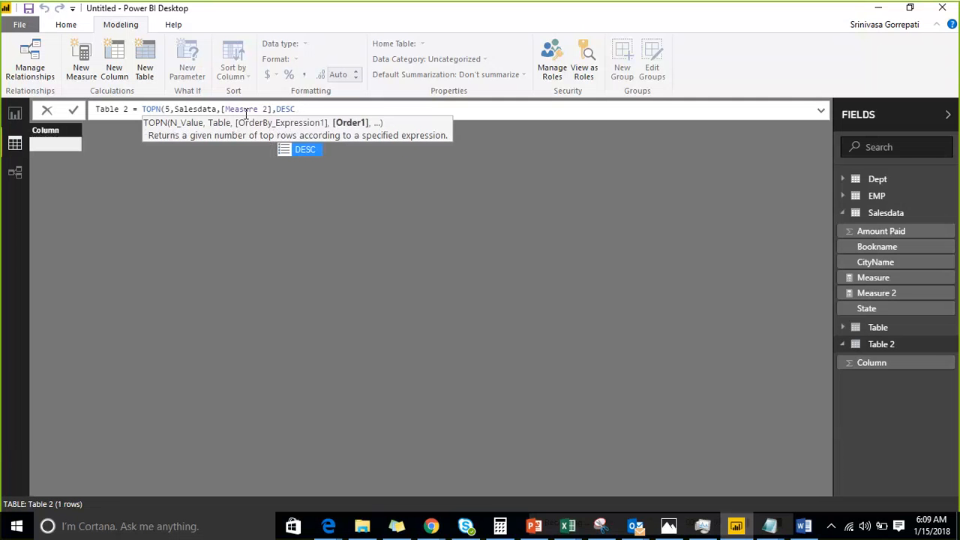
type(")")
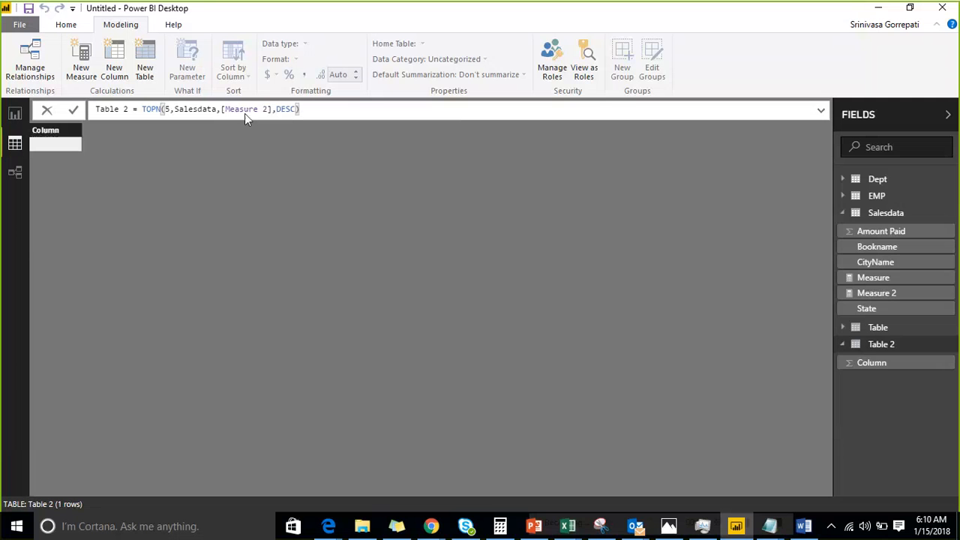
key("Return")
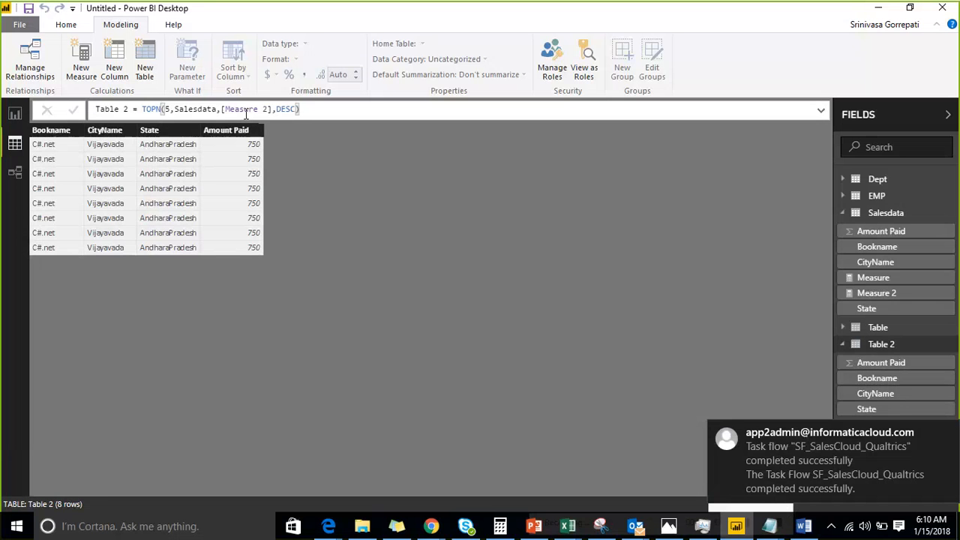
Change the TOPN row count in the Table 2 formula to 10 and commit it.
left_click(146, 110)
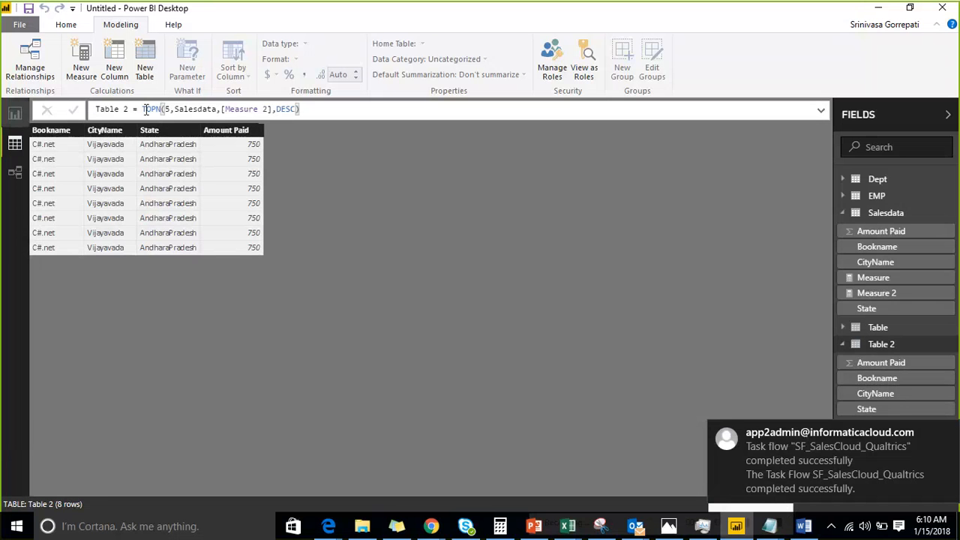
left_click(174, 109)
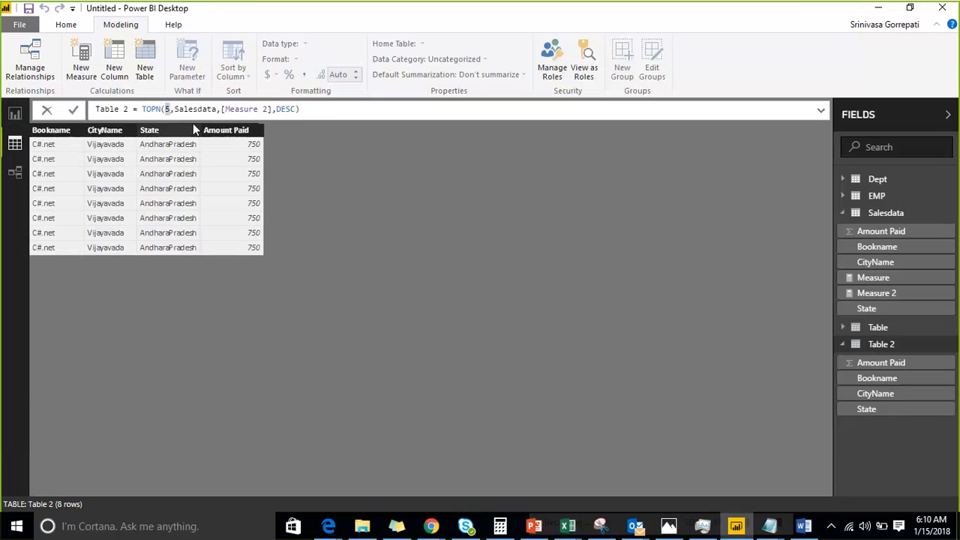
type("10")
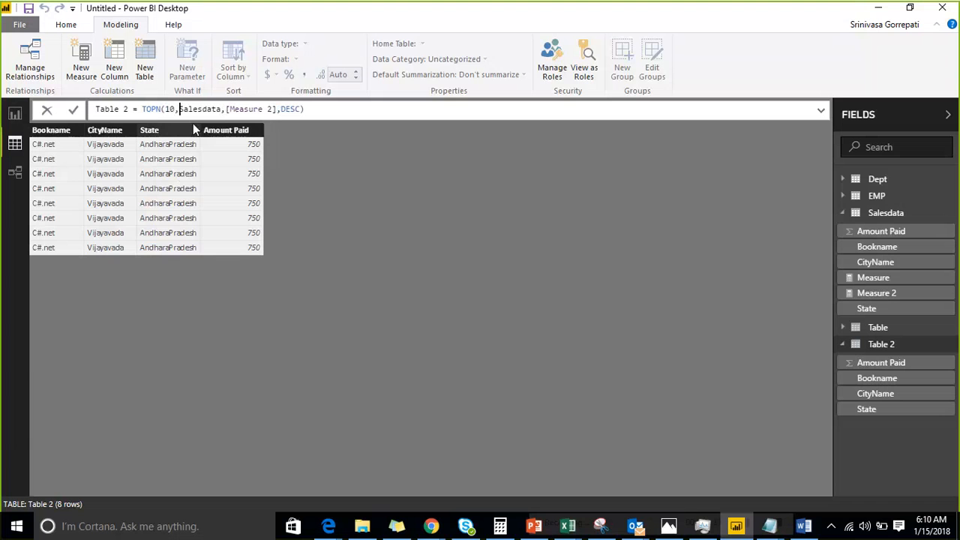
key("Return")
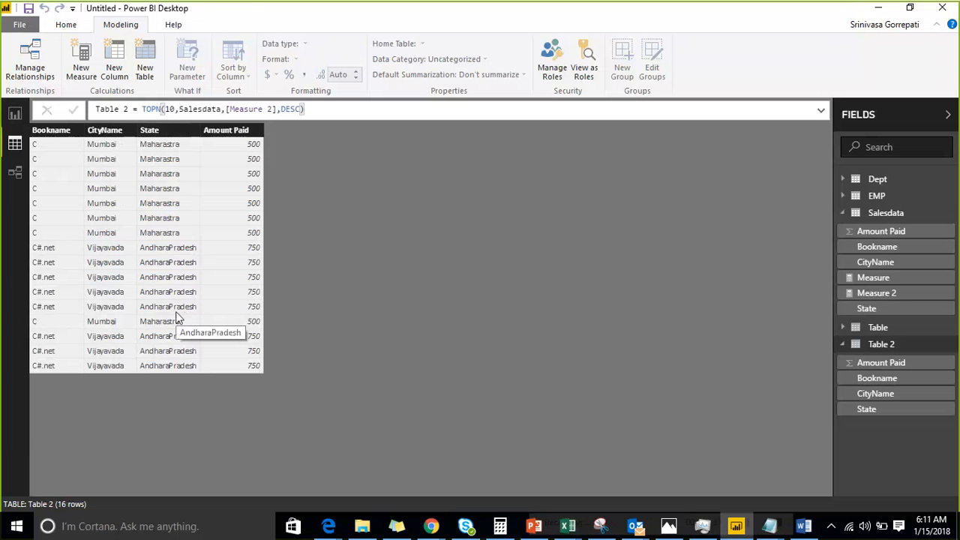
Examine the State and Bookname columns of Table 2 and the rows of the EMP table.
left_click(171, 275)
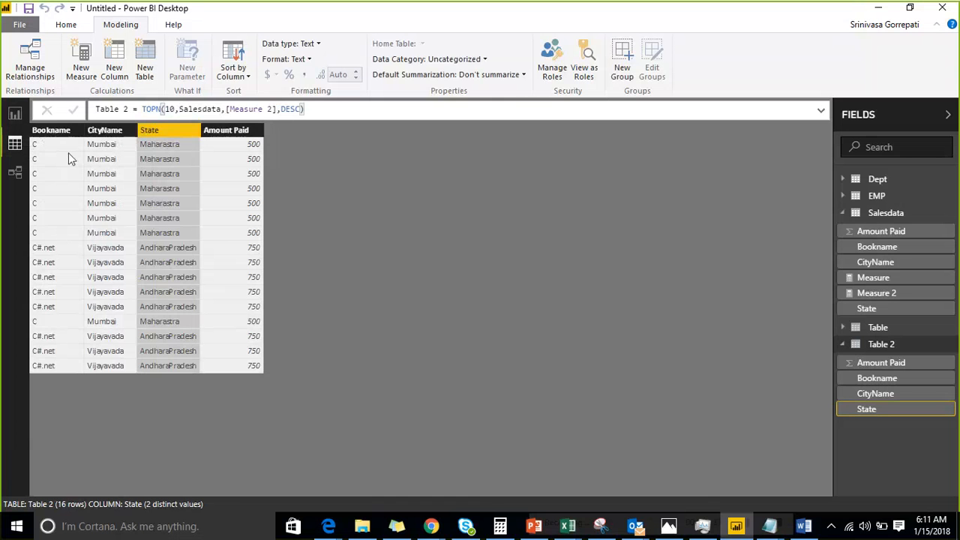
left_click(66, 134)
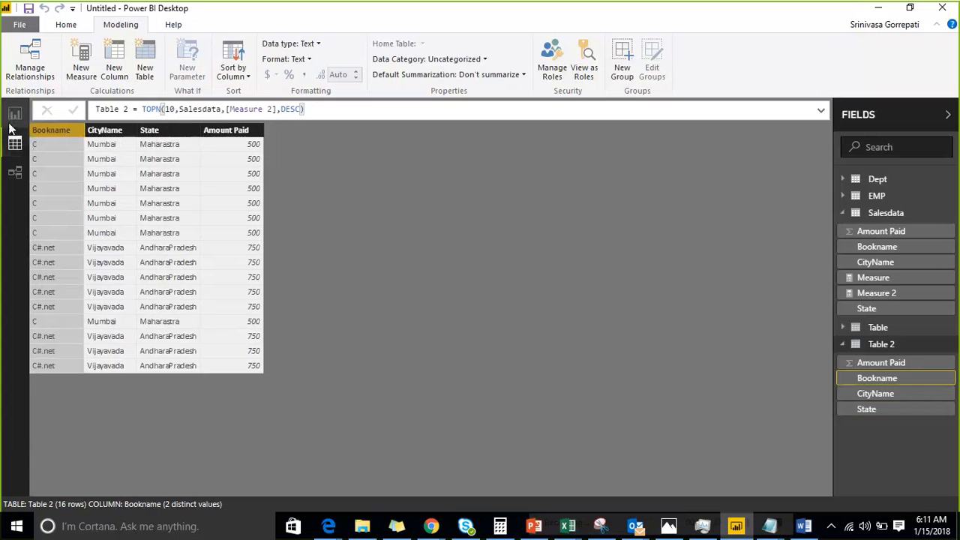
left_click(900, 197)
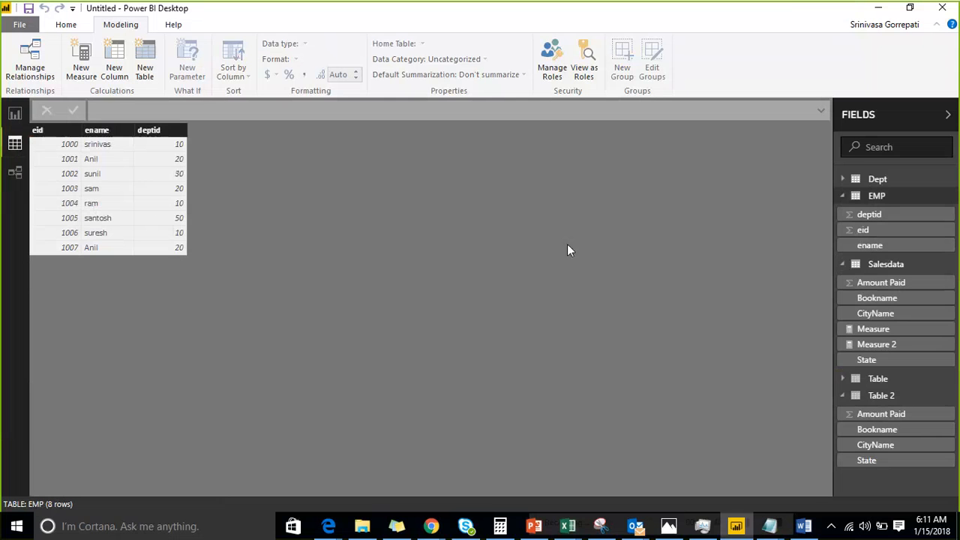
Create another calculated table and enter the formula TOPN(3,Salesdata,eid ,DESC).
left_click(145, 69)
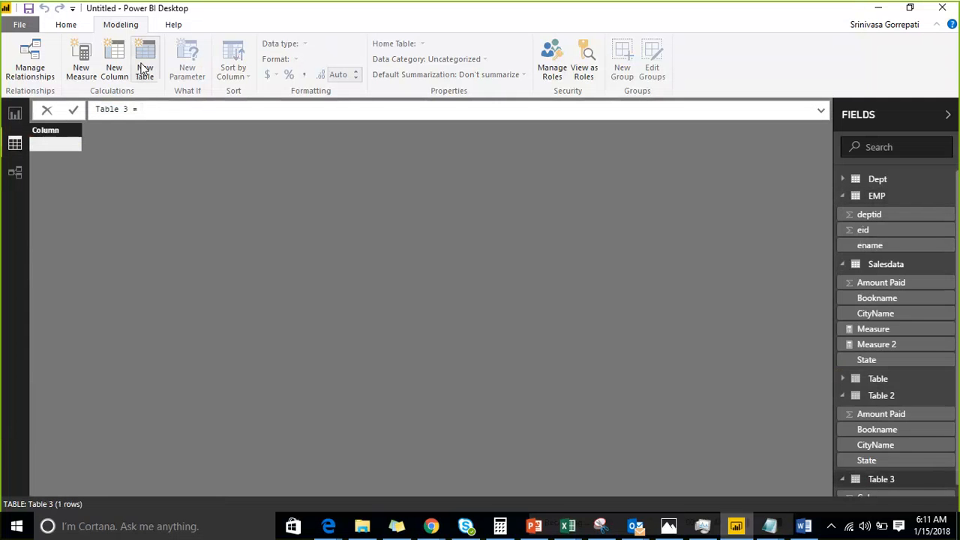
type("TOPN(")
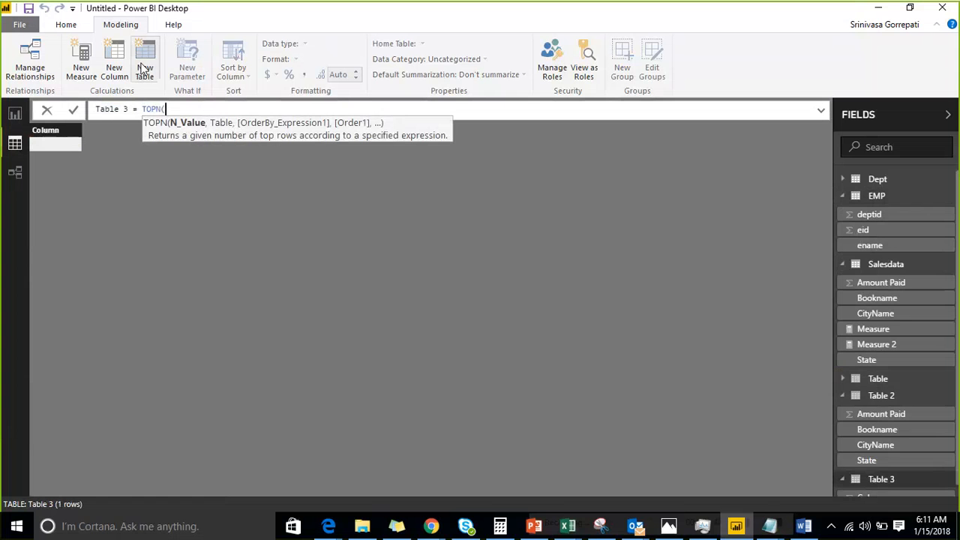
type("3,")
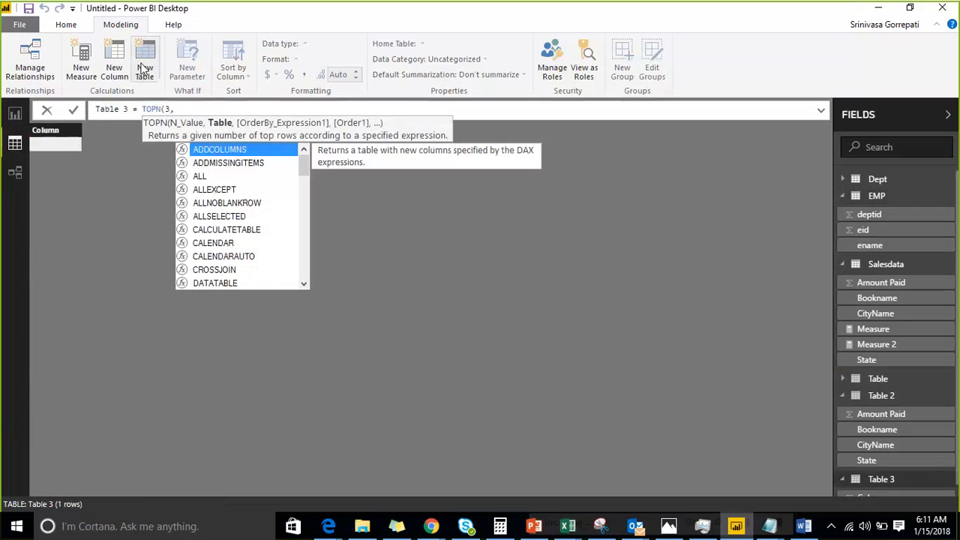
type("Salesdata")
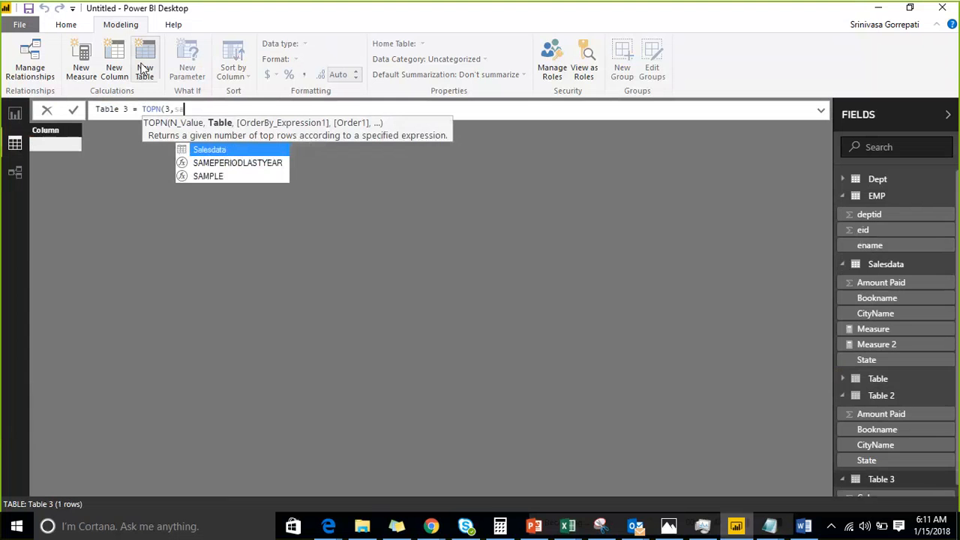
type(",")
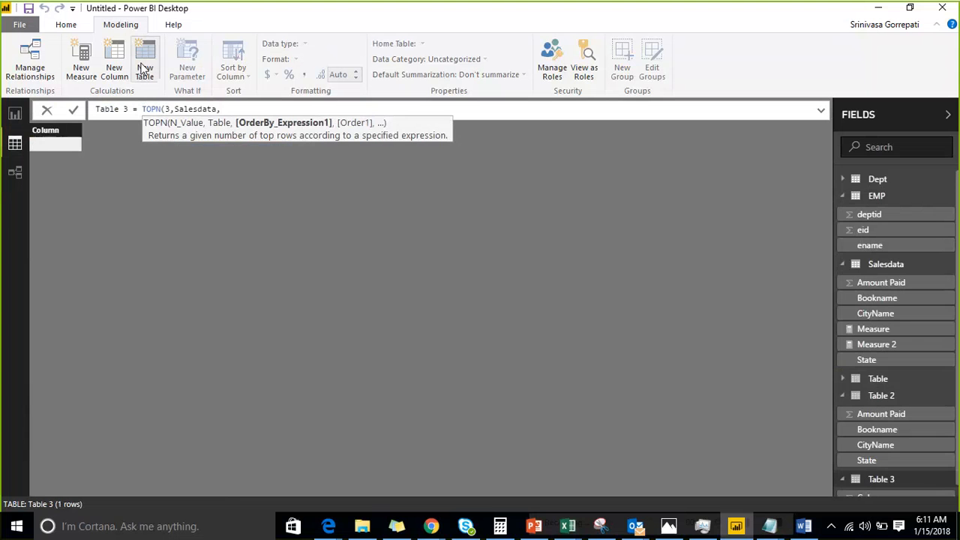
type("eid ,")
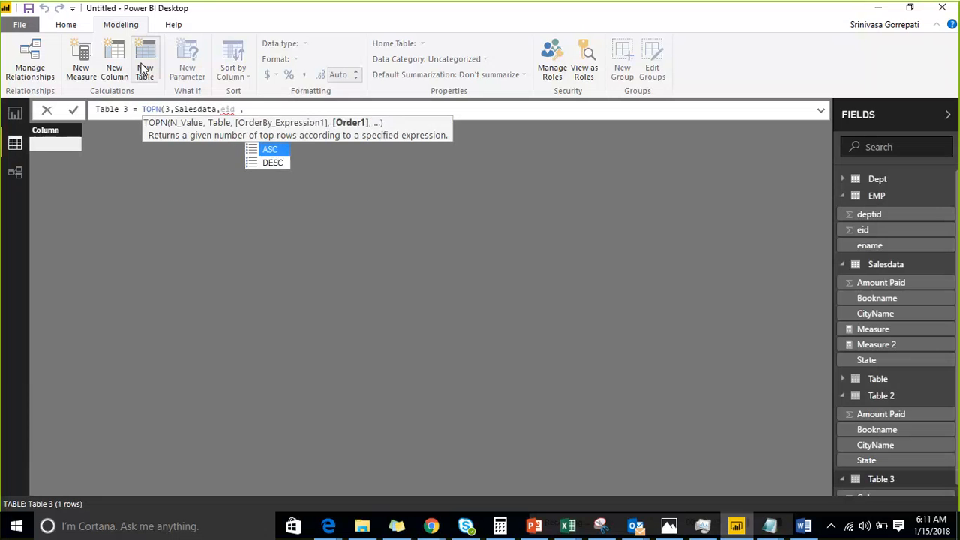
key("Down")
key("Tab")
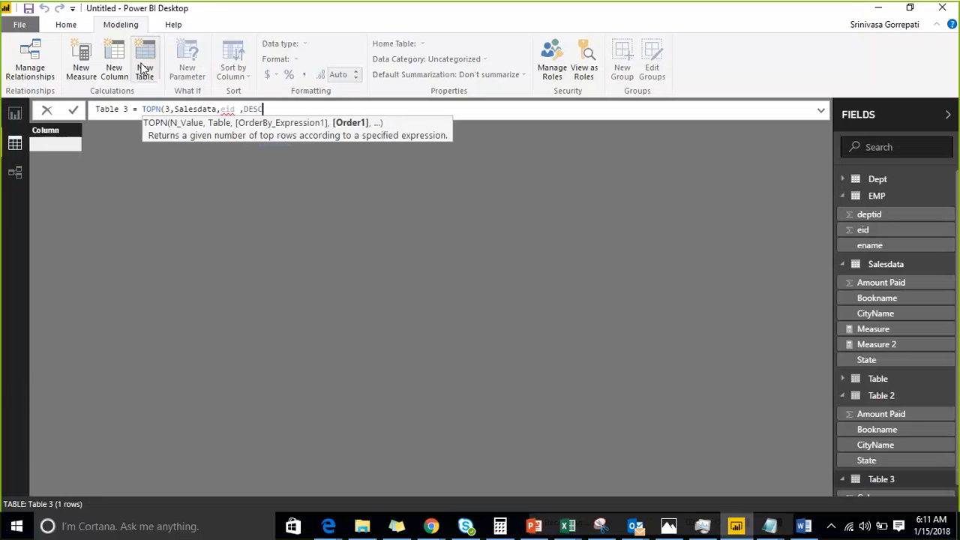
type(")")
Replace the Salesdata and eid arguments with EMP and EMP[eid] in the TOPN formula, and commit it.
key("Left")
key("Left")
key("Left")
key("Left")
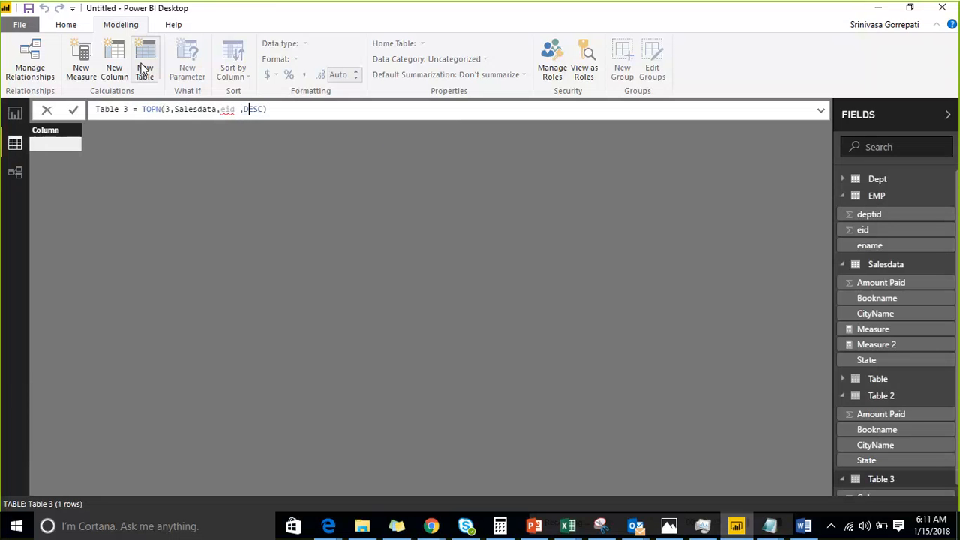
key("Left")
key("Left")
key("Left")
key("ctrl+shift+Left")
key("shift+Right")
key("ctrl+shift+Left")
key("ctrl+shift+Left")
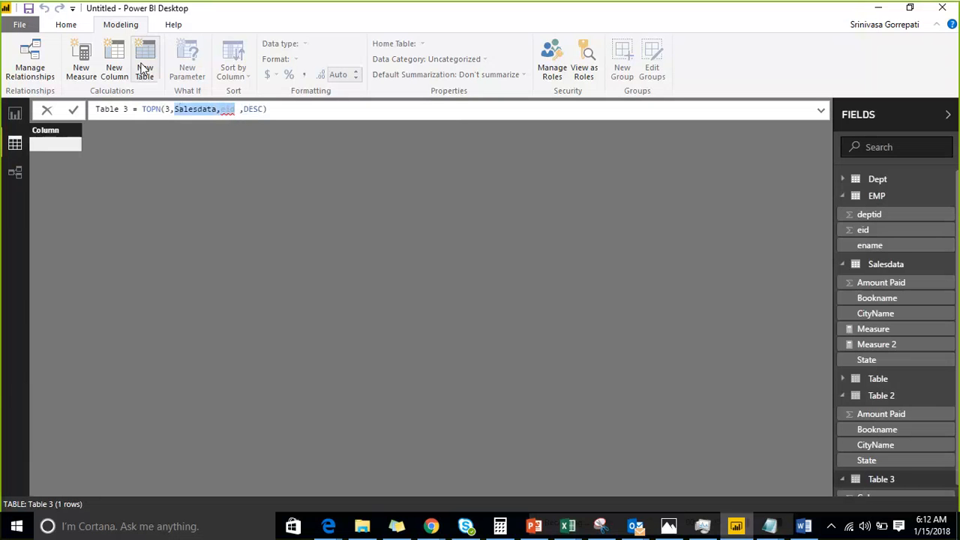
type("emp")
key("Tab")
type(",em")
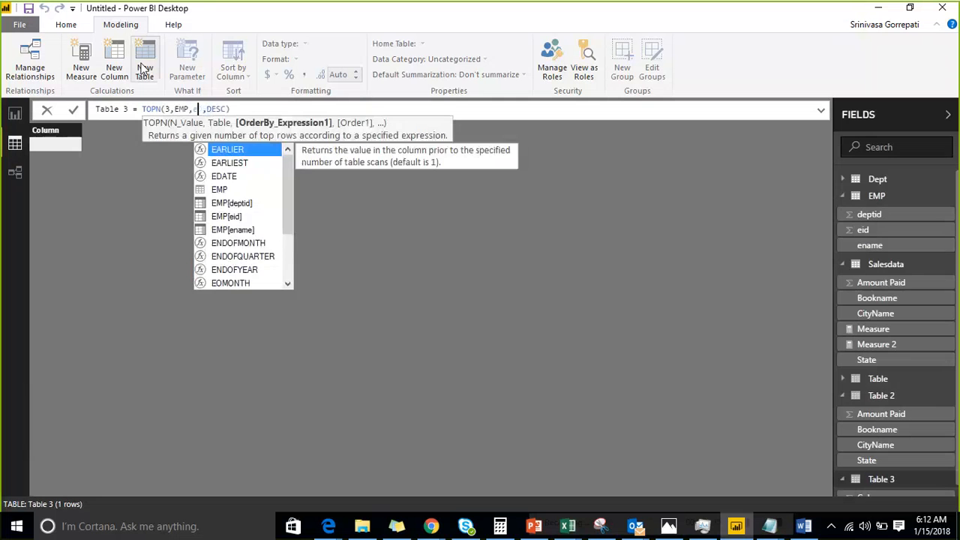
key("Down")
key("Down")
key("Tab")
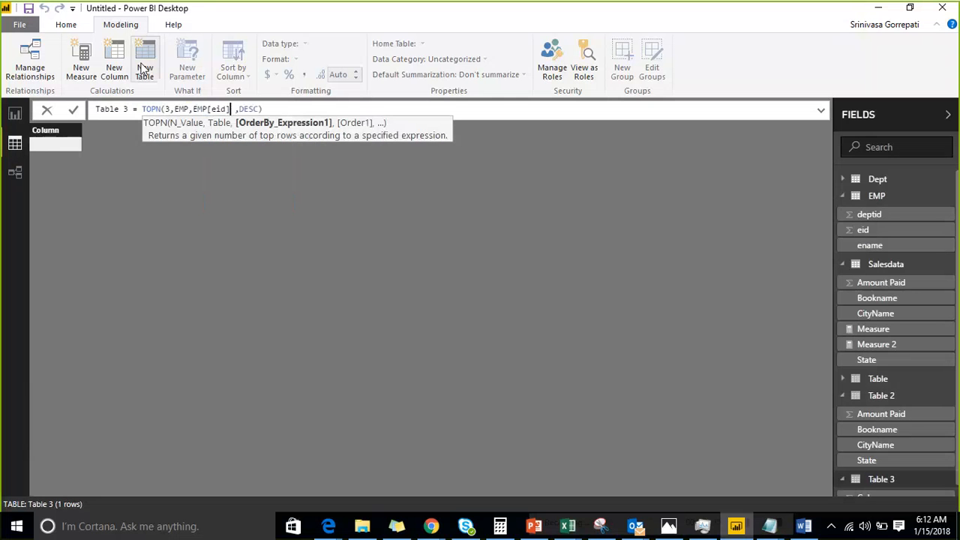
key("End")
key("Return")
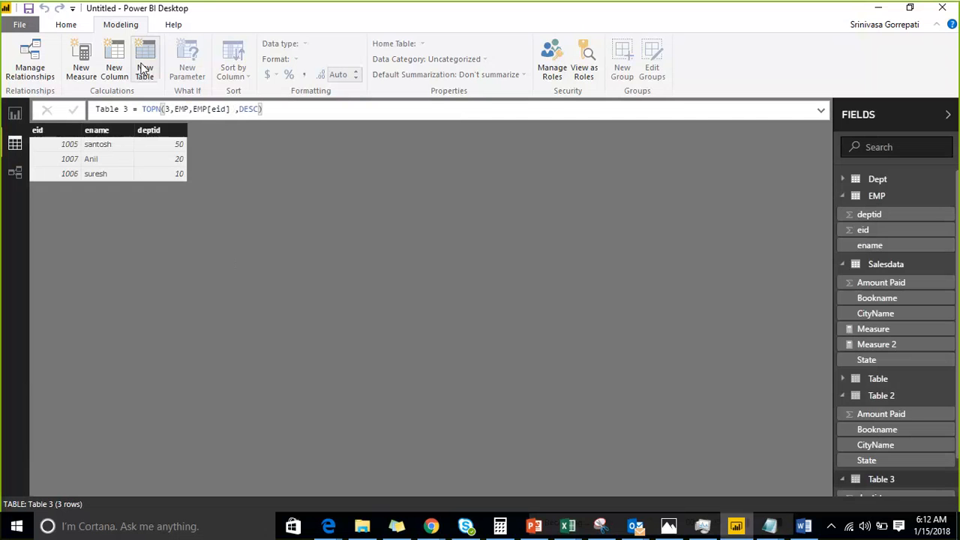
Change the TOPN row count in the Table 3 formula to 5 and commit it.
left_click(174, 110)
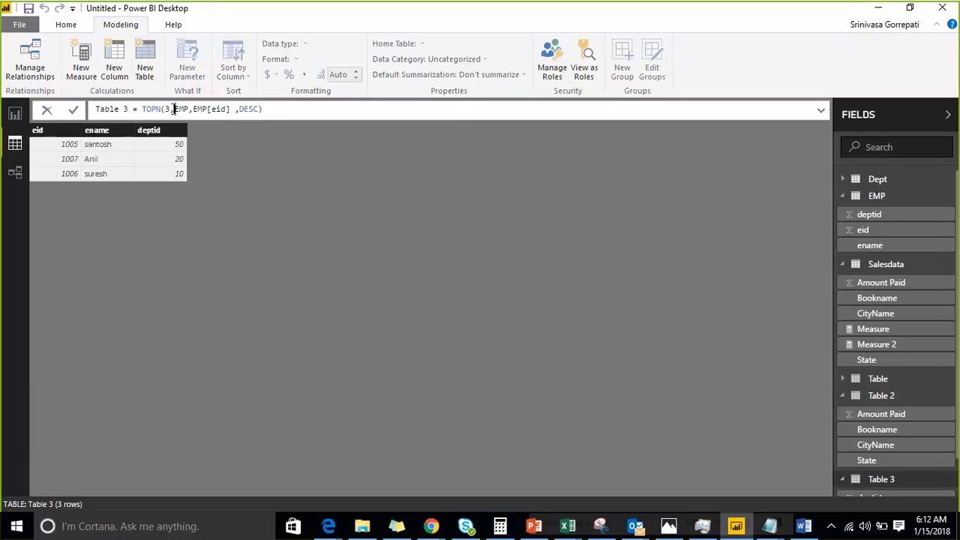
key("BackSpace")
type("5")
key("Return")
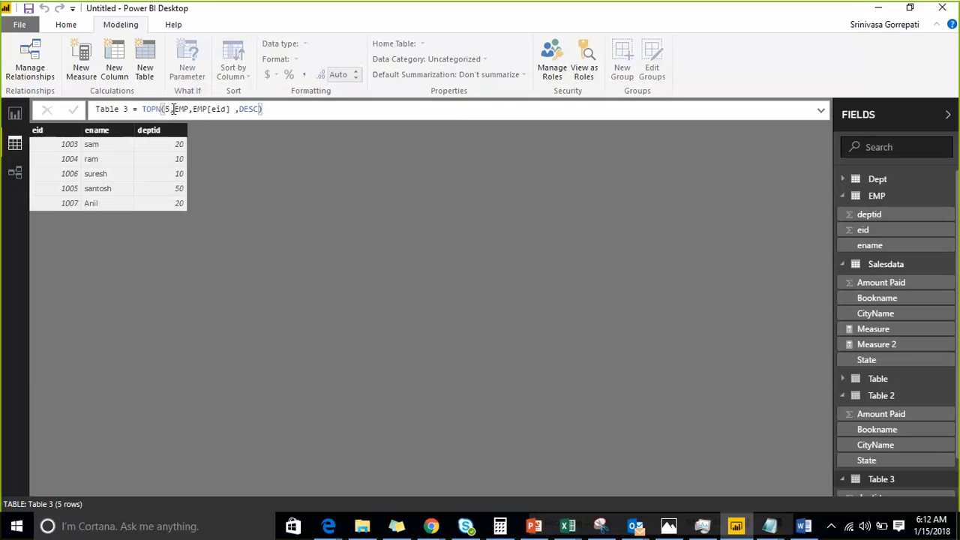
Set the TOPN row count in the Table 3 formula to 2 and commit it.
left_click(175, 110)
key("Delete")
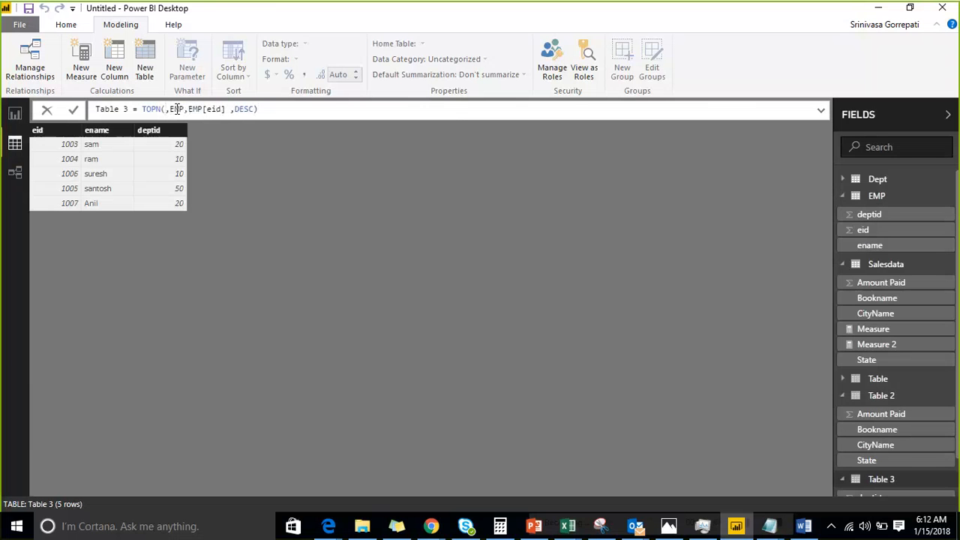
type("2")
key("Return")
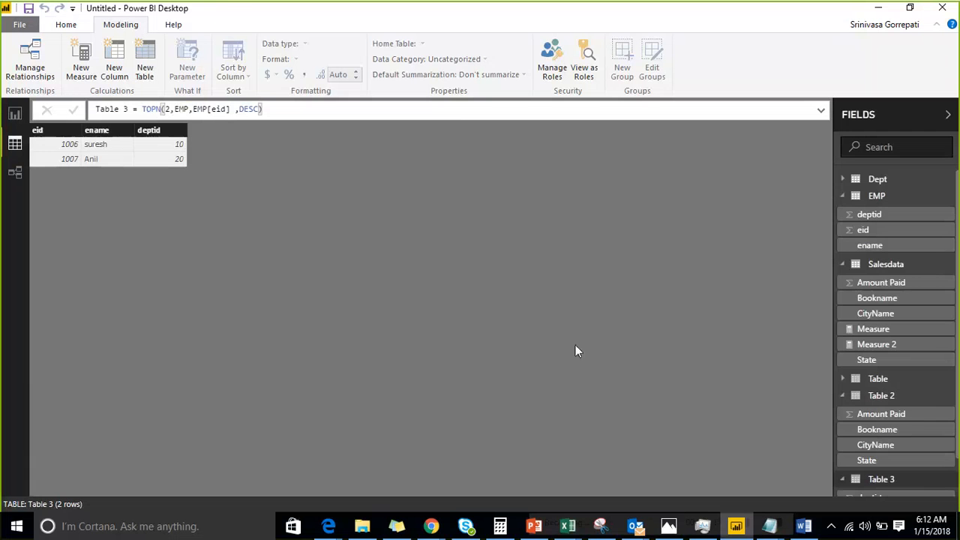
Switch to the dax course notes in Notepad, highlight CROSSGOIN, Rank and top, and return to Power BI Desktop.
left_click(769, 526)
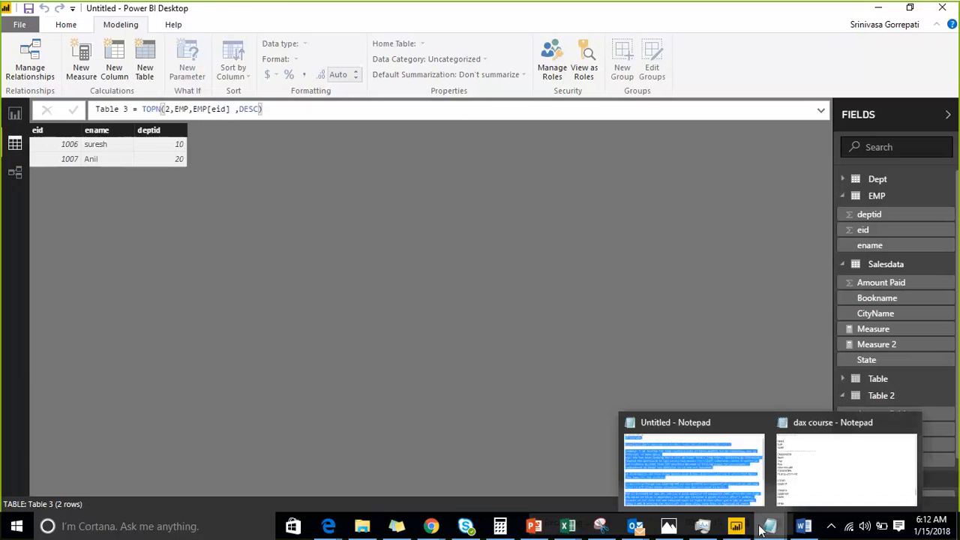
left_click(797, 473)
left_click_drag(39, 202, 8, 156)
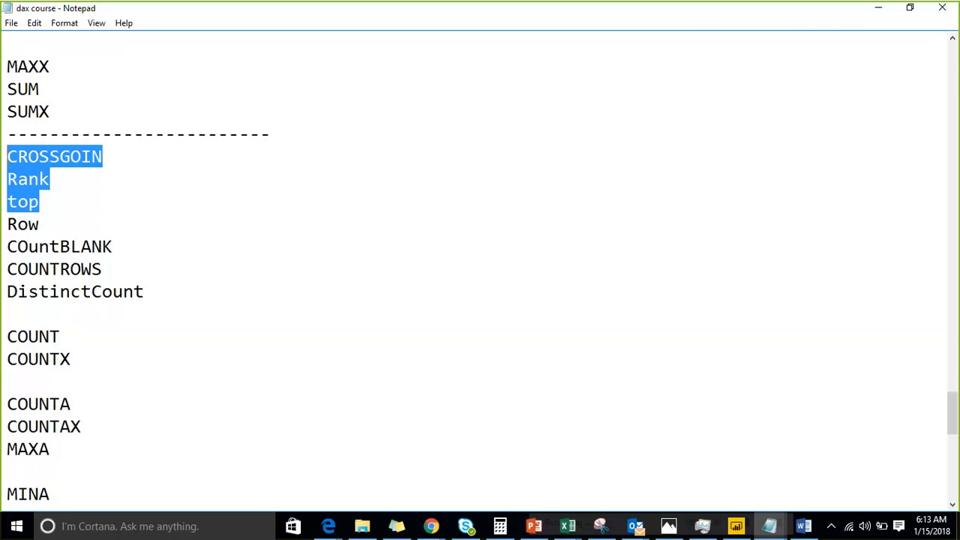
left_click(877, 9)
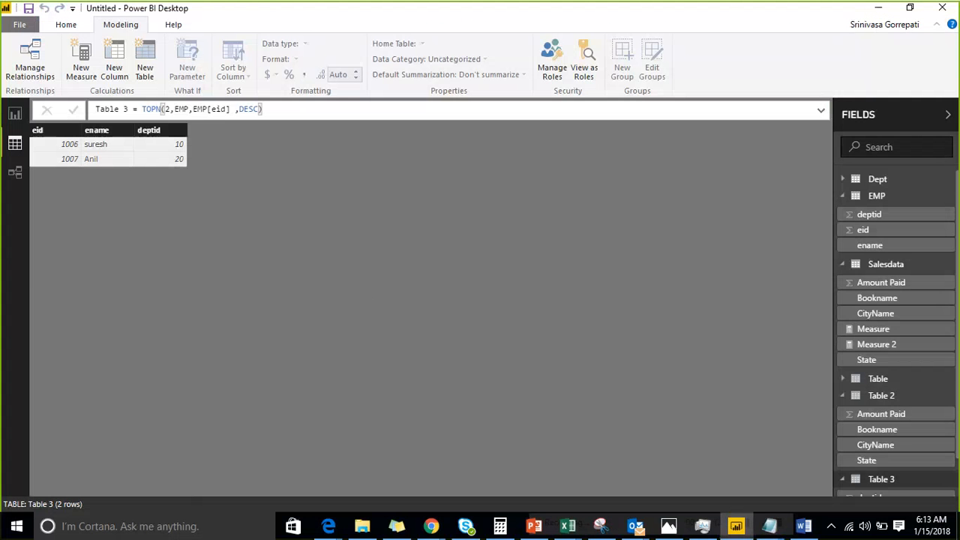
Display the rows of the Salesdata table.
left_click(900, 267)
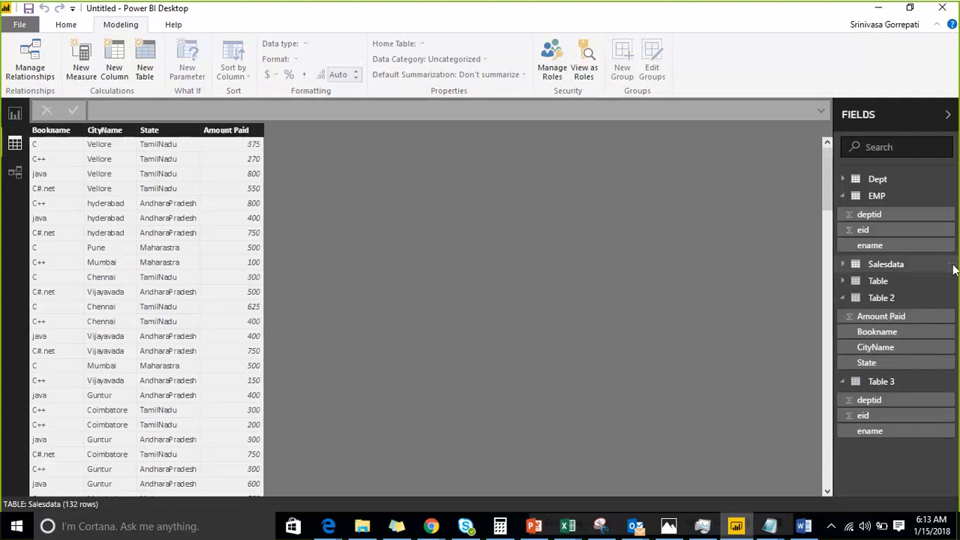
right_click(901, 265)
left_click(453, 266)
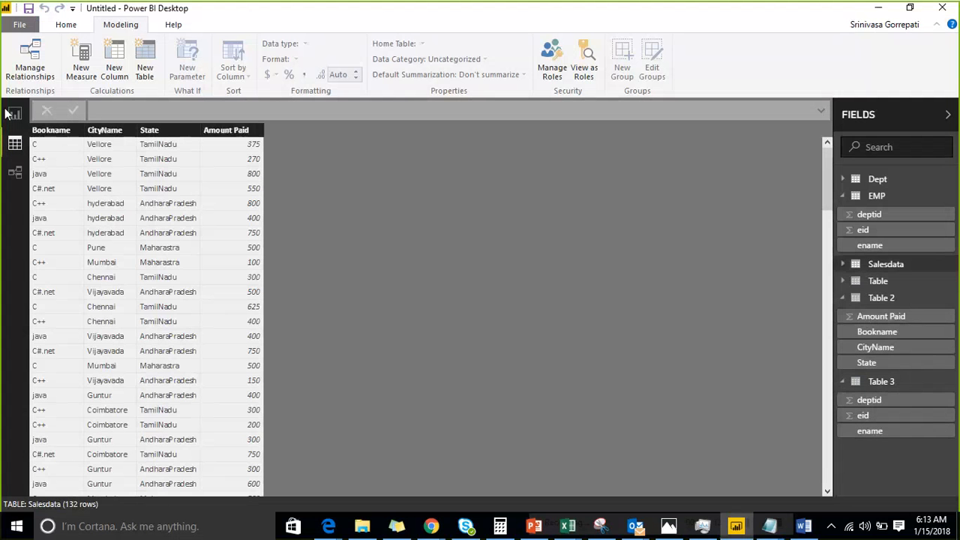
Create another calculated table and begin its formula with the ROW function.
left_click(150, 73)
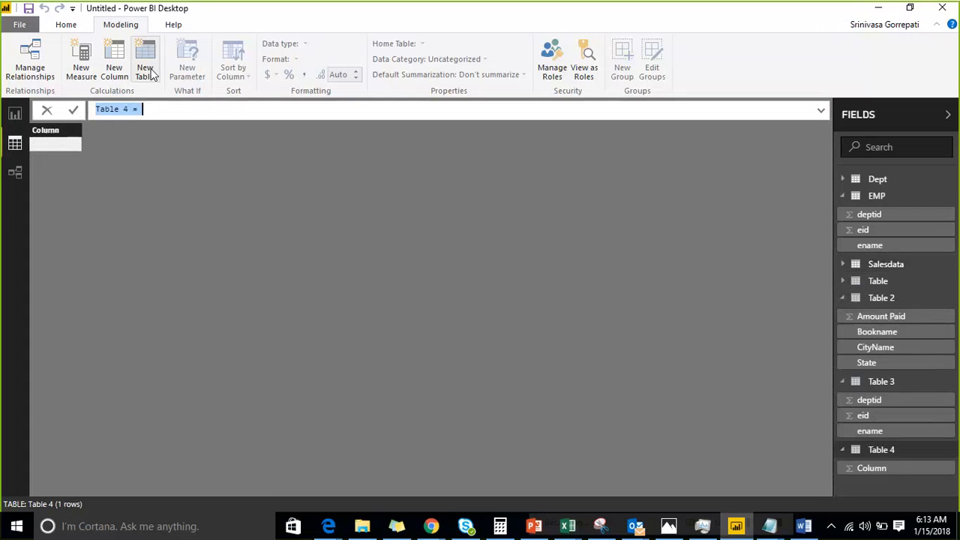
key("Right")
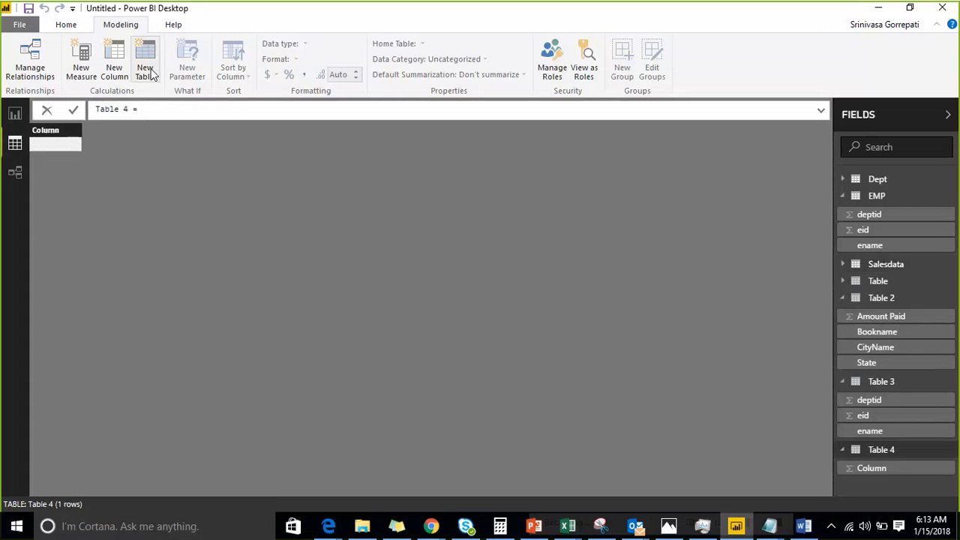
type("ro")
key("Tab")
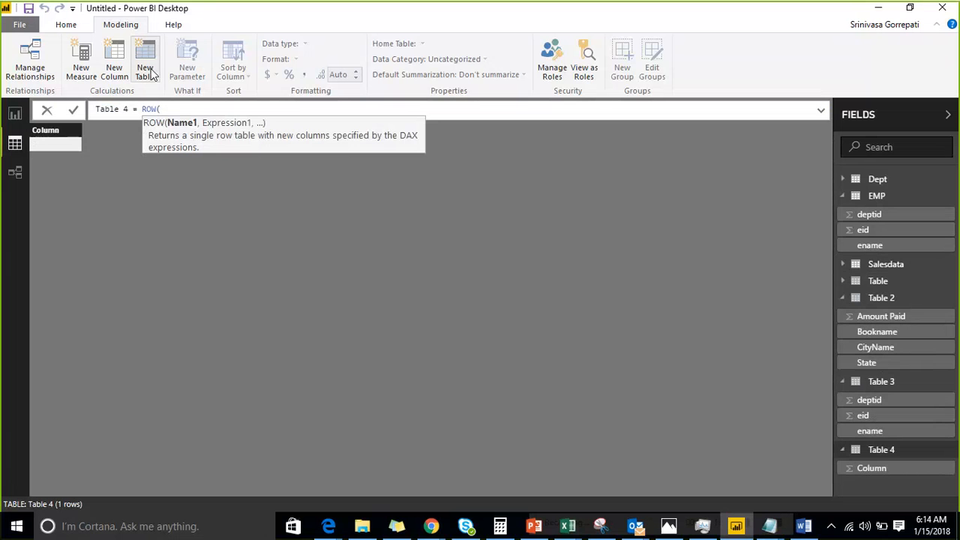
type("s")
type("mtpaid")
type(",")
key("BackSpace")
key("BackSpace")
key("BackSpace")
key("BackSpace")
key("BackSpace")
key("BackSpace")
key("BackSpace")
key("BackSpace")
Enter the quoted name "amtpaid" as the first argument of the ROW function.
type("amtpaid\"")
key("Left")
key("Left")
key("Left")
key("Left")
key("Left")
key("Left")
key("Left")
key("Left")
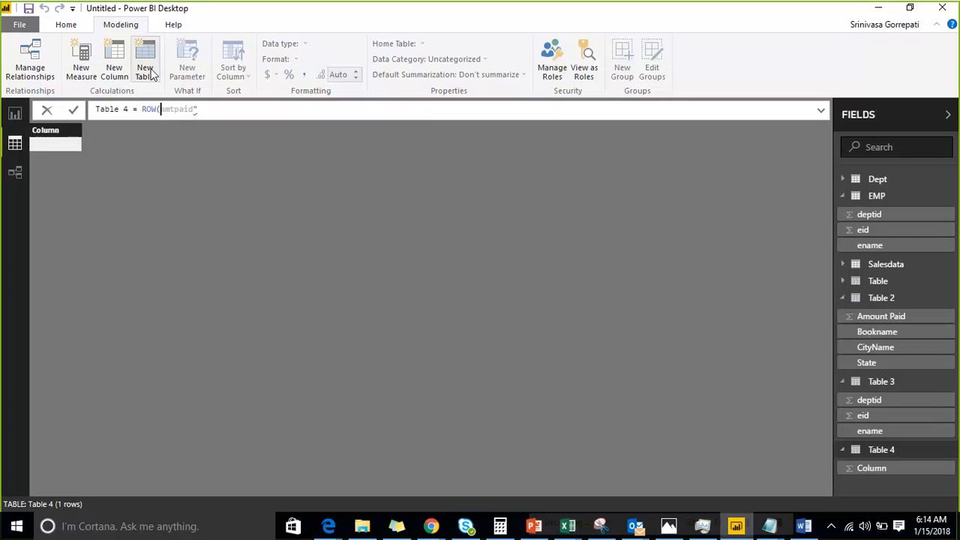
type("\"amtpaid")
key("End")
Complete the ROW formula with the expression SUM(Salesdata[Amount Paid]) and commit it.
type(",sum(")
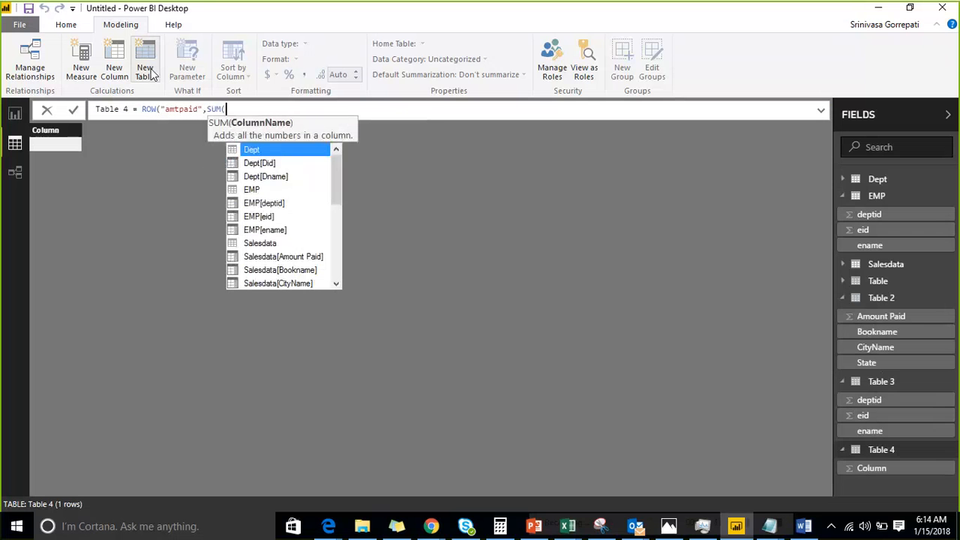
type("amo")
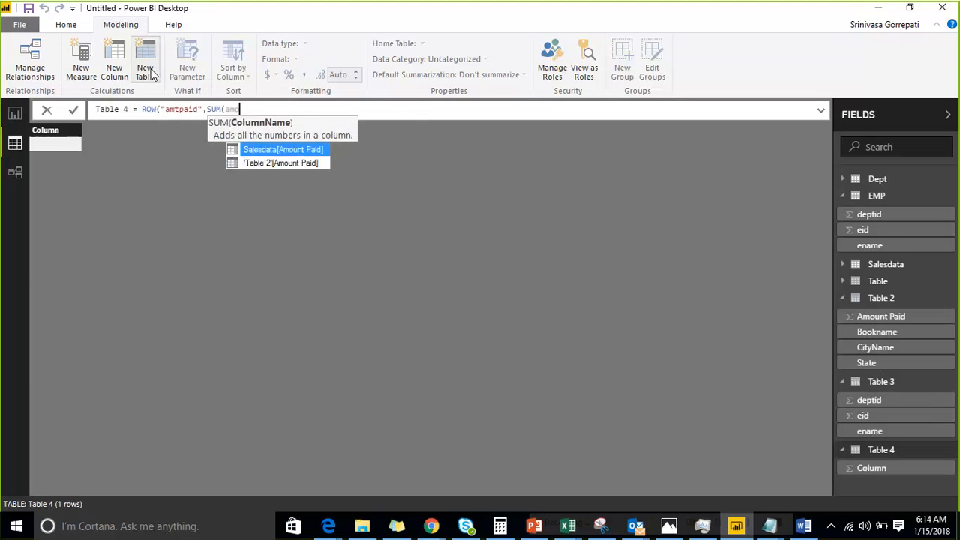
key("Tab")
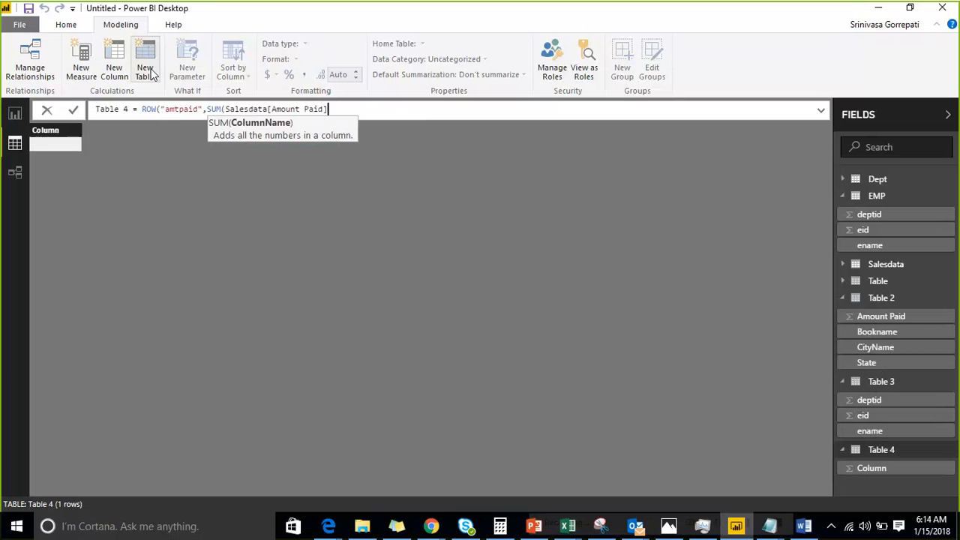
type("))")
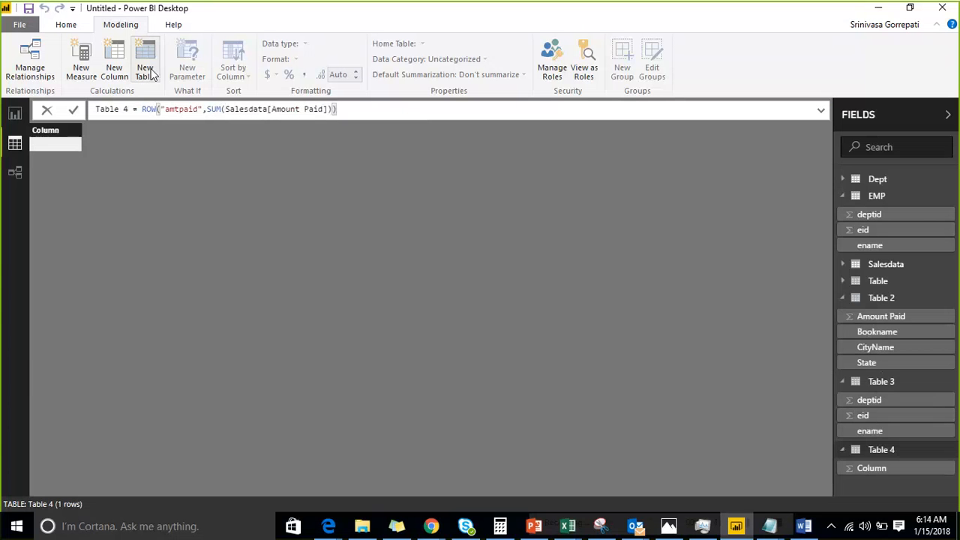
key("Return")
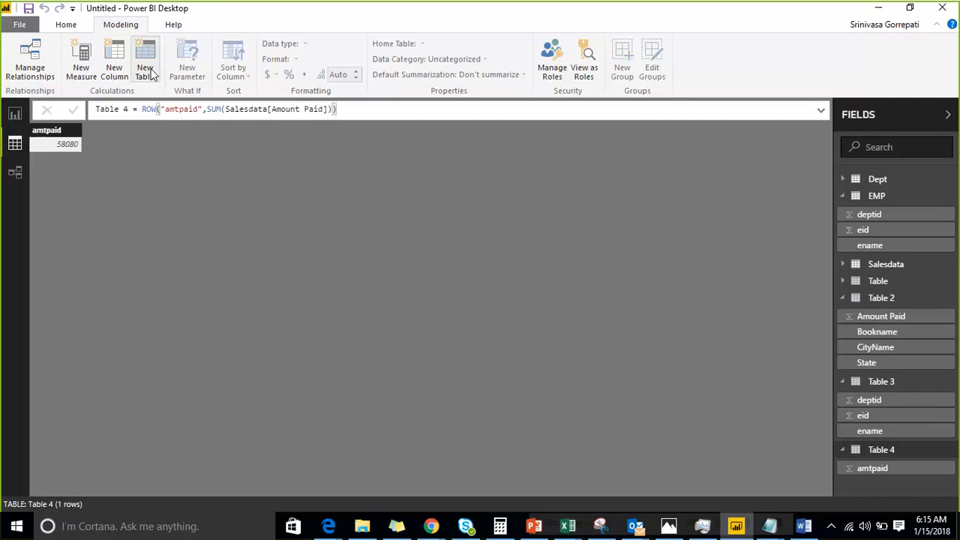
Add a second column "countofRecords" with COUNT(Salesdata[Bookname]) to the Table 4 ROW formula, and commit it.
left_click(337, 109)
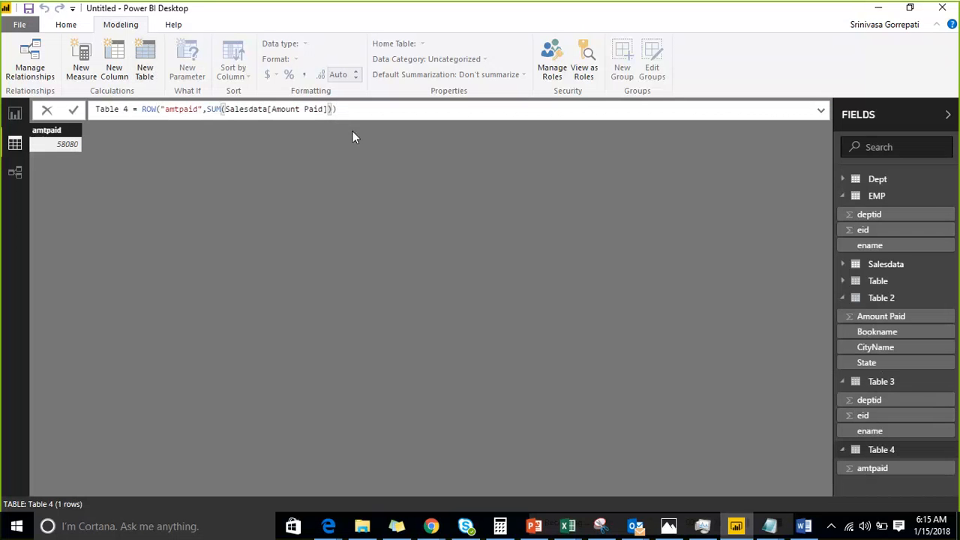
key("Left")
type(",")
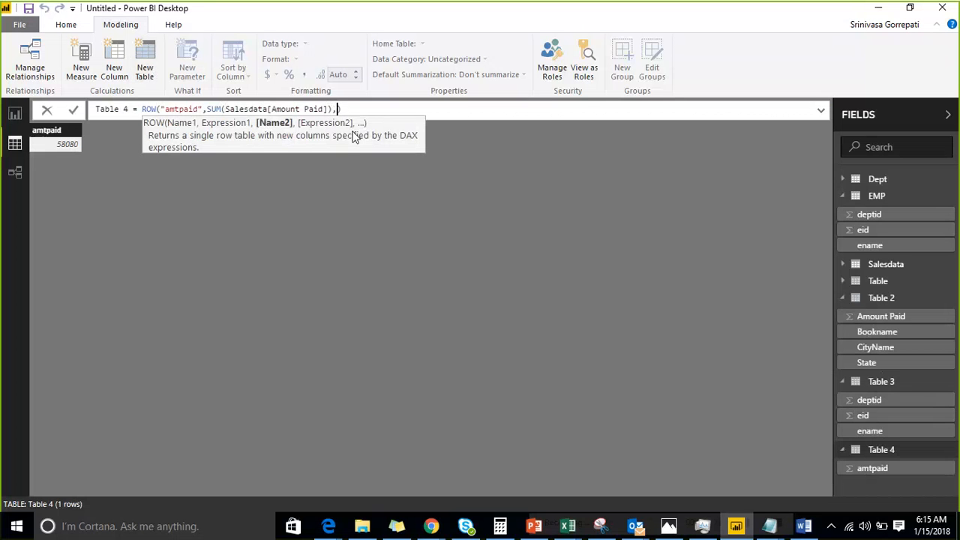
type("\"countofRecords\",co")
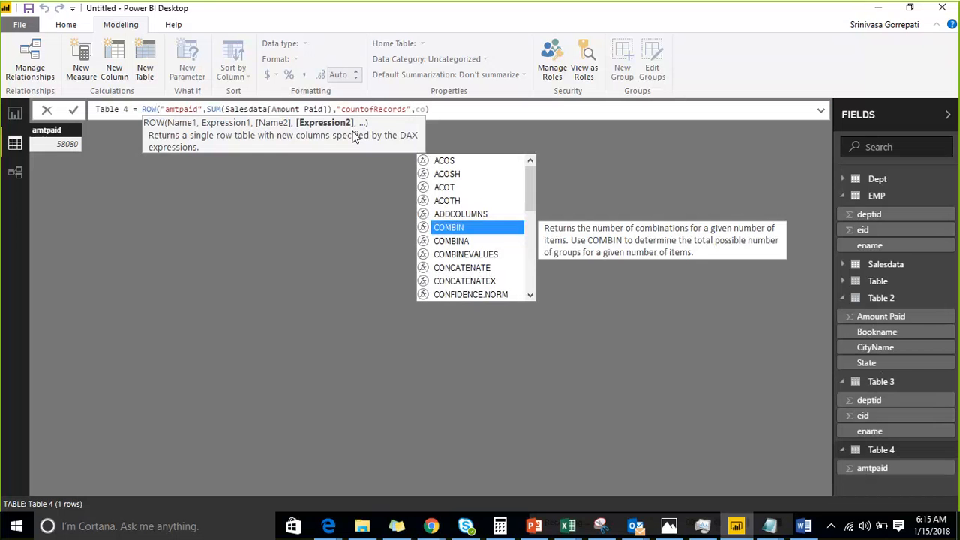
type("unt")
key("Tab")
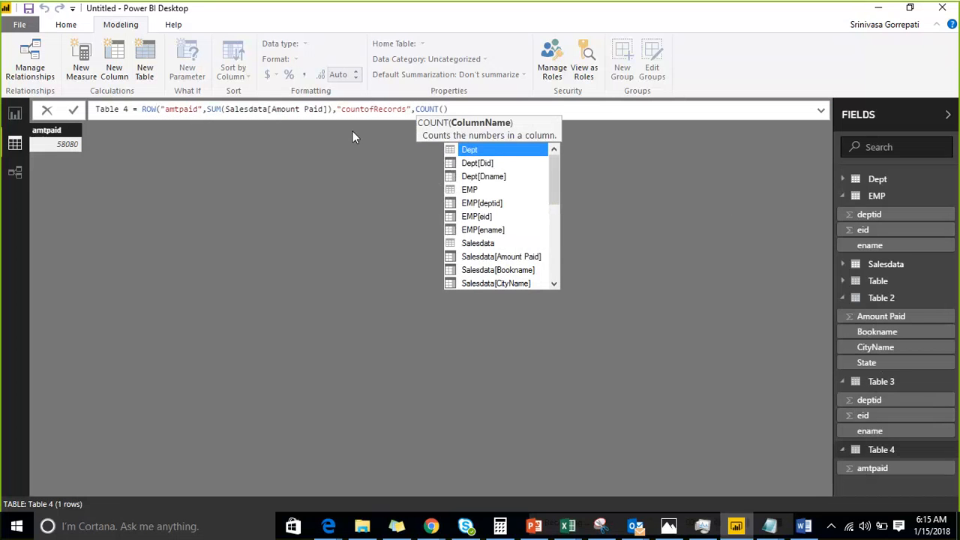
type("Salesdata")
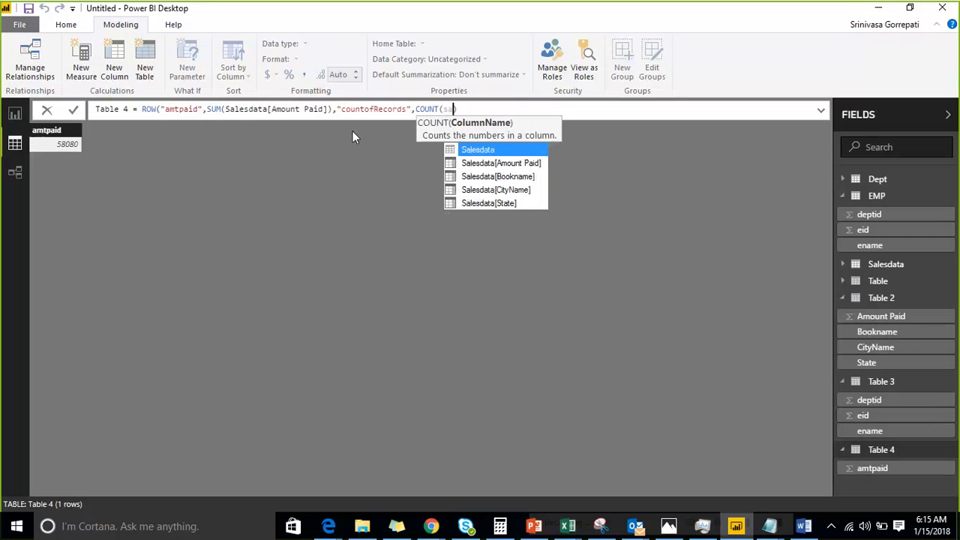
type(")")
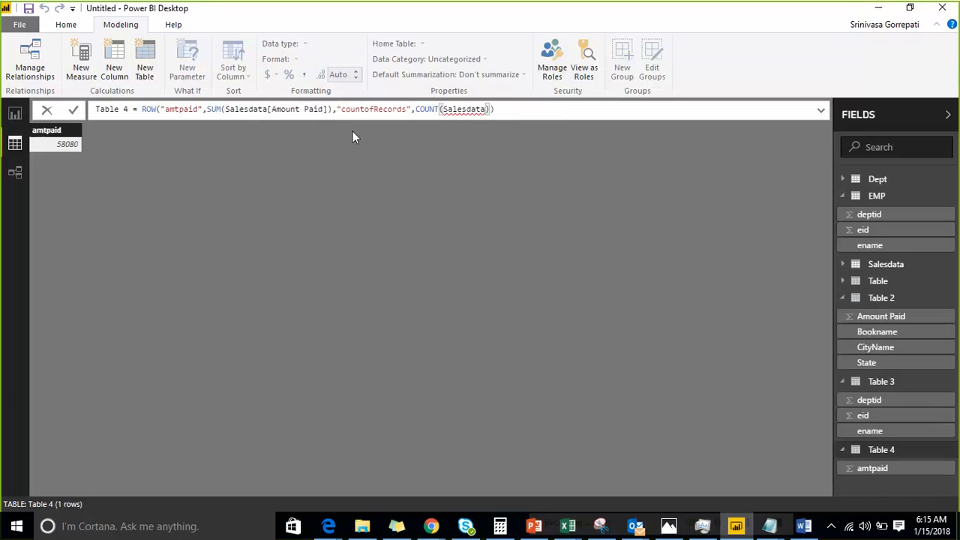
type("[")
key("Down")
key("Tab")
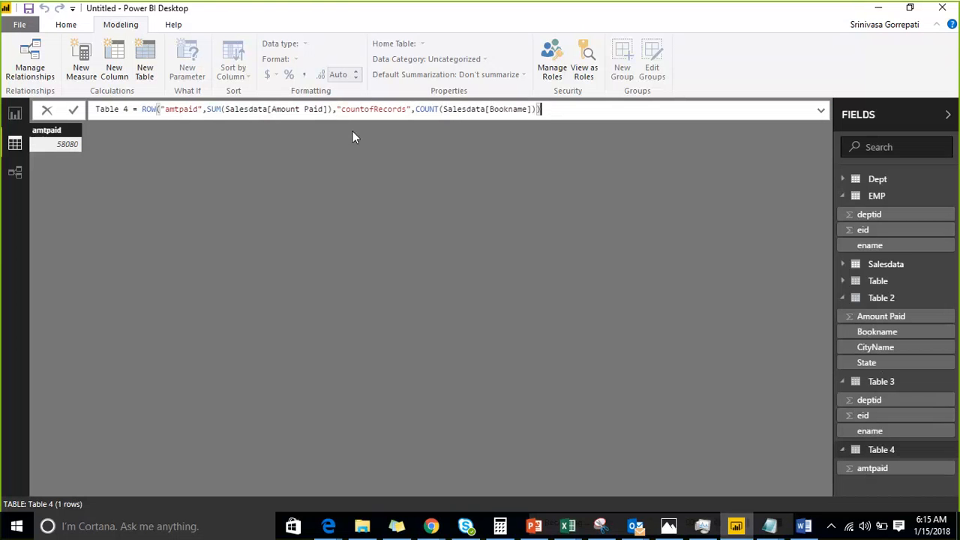
key("Return")
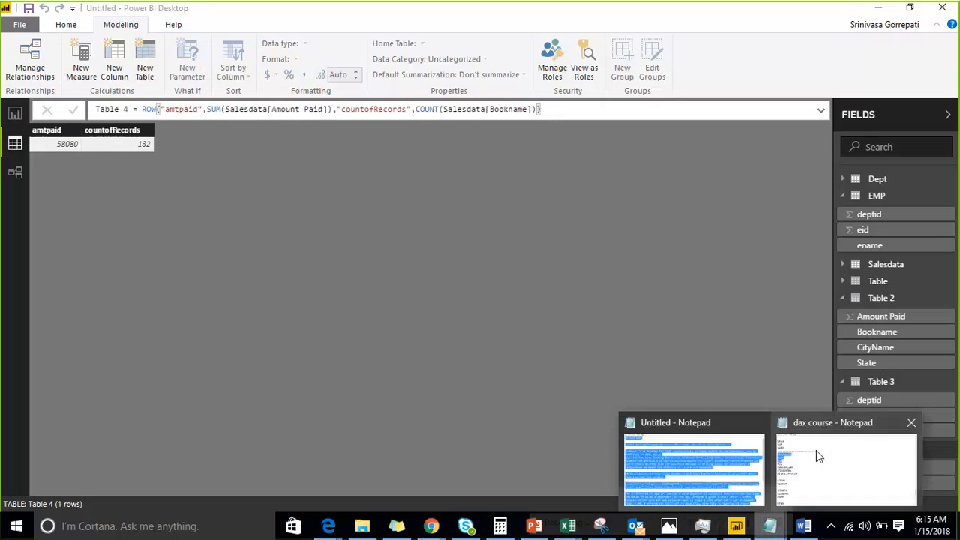
Switch to the dax course notes in Notepad, highlight CROSSGOIN through Row and then COuntBLANK, and return to Power BI Desktop.
mouse_move(770, 527)
left_click(816, 450)
left_click(41, 225)
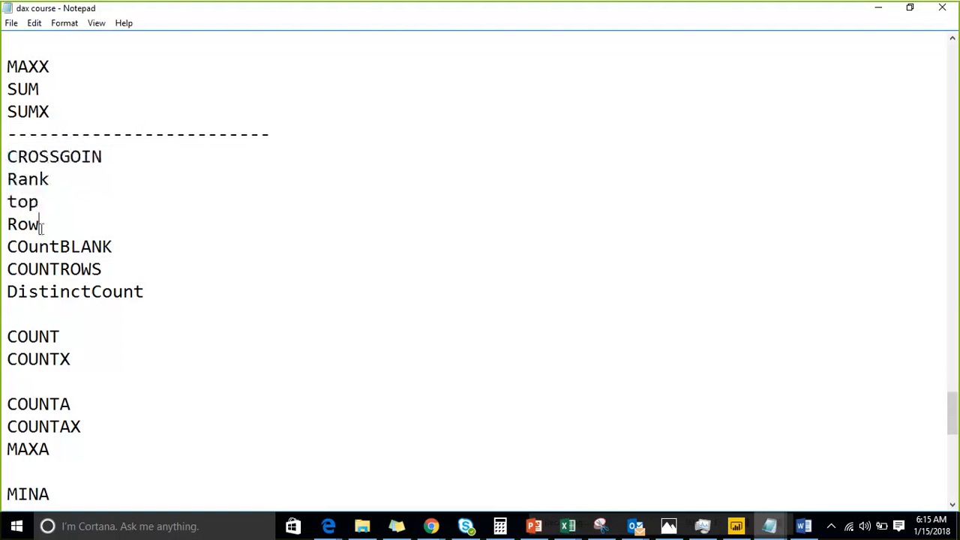
key("shift+Up")
key("shift+Up")
key("shift+Up")
key("shift+Home")
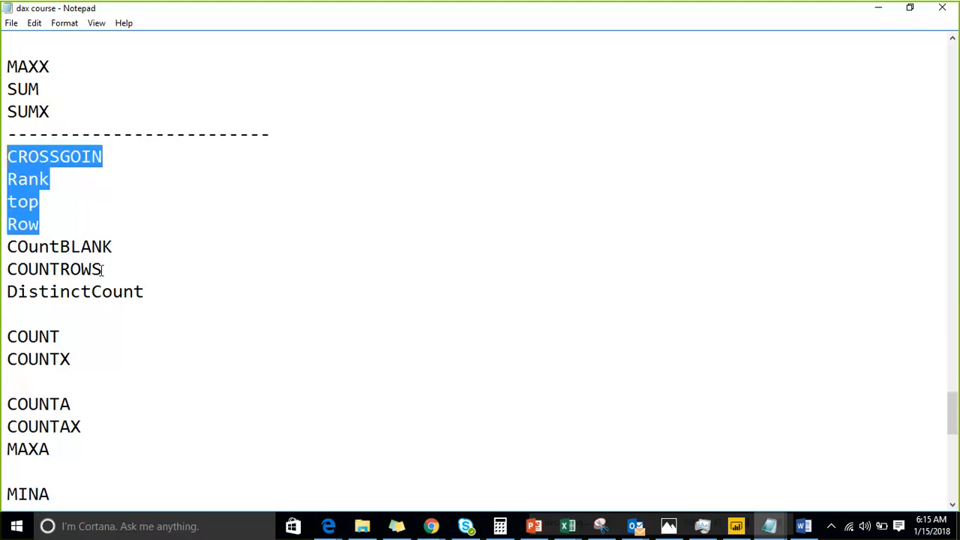
left_click_drag(102, 270, 8, 244)
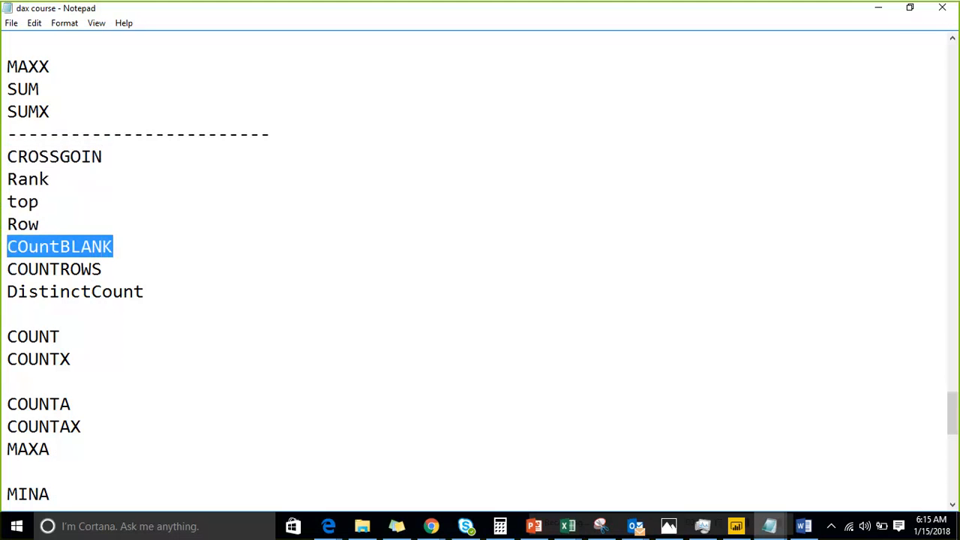
left_click(879, 9)
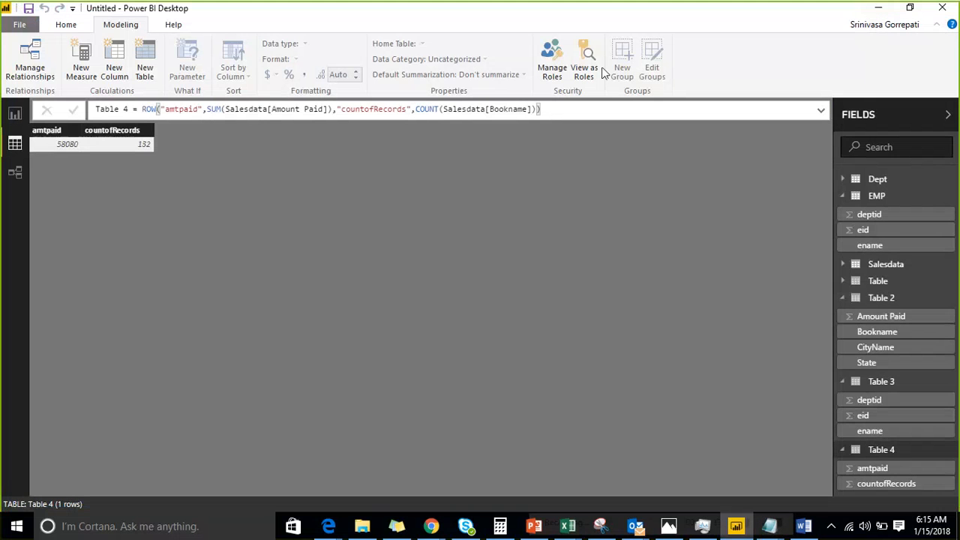
Create a new measure in the Salesdata table and start its formula with the COUNTBLANK function.
left_click(884, 270)
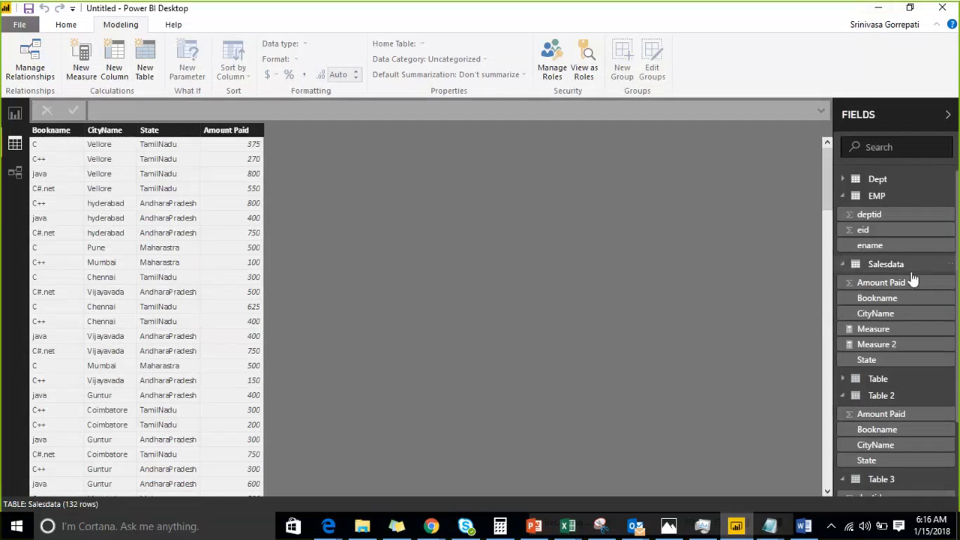
right_click(954, 266)
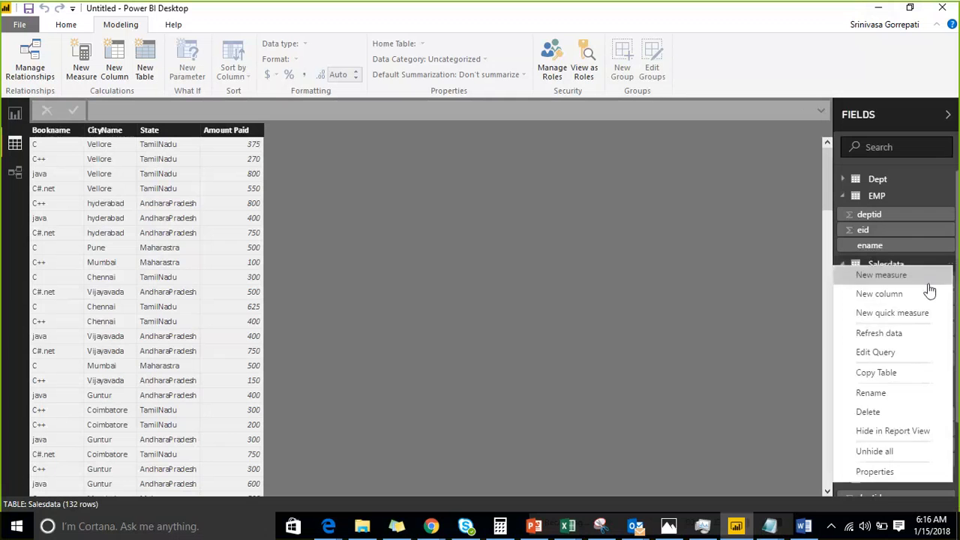
left_click(923, 277)
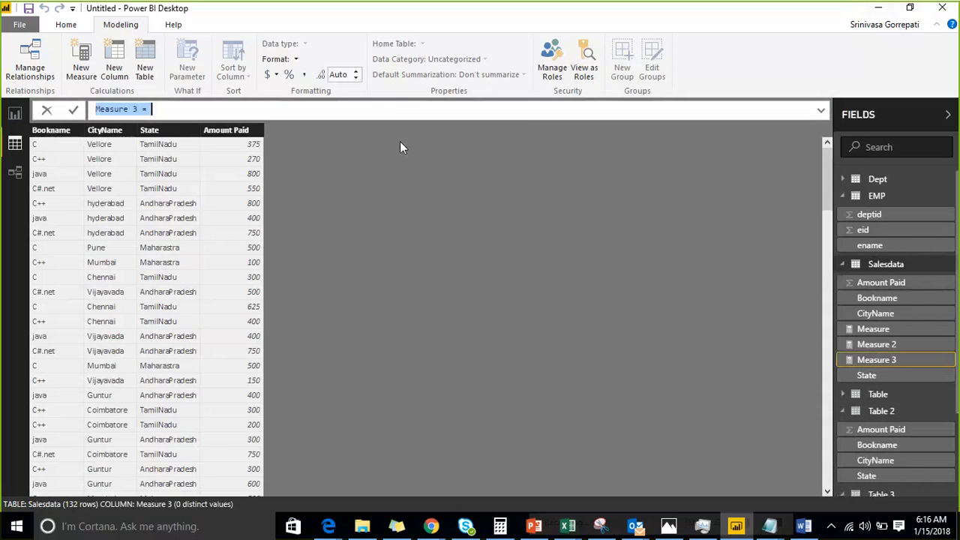
left_click(391, 107)
type("coun")
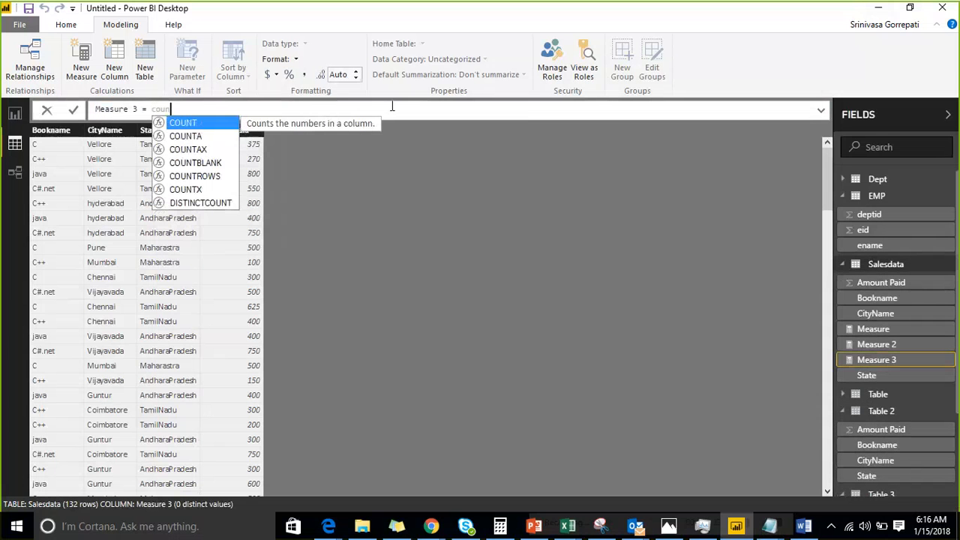
key("Down")
key("Down")
key("Down")
key("Tab")
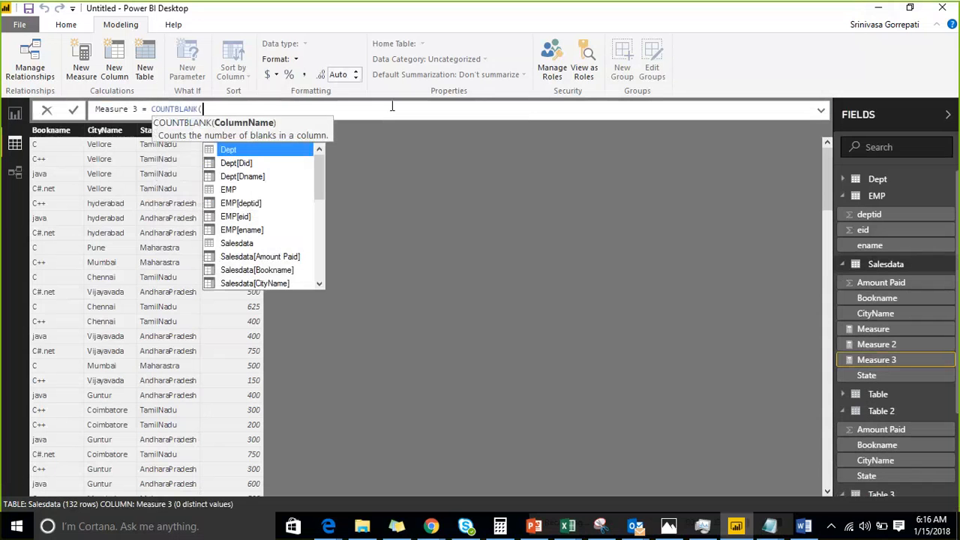
Pass the column Salesdata[Bookname] to COUNTBLANK and close the parenthesis.
key("Down")
key("Down")
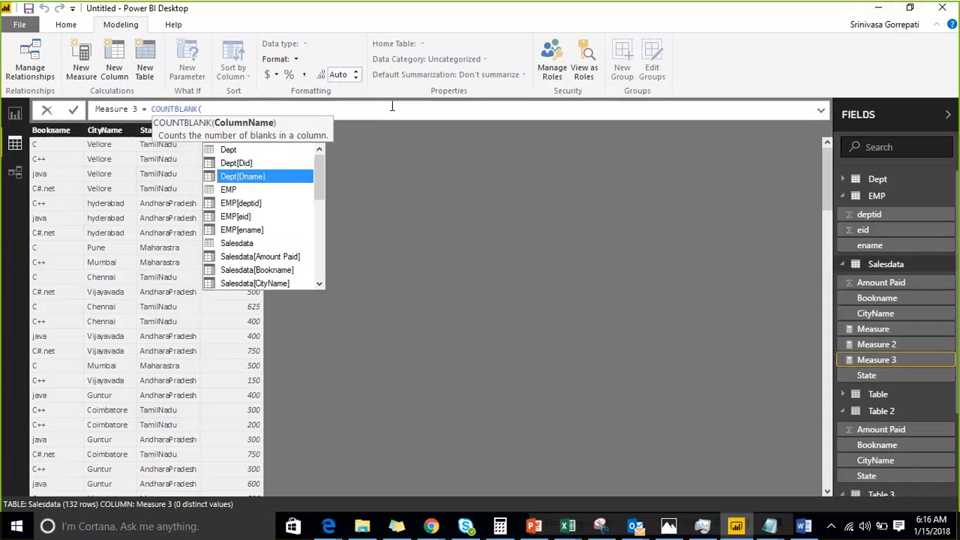
key("Down")
key("Down")
key("Down")
key("Down")
key("Down")
key("Down")
key("Down")
key("Tab")
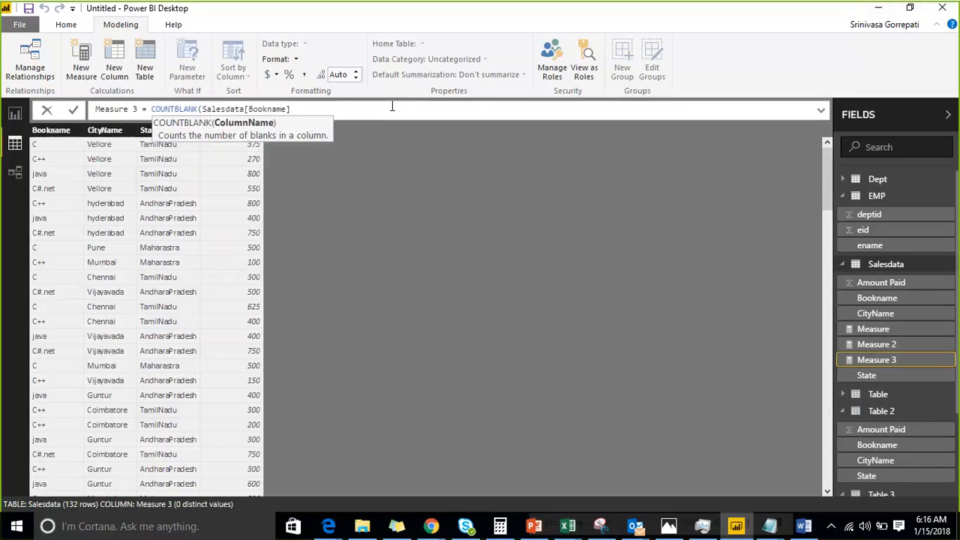
type(")")
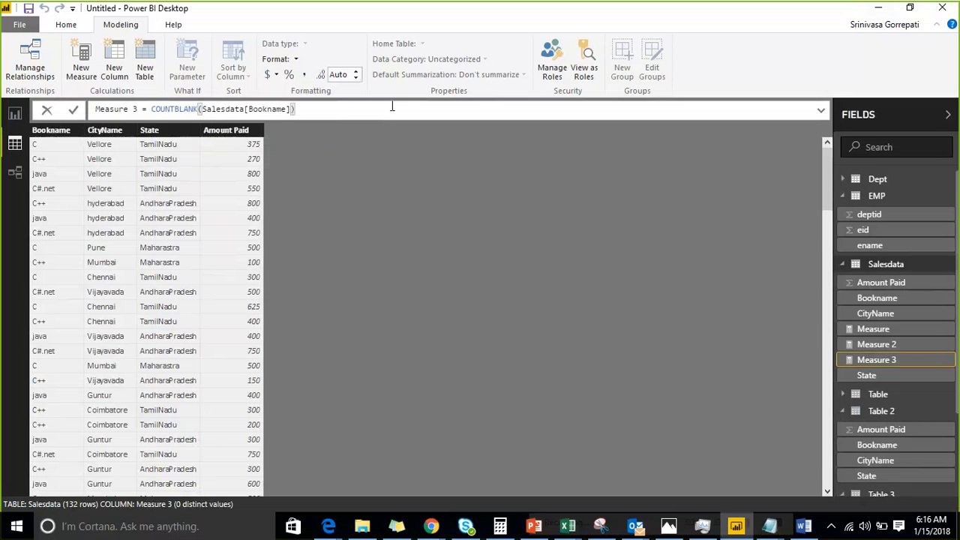
Erase and re-enter the Bookname column reference inside COUNTBLANK, and commit the measure.
key("BackSpace")
key("BackSpace")
key("BackSpace")
key("BackSpace")
key("BackSpace")
key("BackSpace")
key("BackSpace")
key("BackSpace")
key("BackSpace")
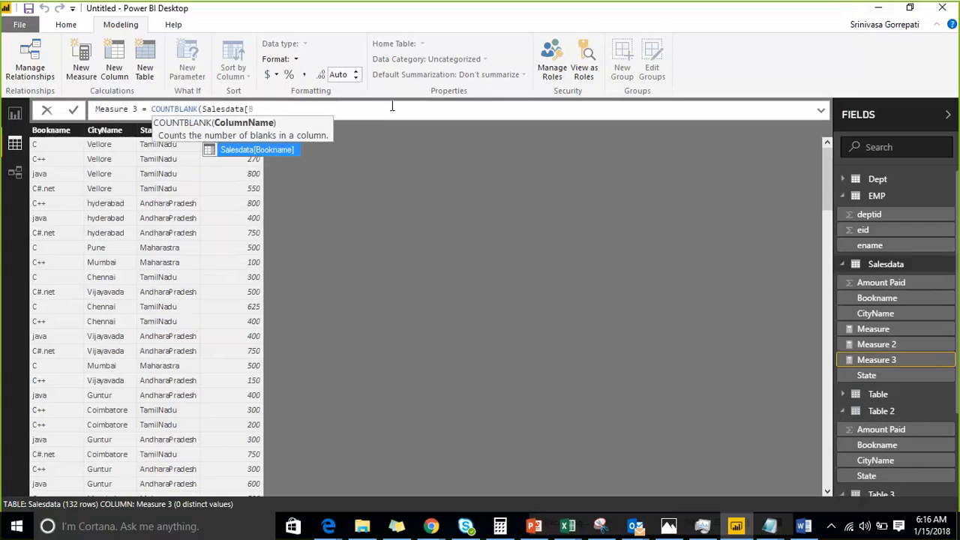
key("Tab")
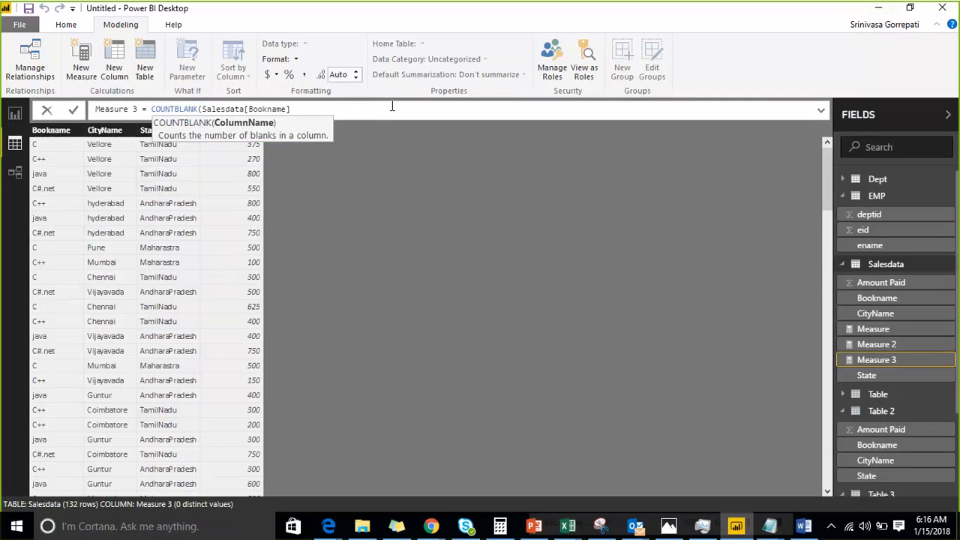
type(")")
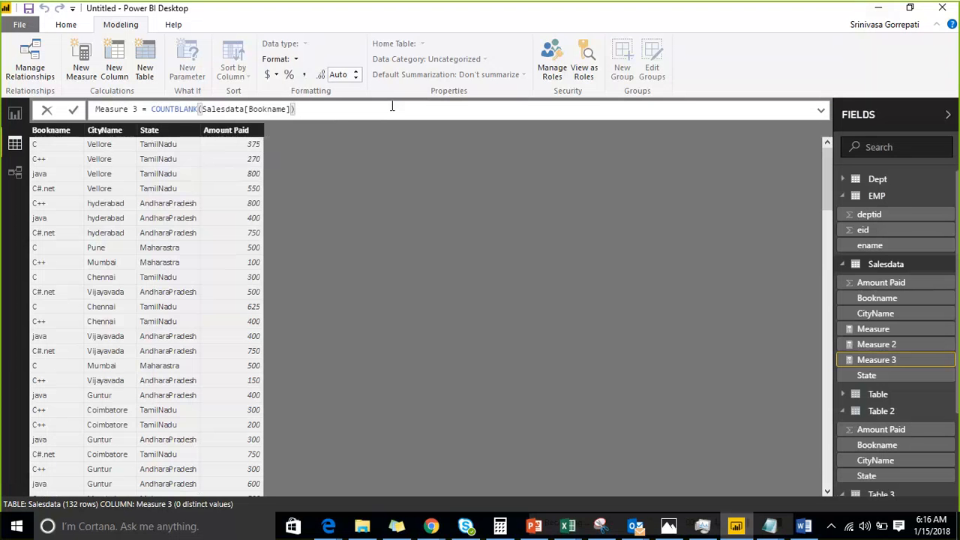
key("Return")
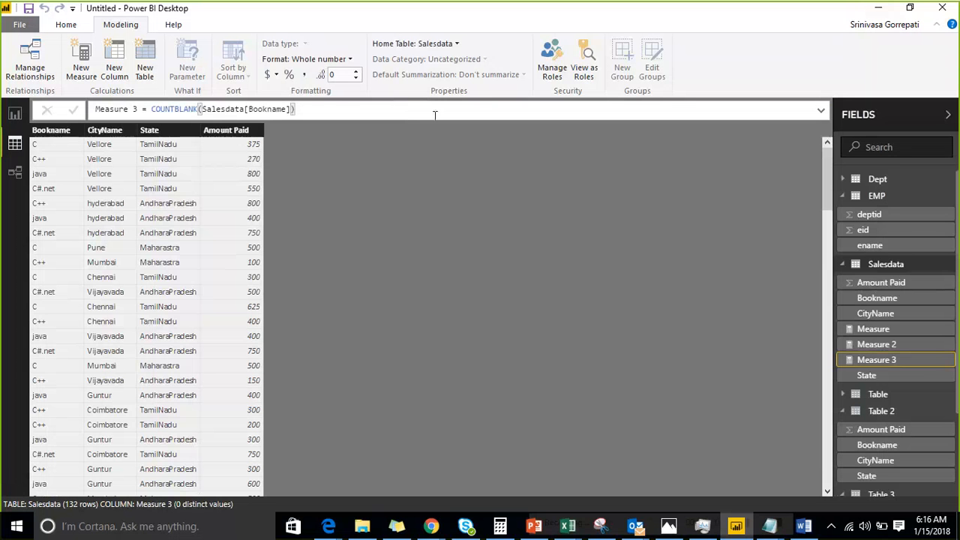
Replace the COUNTBLANK expression in Measure 3 with the DISTINCTCOUNT function.
left_click(370, 114)
key("shift+Left")
key("shift+Left")
key("shift+Left")
key("shift+Left")
key("shift+Left")
key("shift+Left")
key("shift+Left")
key("shift+Left")
key("shift+Left")
key("shift+Left")
key("shift+Left")
key("shift+Left")
key("shift+Left")
key("shift+Left")
key("shift+Left")
key("shift+Left")
key("shift+Left")
key("shift+Left")
key("shift+Left")
key("shift+Left")
type("C")
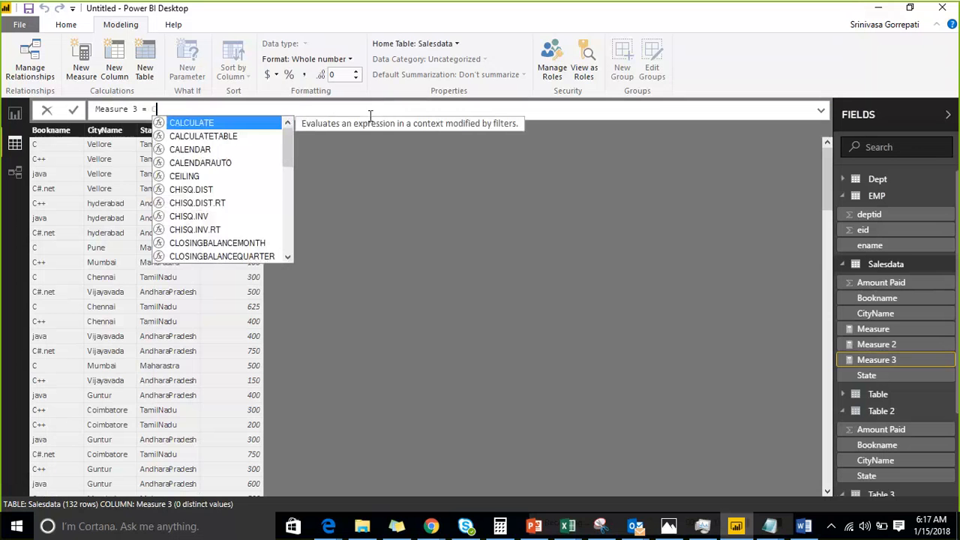
type("ou")
key("Down")
key("Down")
key("Down")
key("Down")
key("Down")
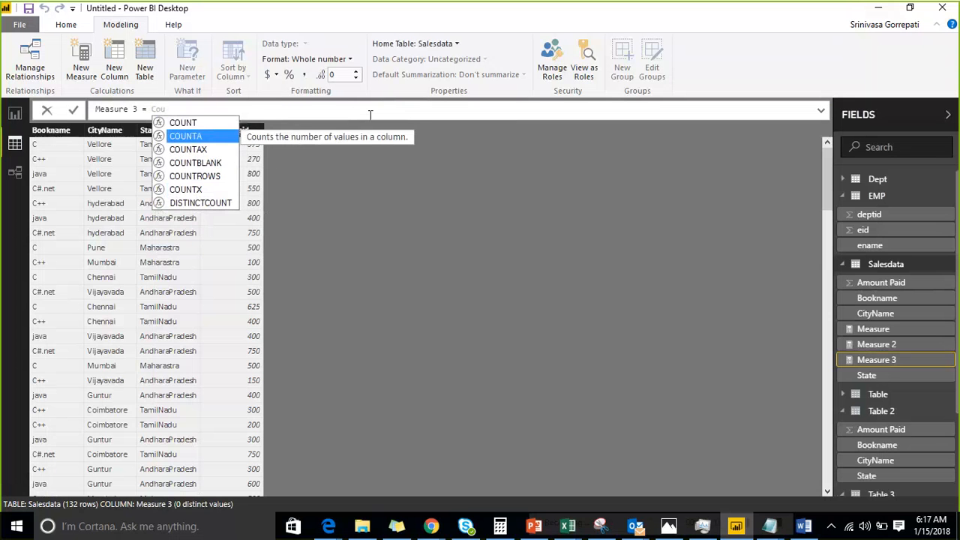
key("Down")
key("Tab")
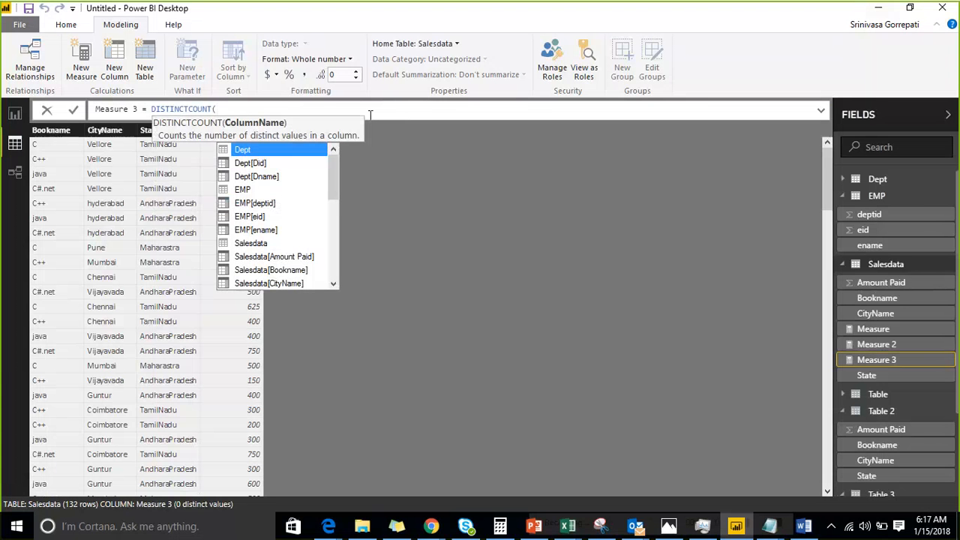
Complete DISTINCTCOUNT with the column Salesdata[Bookname] and commit Measure 3.
type("b")
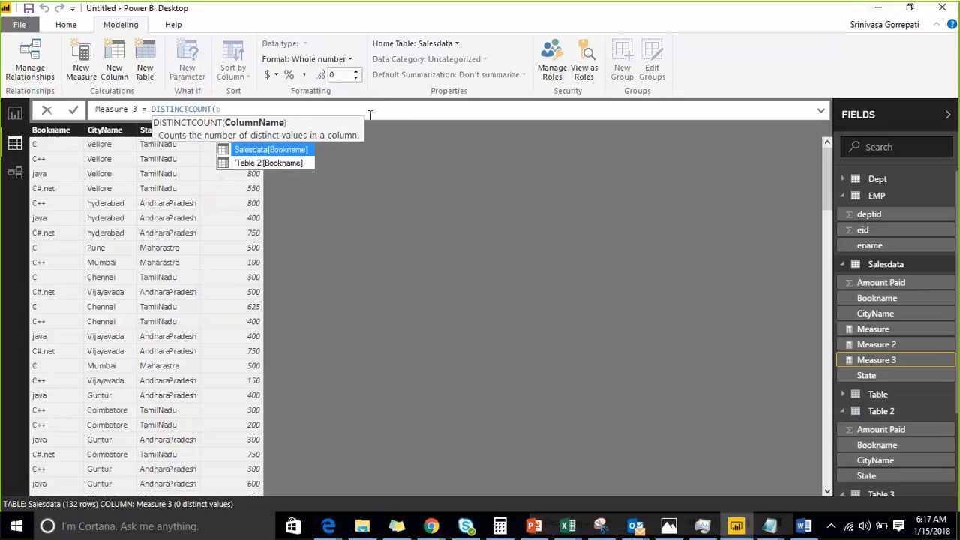
key("Tab")
type(")")
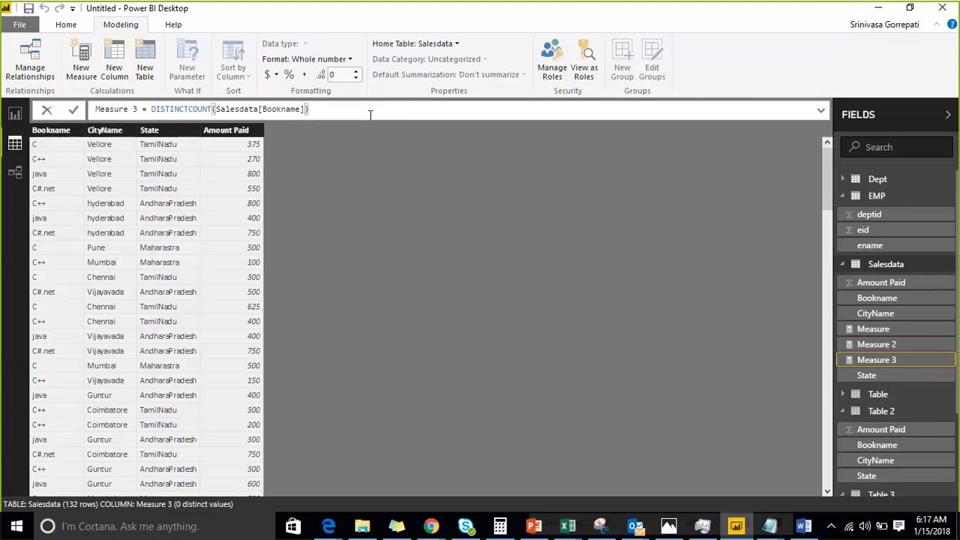
key("Return")
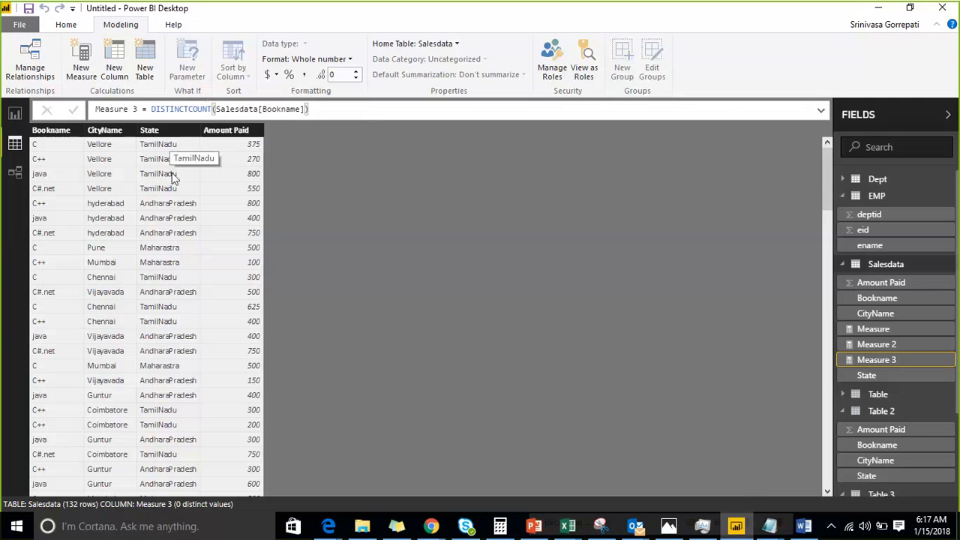
Switch to the dax course notes in Notepad and move COUNTROWS to the line below DistinctCount.
left_click(769, 527)
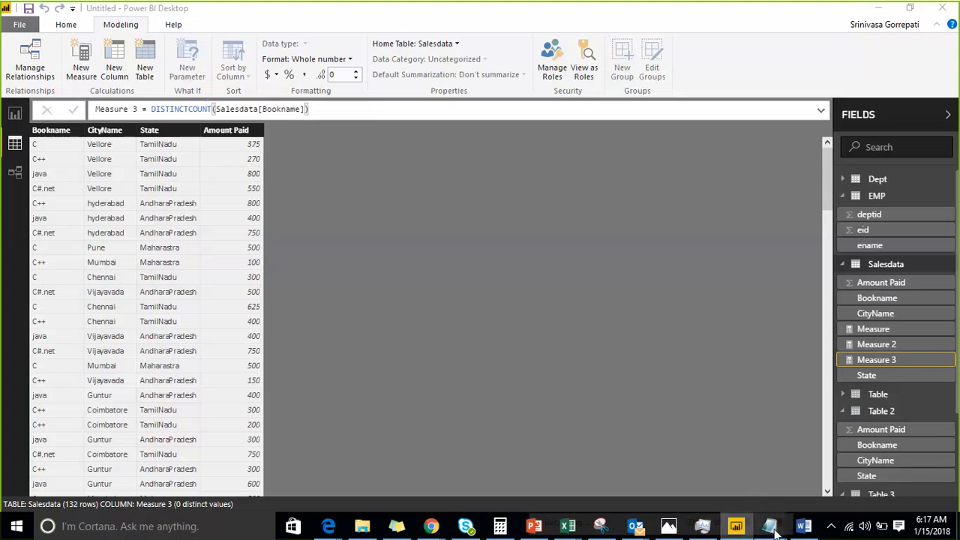
left_click(830, 427)
left_click(158, 248)
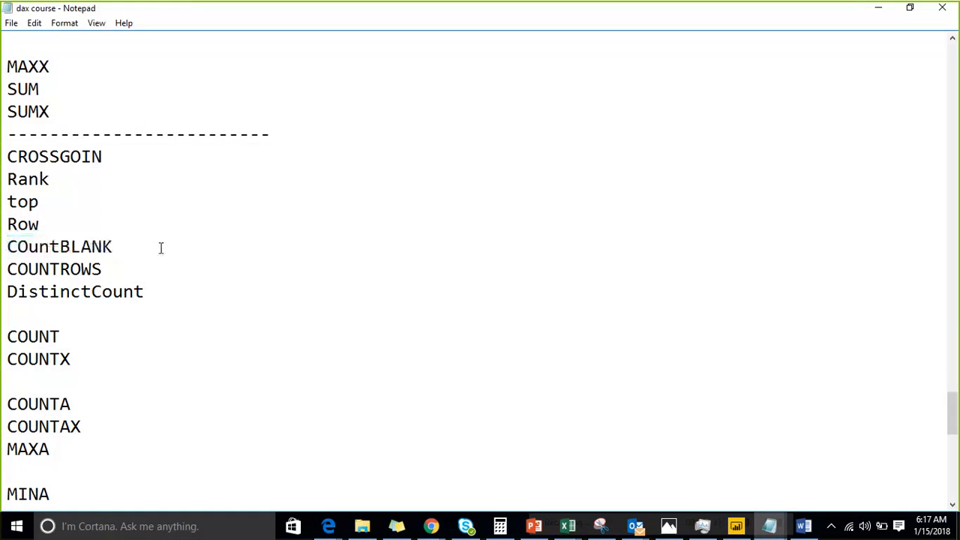
double_click(75, 269)
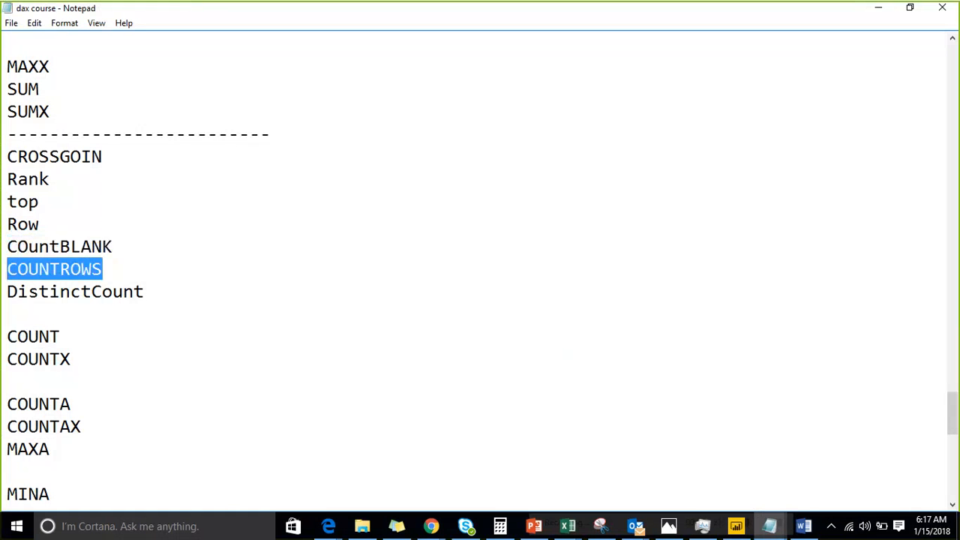
key("ctrl+x")
left_click(18, 310)
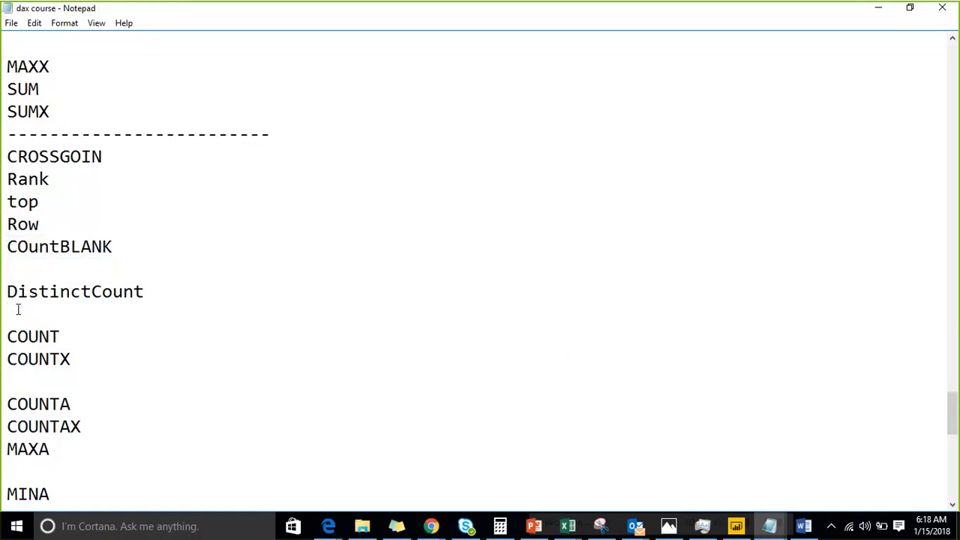
key("ctrl+v")
Remove the empty line below COuntBLANK, highlight that function name, and return to Power BI Desktop.
left_click(15, 278)
key("BackSpace")
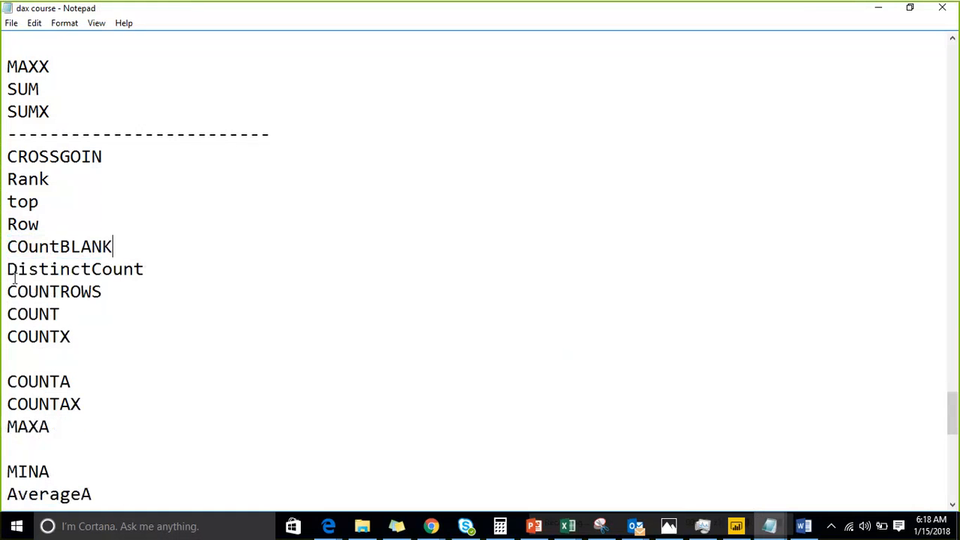
key("shift+Home")
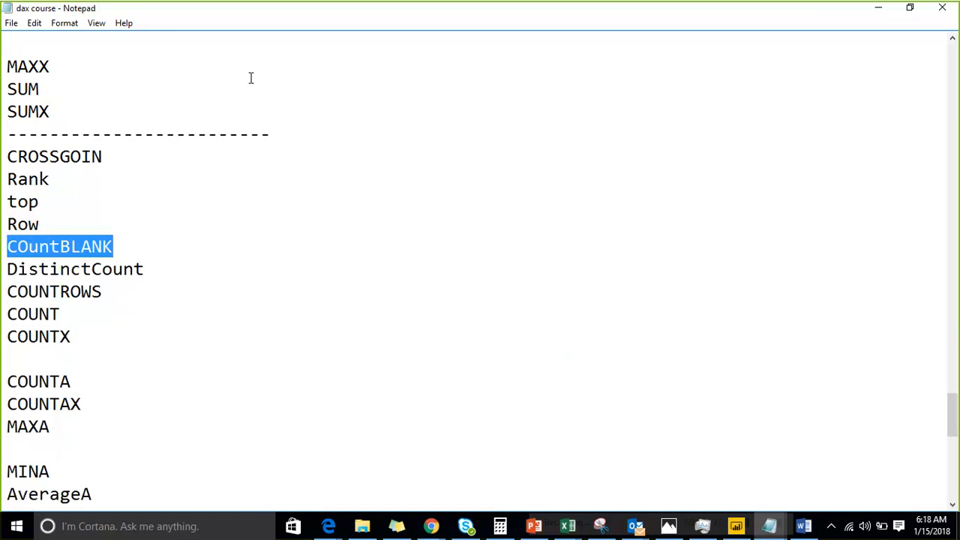
left_click(882, 9)
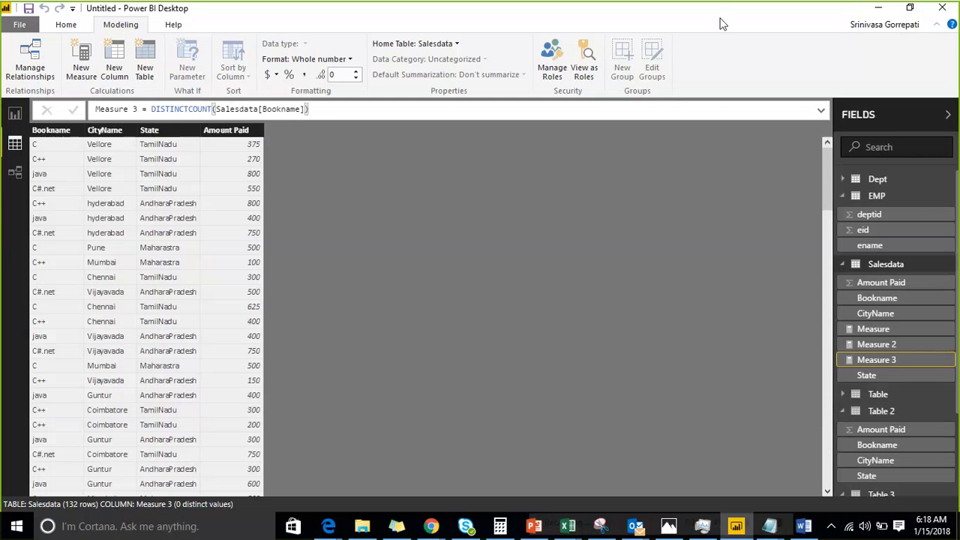
Start annotating the screen and handwrite the function names Count, CountA and CountBlank one below the other beside the Salesdata table.
left_click(600, 65)
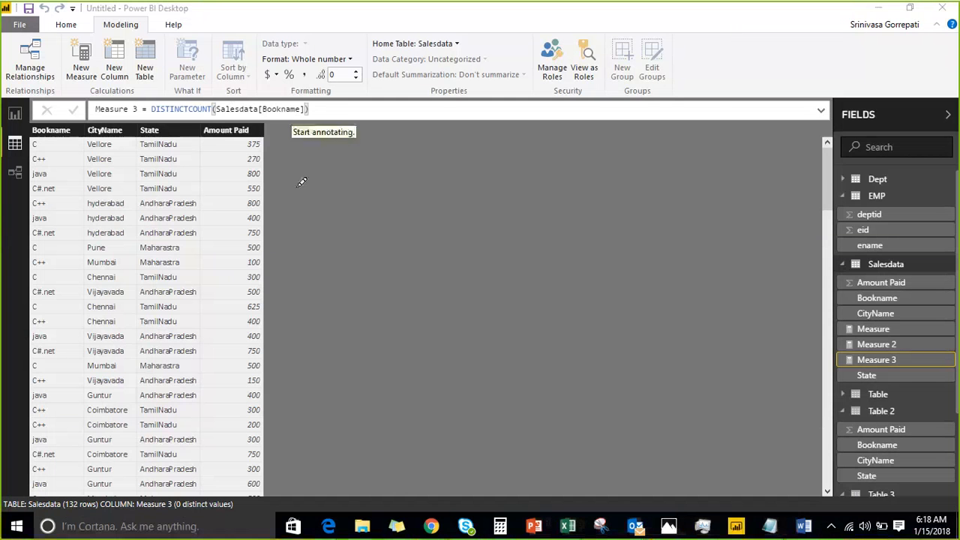
mouse_move(334, 141)
left_mouse_down()
mouse_move(299, 198)
mouse_move(431, 209)
left_mouse_up()
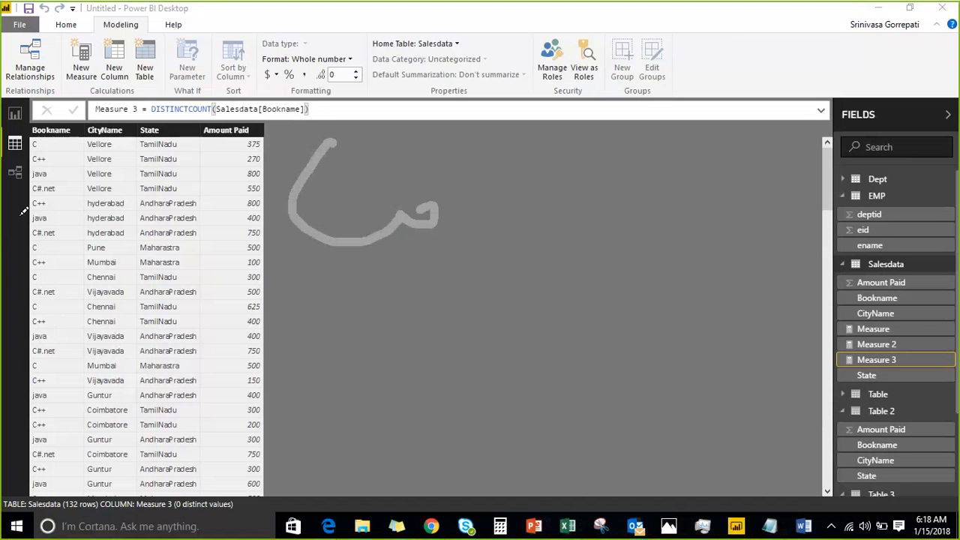
mouse_move(423, 208)
left_mouse_down()
mouse_move(444, 181)
mouse_move(570, 176)
mouse_move(589, 213)
left_mouse_up()
left_click_drag(544, 156, 645, 83)
mouse_move(383, 280)
left_mouse_down()
mouse_move(442, 360)
mouse_move(563, 301)
left_mouse_up()
left_click_drag(538, 223, 578, 300)
mouse_move(522, 275)
left_mouse_down()
mouse_move(583, 228)
mouse_move(598, 245)
mouse_move(581, 293)
mouse_move(688, 265)
mouse_move(678, 242)
left_mouse_up()
mouse_move(455, 396)
left_mouse_down()
mouse_move(486, 411)
mouse_move(590, 417)
left_mouse_up()
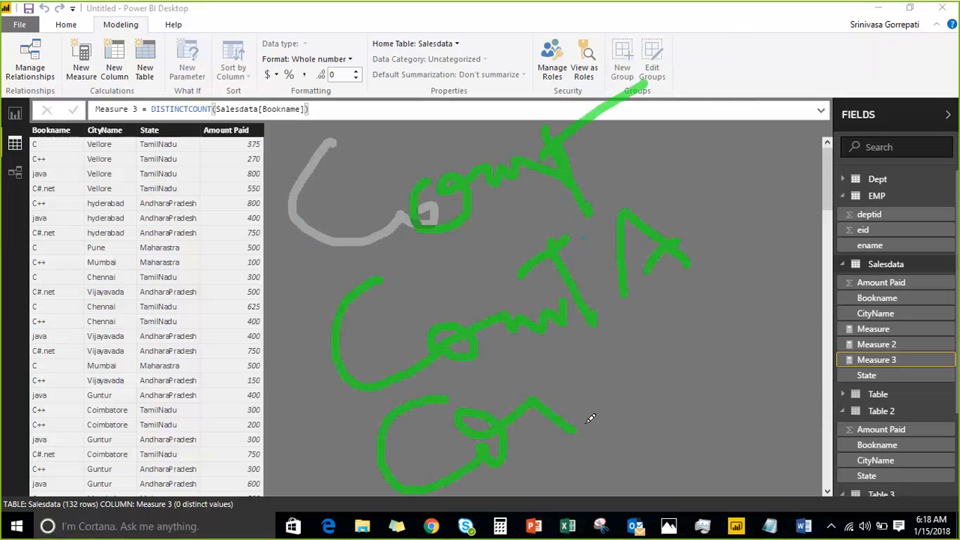
mouse_move(570, 347)
left_mouse_down()
mouse_move(606, 425)
mouse_move(630, 377)
left_mouse_up()
mouse_move(660, 426)
left_mouse_down()
mouse_move(669, 323)
mouse_move(653, 404)
left_mouse_up()
mouse_move(707, 288)
left_mouse_down()
mouse_move(762, 344)
mouse_move(815, 288)
mouse_move(855, 315)
mouse_move(870, 342)
left_mouse_up()
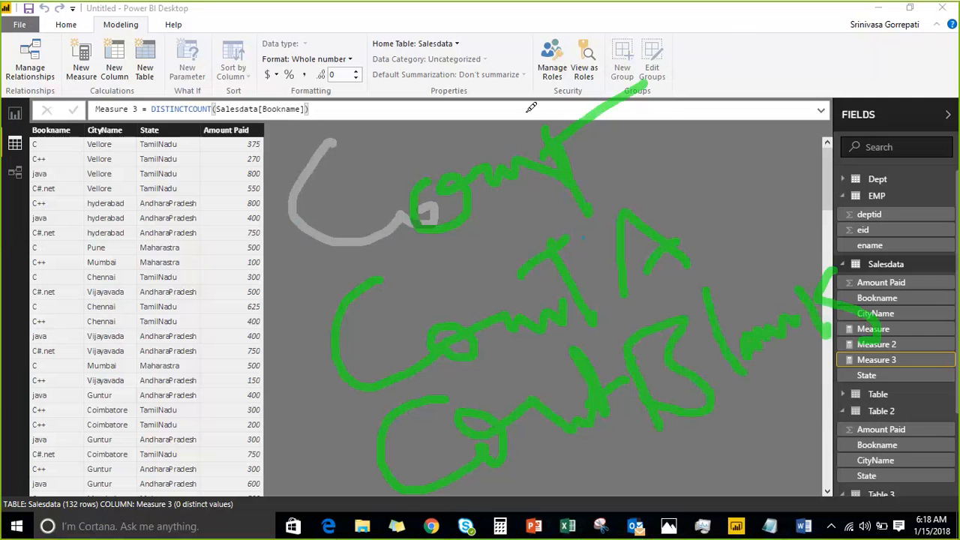
Draw parentheses after the handwritten Count, CountA and CountBlank, and add an arrow mark inside the ones after Count.
left_click_drag(656, 47, 648, 150)
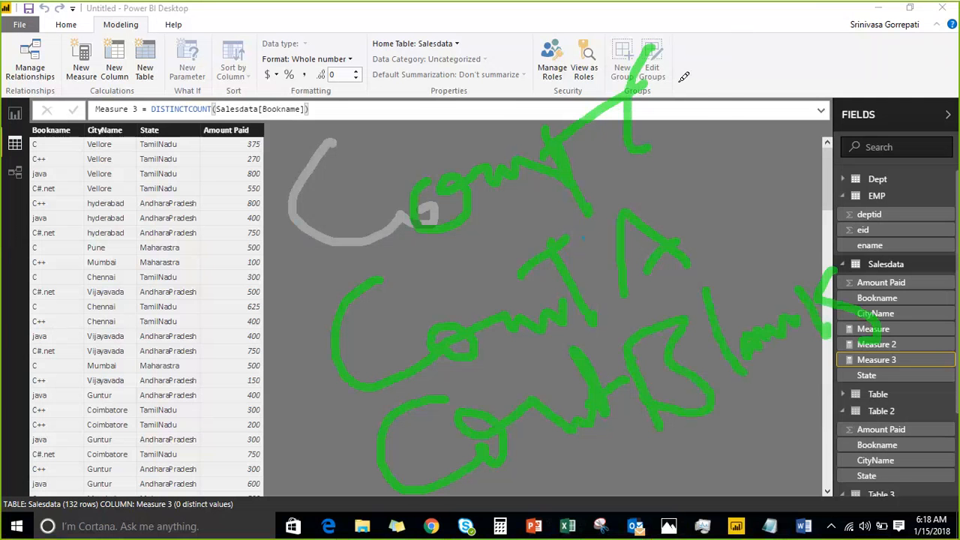
left_click_drag(696, 41, 731, 111)
mouse_move(705, 163)
left_mouse_down()
mouse_move(705, 235)
mouse_move(755, 240)
left_mouse_up()
mouse_move(773, 167)
left_mouse_down()
mouse_move(780, 203)
mouse_move(802, 207)
left_mouse_up()
left_click_drag(862, 219, 921, 315)
mouse_move(918, 181)
left_mouse_down()
mouse_move(955, 199)
mouse_move(938, 278)
mouse_move(904, 272)
left_mouse_up()
mouse_move(735, 15)
left_mouse_down()
mouse_move(758, 27)
mouse_move(800, 96)
left_mouse_up()
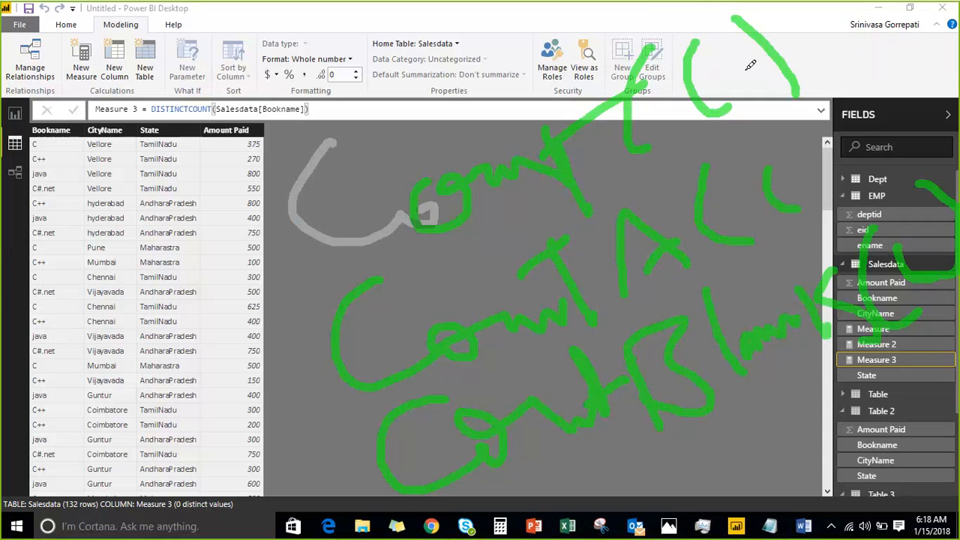
mouse_move(734, 79)
left_mouse_down()
mouse_move(788, 21)
mouse_move(754, 105)
mouse_move(767, 112)
left_mouse_up()
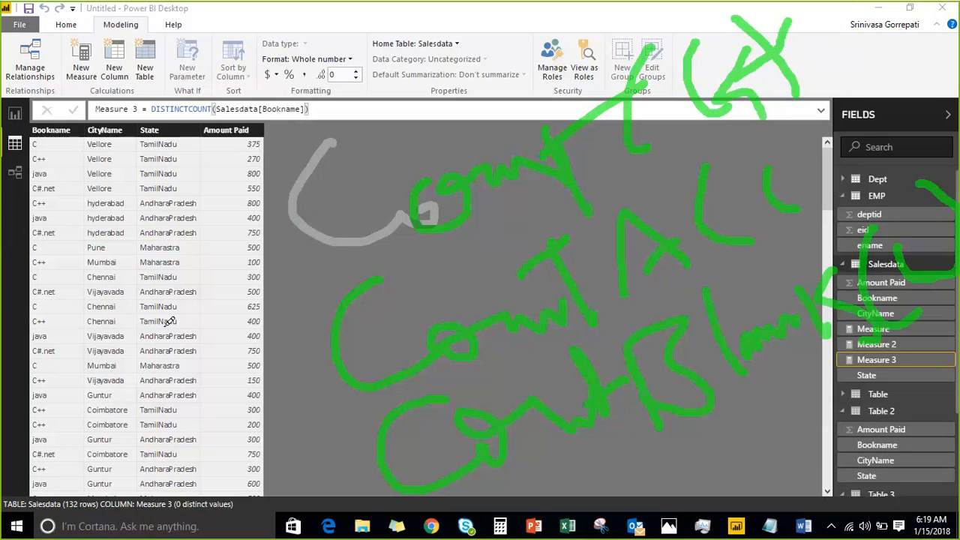
Draw three arrows from the State column of the Salesdata table, one each to the handwritten Count, CountA and CountBlank.
left_click_drag(154, 369, 243, 303)
left_click_drag(280, 259, 290, 244)
mouse_move(242, 262)
left_mouse_down()
mouse_move(282, 246)
mouse_move(280, 286)
left_mouse_up()
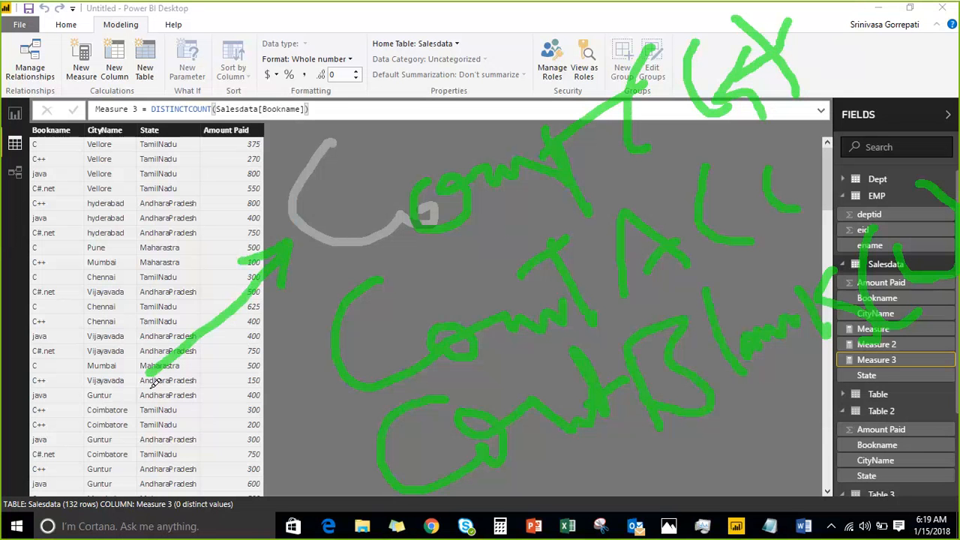
mouse_move(150, 387)
left_mouse_down()
mouse_move(303, 364)
mouse_move(297, 394)
left_mouse_up()
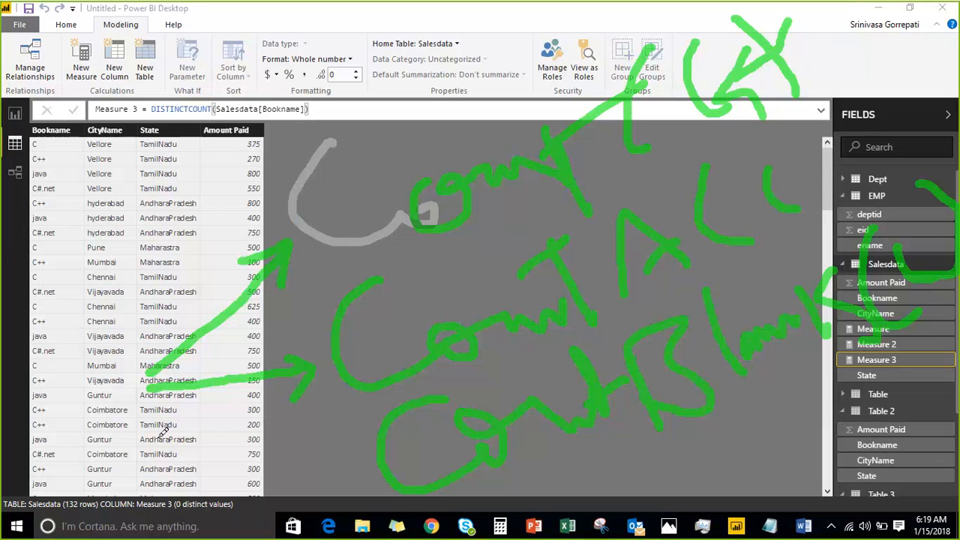
mouse_move(157, 440)
left_mouse_down()
mouse_move(294, 442)
mouse_move(379, 458)
mouse_move(372, 452)
mouse_move(348, 484)
left_mouse_up()
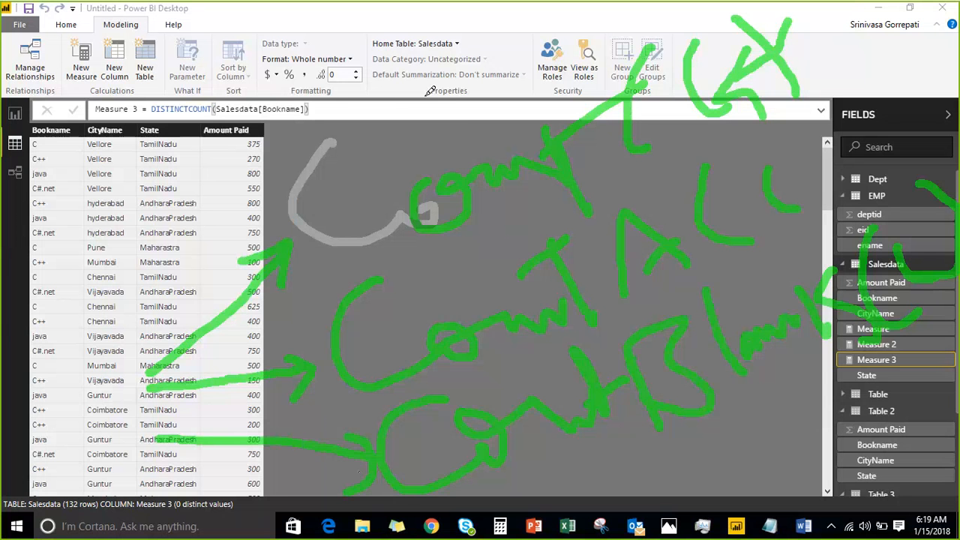
Cross out the handwritten function names with two long diagonal strokes, and clear the annotations from the screen.
mouse_move(431, 91)
left_mouse_down()
mouse_move(615, 247)
mouse_move(818, 389)
left_mouse_up()
left_click_drag(767, 12, 578, 538)
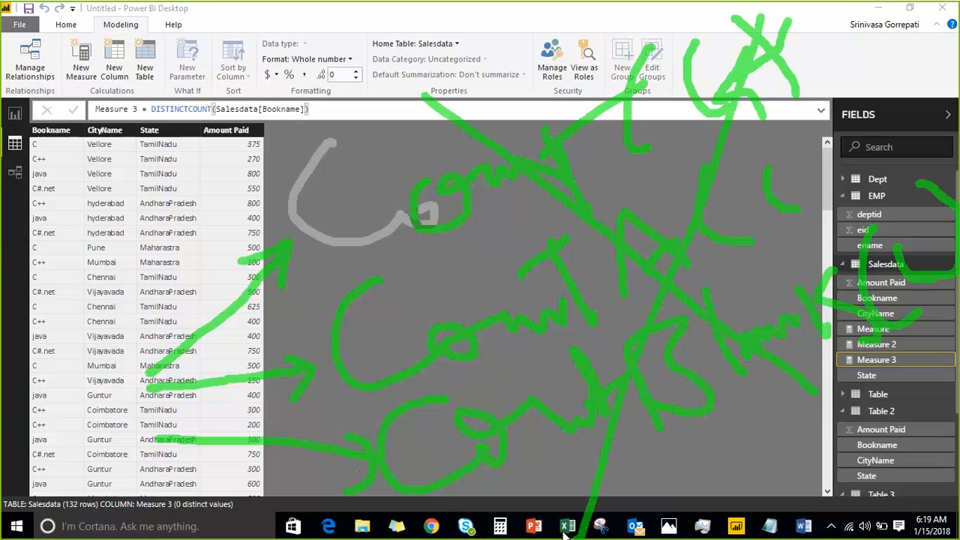
left_click(740, 27)
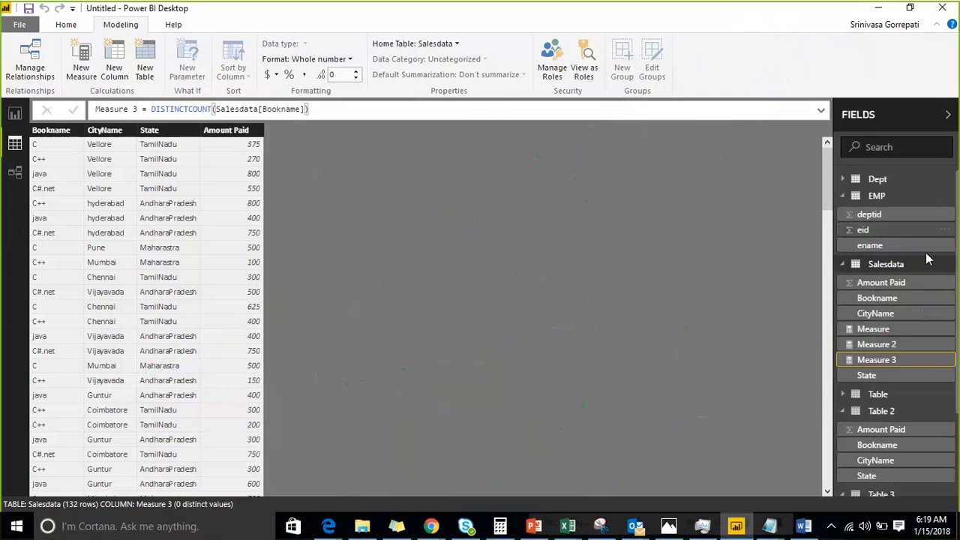
Add a new measure to the Salesdata table and start its formula with the COUNTROWS function.
right_click(951, 271)
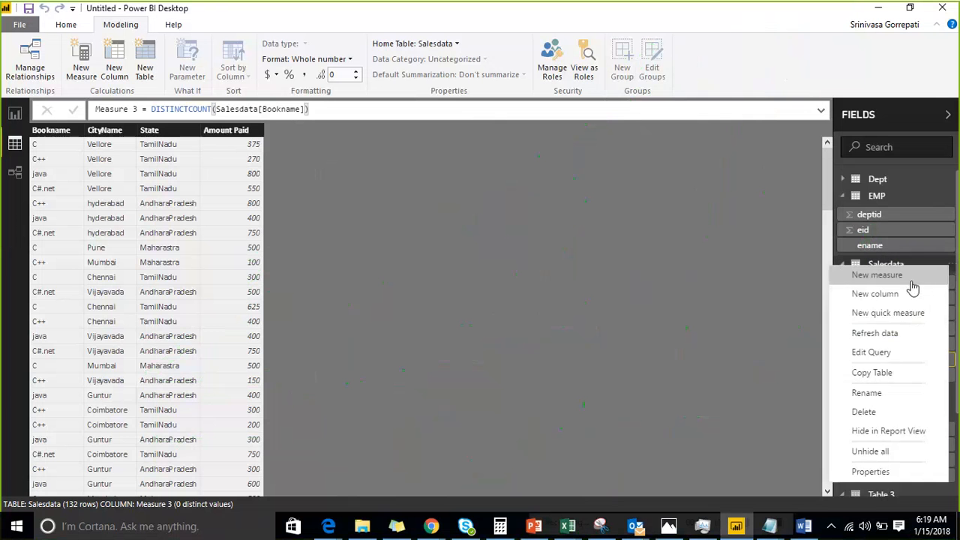
left_click(915, 280)
left_click(321, 110)
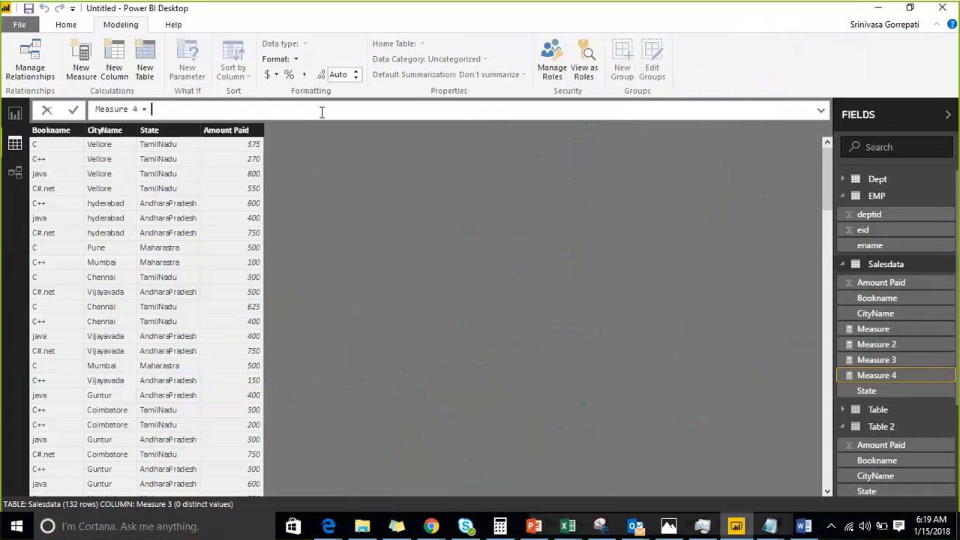
type("cou")
key("Down")
key("Down")
key("Down")
key("Down")
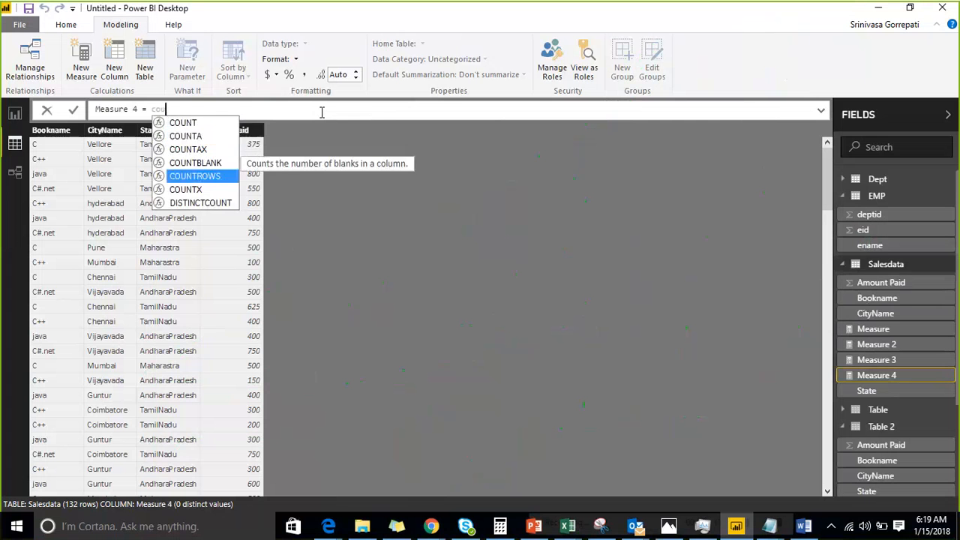
key("Tab")
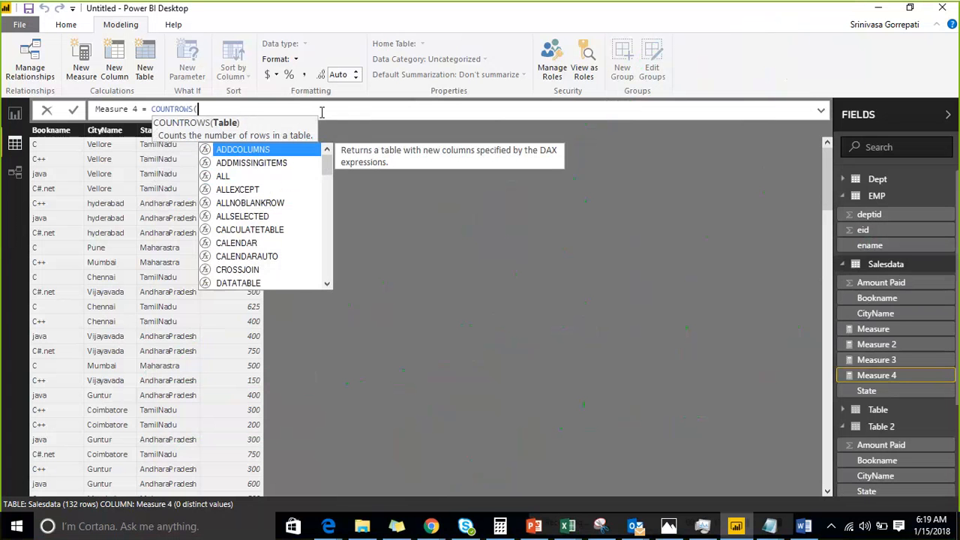
Complete the new measure's formula as COUNTROWS(Salesdata) and commit it.
type("sal")
key("Tab")
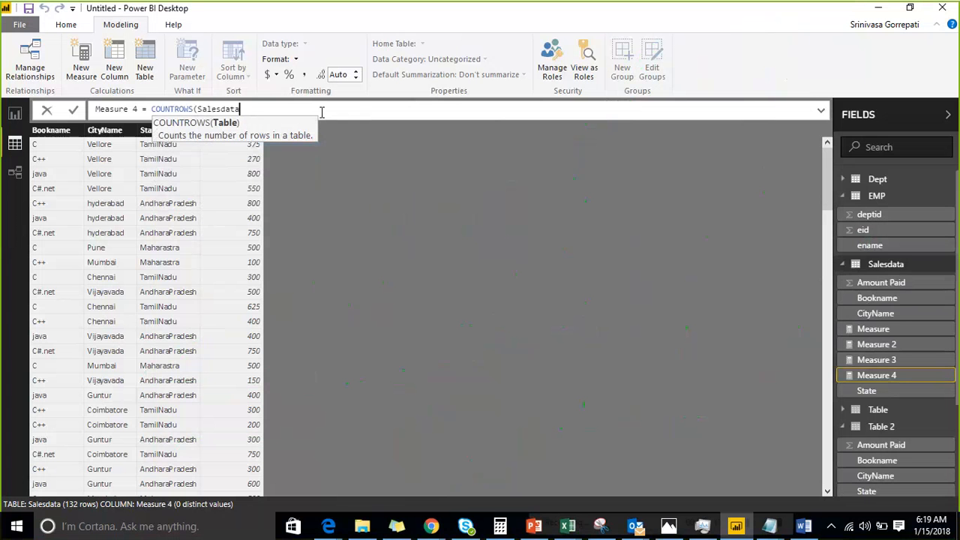
type(")")
key("BackSpace")
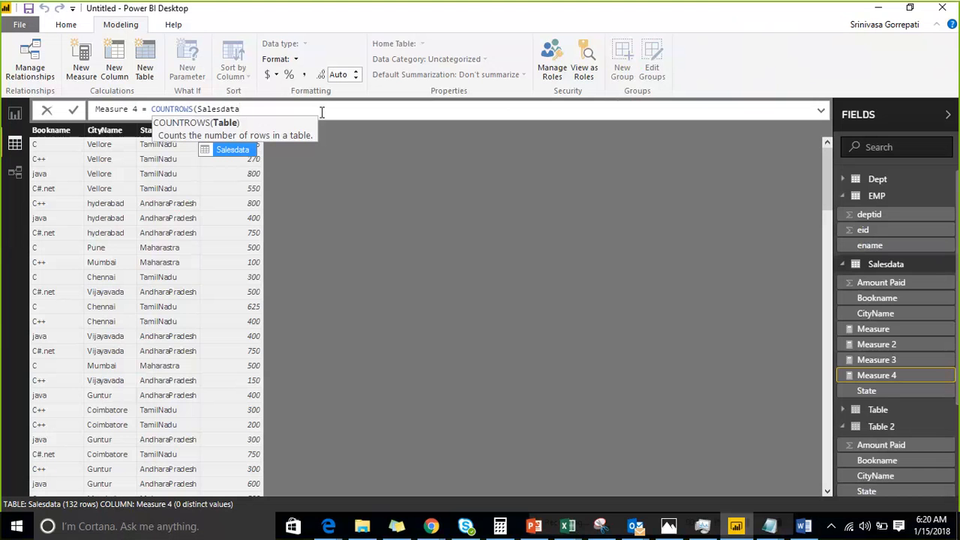
type(")")
key("Return")
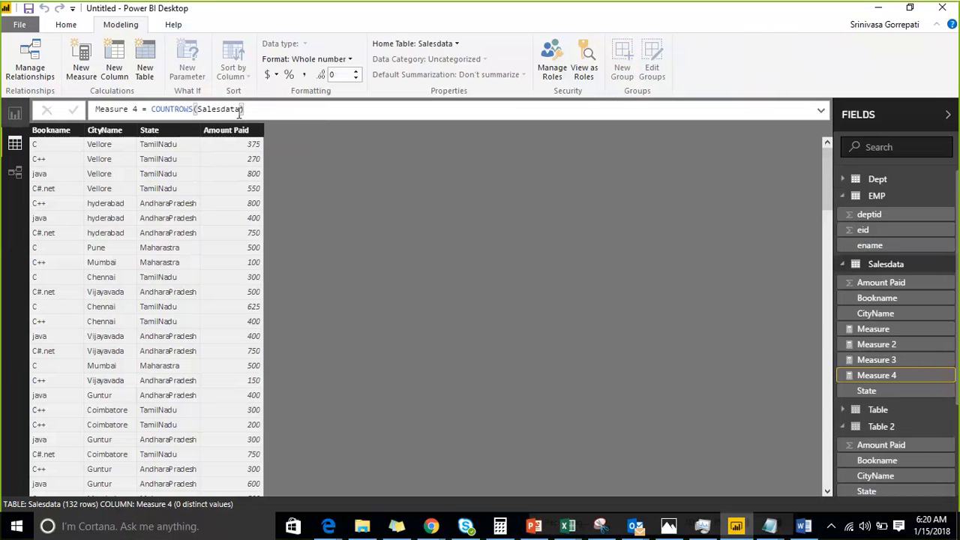
Switch to the dax course file in Notepad and highlight COuntBLANK, DistinctCount and COUNTROWS in turn.
mouse_move(763, 532)
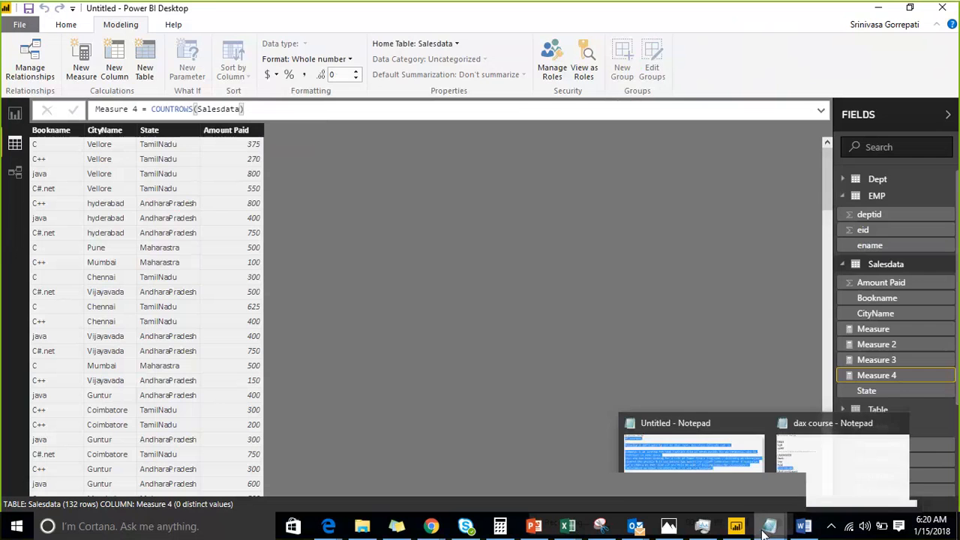
left_click(825, 455)
left_click(176, 249)
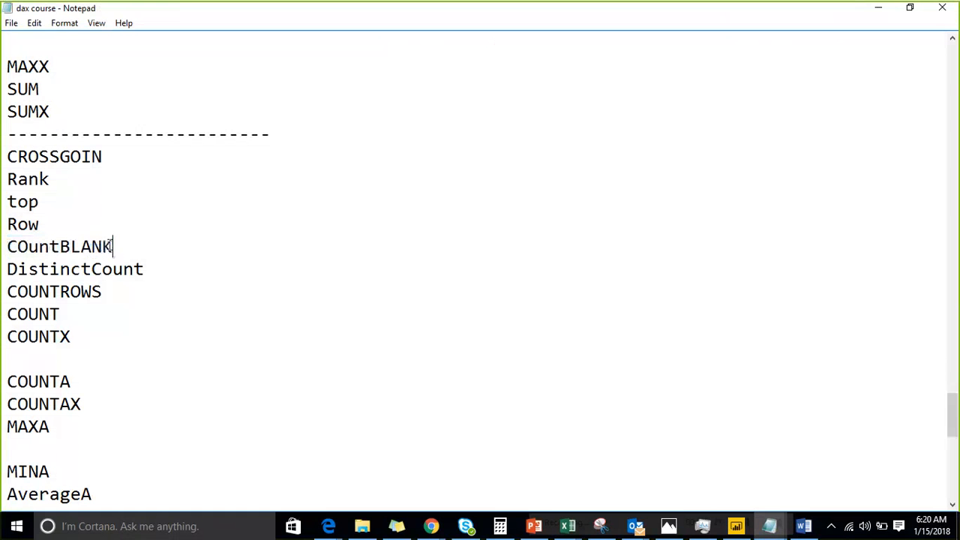
left_click_drag(112, 246, 46, 247)
left_click_drag(144, 268, 39, 268)
left_click_drag(116, 291, 7, 291)
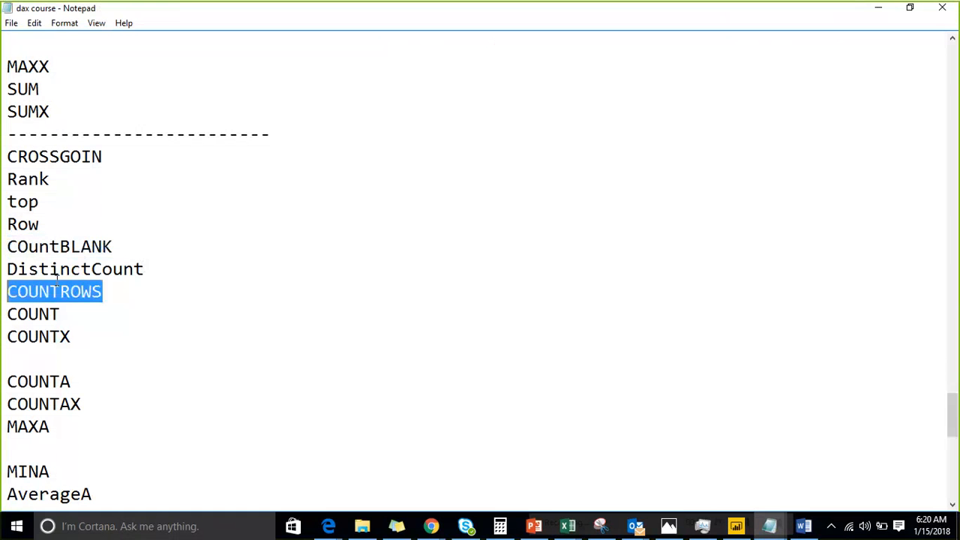
Insert an empty line between COUNTROWS and COUNT in the function list.
left_click(60, 314)
left_click_drag(61, 313, 7, 292)
left_click(6, 314)
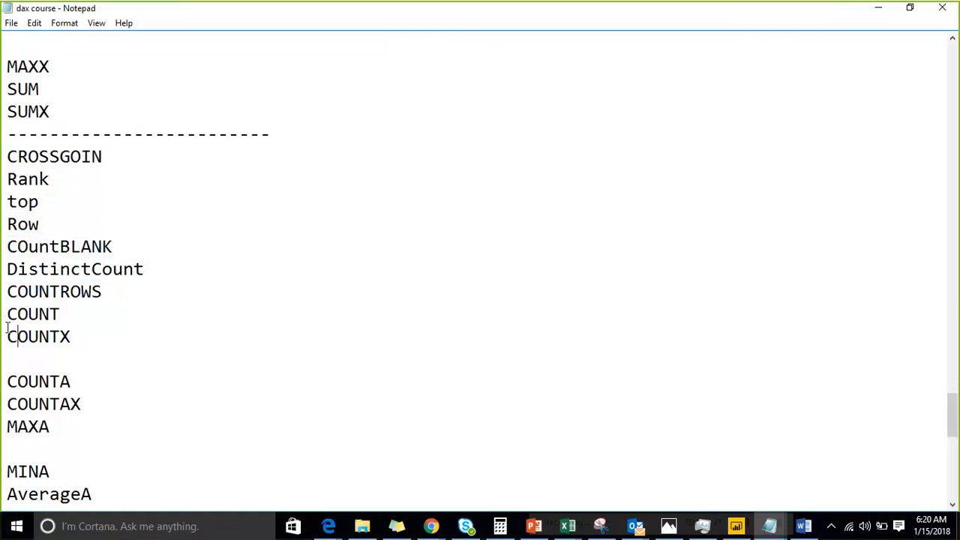
key("Return")
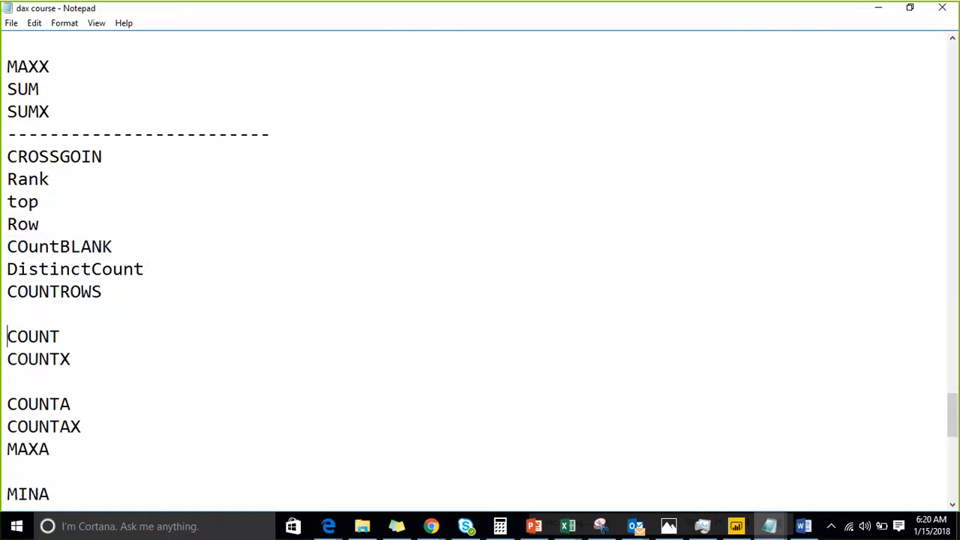
Remove the COUNTA entry from the line above COUNTAX.
key("Down")
key("Down")
key("Down")
key("Down")
key("Up")
key("shift+End")
key("BackSpace")
key("BackSpace")
key("Up")
key("Up")
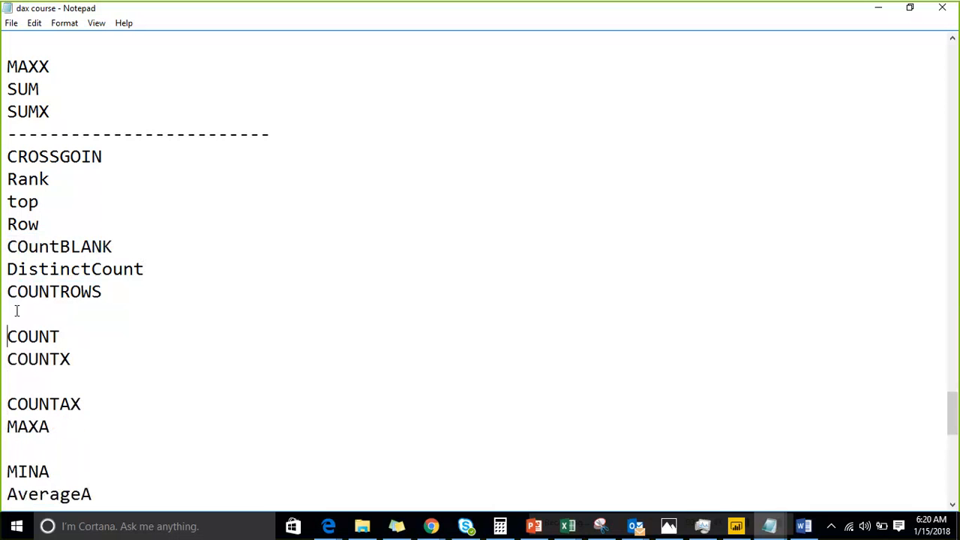
Enter COUNTA on a new line directly below COUNT, leaving an empty line before COUNTX.
key("Down")
key("Return")
key("Up")
type("COUNTA")
key("Return")
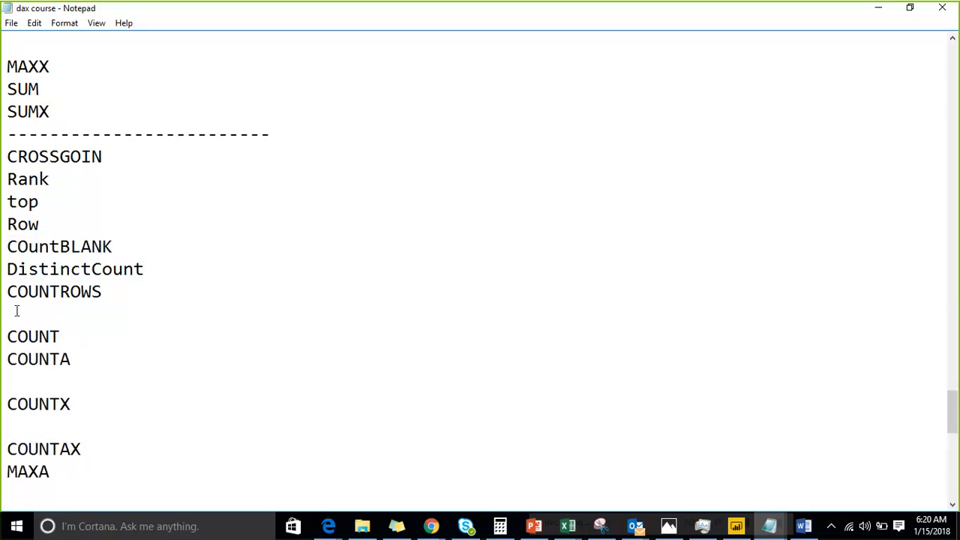
Highlight the COUNT and COUNTA lines together, and return to Power BI Desktop.
key("Up")
key("Up")
key("Down")
key("shift+Down")
key("shift+Down")
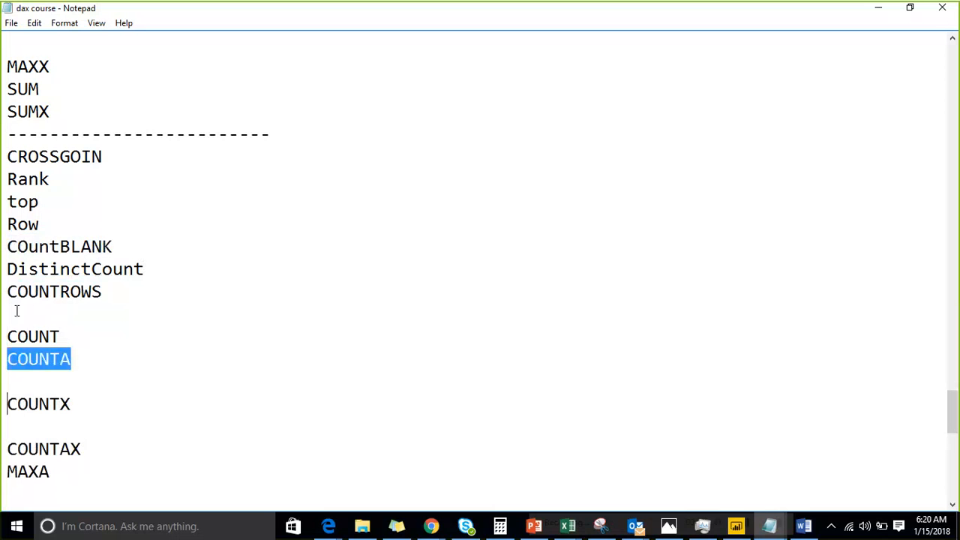
key("Up")
key("shift+Up")
key("shift+Up")
key("shift+Up")
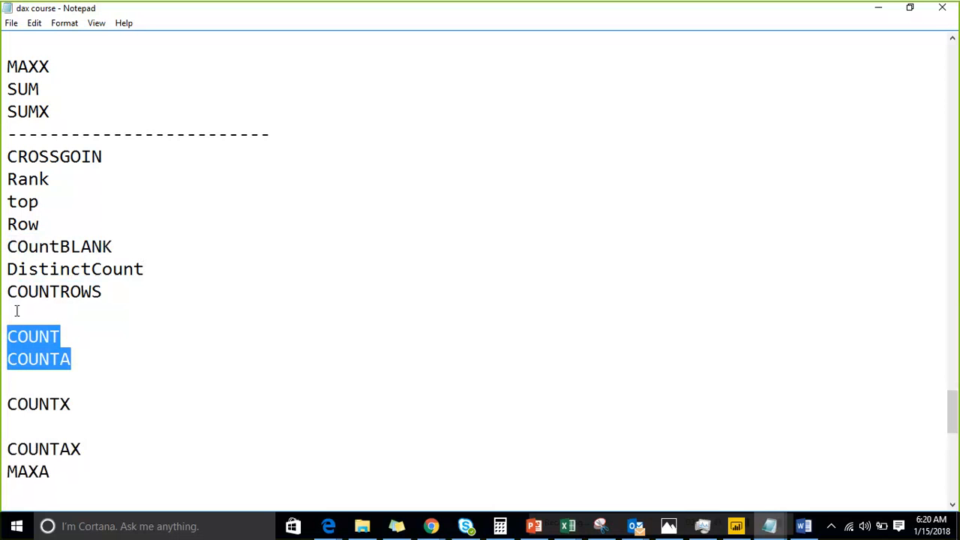
left_click(870, 9)
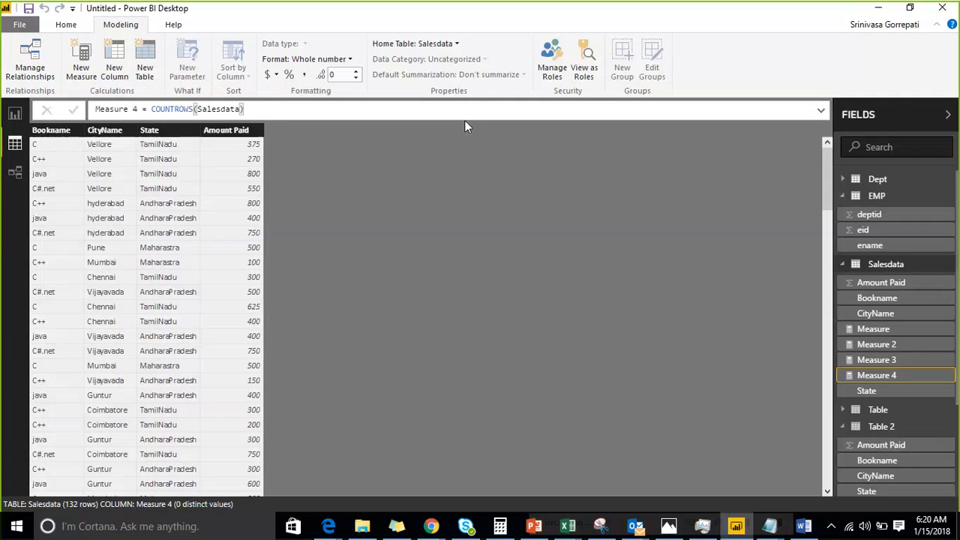
Add another new measure to the Salesdata table and start its formula with the COUNT function.
right_click(943, 269)
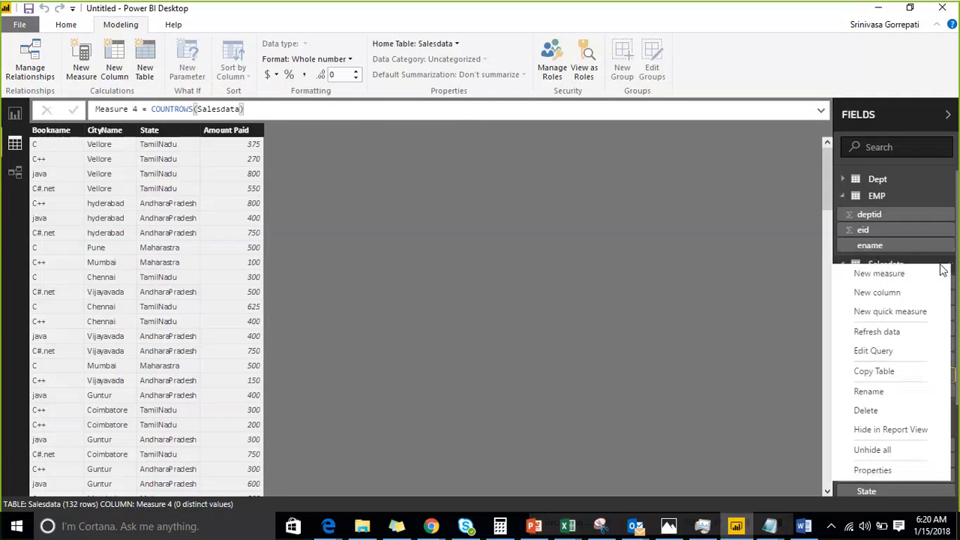
left_click(900, 275)
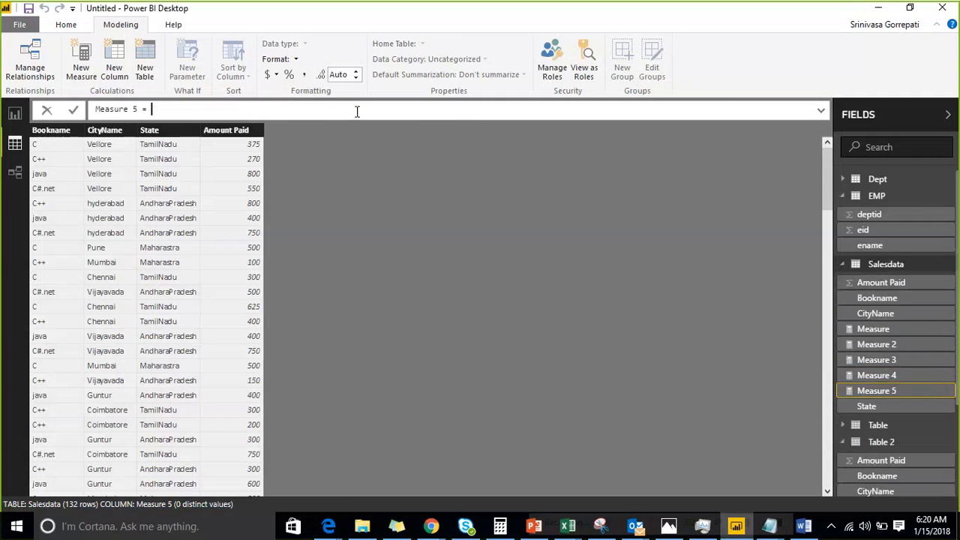
type("COUNT(")
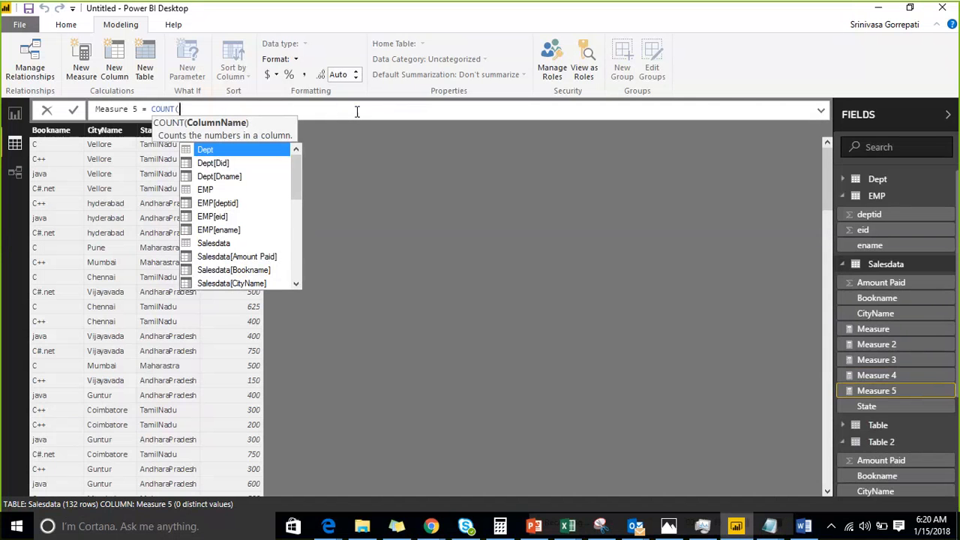
Complete the new measure's formula as COUNT(Salesdata[Bookname]) and commit it.
key("Down")
key("Down")
key("Down")
key("Down")
key("Down")
key("Down")
key("Down")
key("Down")
key("Down")
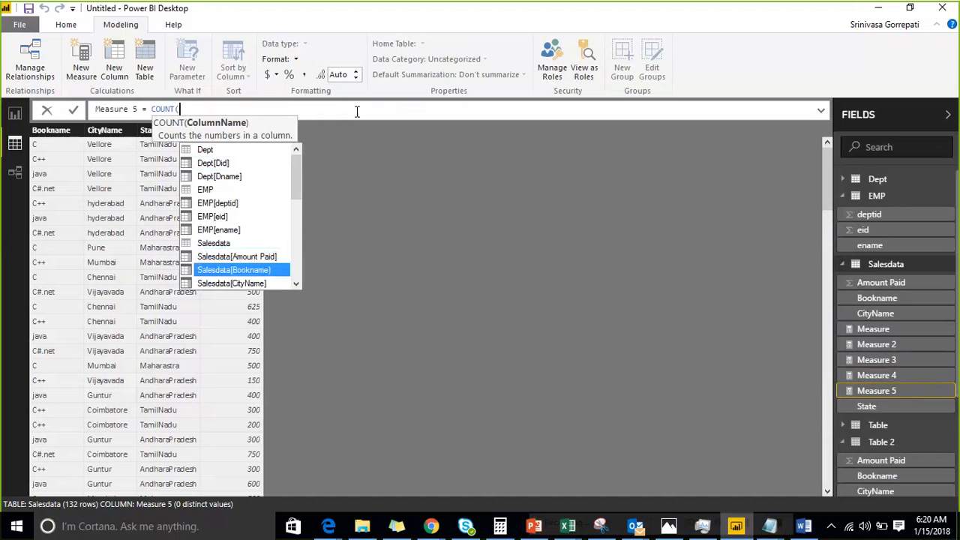
key("Tab")
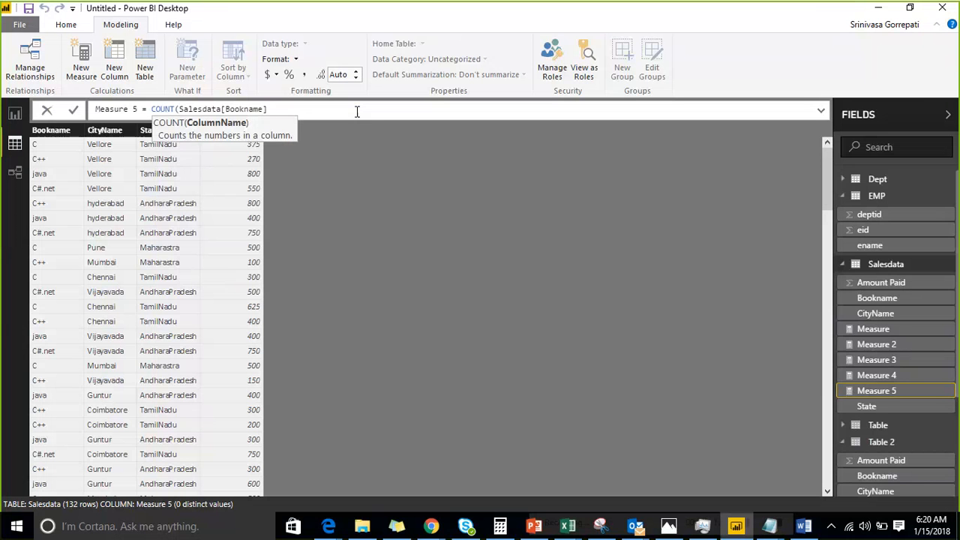
type(")")
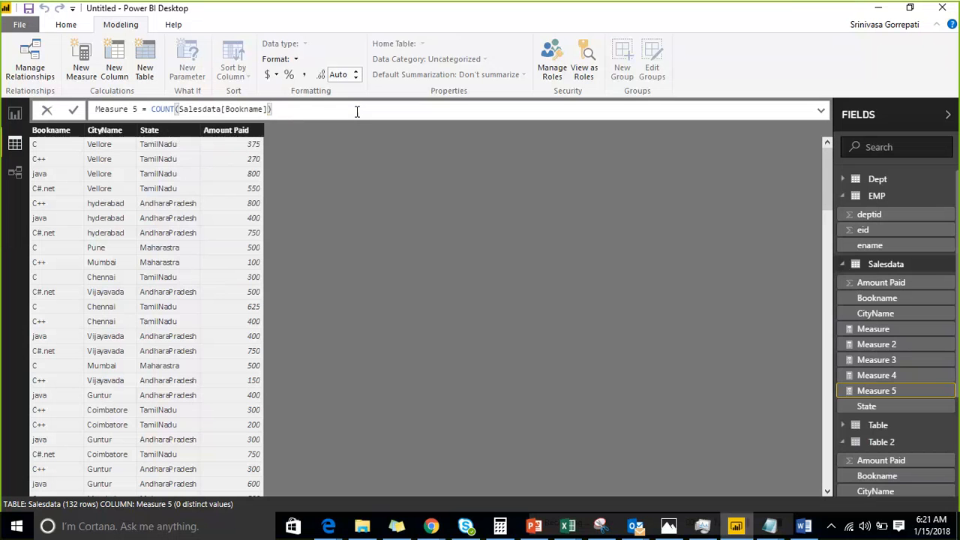
key("Return")
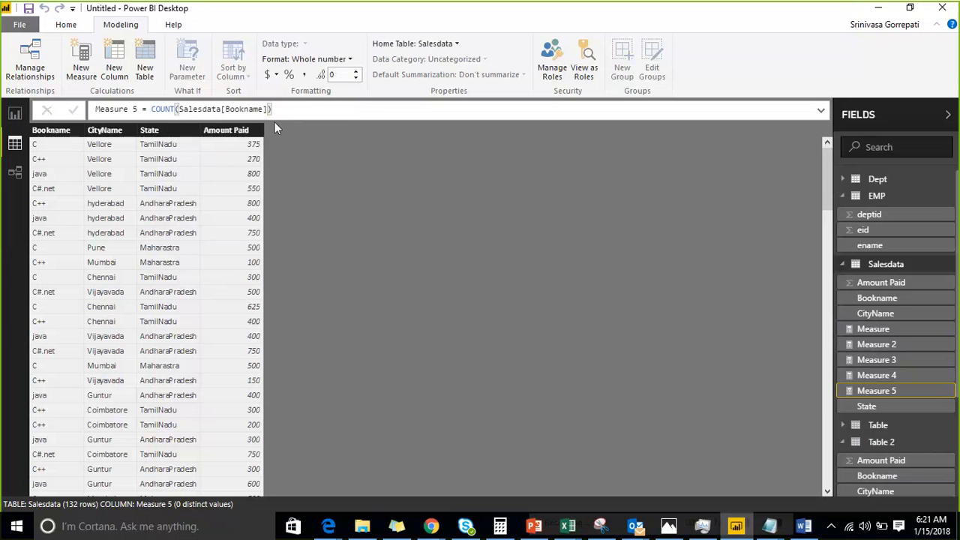
Switch to the report view and add a card on Page 5 that shows Measure 5.
left_click(17, 115)
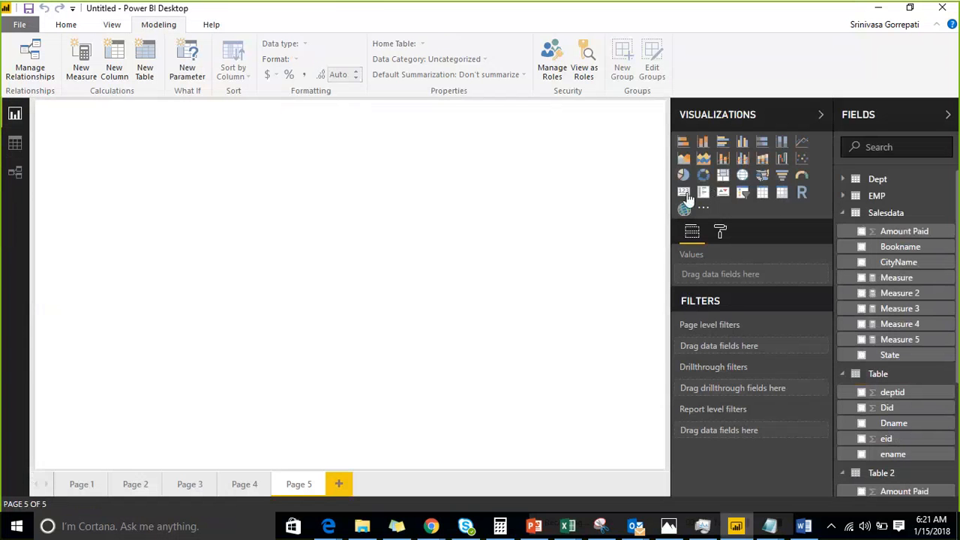
left_click(684, 193)
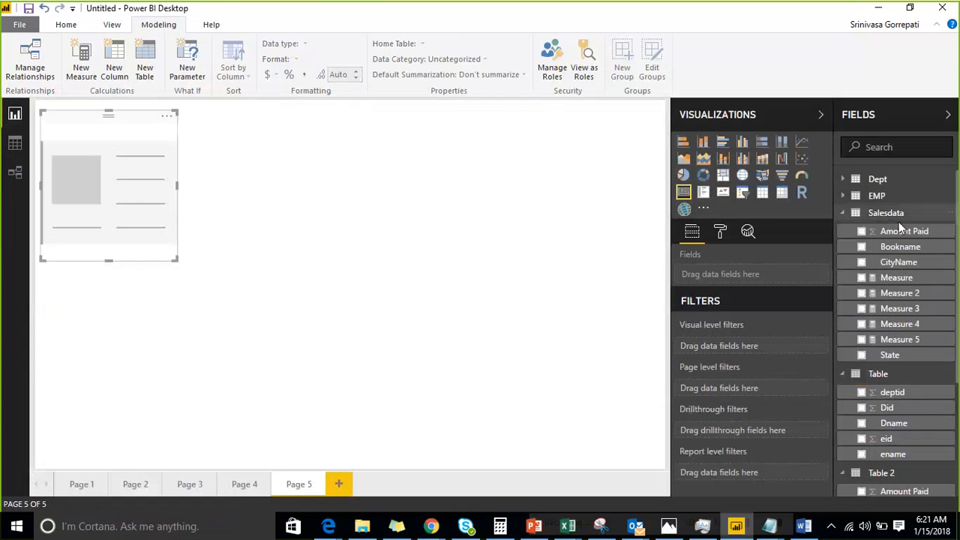
left_click(862, 339)
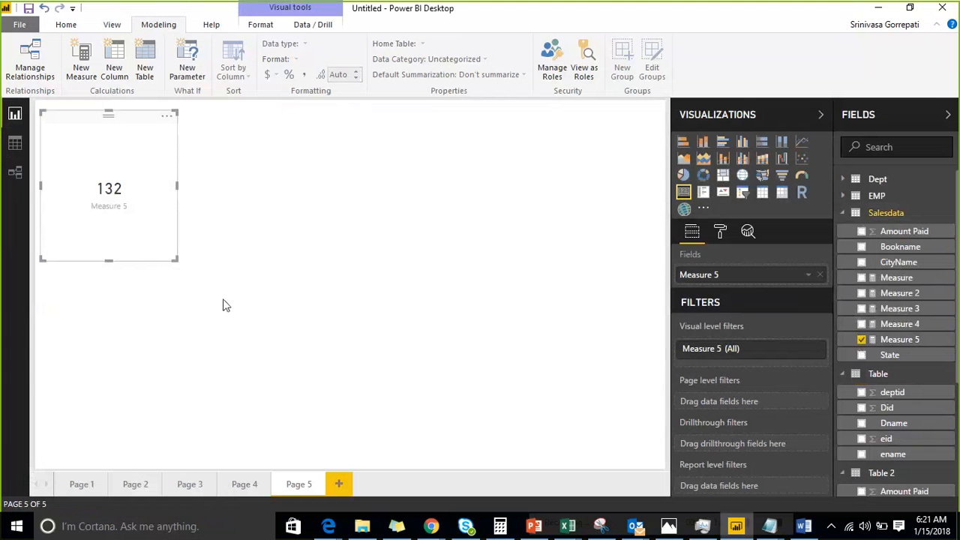
left_click(465, 305)
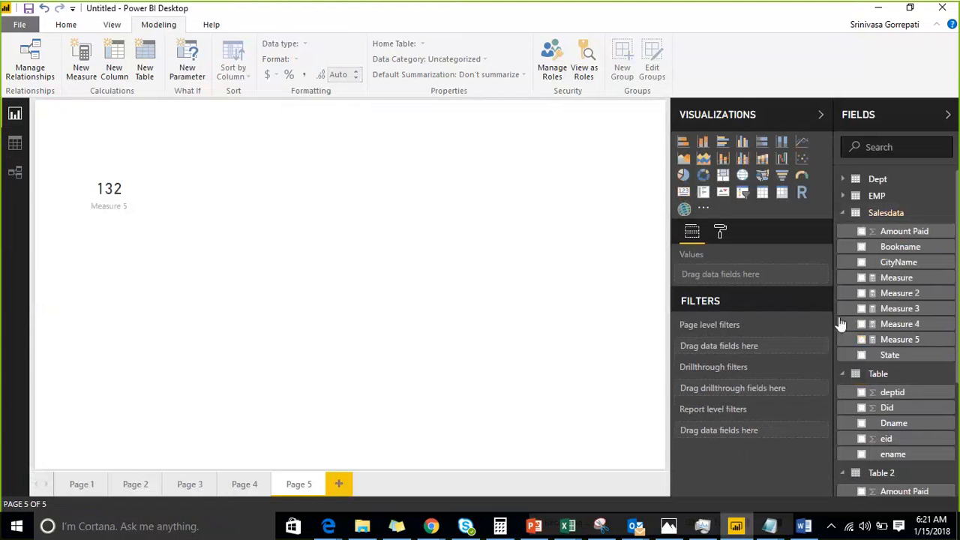
Show the formula of Measure 5, highlight its Salesdata[Bookname] argument, and place the cursor in the COUNT function name.
left_click(895, 342)
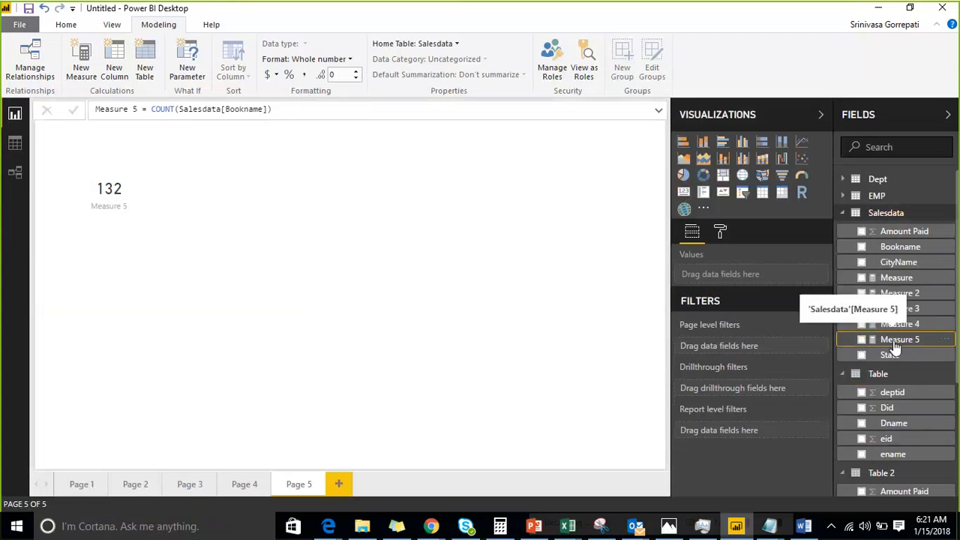
left_click(257, 111)
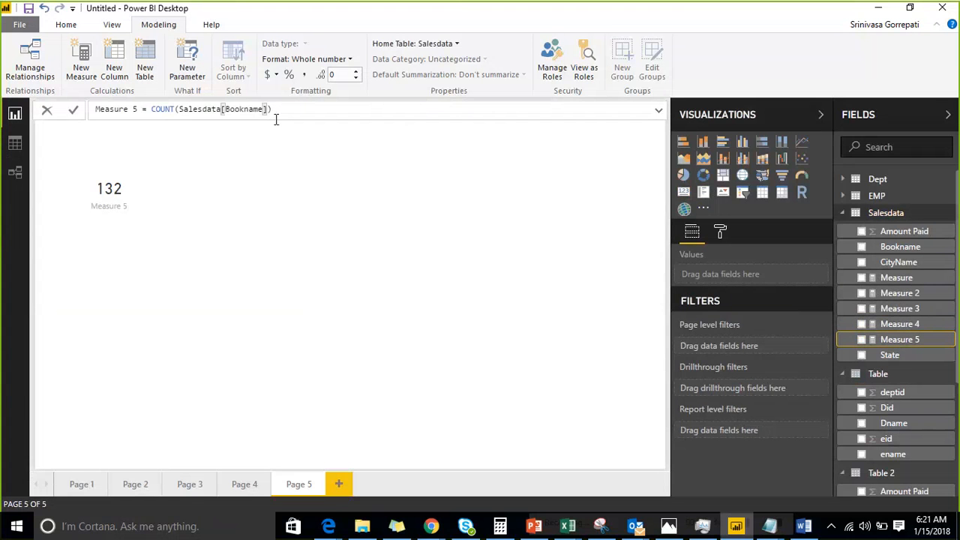
key("shift+Left")
key("shift+Left")
key("shift+Left")
key("shift+Left")
key("shift+Left")
key("shift+Left")
key("shift+Left")
key("shift+Left")
key("shift+Left")
key("shift+Left")
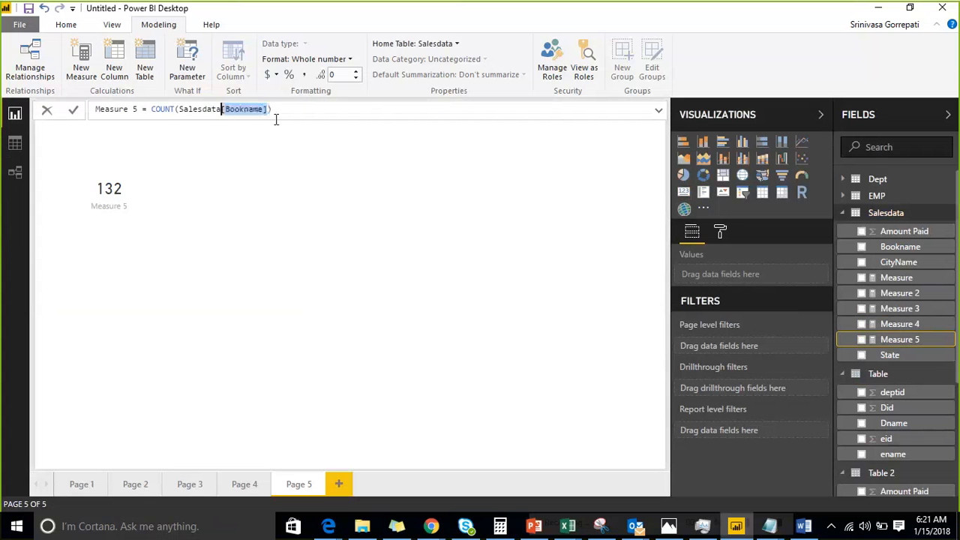
key("shift+Left")
key("shift+Left")
key("shift+Left")
key("shift+Left")
key("shift+Left")
key("shift+Left")
key("shift+Left")
key("shift+Left")
key("shift+Left")
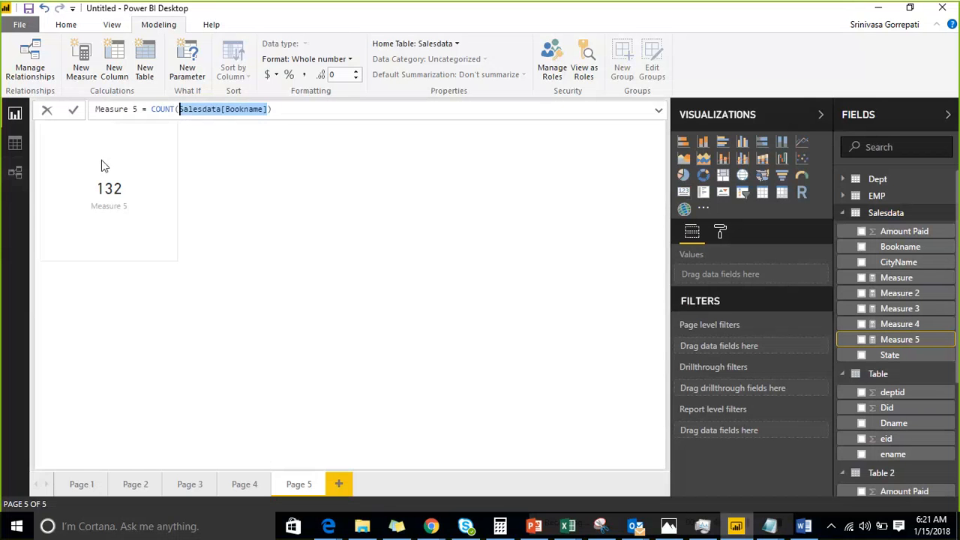
left_click(171, 109)
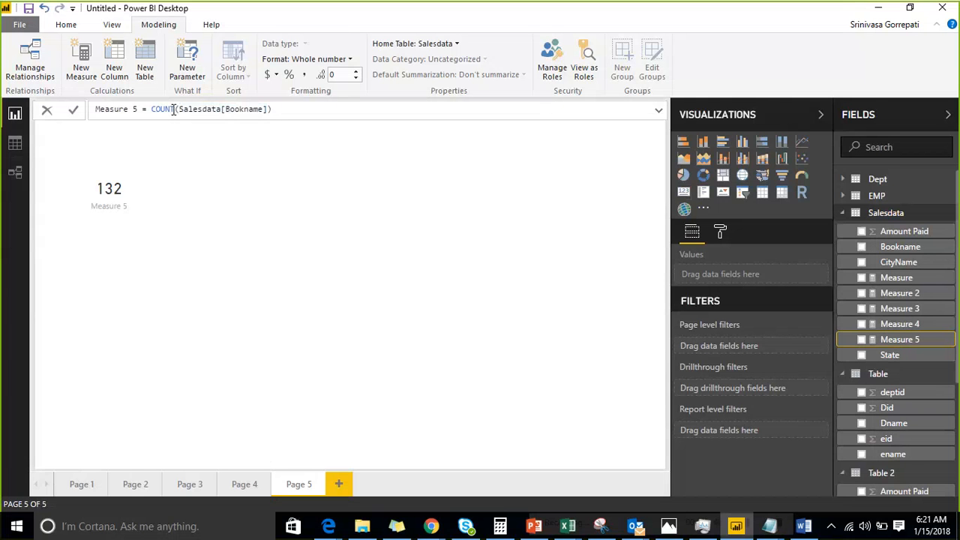
Open the Salesdata table in the data view and examine the values of its Bookname column.
left_click(173, 108)
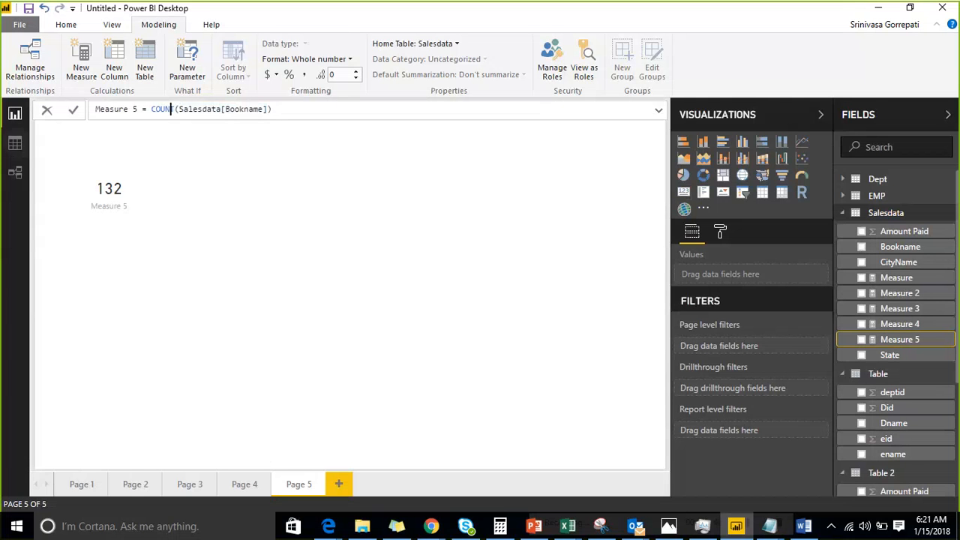
left_click(15, 142)
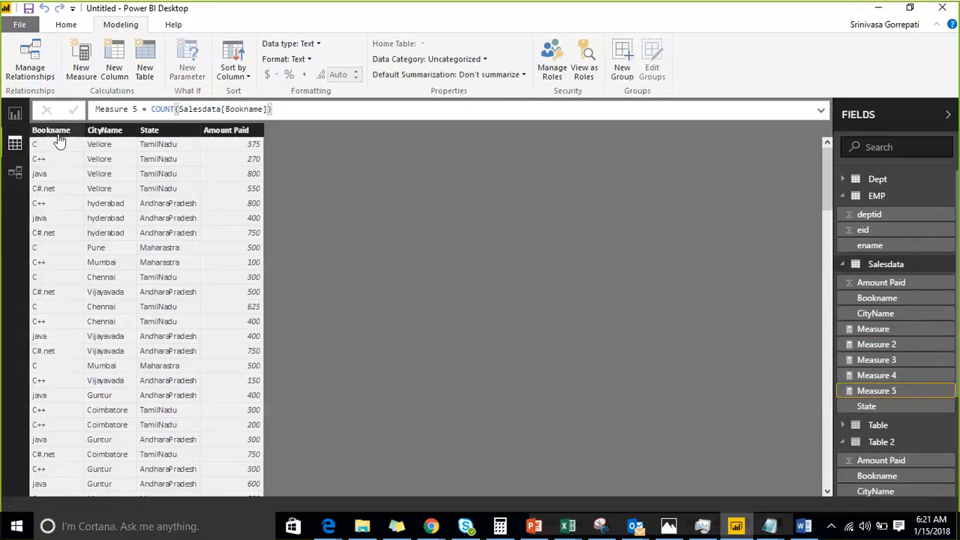
left_click(56, 139)
scroll(58, 209, "down", 2)
scroll(45, 214, "down", 20)
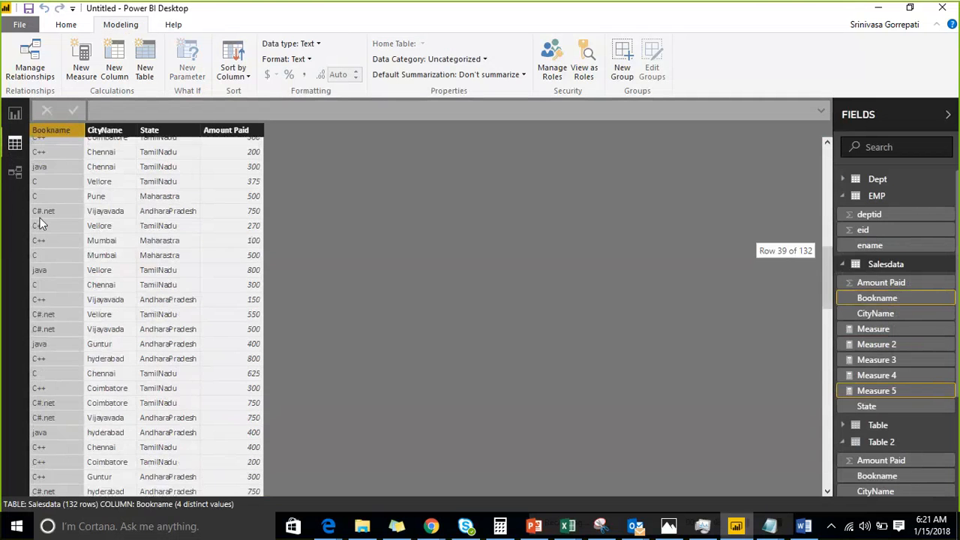
scroll(40, 217, "up", 8)
scroll(39, 218, "up", 20)
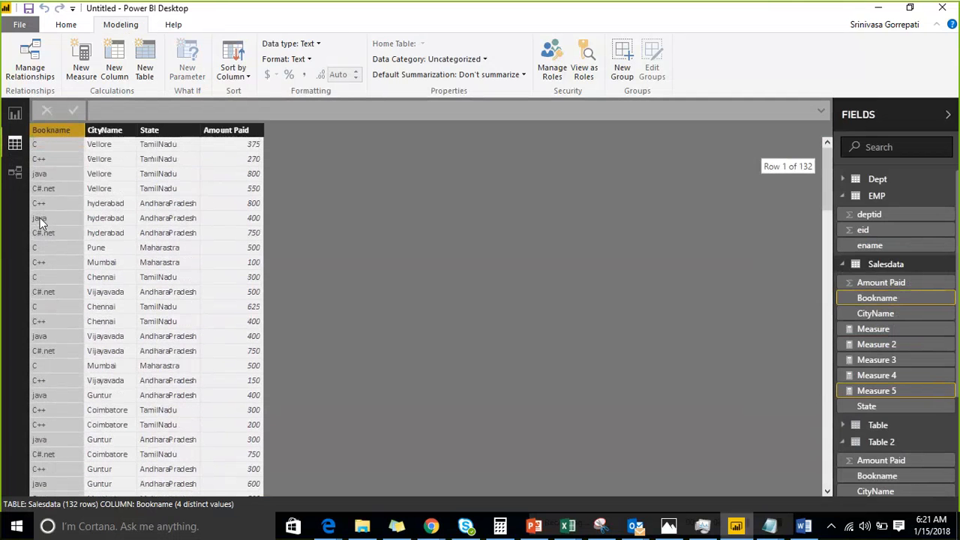
Return to the report view and remove the Salesdata[Bookname] argument from Measure 5's COUNT formula, leaving the opening parenthesis.
left_click(15, 113)
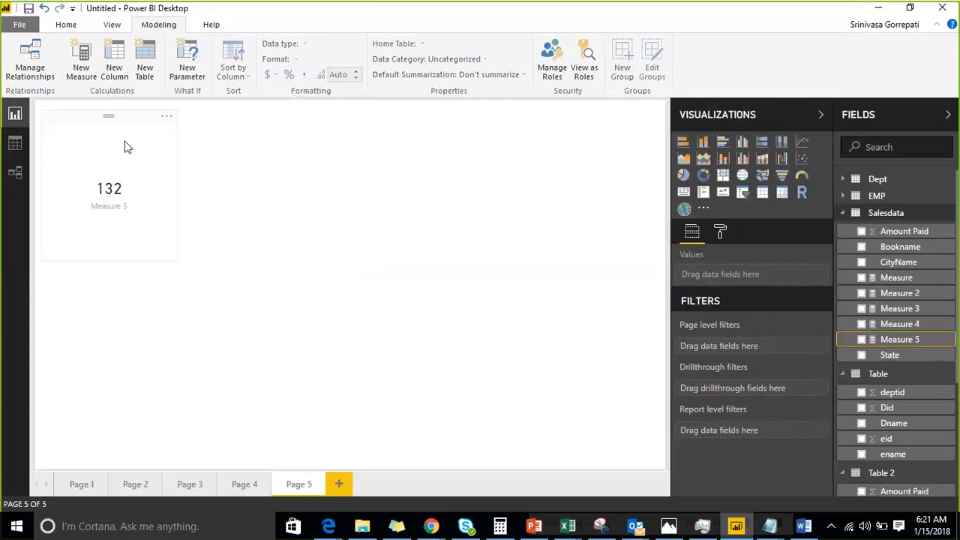
left_click(117, 172)
left_click(532, 358)
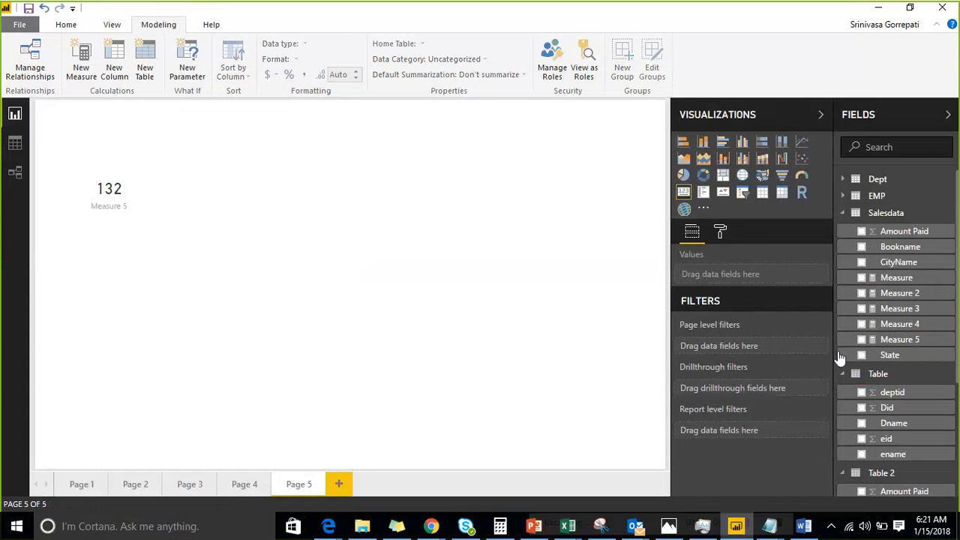
left_click(896, 340)
left_click(176, 109)
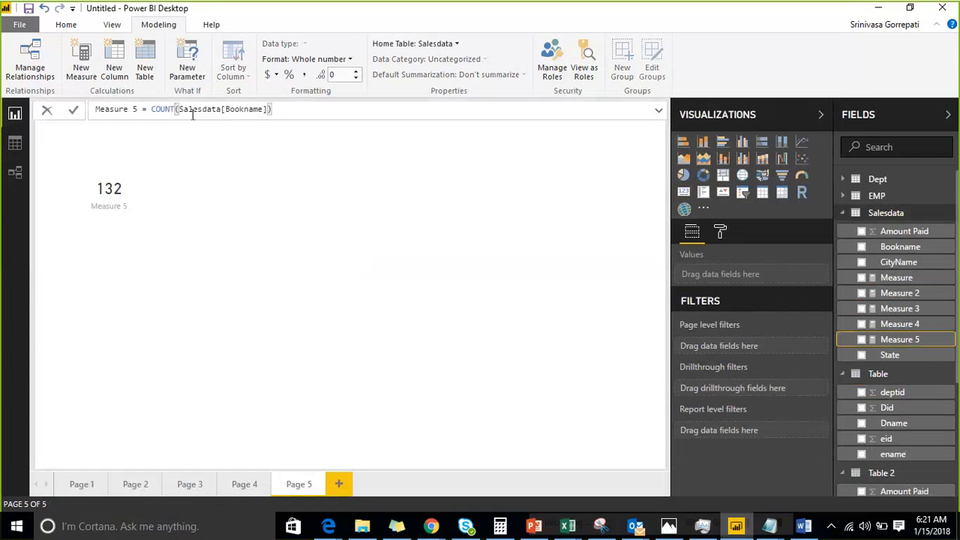
key("Right")
key("Right")
key("shift+End")
key("shift+Left")
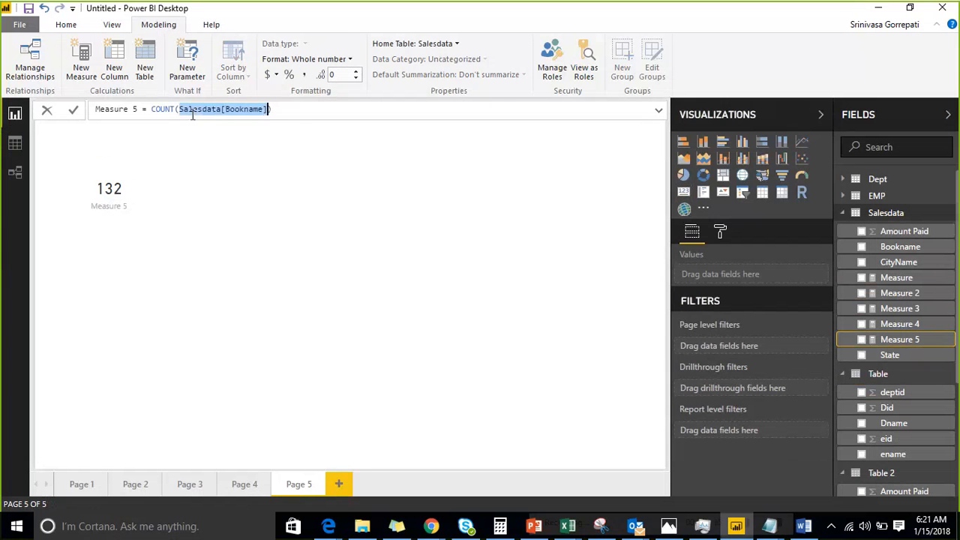
key("Delete")
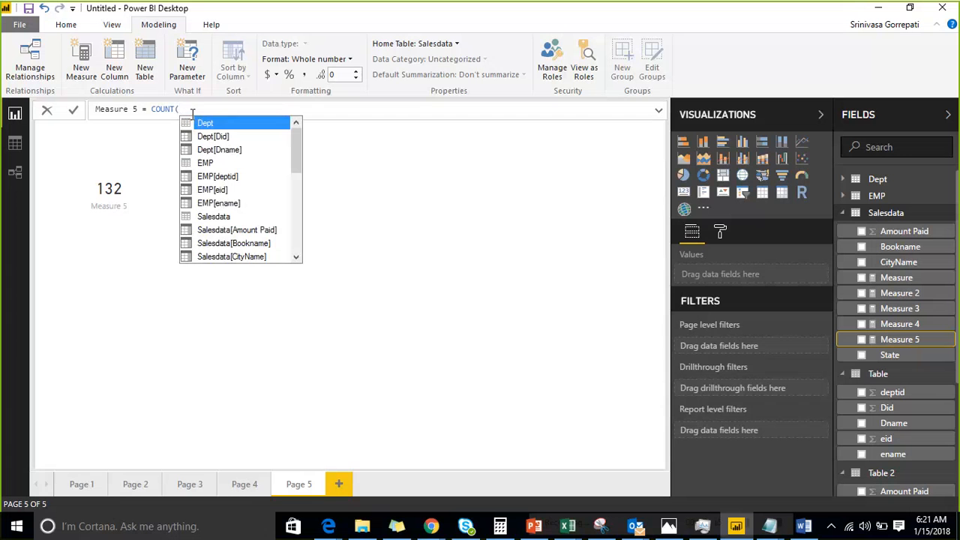
key("BackSpace")
type("(")
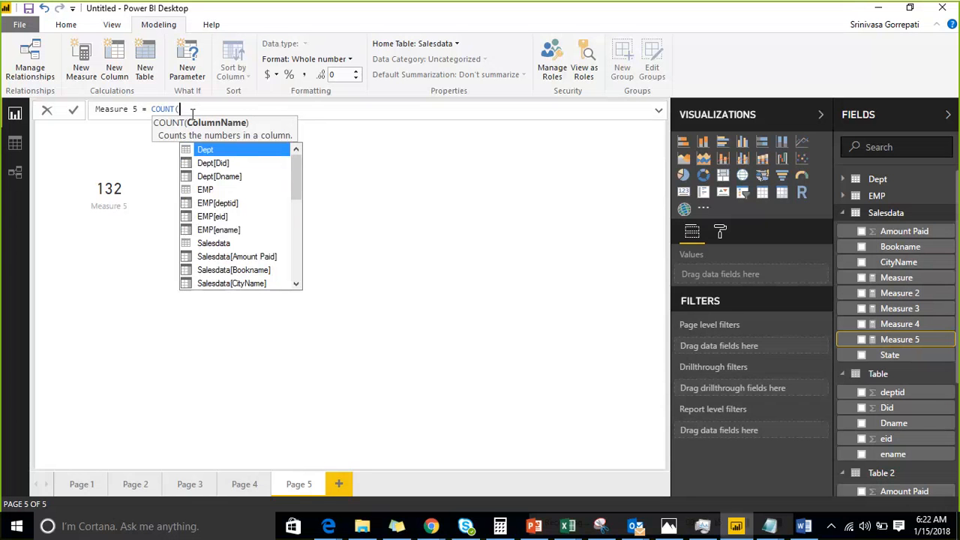
Change Measure 5's formula to COUNTA(Salesdata[Bookname]) and commit it.
key("BackSpace")
type("A(")
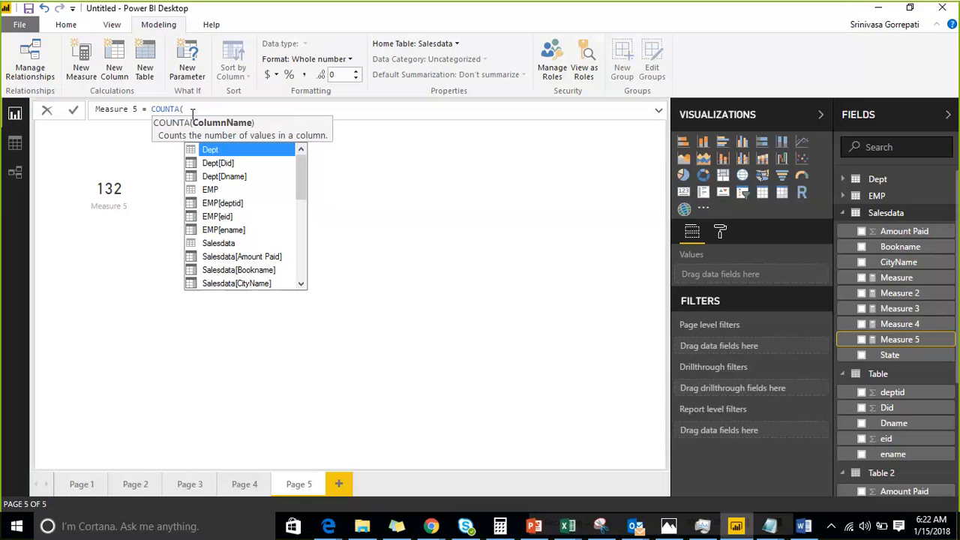
type("boo")
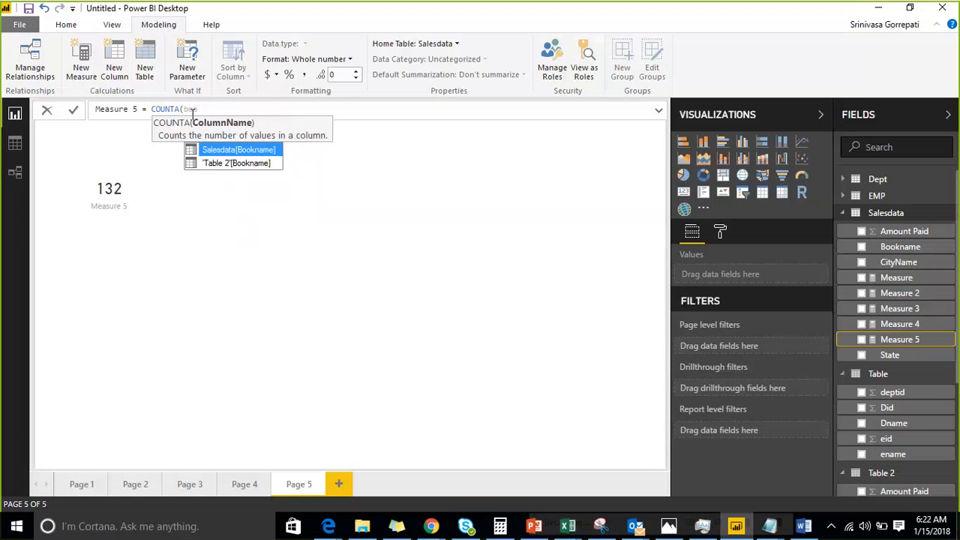
key("Tab")
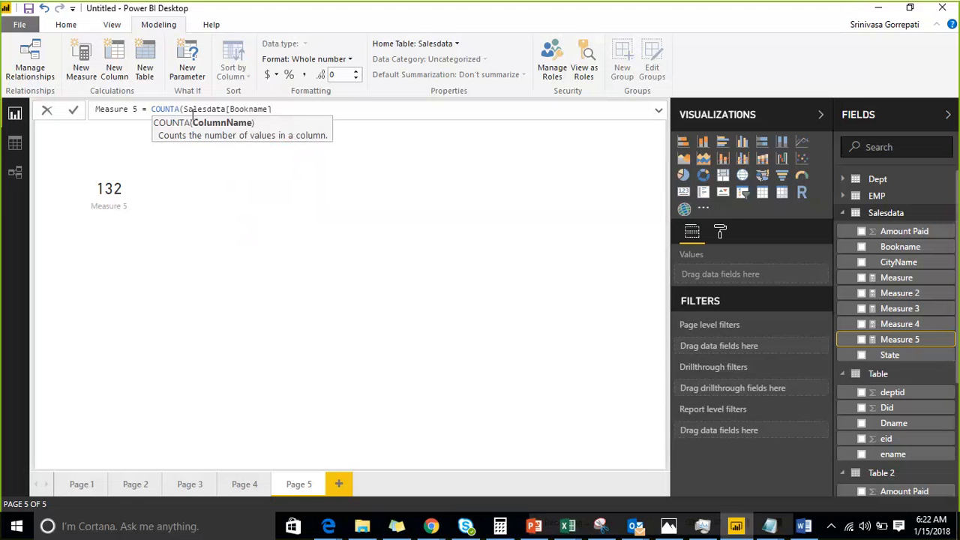
type(")")
key("Return")
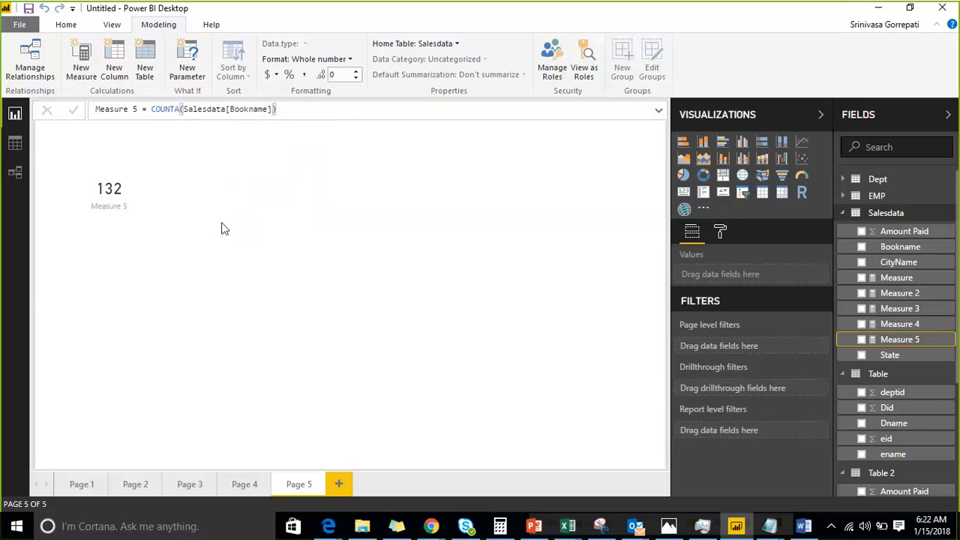
Annotate the blank area of Page 5 with a freehand table outline, one column divider and three row lines.
left_click(15, 143)
left_click(399, 277)
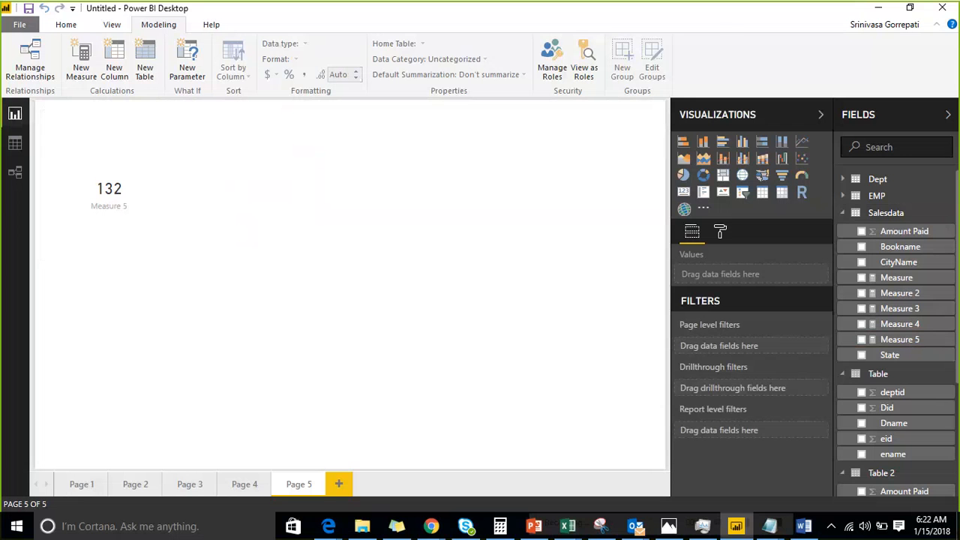
mouse_move(303, 147)
left_mouse_down()
mouse_move(333, 365)
mouse_move(501, 279)
mouse_move(459, 96)
left_mouse_up()
left_click_drag(386, 120, 303, 144)
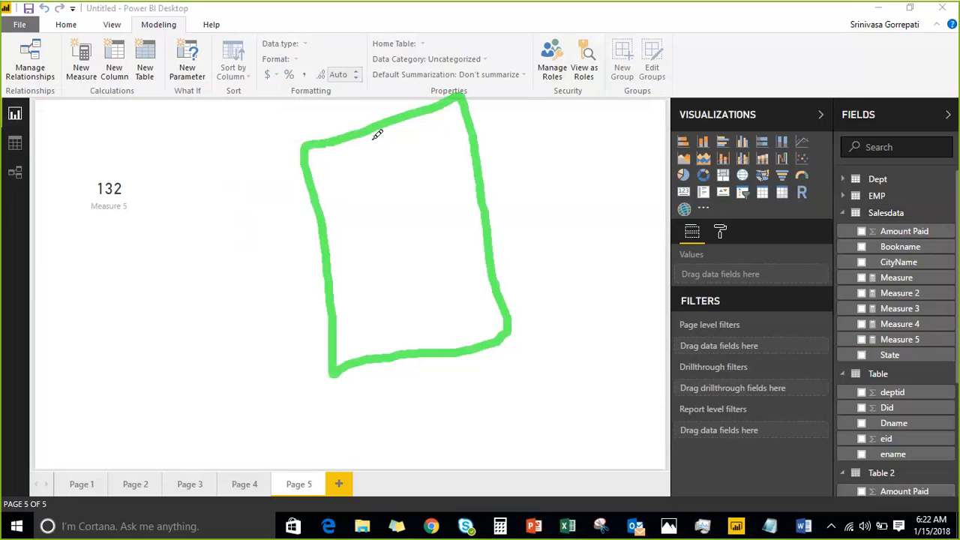
left_click_drag(373, 135, 430, 324)
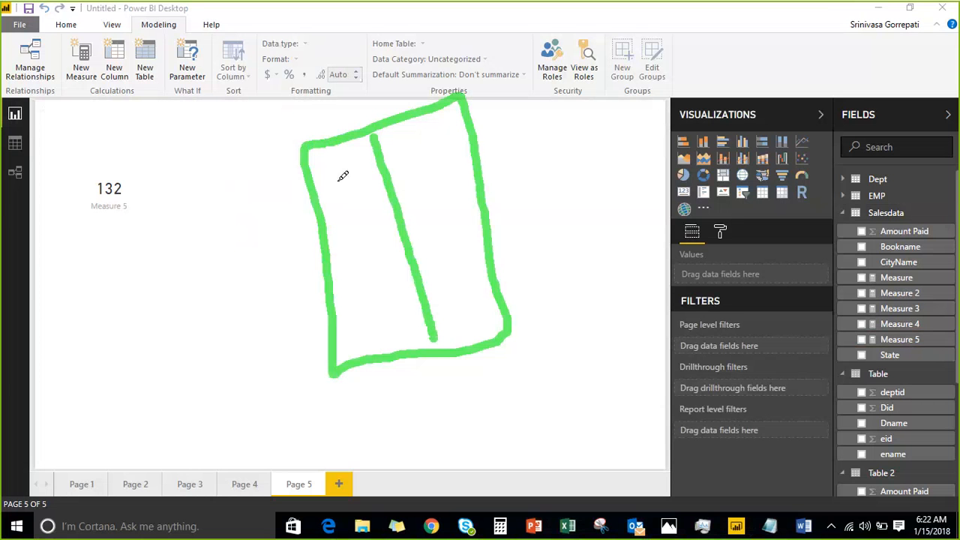
left_click_drag(324, 201, 471, 163)
left_click_drag(337, 246, 495, 197)
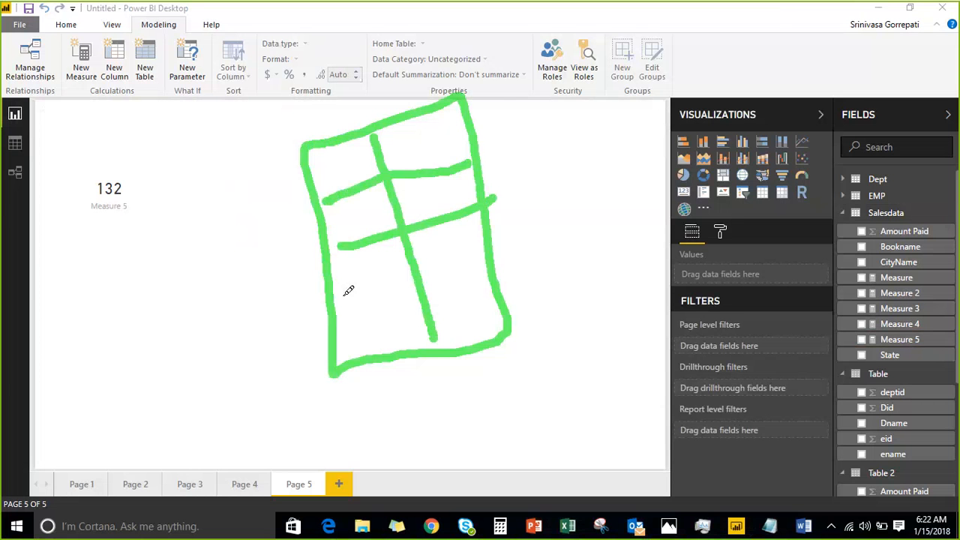
left_click_drag(330, 288, 529, 241)
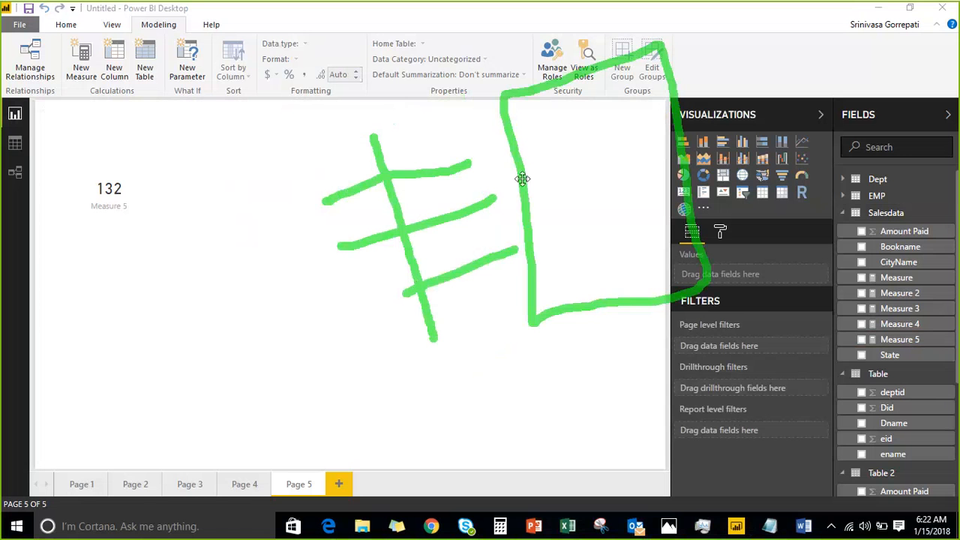
mouse_move(515, 161)
left_mouse_down()
mouse_move(433, 202)
mouse_move(322, 207)
left_mouse_up()
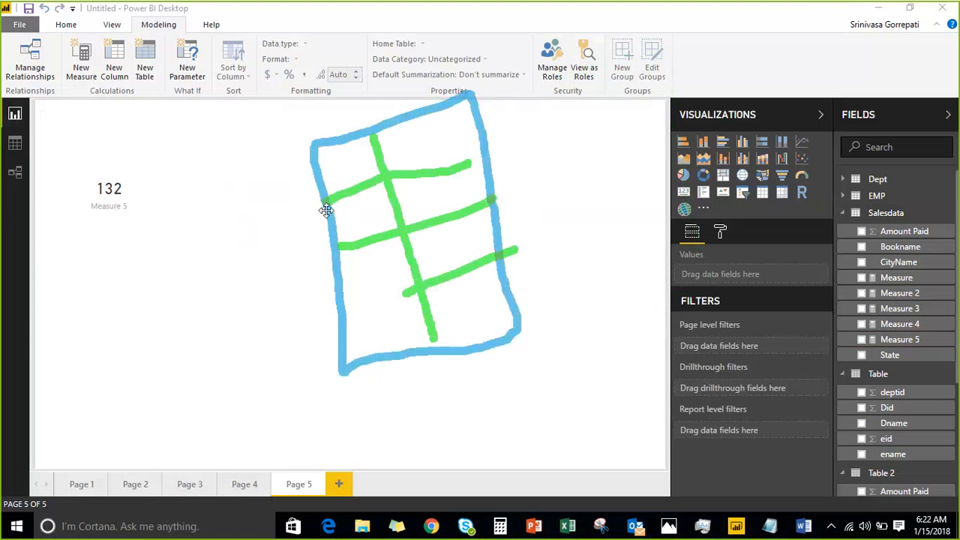
Mark the sketched table's first column and the Measure 5 card with freehand strokes, and clear all annotations.
left_click(367, 301)
left_click_drag(367, 300, 411, 282)
mouse_move(349, 159)
left_mouse_down()
mouse_move(377, 228)
mouse_move(403, 405)
left_mouse_up()
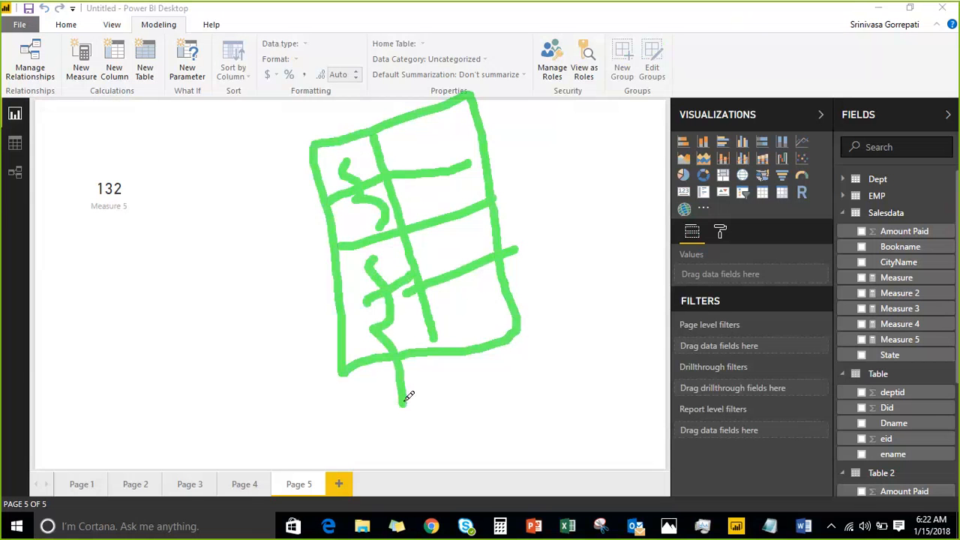
mouse_move(209, 270)
left_mouse_down()
mouse_move(283, 194)
mouse_move(287, 250)
left_mouse_up()
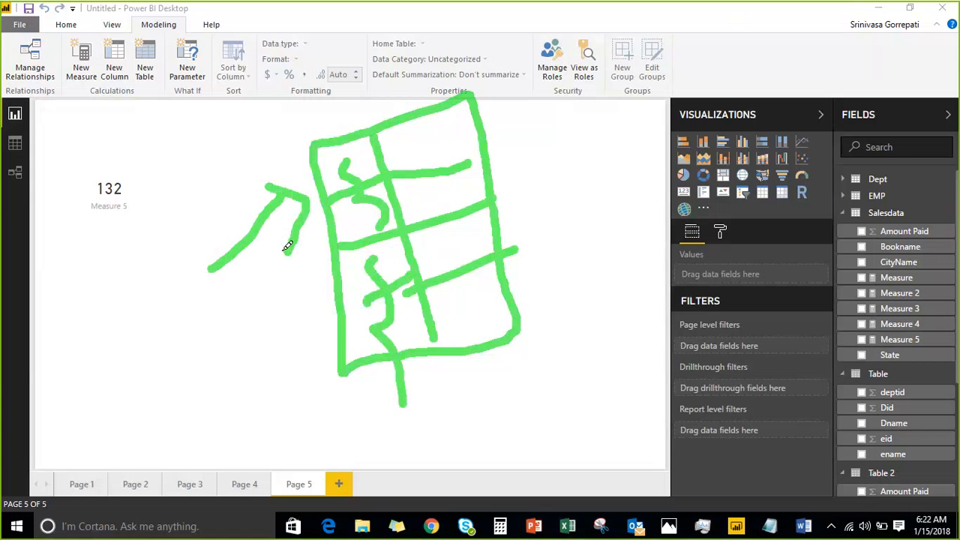
left_click_drag(333, 154, 398, 338)
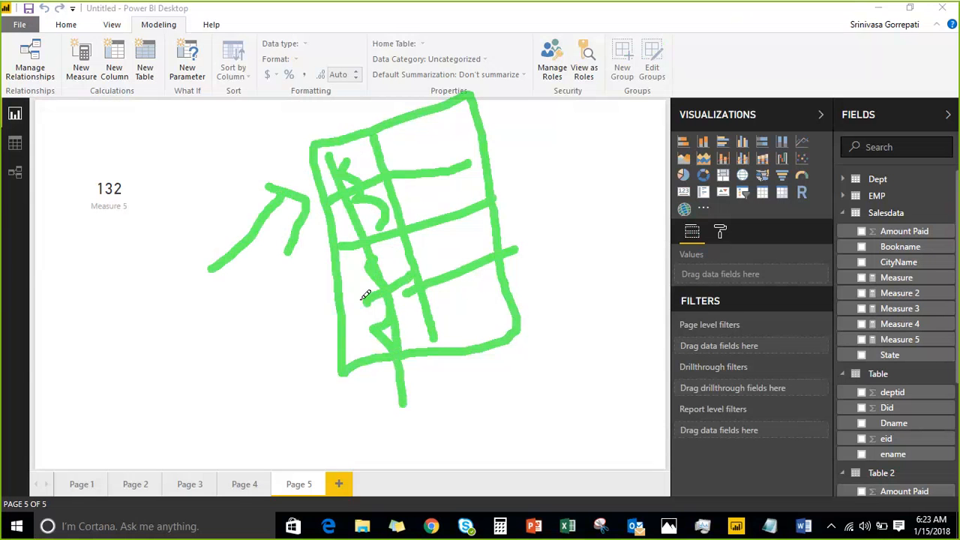
left_click_drag(125, 189, 157, 196)
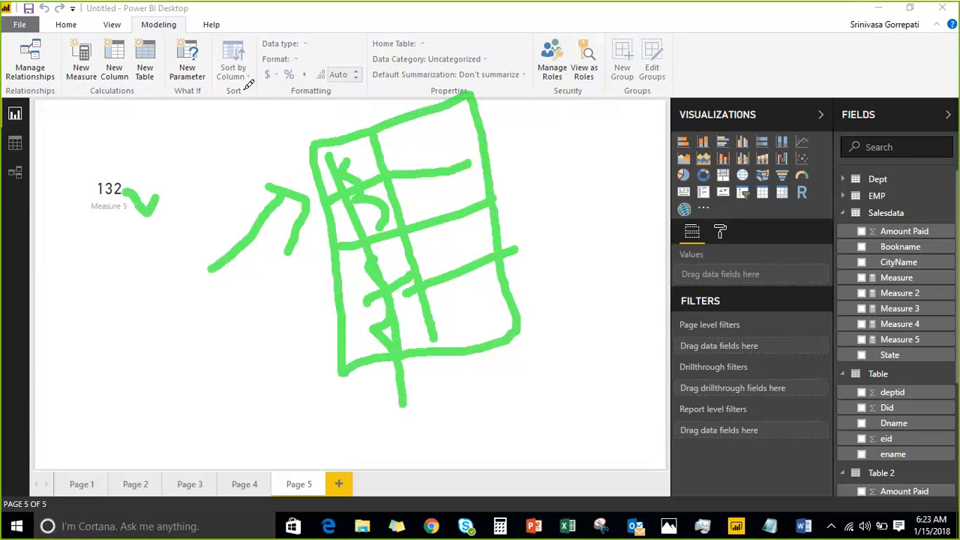
left_click(742, 21)
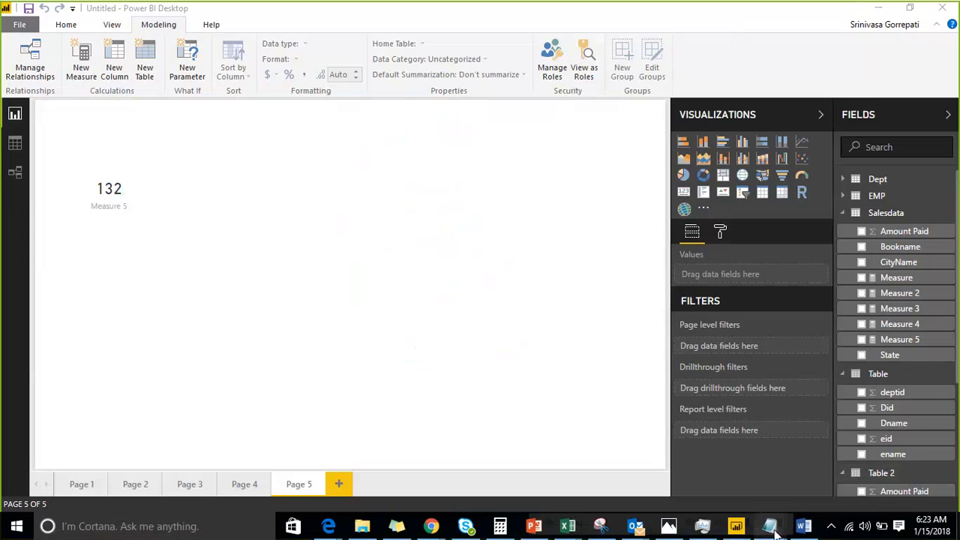
Switch to the dax course notes in Notepad, annotate AverageA with an arrow, draw a letter A, and clear the annotations.
mouse_move(769, 526)
left_click(825, 462)
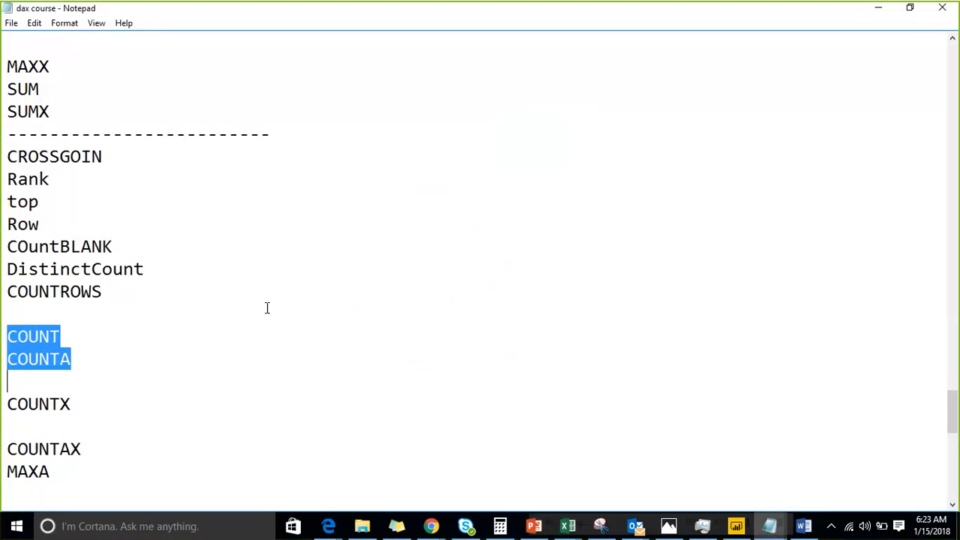
scroll(266, 306, "down", 2)
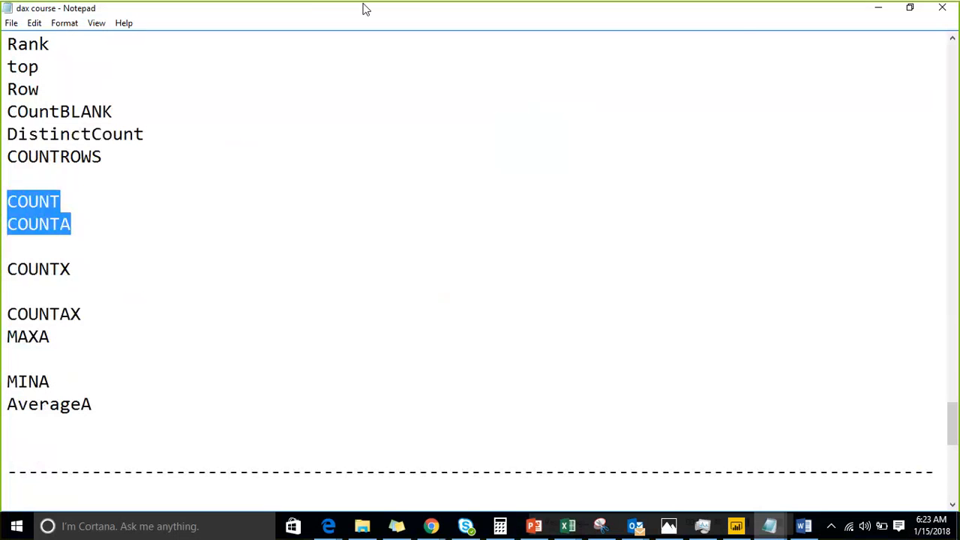
left_click(742, 18)
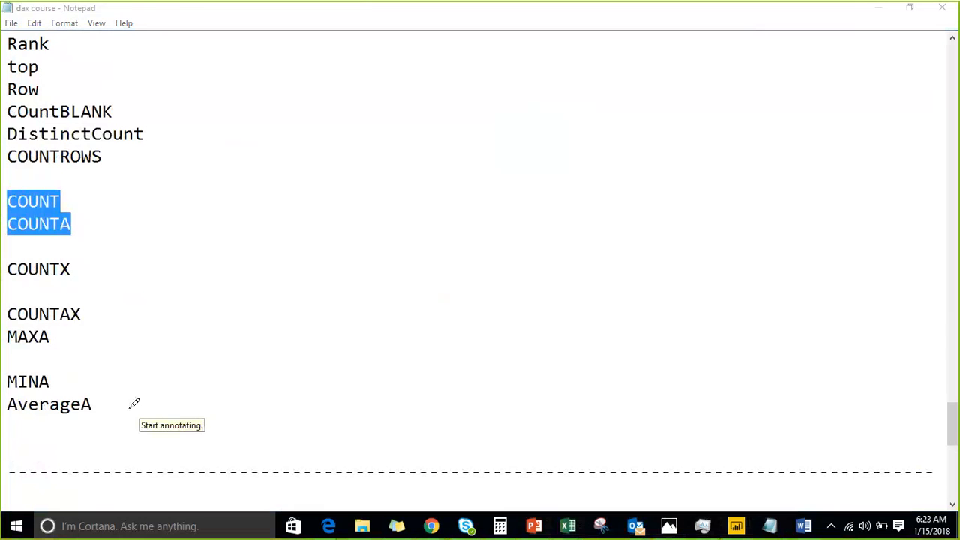
left_click_drag(114, 398, 225, 329)
mouse_move(134, 365)
left_mouse_down()
mouse_move(109, 402)
mouse_move(160, 423)
mouse_move(162, 435)
left_mouse_up()
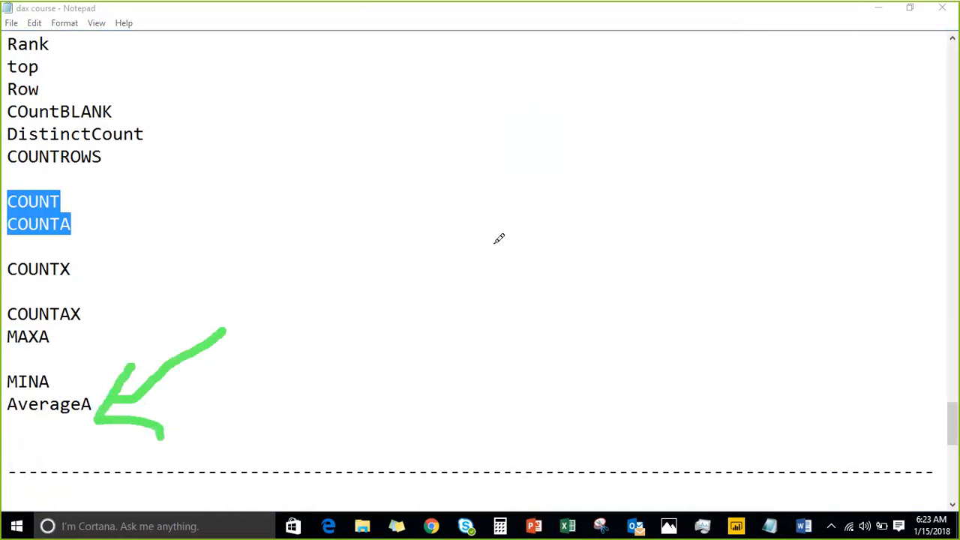
mouse_move(212, 169)
left_mouse_down()
mouse_move(221, 117)
mouse_move(255, 149)
mouse_move(242, 138)
left_mouse_up()
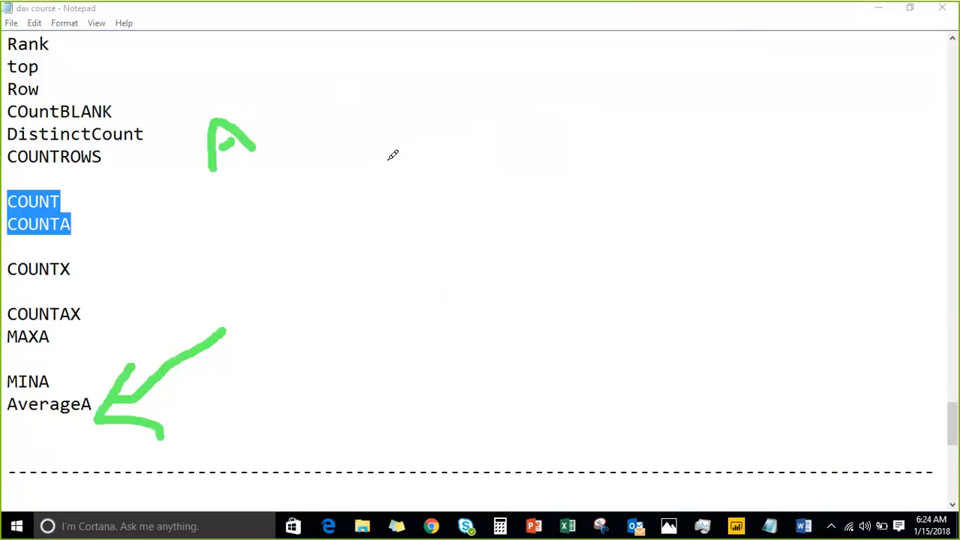
key("Escape")
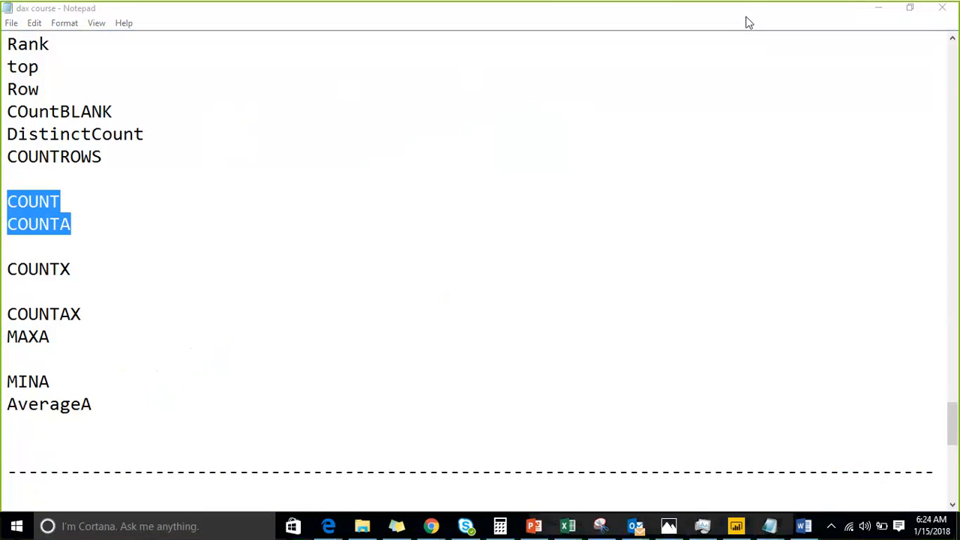
Switch back to Power BI Desktop, start creating a table with manually entered data, and rename Column1 to A.
left_click(736, 524)
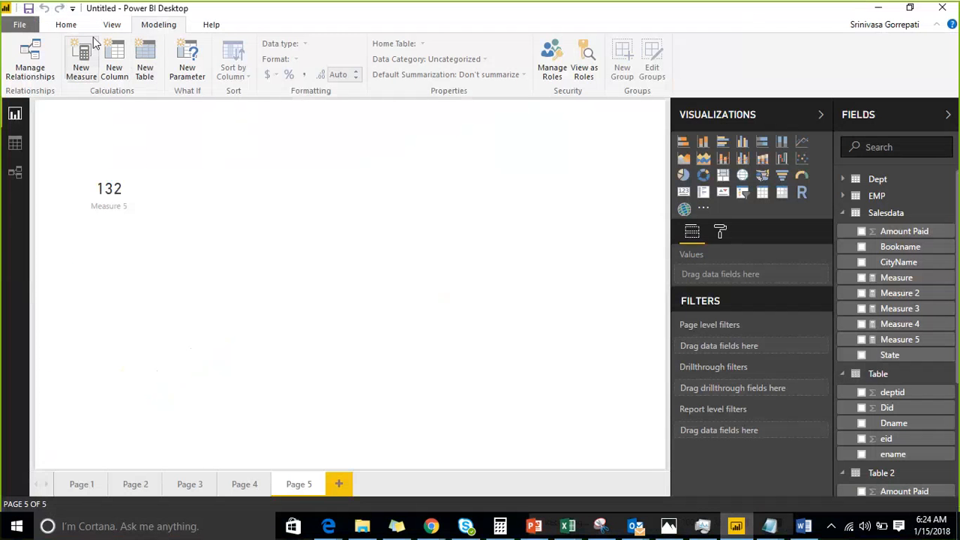
left_click(66, 24)
left_click(180, 78)
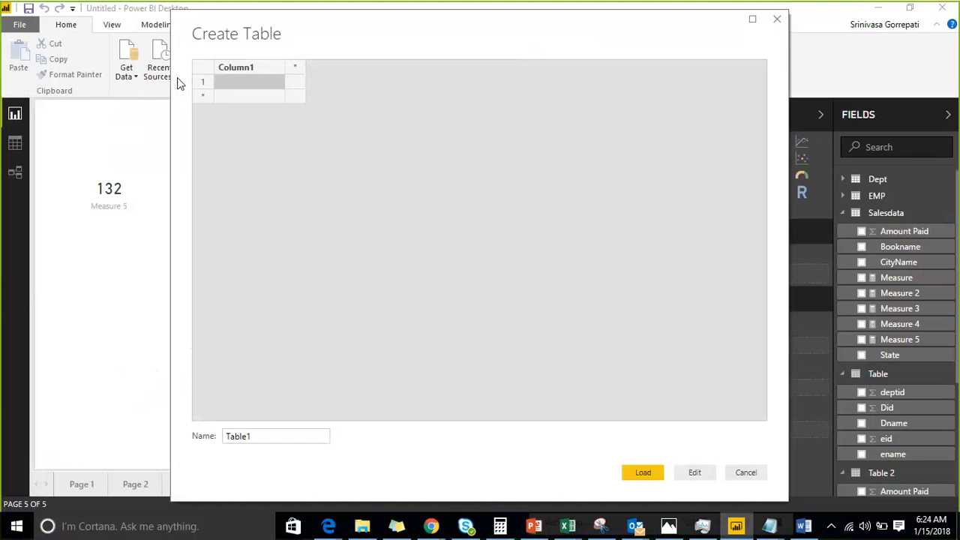
left_click(229, 71)
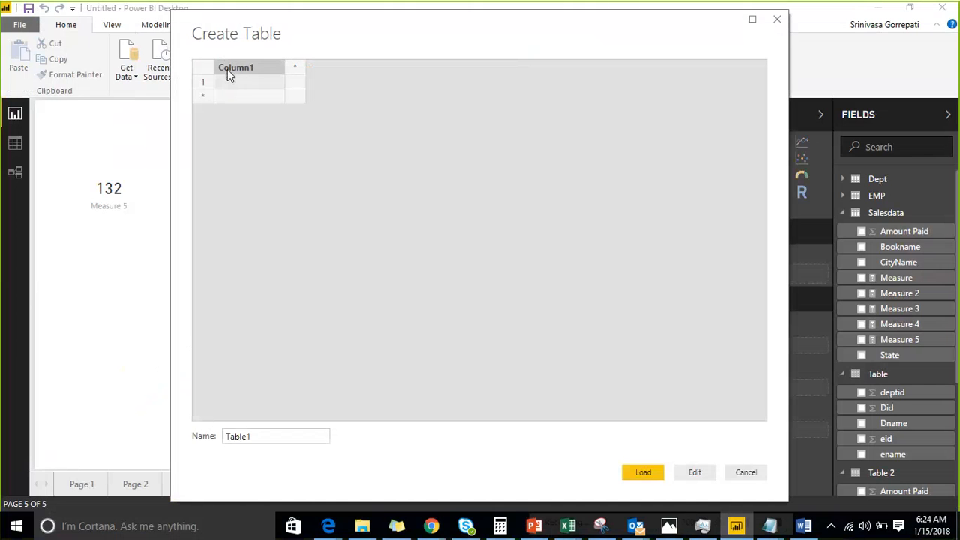
double_click(229, 70)
type("A")
left_click(240, 91)
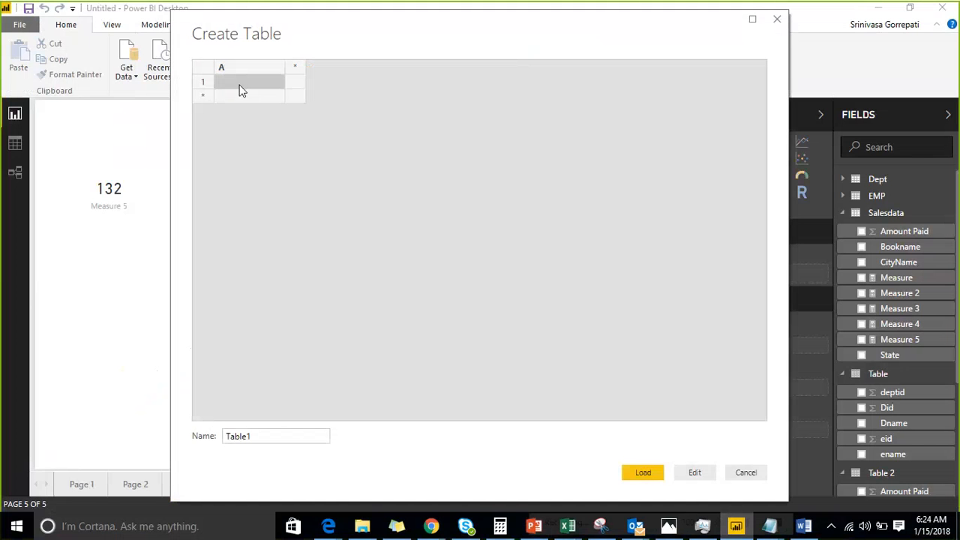
Fill the first four rows of column A with 100, 200, a and 300.
type("100")
key("Return")
type("200")
key("Return")
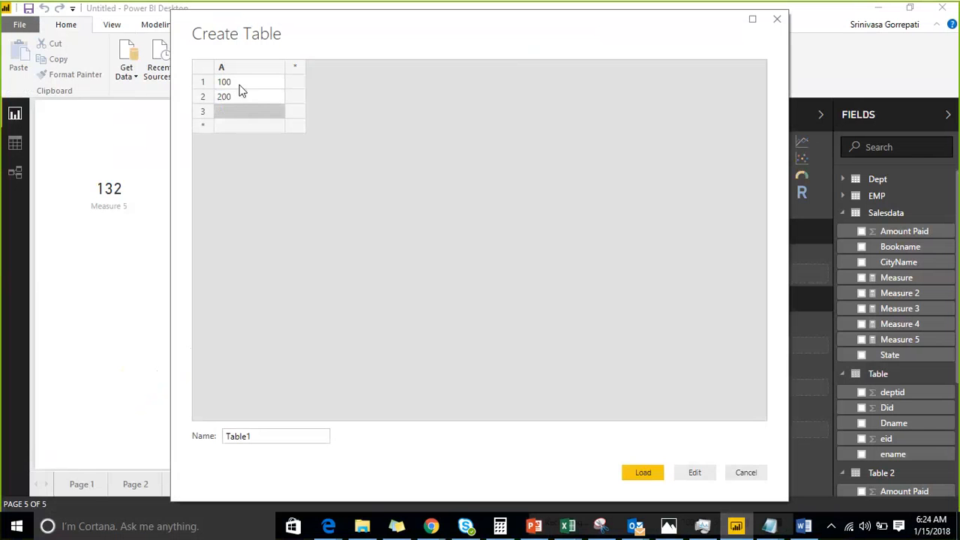
type("a")
key("Return")
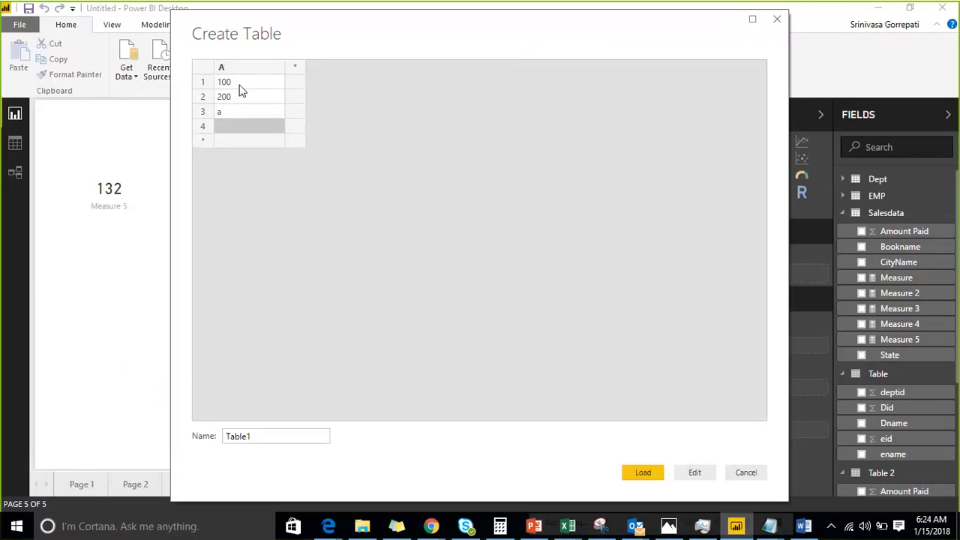
type("300")
key("Return")
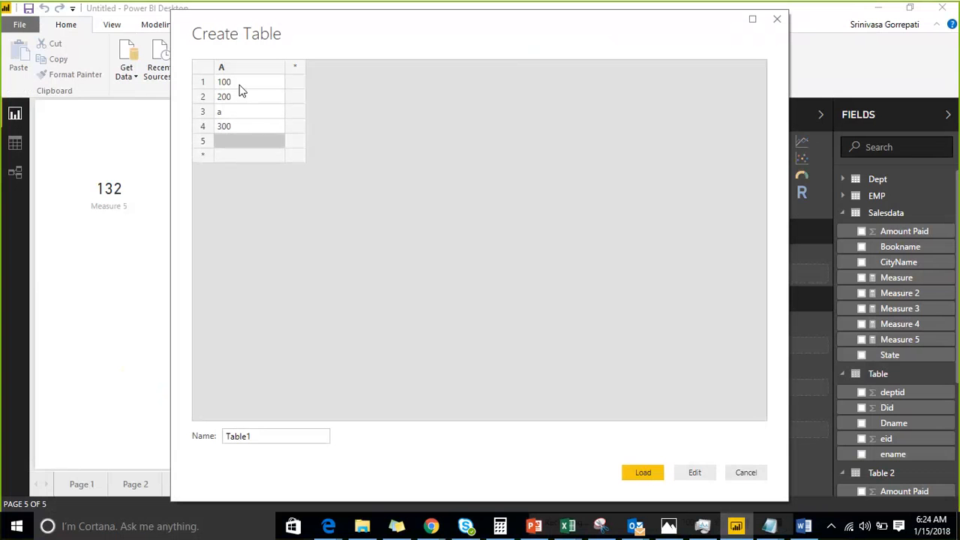
Fill rows 5 to 7 of column A with 300, a blank and 300, and load the table as Table1.
type("400")
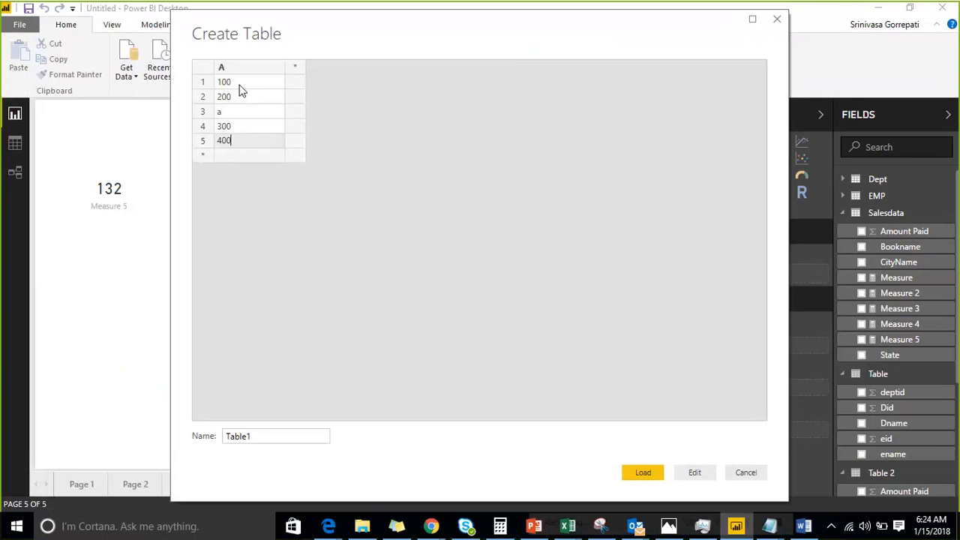
key("Return")
type("300")
key("Return")
key("Return")
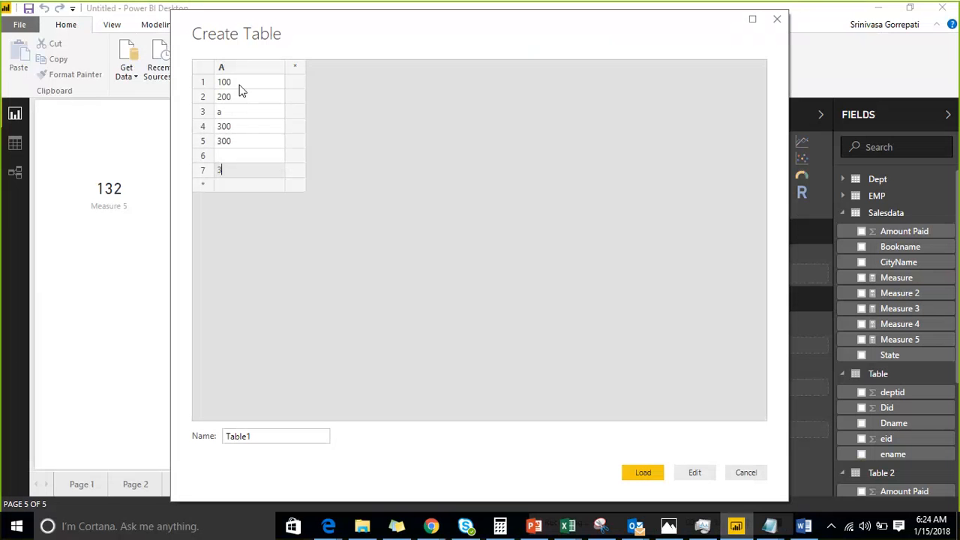
type("300")
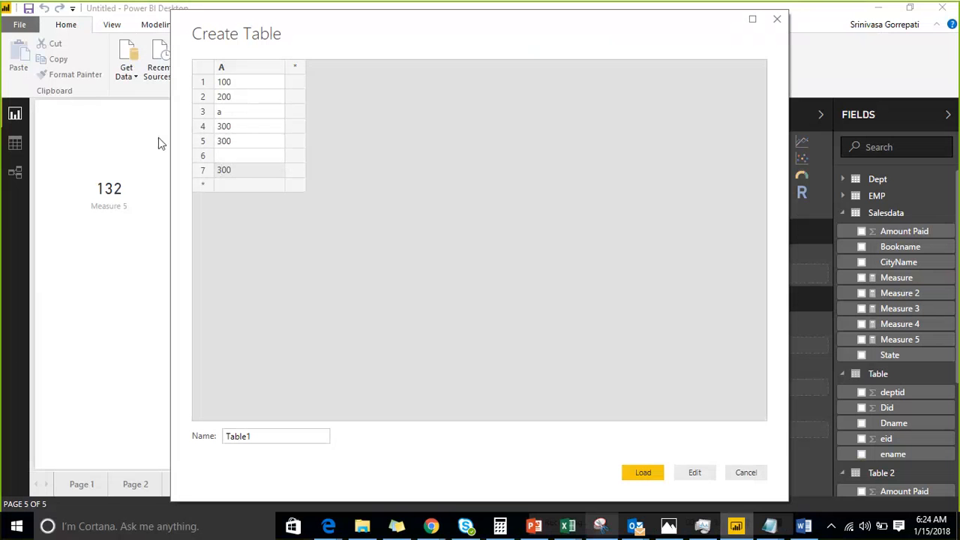
left_click(645, 475)
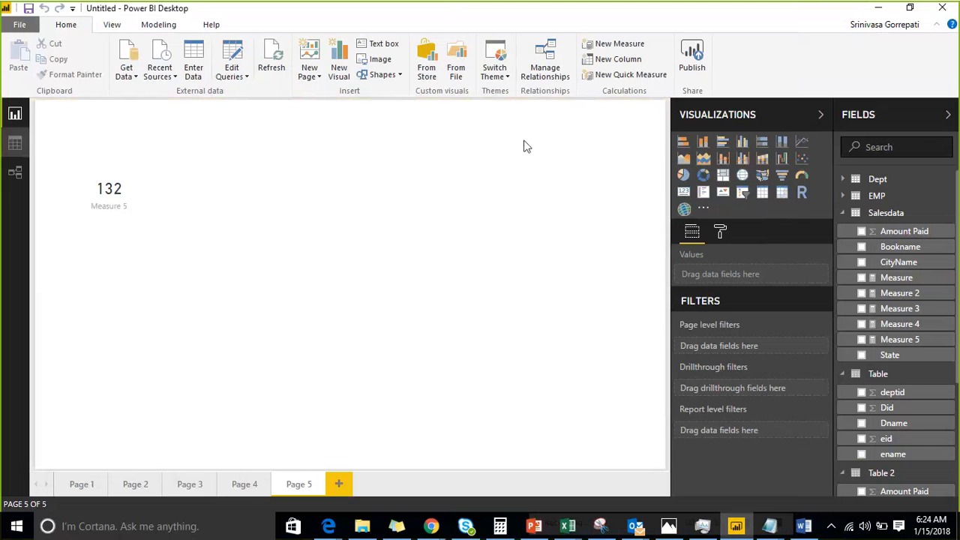
Collapse Salesdata, Table, Table 2, Table 3 and Table 4 in the field list, and expand Table1.
left_click(848, 214)
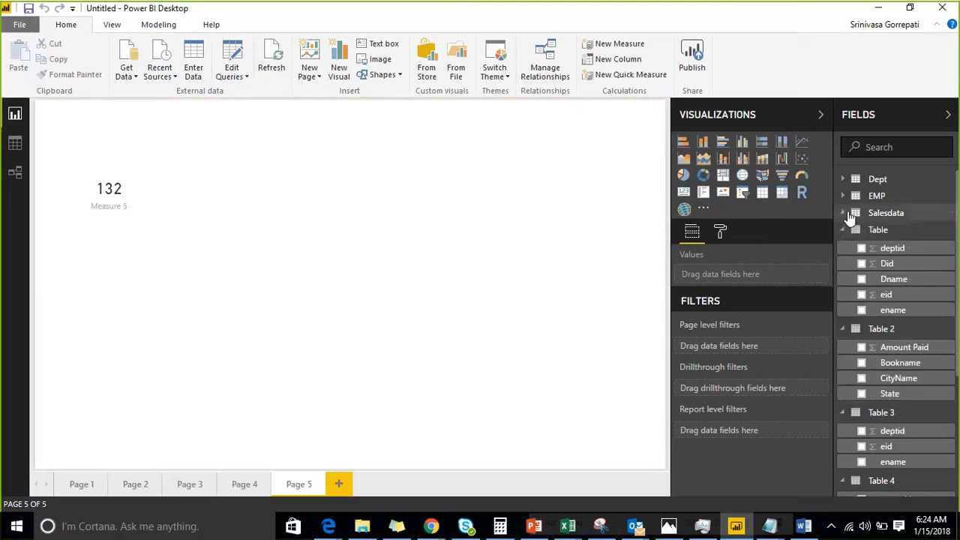
left_click(843, 230)
left_click(843, 246)
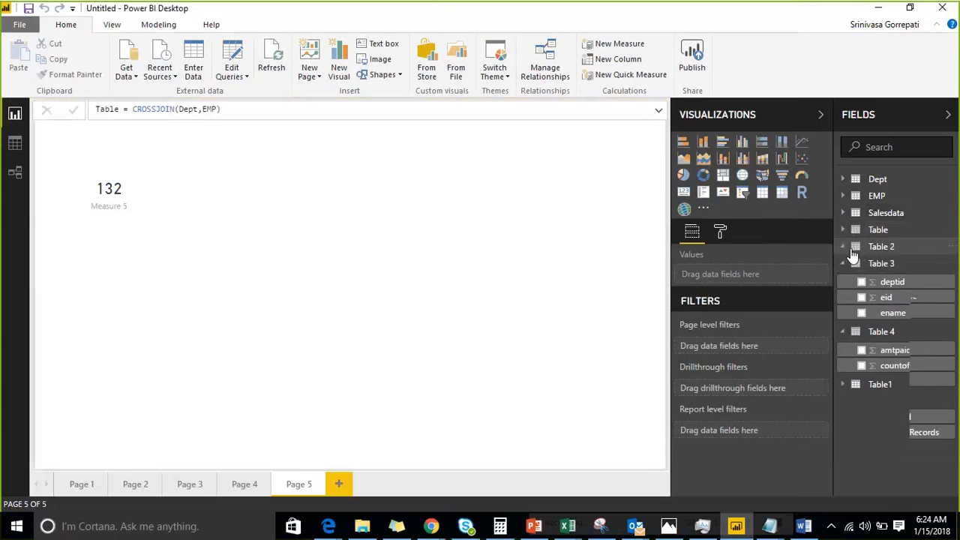
left_click(843, 263)
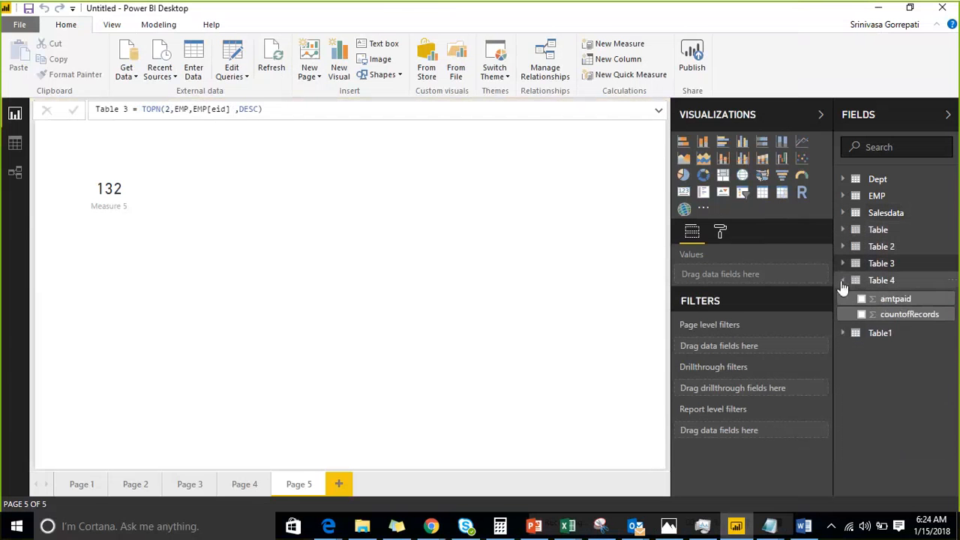
left_click(843, 280)
left_click(863, 298)
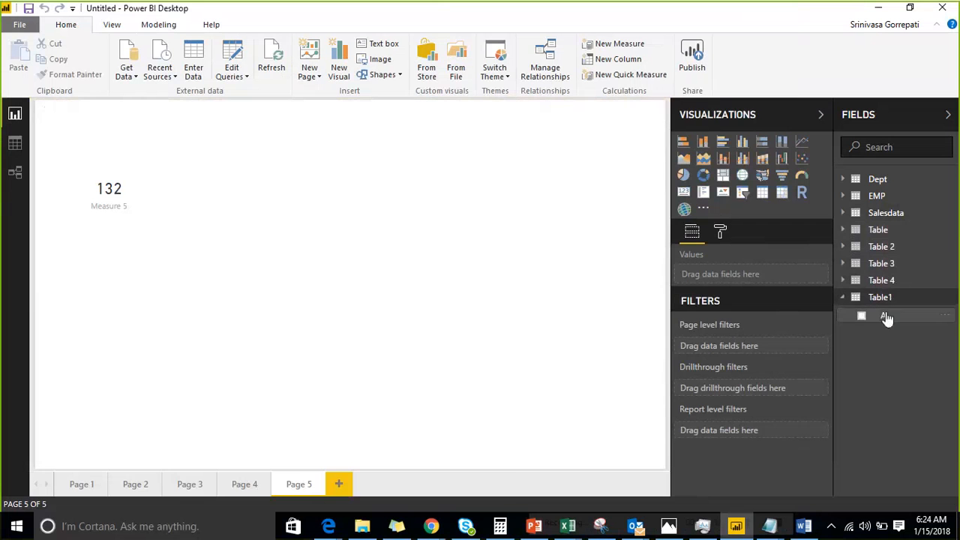
Show the rows of Table1 in the Data view.
left_click(15, 142)
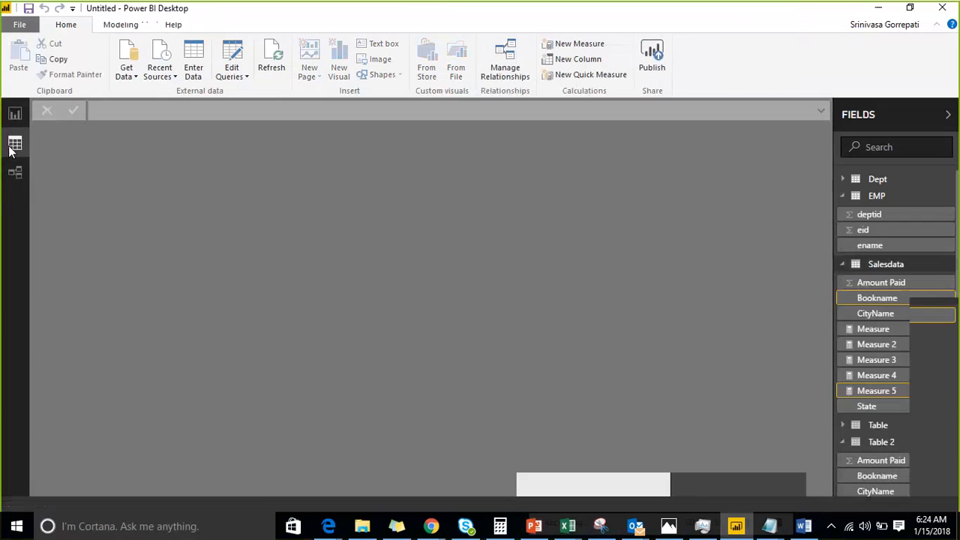
scroll(897, 345, "down", 4)
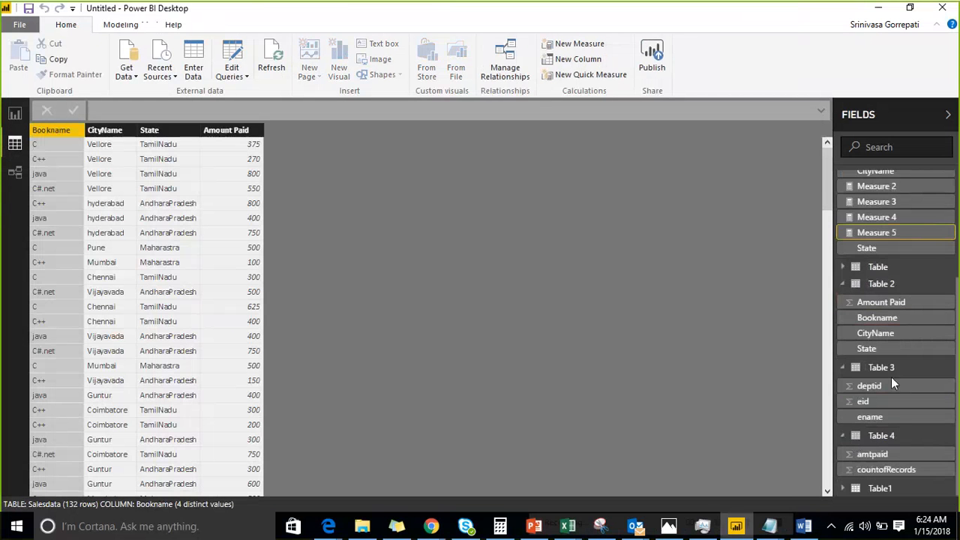
left_click(880, 488)
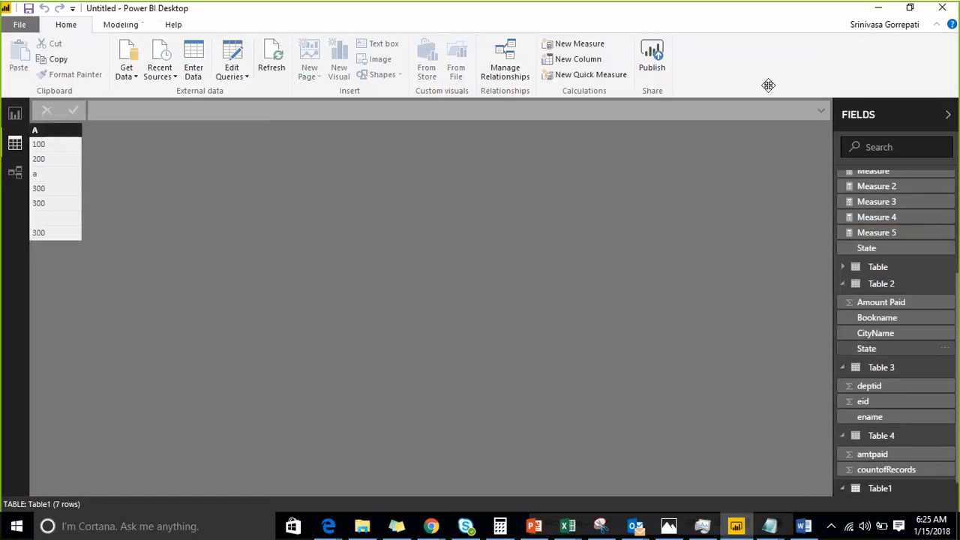
Create a new measure in Table1 and begin its formula with the AVERAGE function.
scroll(934, 469, "down", 1)
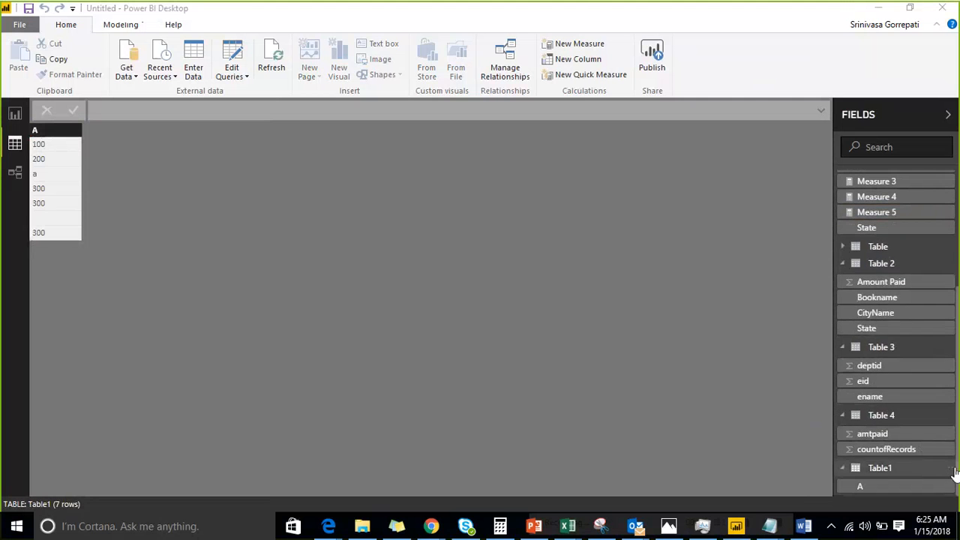
right_click(951, 473)
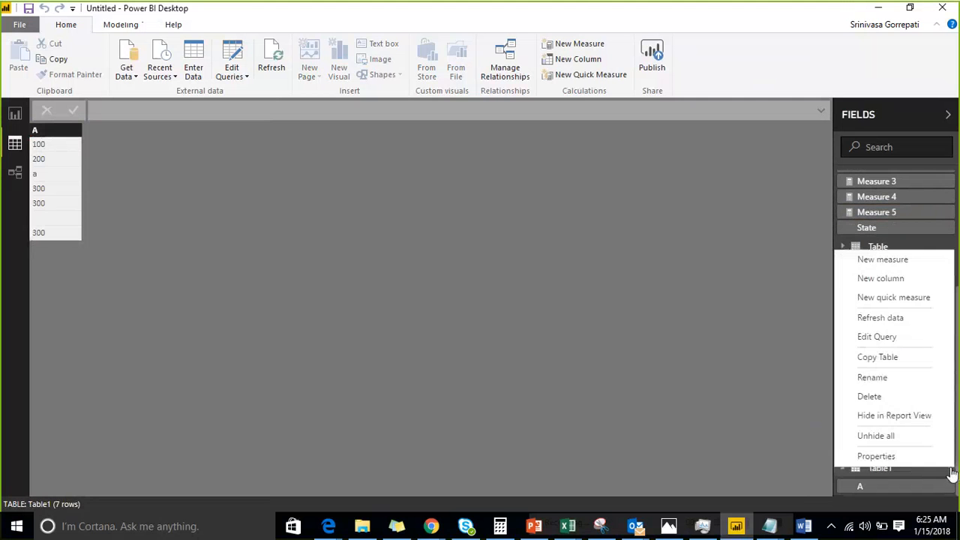
left_click(900, 262)
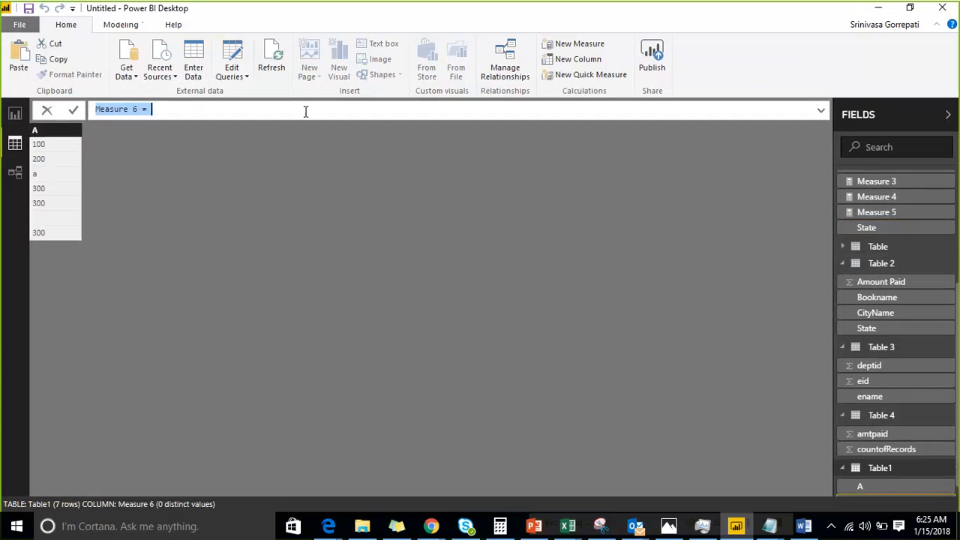
left_click(305, 111)
type("Av")
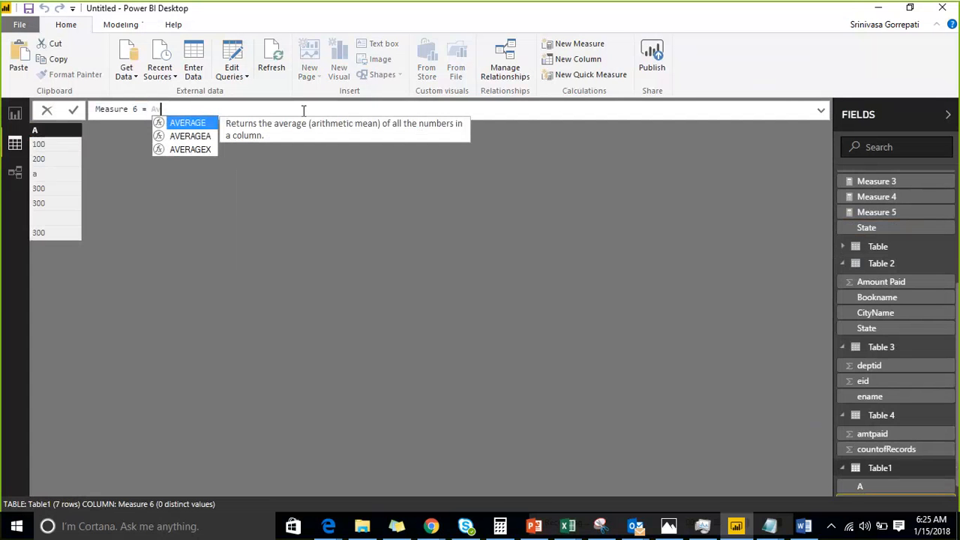
key("Tab")
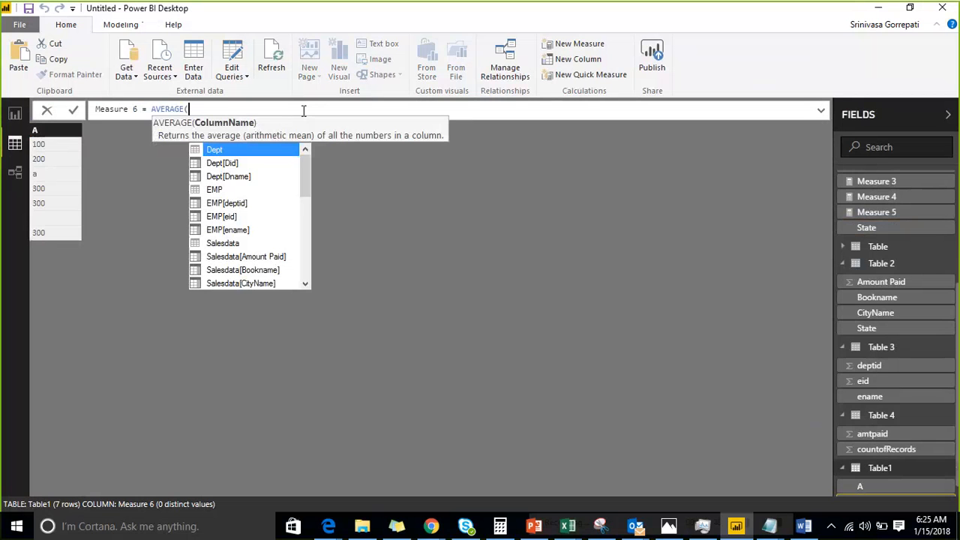
Complete the measure's formula as AVERAGE(Table1[A]) and commit it.
type("ta")
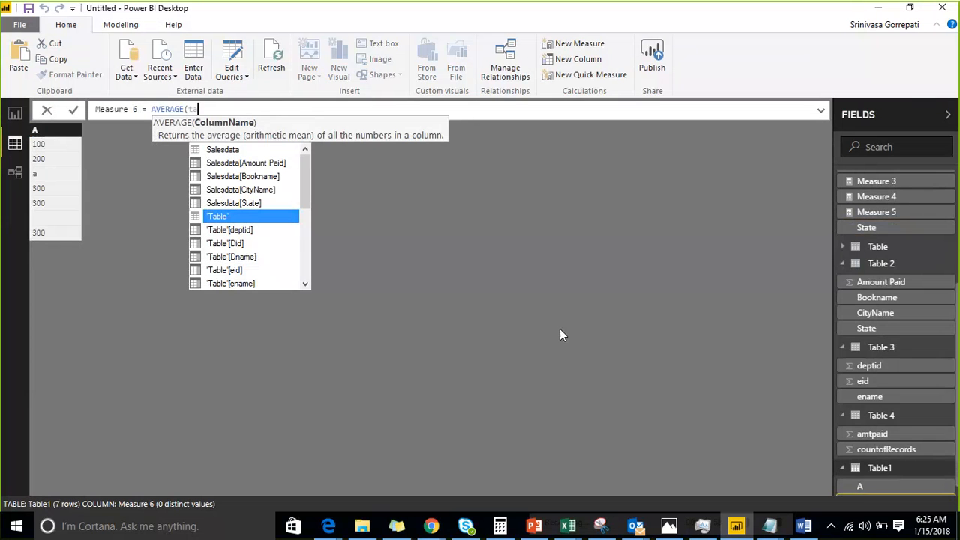
scroll(854, 423, "down", 2)
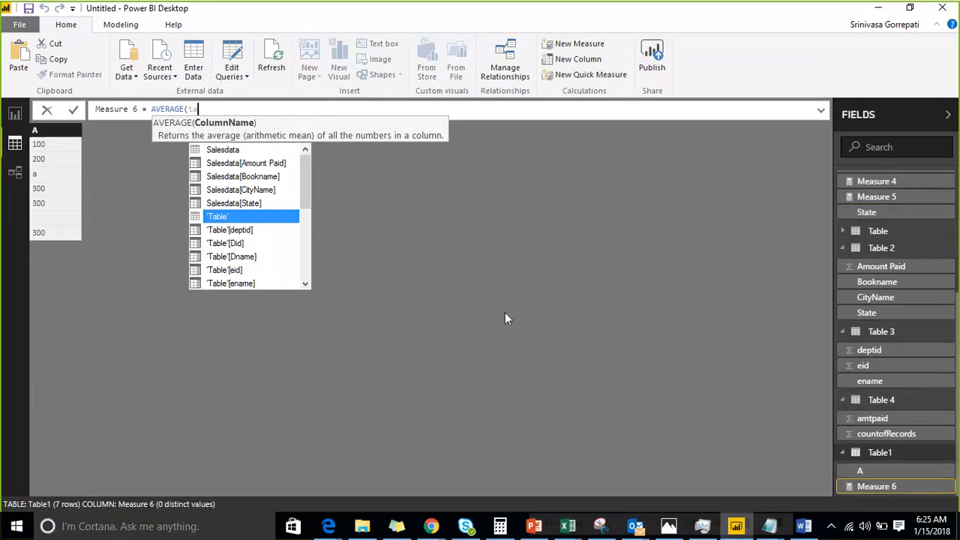
type("ble")
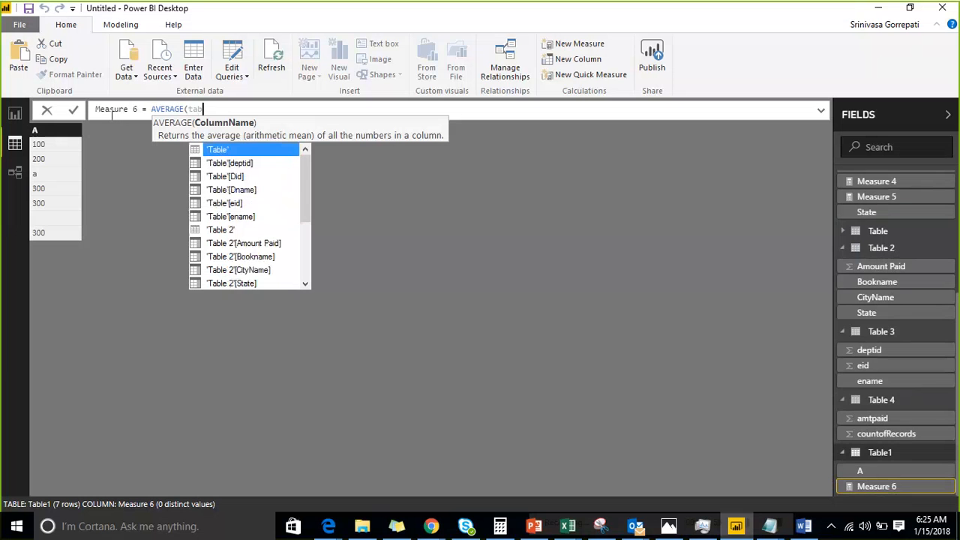
key("Down")
key("Down")
key("Down")
key("Down")
key("Down")
key("Down")
key("Down")
key("Down")
key("Down")
key("Down")
key("Down")
key("Down")
key("Down")
key("Down")
key("Down")
key("Down")
key("Down")
key("Down")
key("Down")
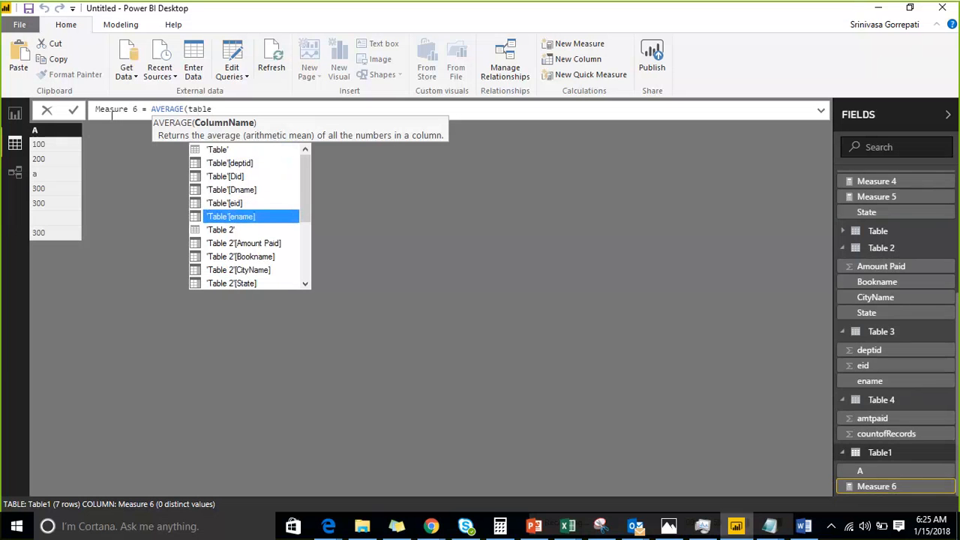
key("Tab")
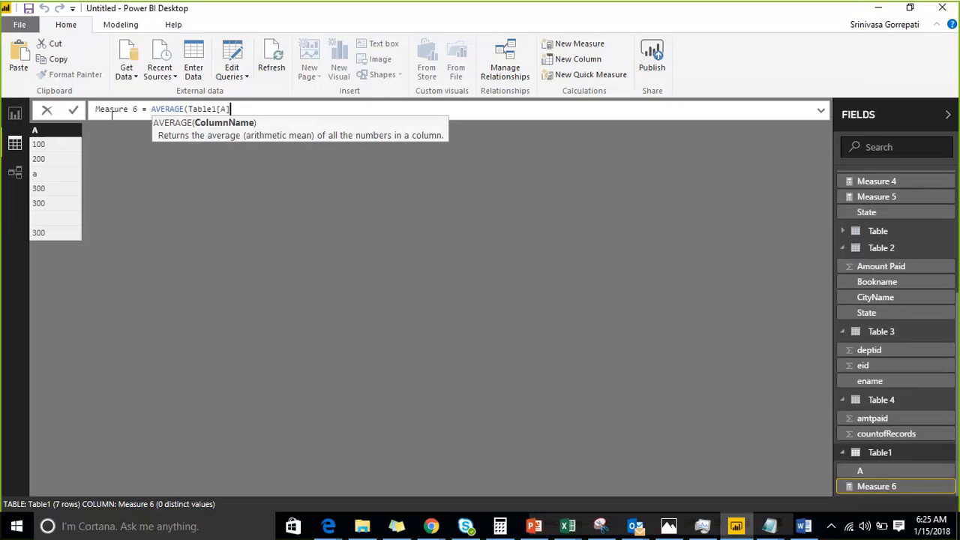
type(")")
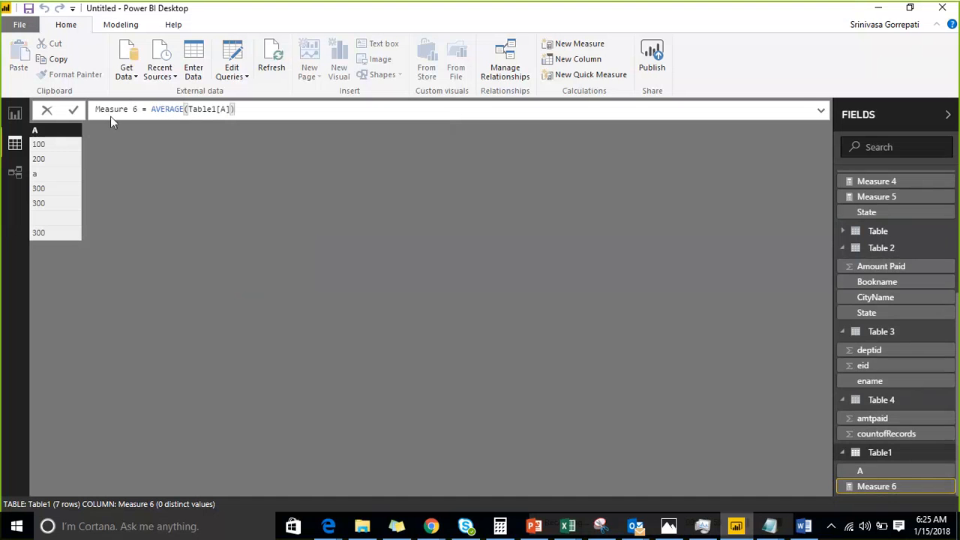
key("Return")
Display Measure 6 as a card on Page 5, diagonally below the Measure 5 card, and check the visual's error details.
left_click(15, 114)
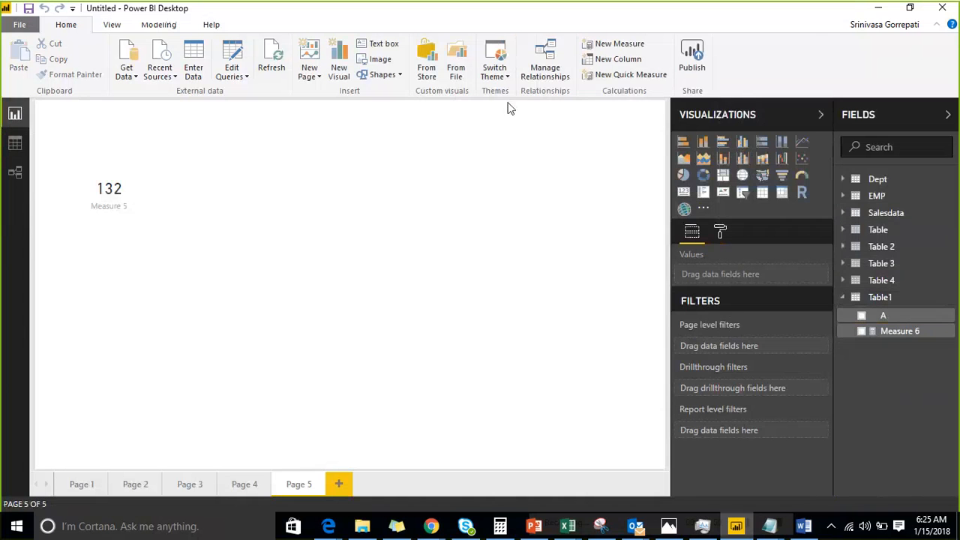
left_click(762, 192)
left_click(862, 332)
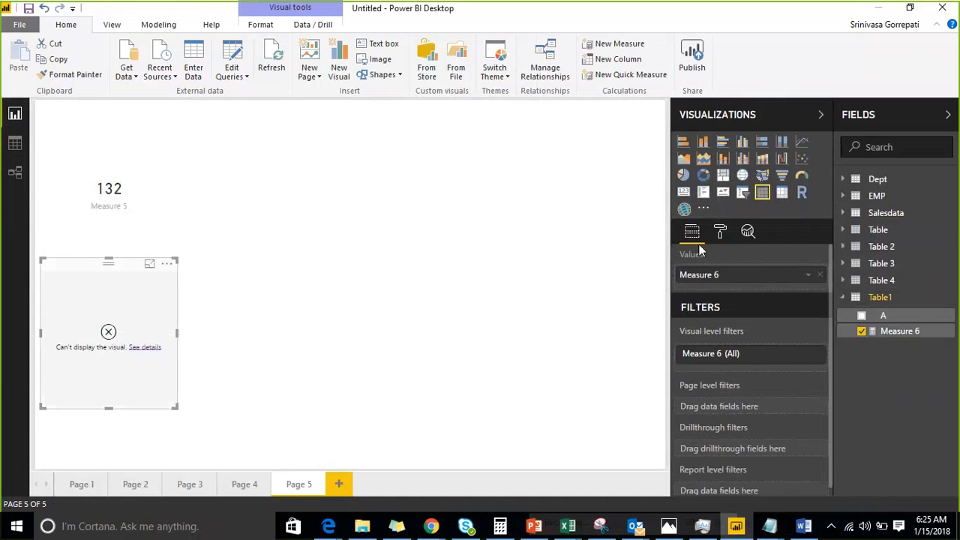
left_click(683, 192)
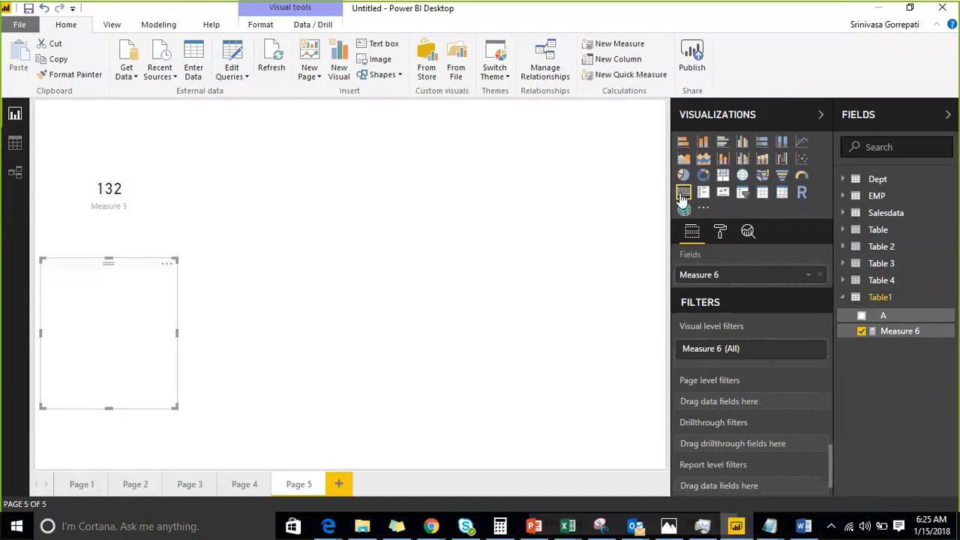
left_click_drag(104, 300, 283, 278)
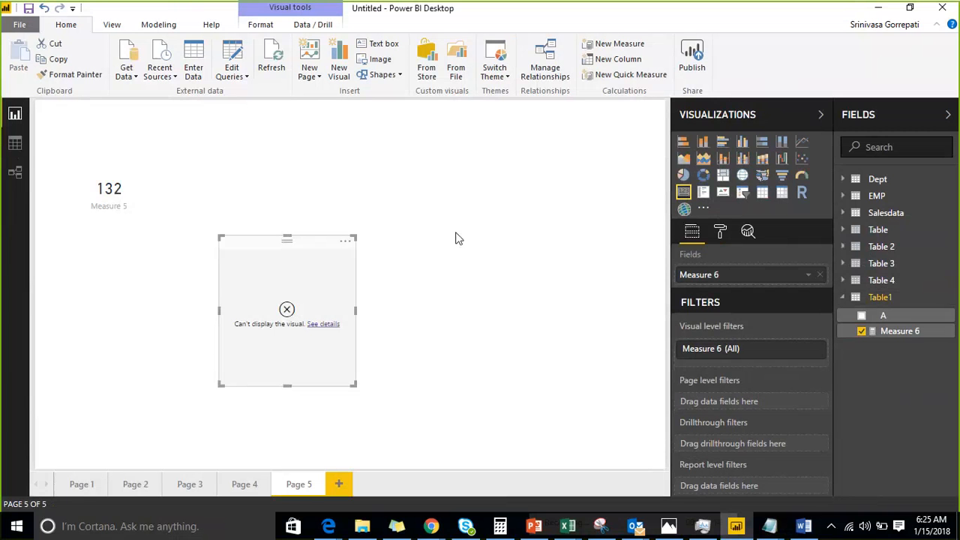
left_click(327, 326)
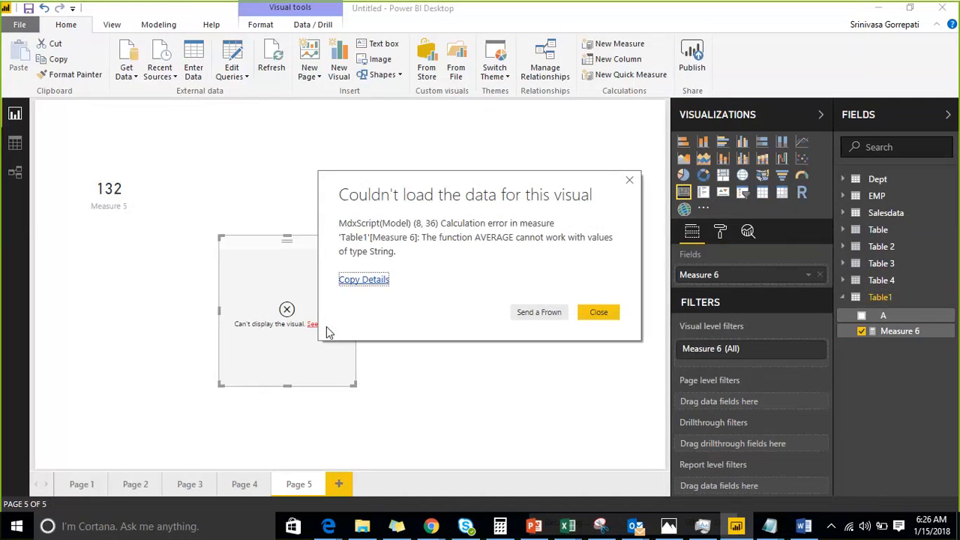
left_click(598, 312)
Try to change the data type of column A in Table1 to Whole Number from the Data view.
left_click(15, 142)
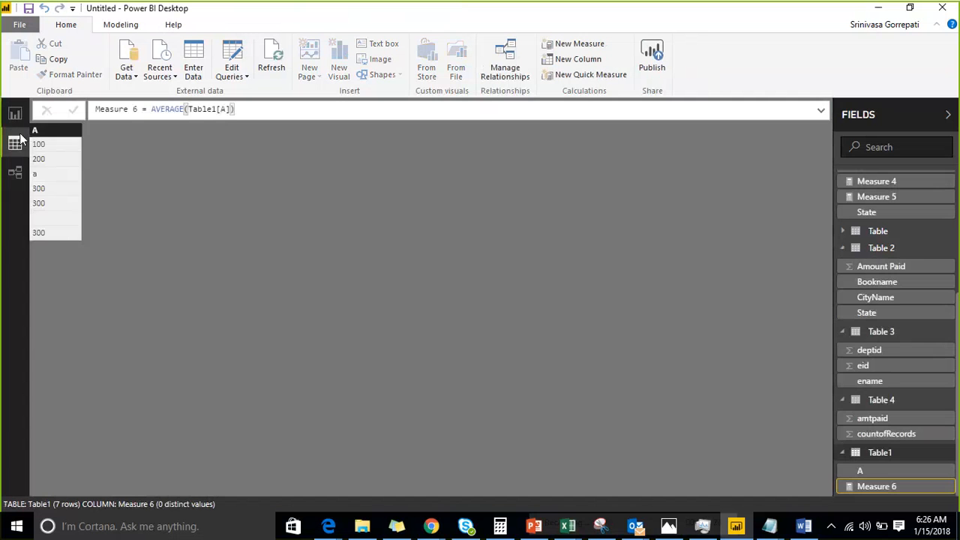
left_click(51, 133)
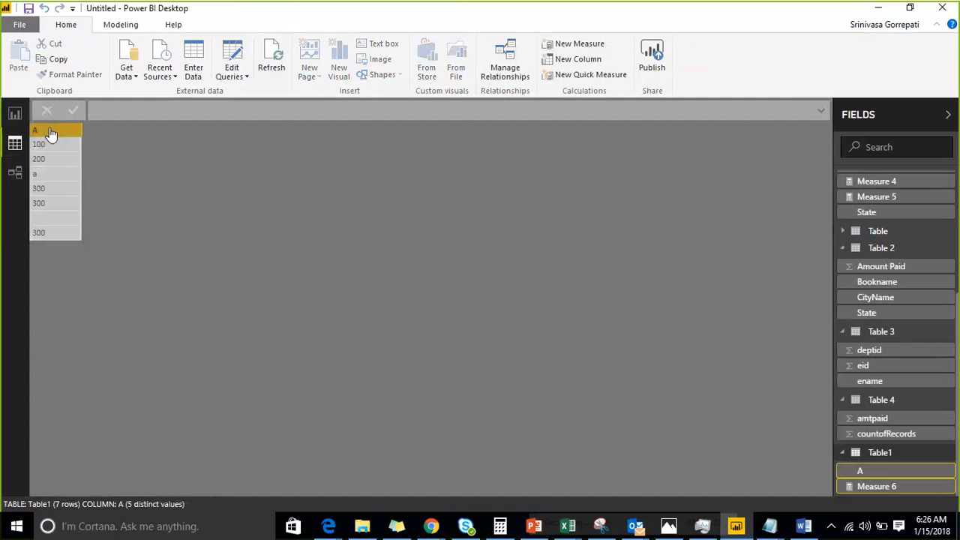
left_click(111, 25)
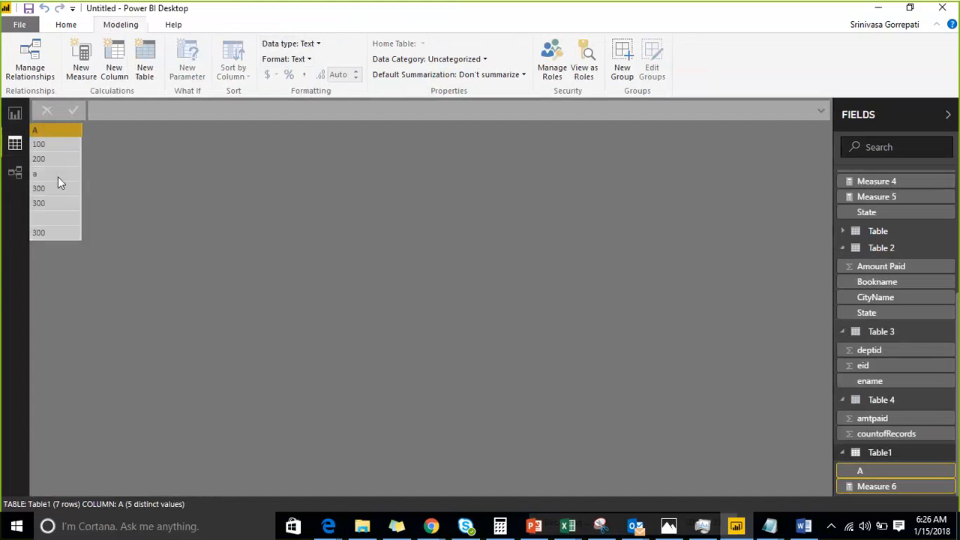
left_click(318, 45)
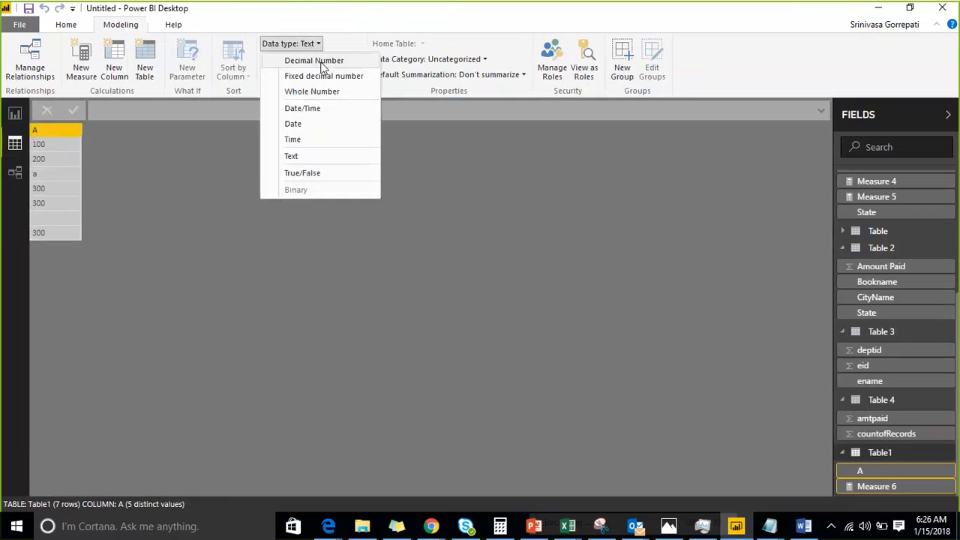
left_click(328, 93)
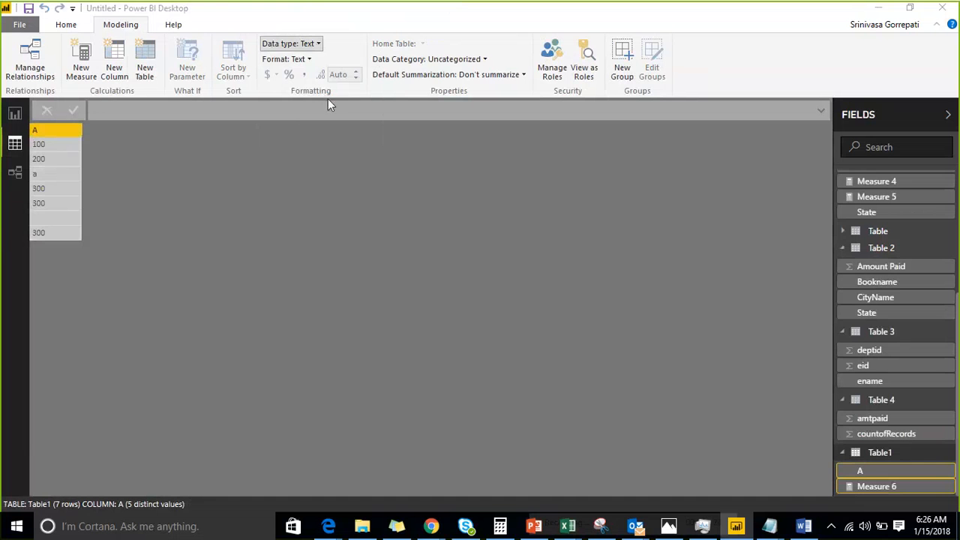
left_click(594, 305)
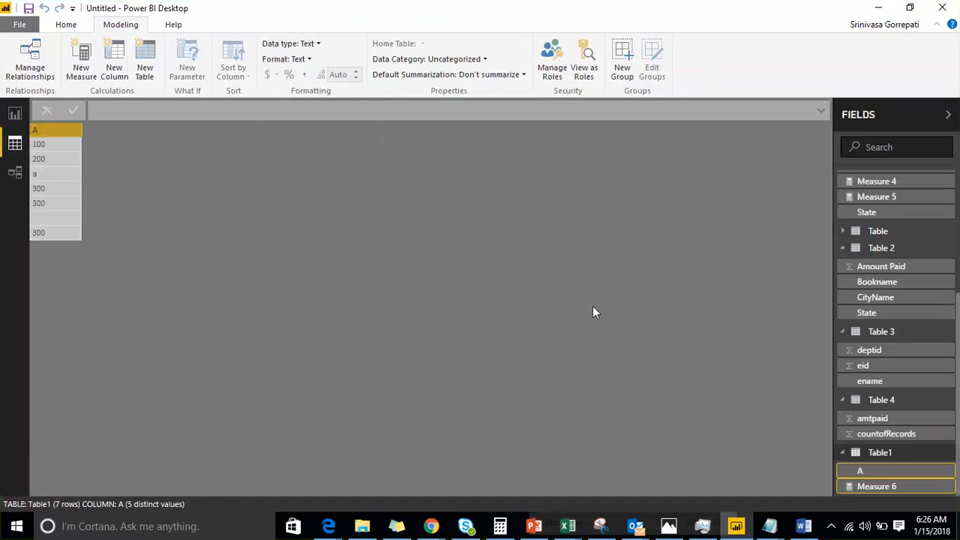
left_click(311, 43)
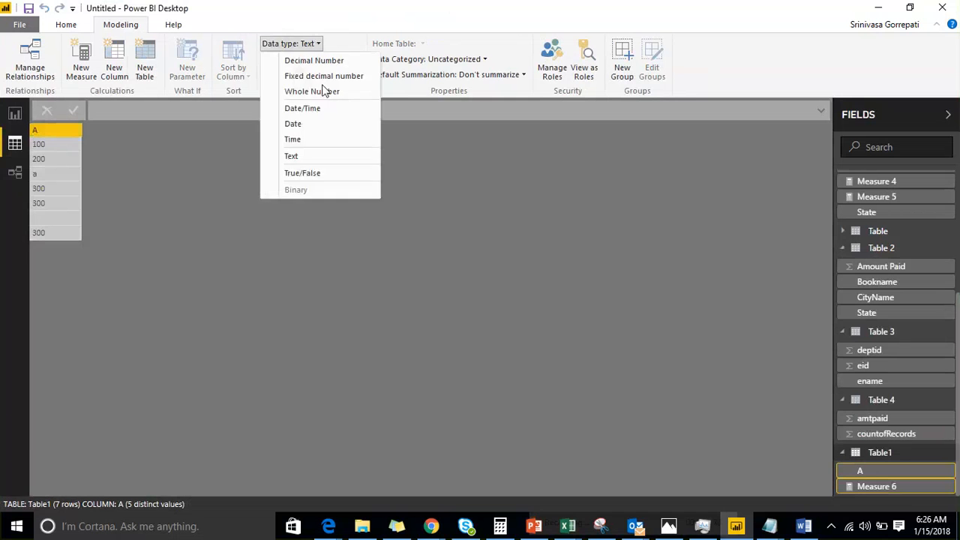
left_click(327, 90)
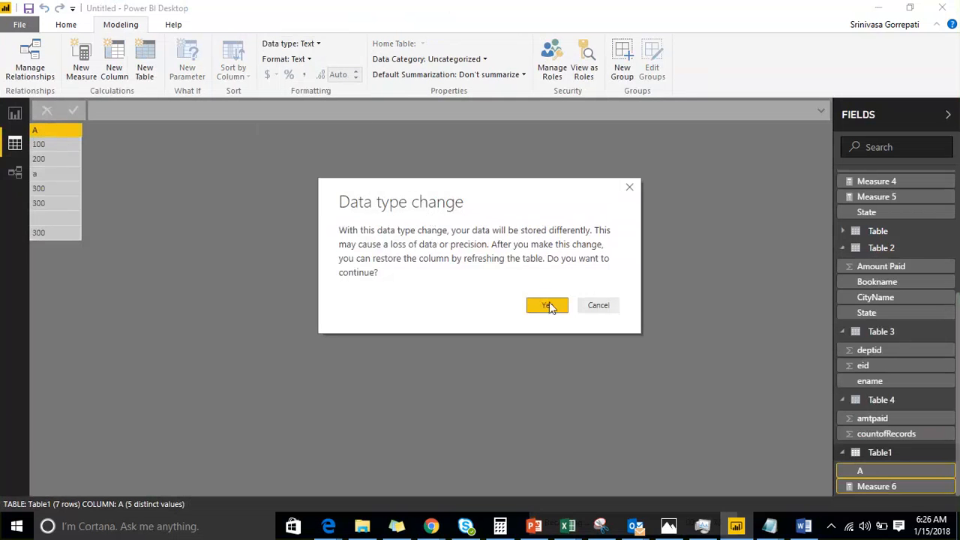
left_click(550, 305)
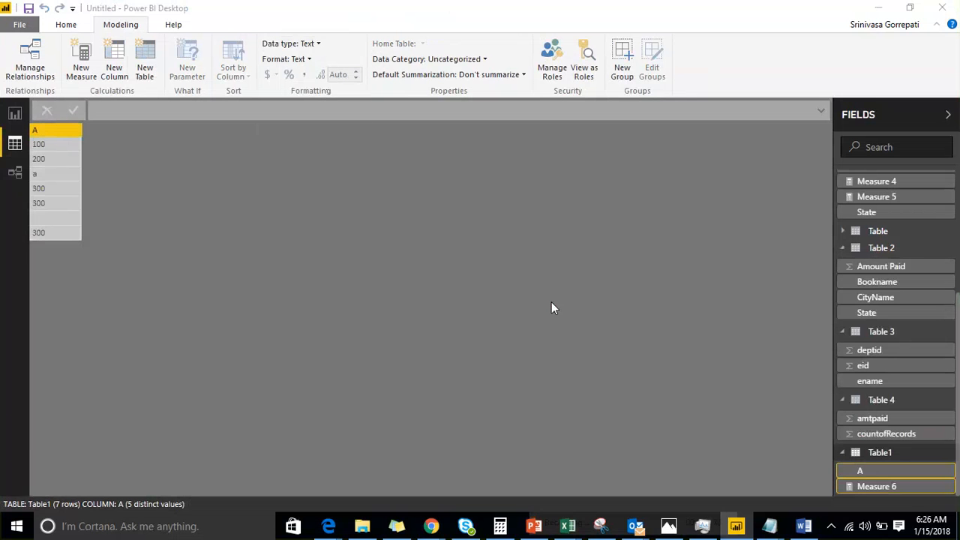
left_click(598, 284)
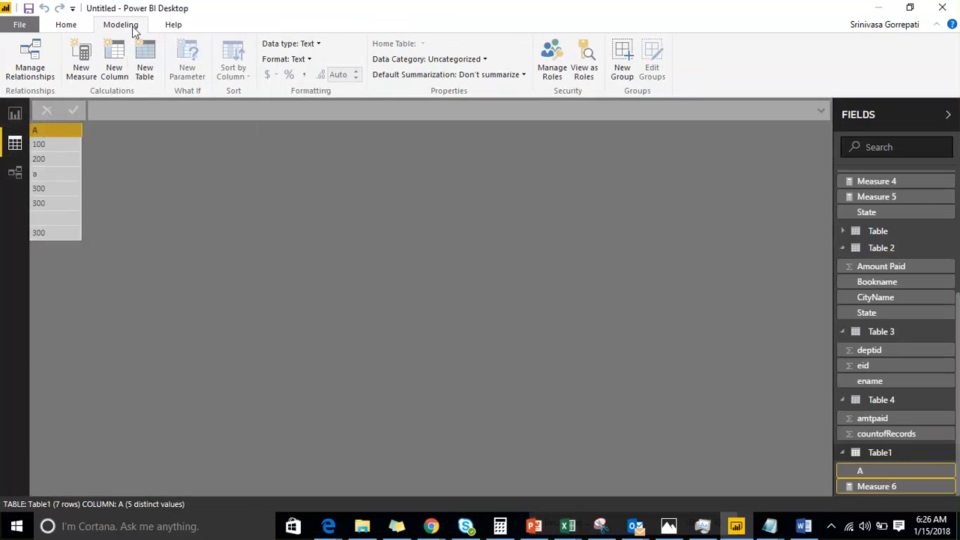
Open the source rows of the Table1 query for editing in the Query Editor.
left_click(66, 24)
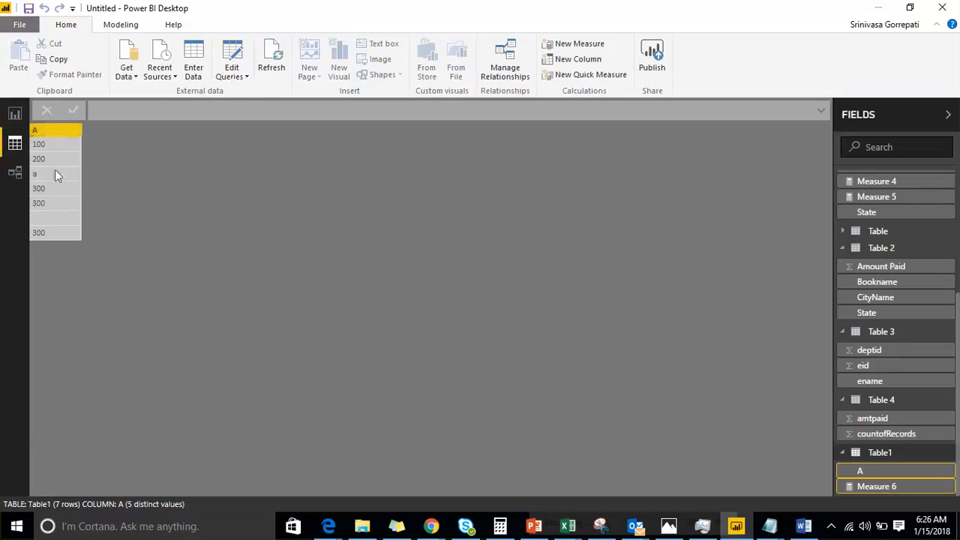
left_click(227, 78)
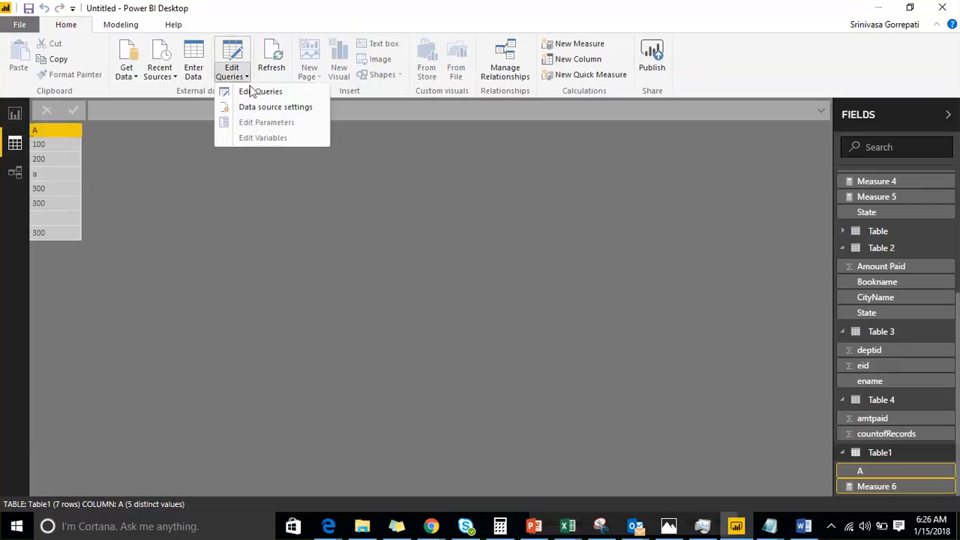
left_click(253, 91)
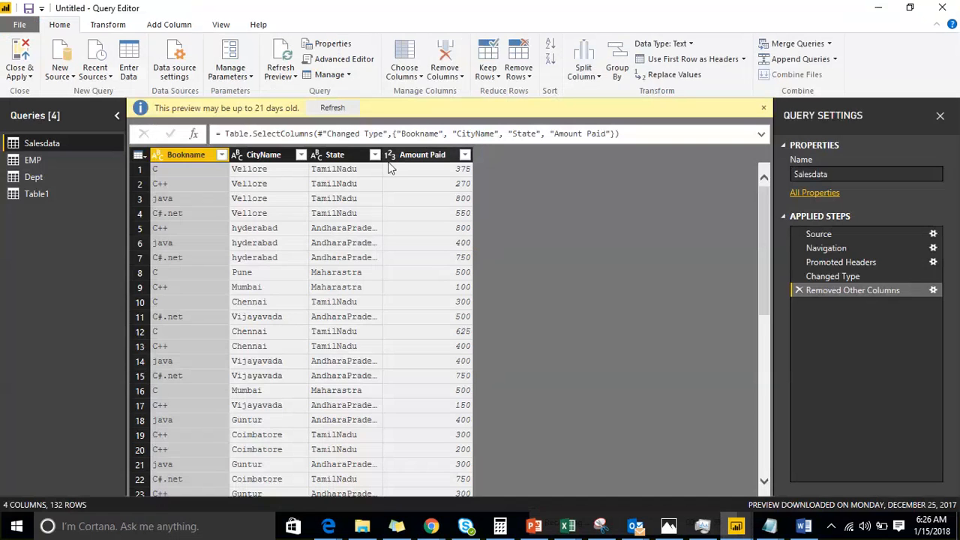
left_click(43, 196)
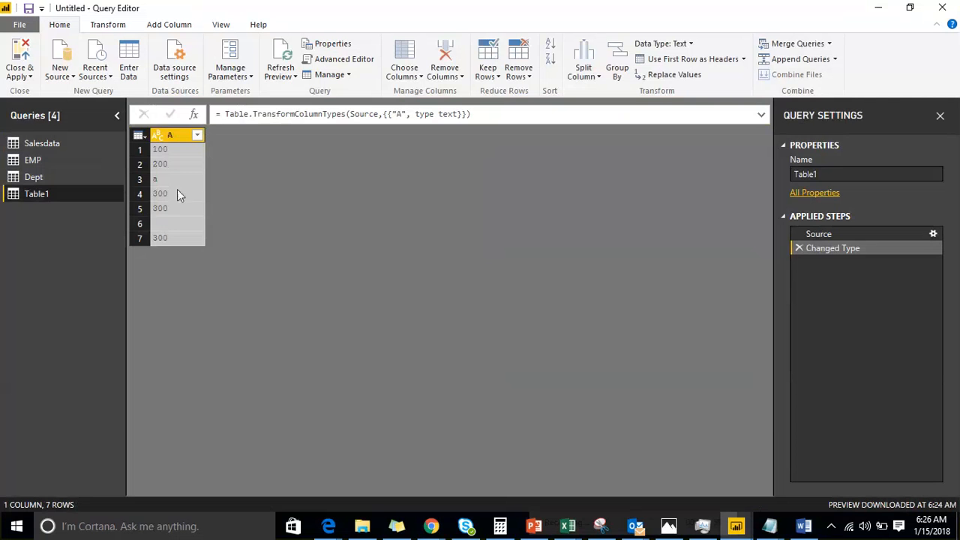
left_click(152, 178)
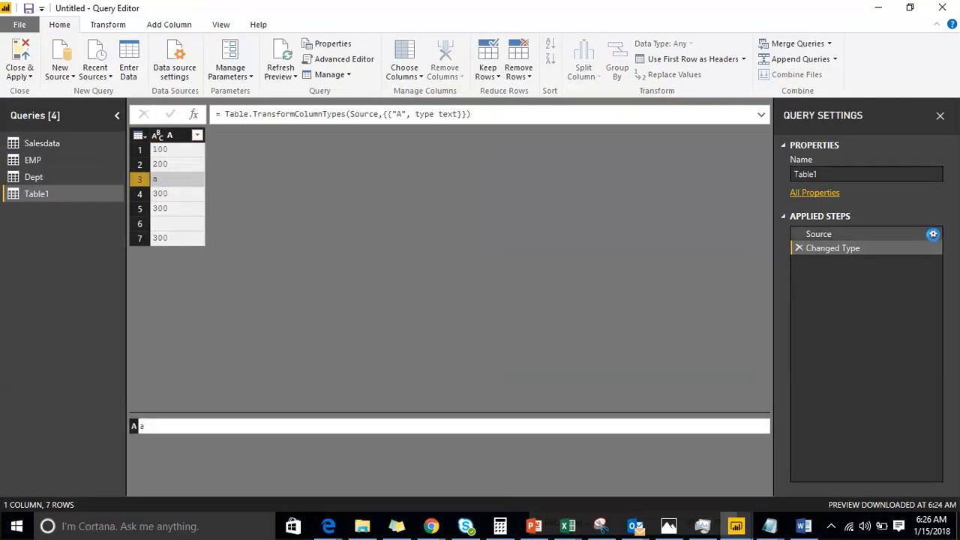
left_click(933, 234)
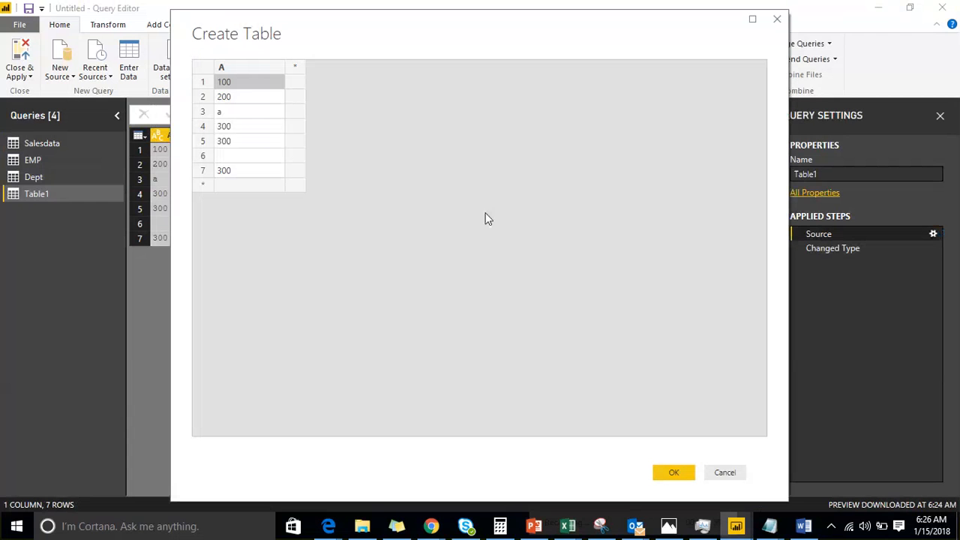
Delete the row containing "a" from Table1's source data, then close the Query Editor and apply the change.
left_click(201, 112)
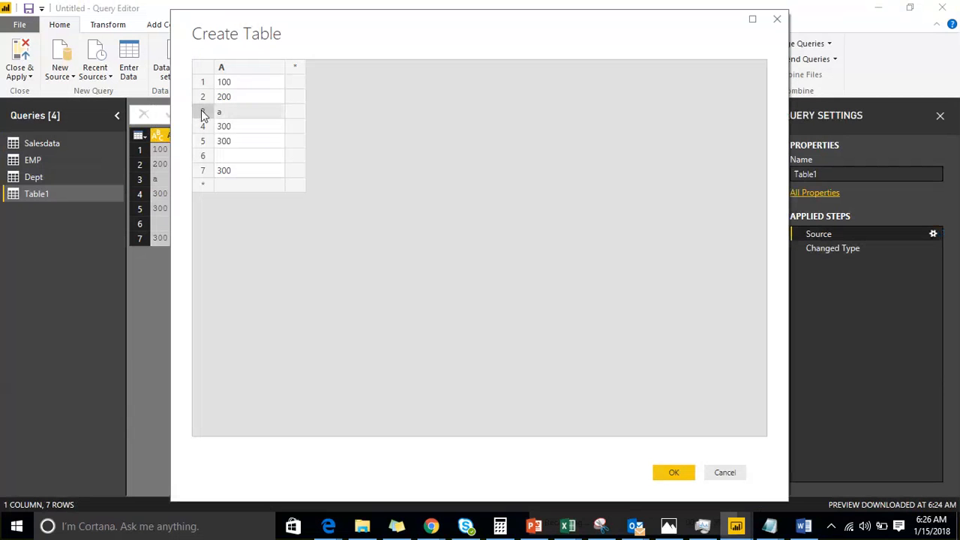
right_click(202, 112)
left_click(244, 184)
left_click(672, 475)
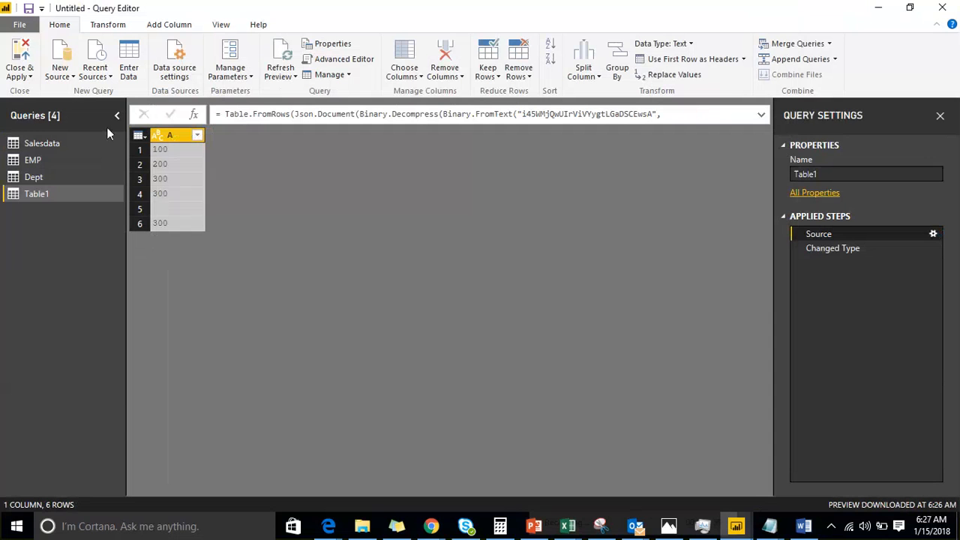
left_click(30, 77)
left_click(26, 90)
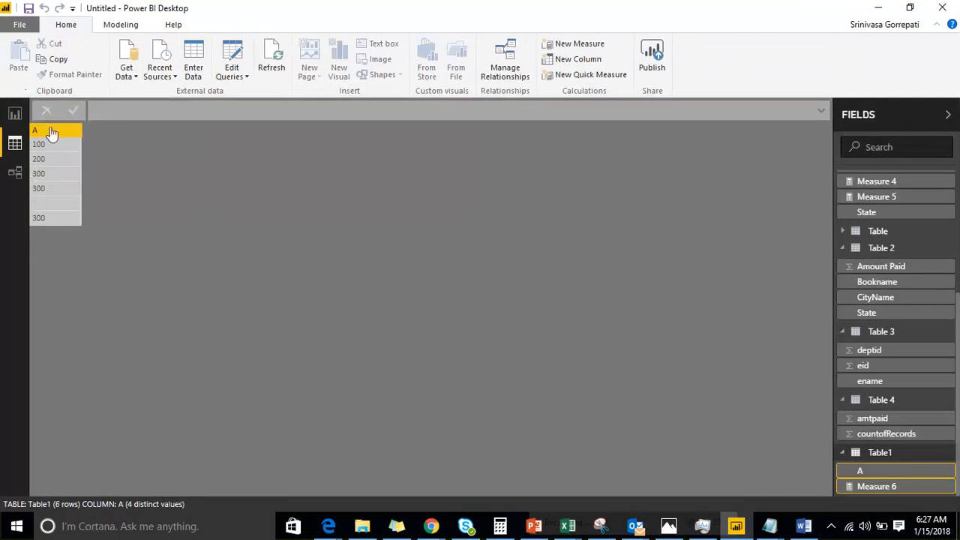
Try converting the reloaded column A of Table1 to the Whole Number data type.
left_click(120, 24)
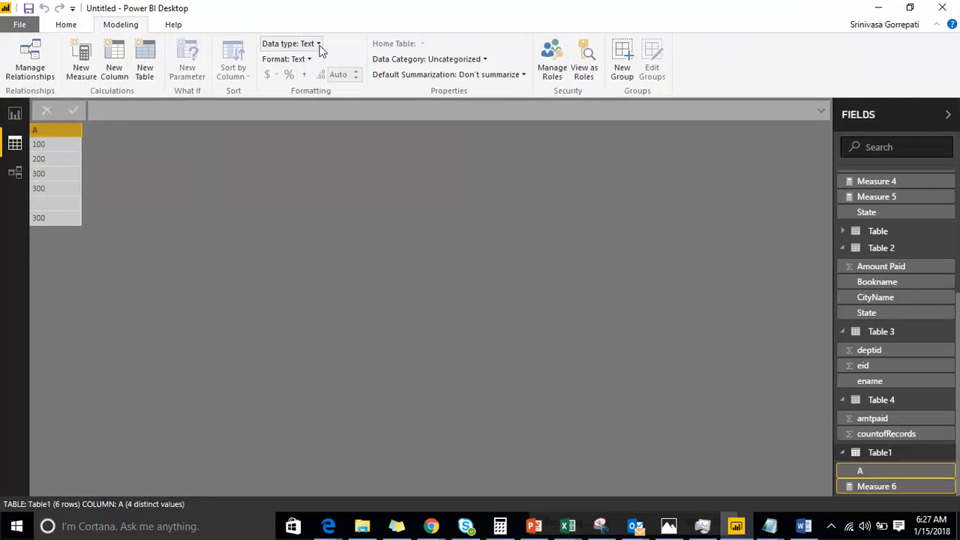
left_click(293, 44)
left_click(332, 92)
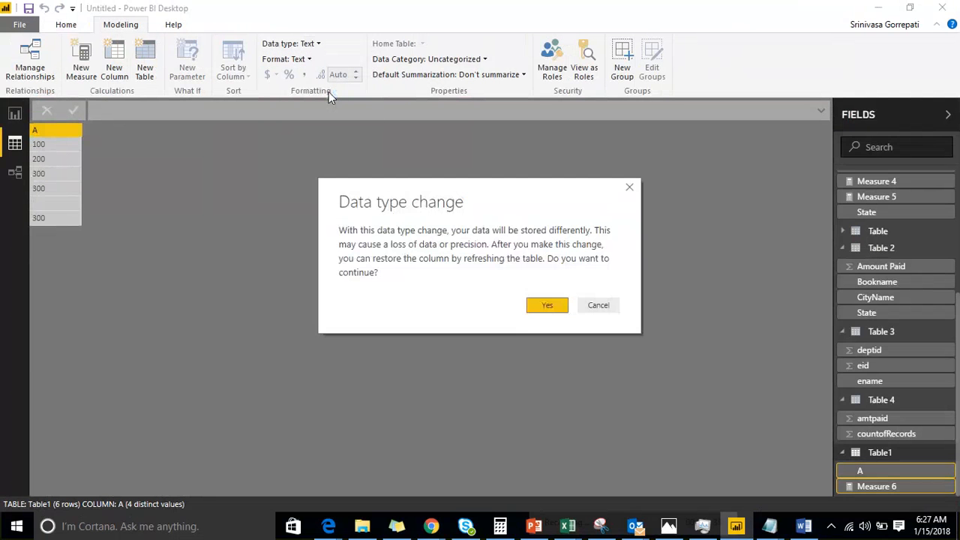
left_click(547, 308)
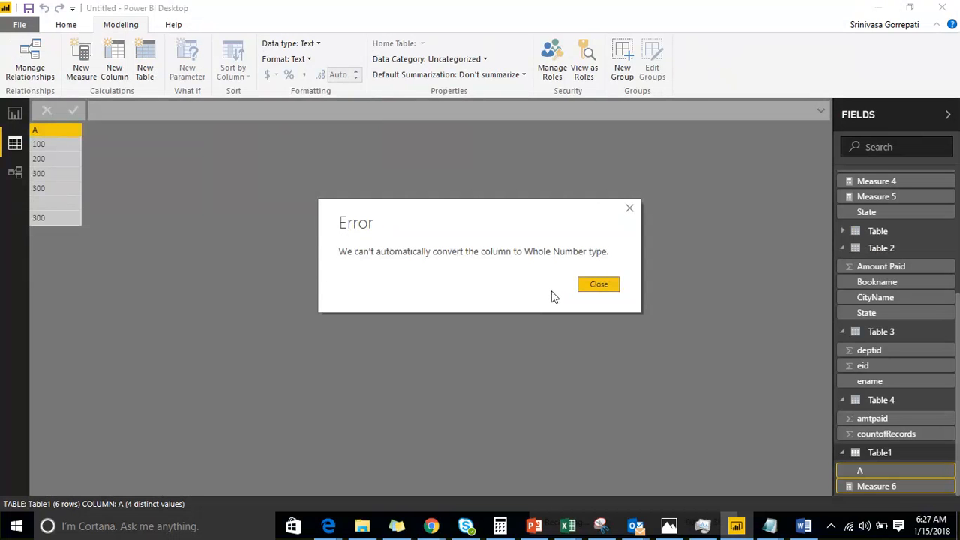
left_click(598, 285)
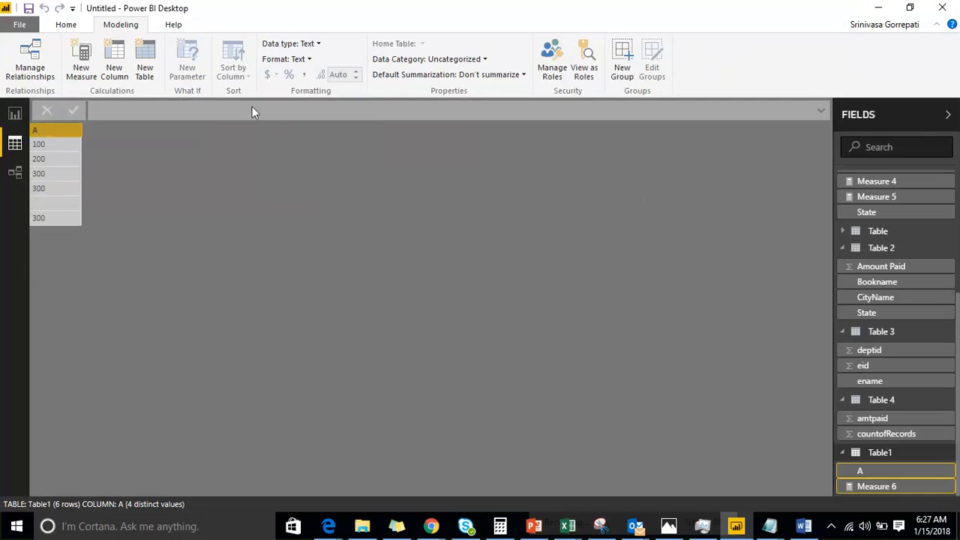
Try to set the data type of Table1's column A to Decimal Number.
left_click(309, 43)
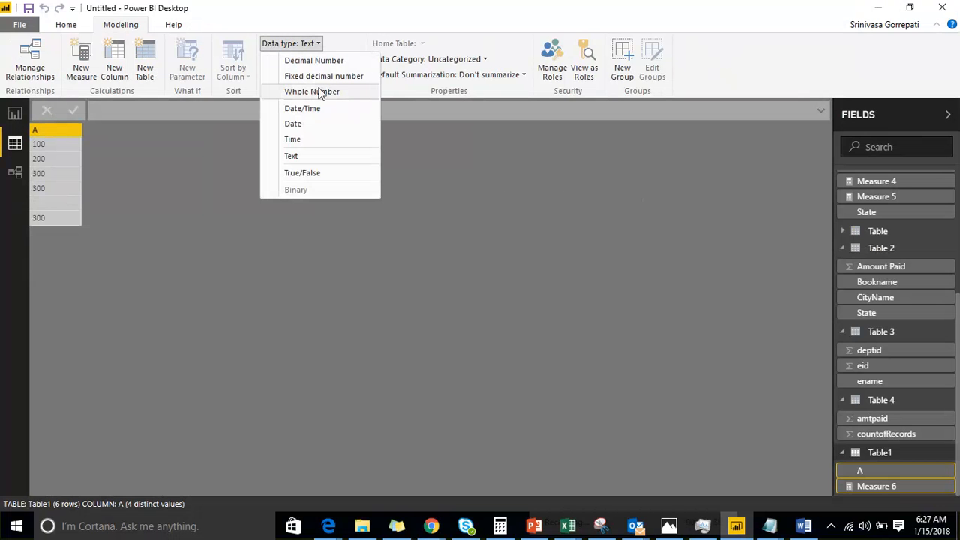
left_click(323, 61)
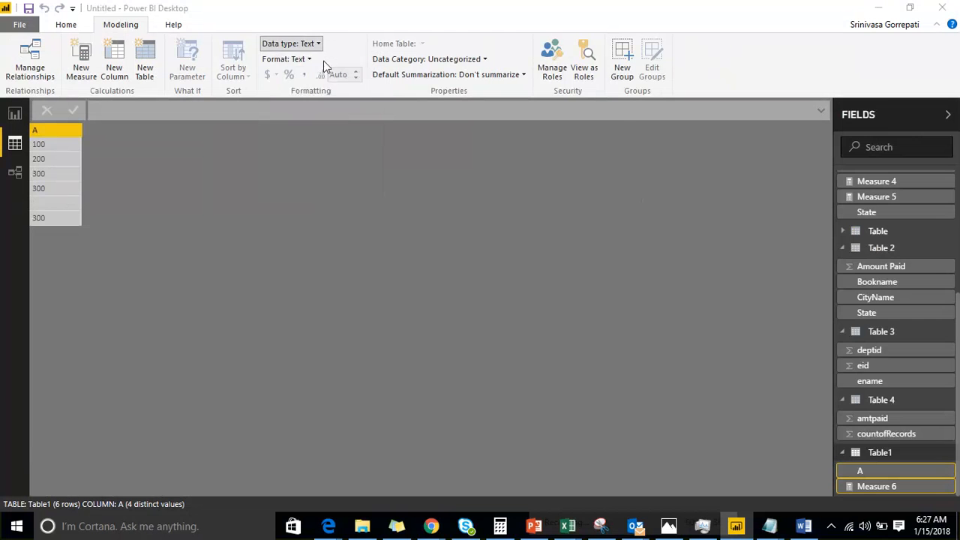
left_click(545, 306)
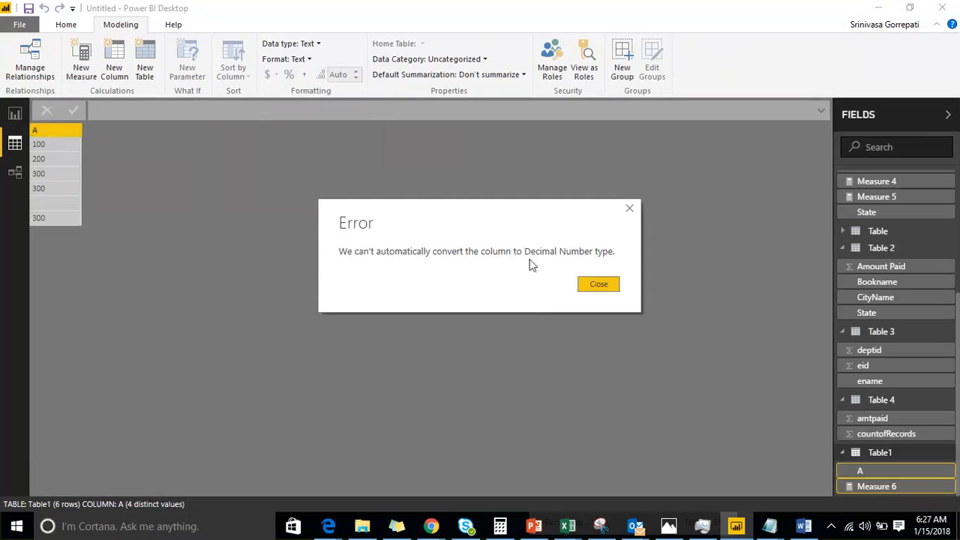
left_click(605, 285)
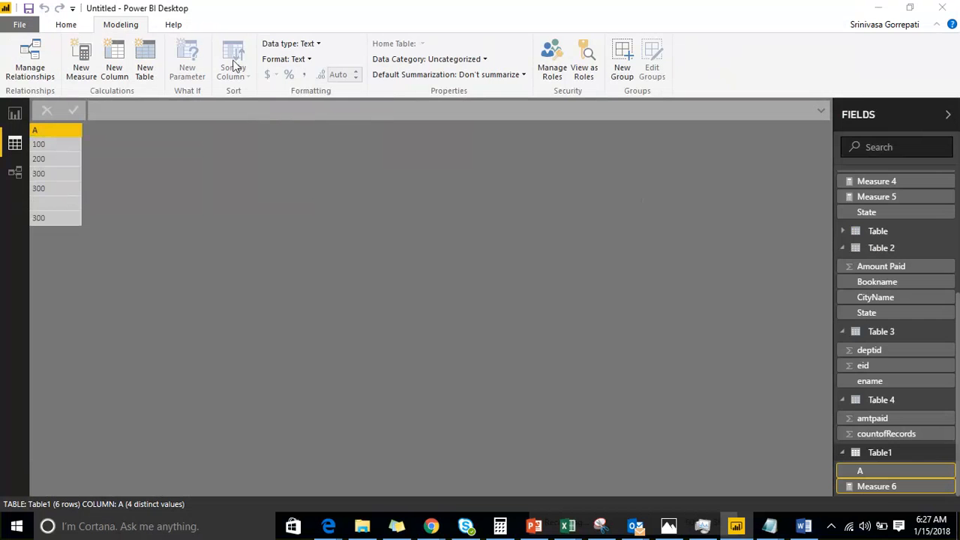
Retry the Whole Number data type on column A of Table1 and dismiss the resulting dialog.
left_click(320, 44)
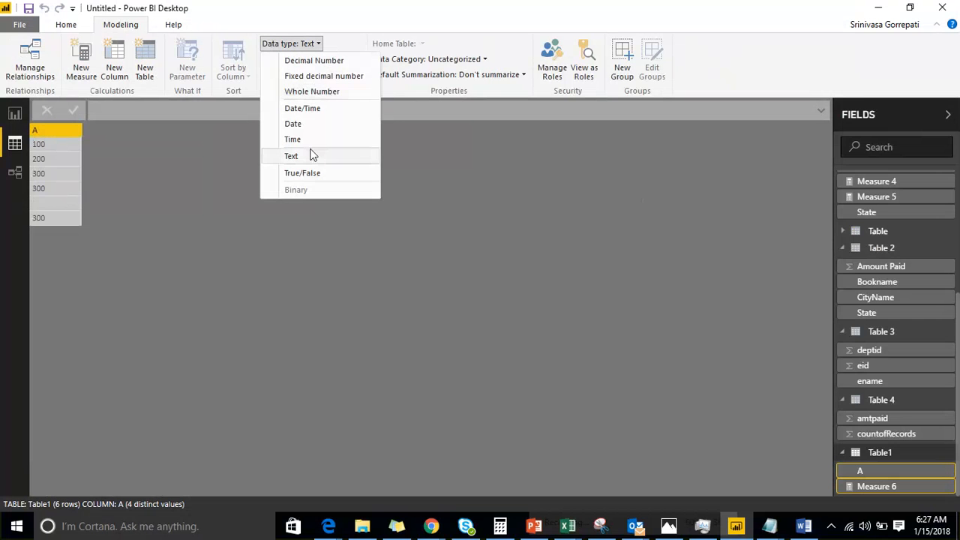
left_click(336, 96)
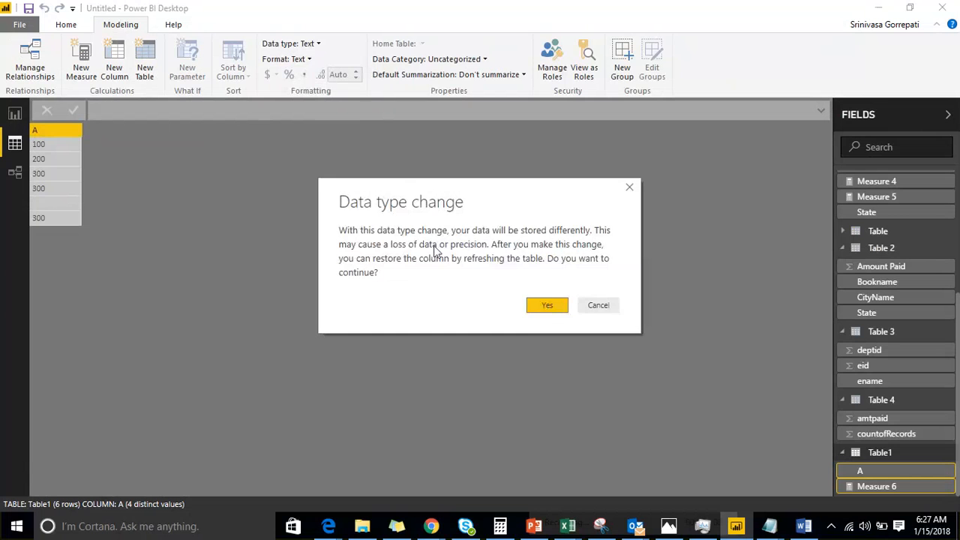
left_click(544, 306)
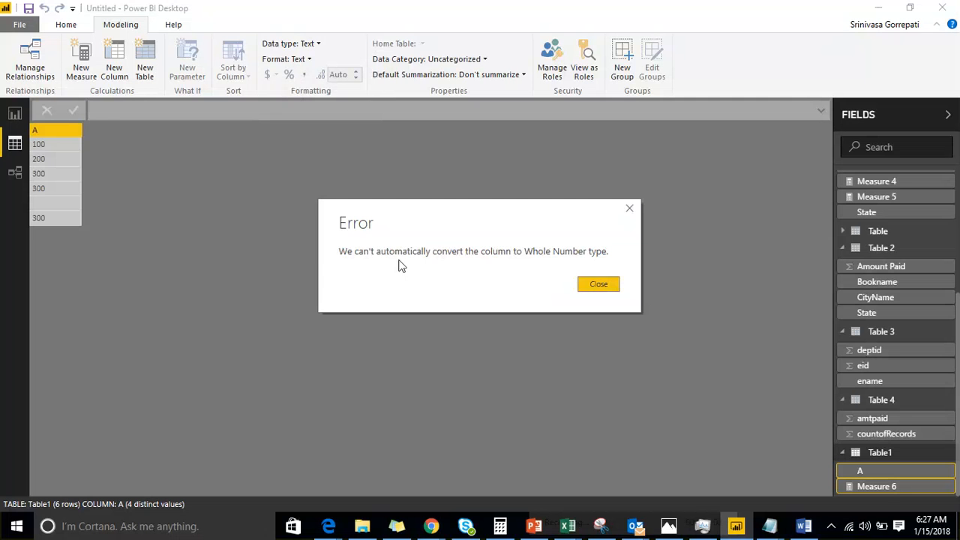
left_click(591, 285)
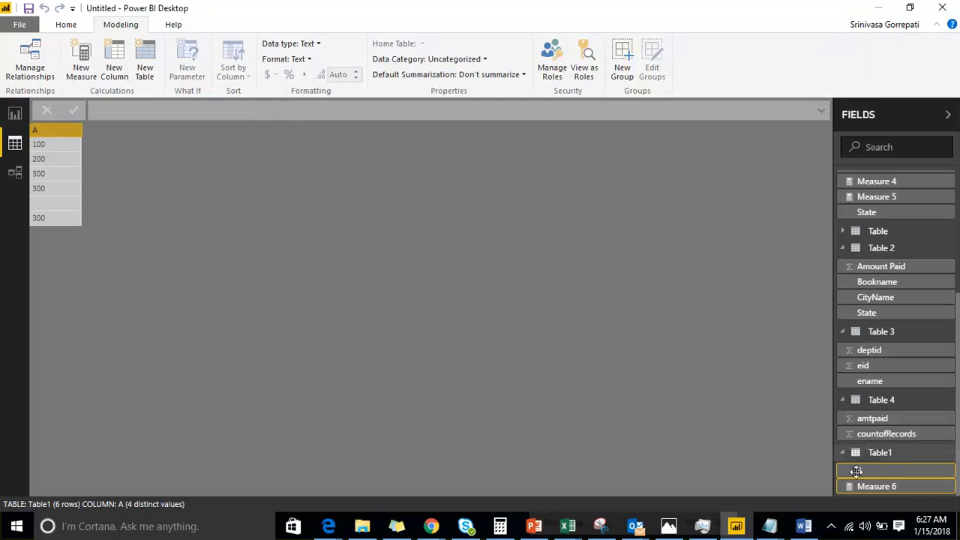
Add a calculated column to Table1 with the formula Column = VALUE(Table1[A]).
left_click(951, 454)
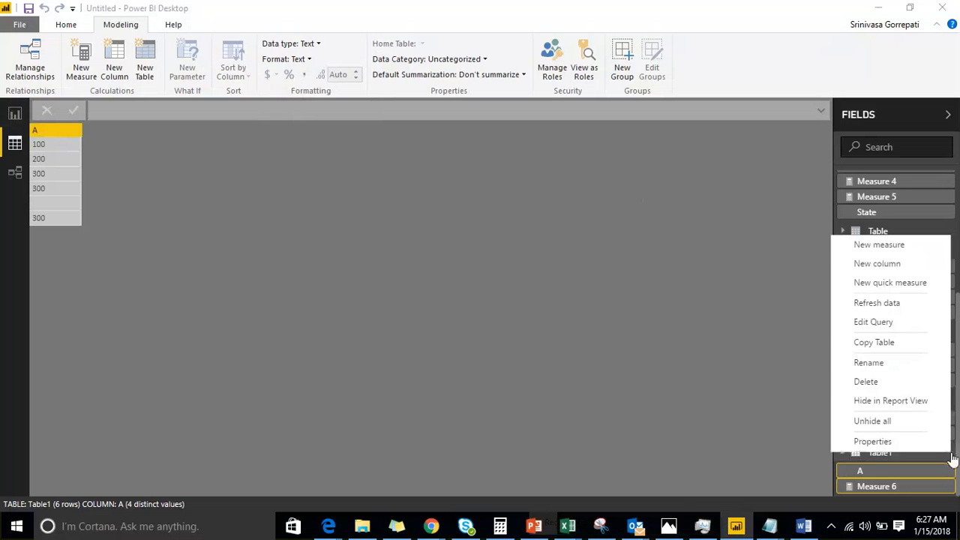
left_click(927, 254)
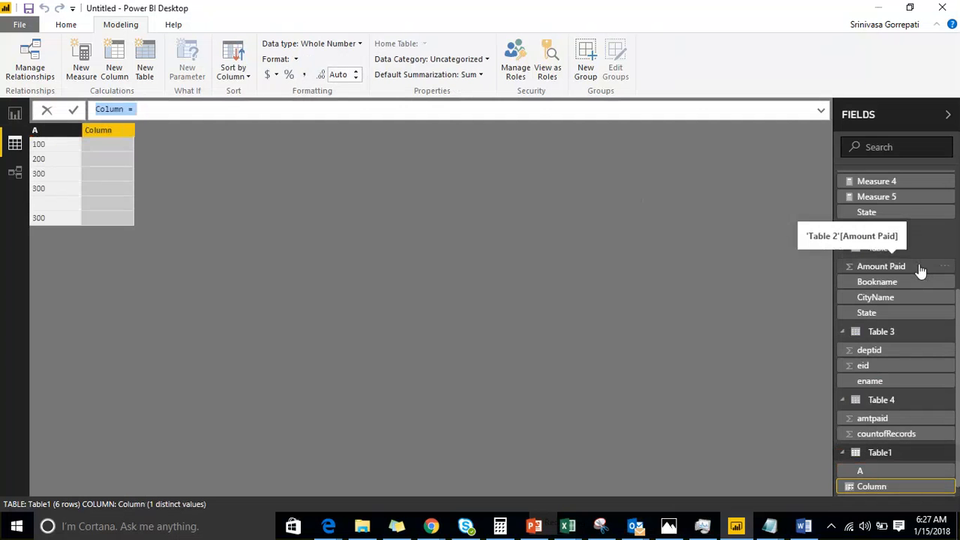
type("VALUE(")
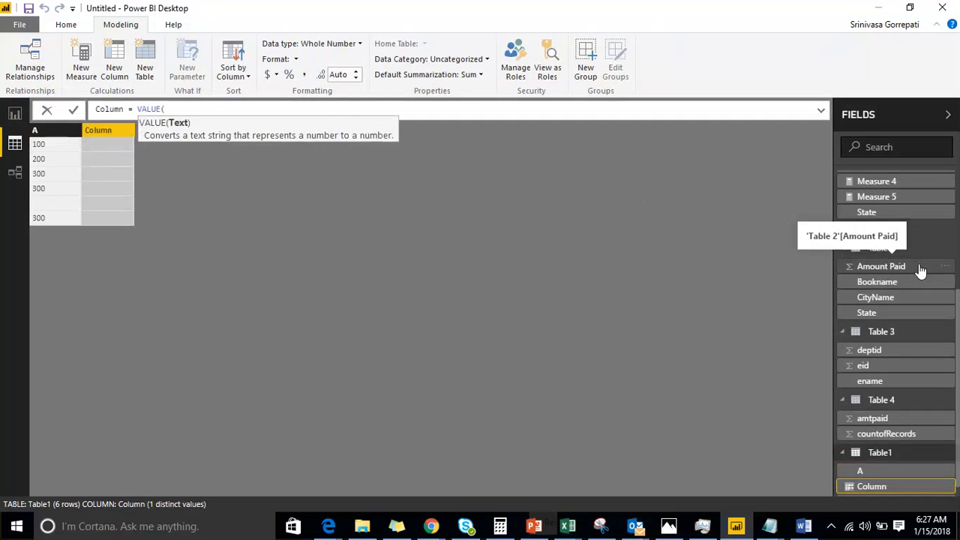
type("Table1[A])")
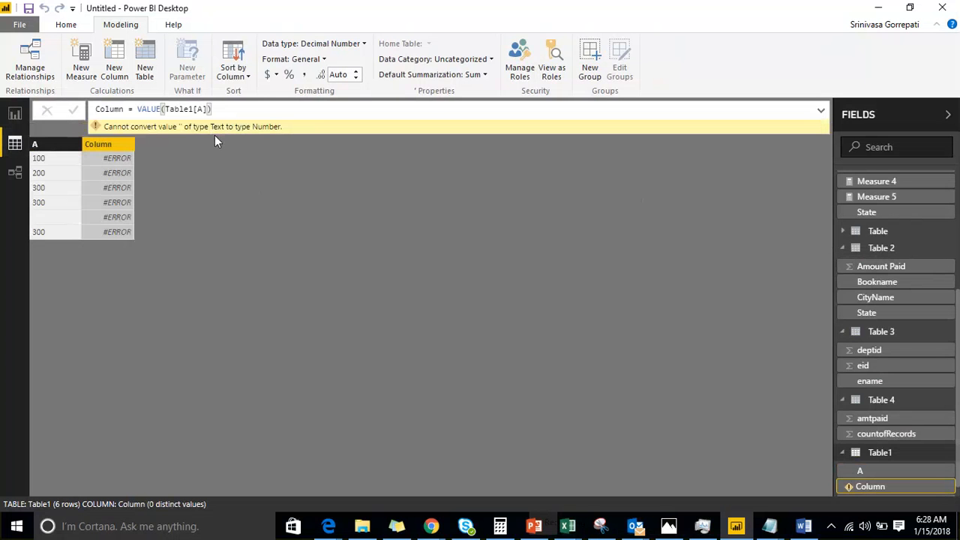
Annotate the screen in green with the handwritten names of the averaging functions and arrows pointing at them, and clear the annotations.
left_click(135, 110)
left_click(137, 111)
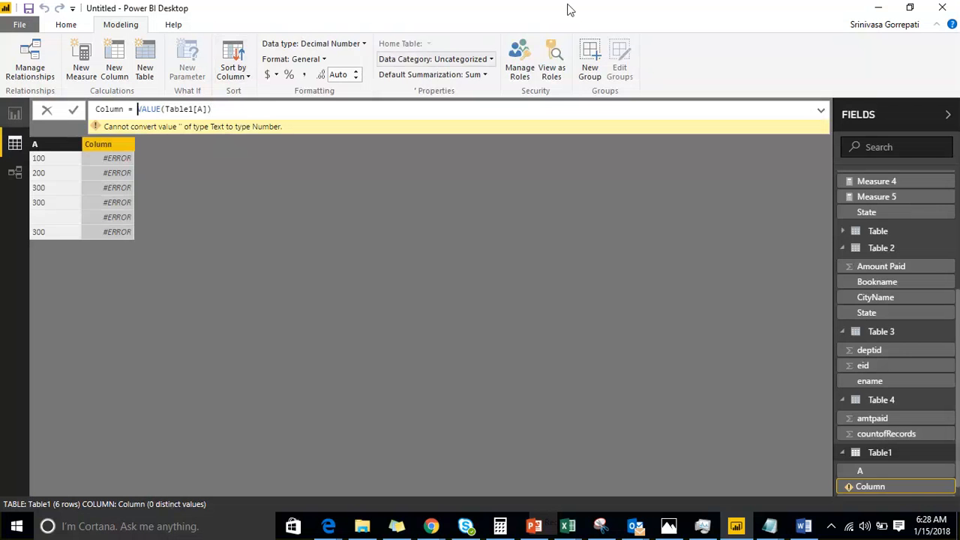
left_click(727, 22)
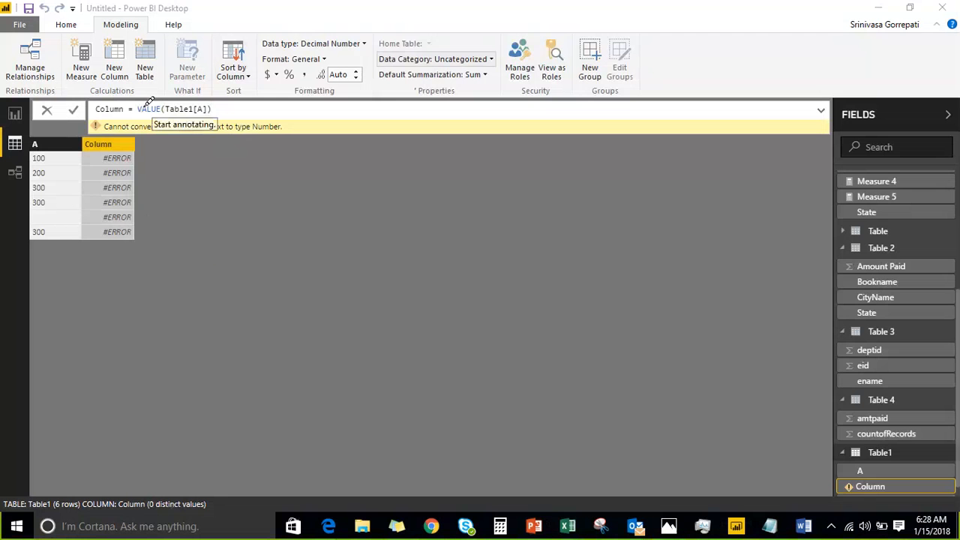
mouse_move(180, 259)
left_mouse_down()
mouse_move(275, 234)
mouse_move(248, 208)
left_mouse_up()
mouse_move(248, 171)
left_mouse_down()
mouse_move(446, 93)
mouse_move(598, 96)
left_mouse_up()
mouse_move(252, 391)
left_mouse_down()
mouse_move(228, 220)
mouse_move(326, 330)
left_mouse_up()
mouse_move(273, 314)
left_mouse_down()
mouse_move(354, 297)
mouse_move(400, 217)
mouse_move(531, 197)
mouse_move(574, 174)
left_mouse_up()
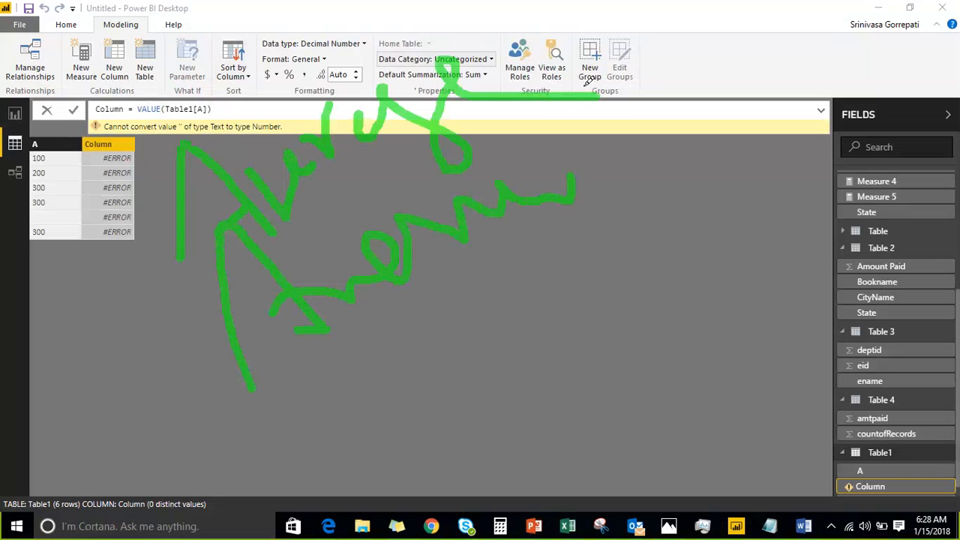
left_click_drag(589, 93, 833, 2)
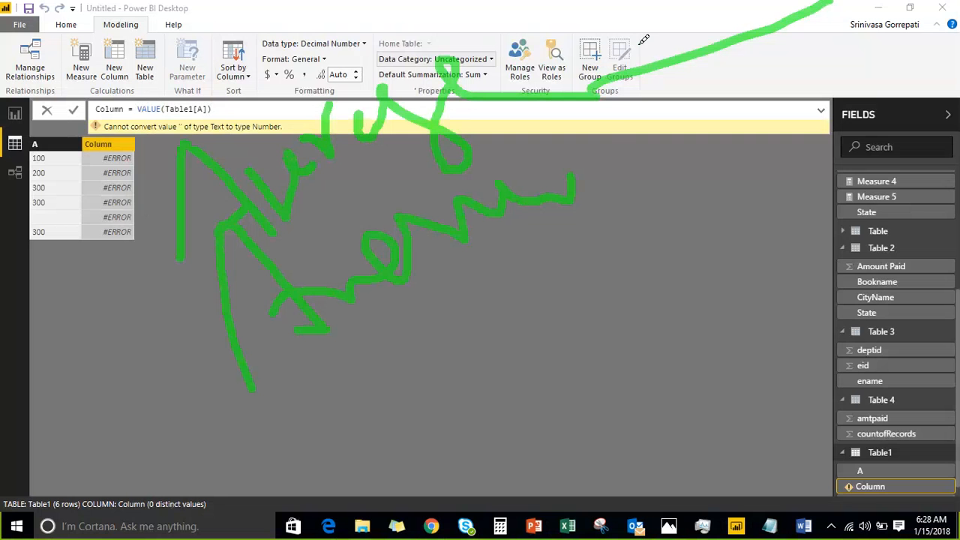
mouse_move(639, 43)
left_mouse_down()
mouse_move(581, 72)
mouse_move(616, 120)
left_mouse_up()
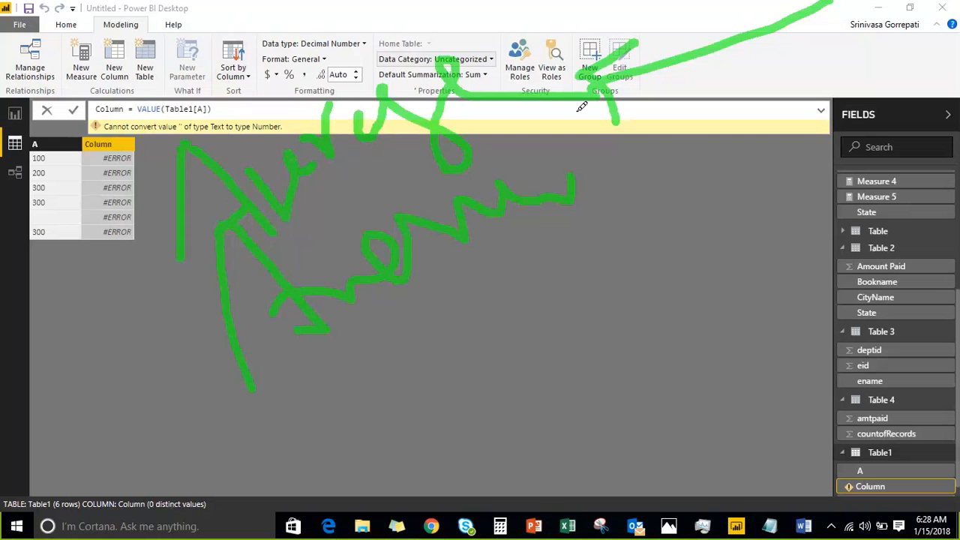
left_click_drag(586, 116, 753, 157)
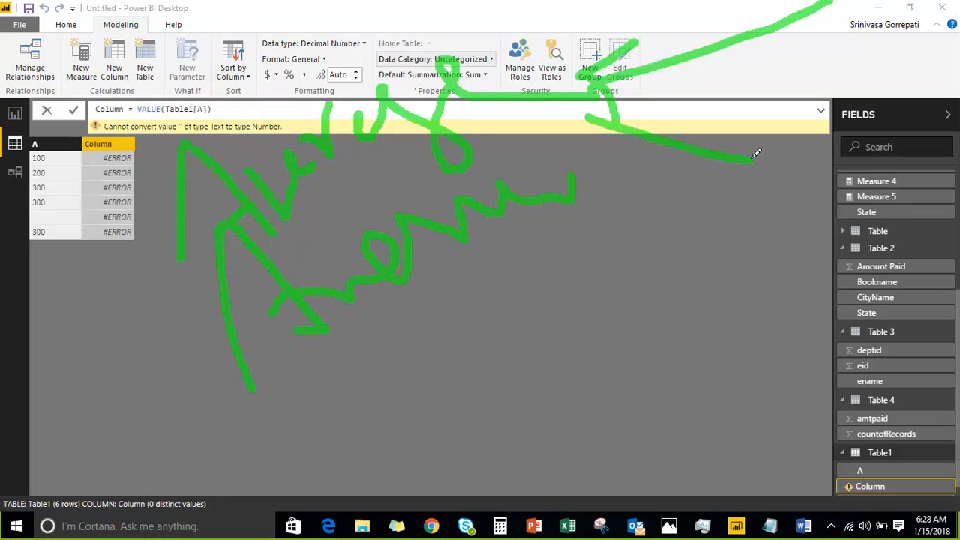
left_click_drag(637, 92, 613, 152)
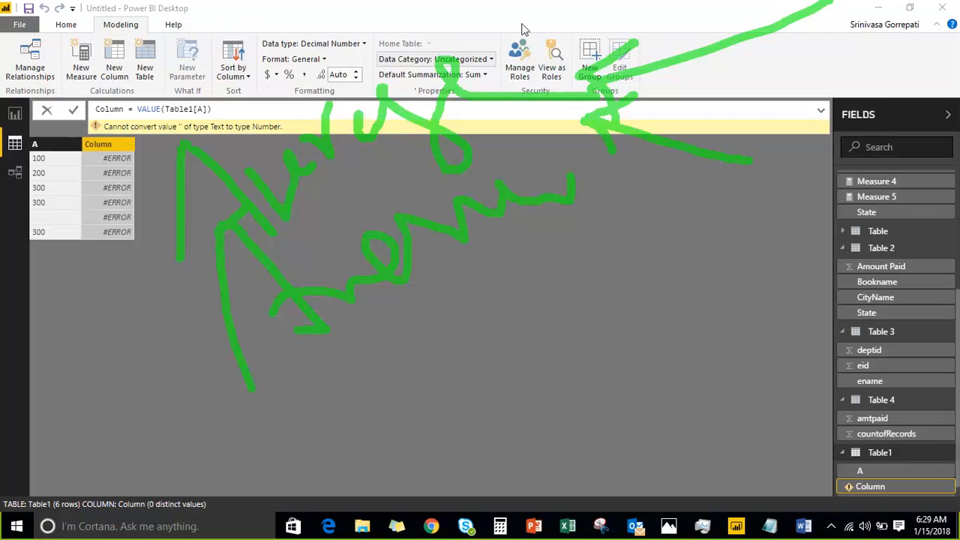
key("Escape")
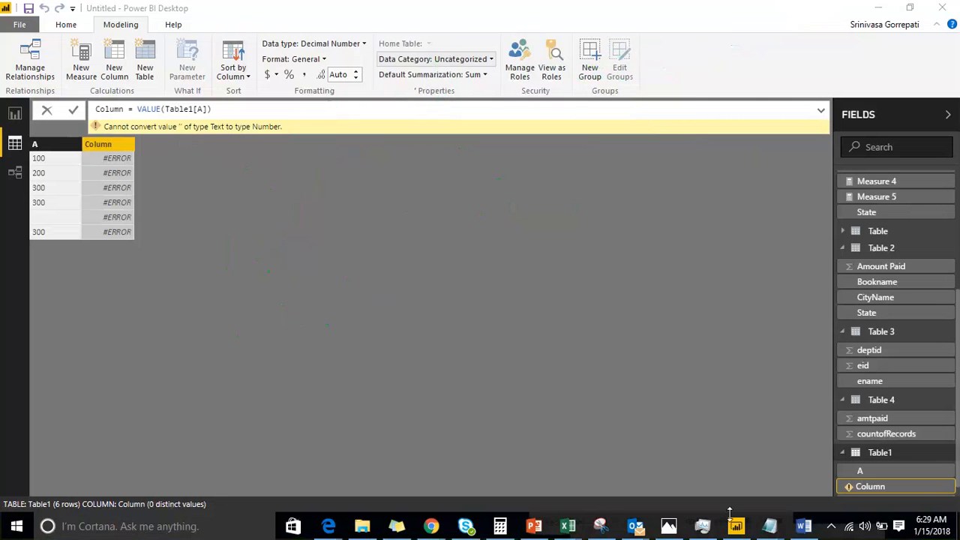
Switch to the dax course notes in Notepad and add a dashed separator line below selectedcolumns in the Filter functions section.
mouse_move(769, 529)
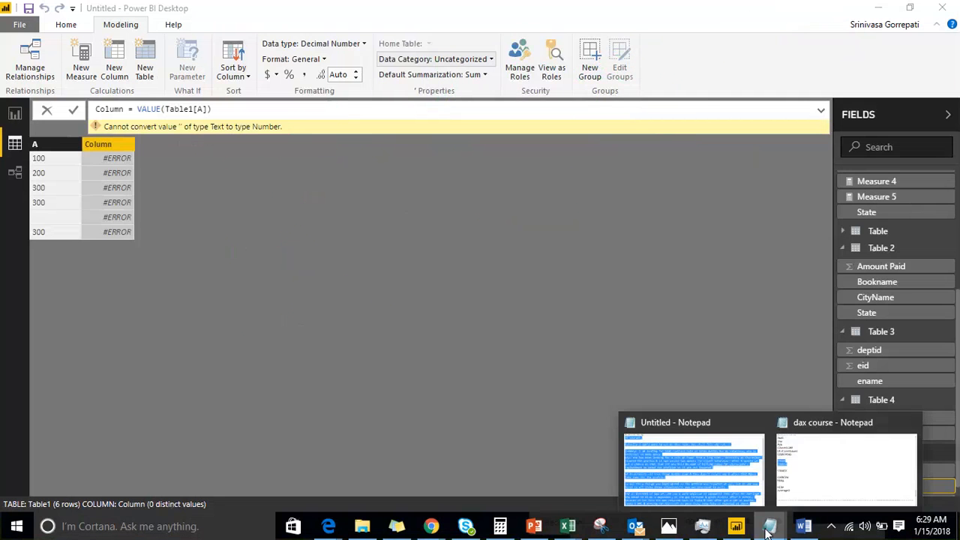
left_click(816, 474)
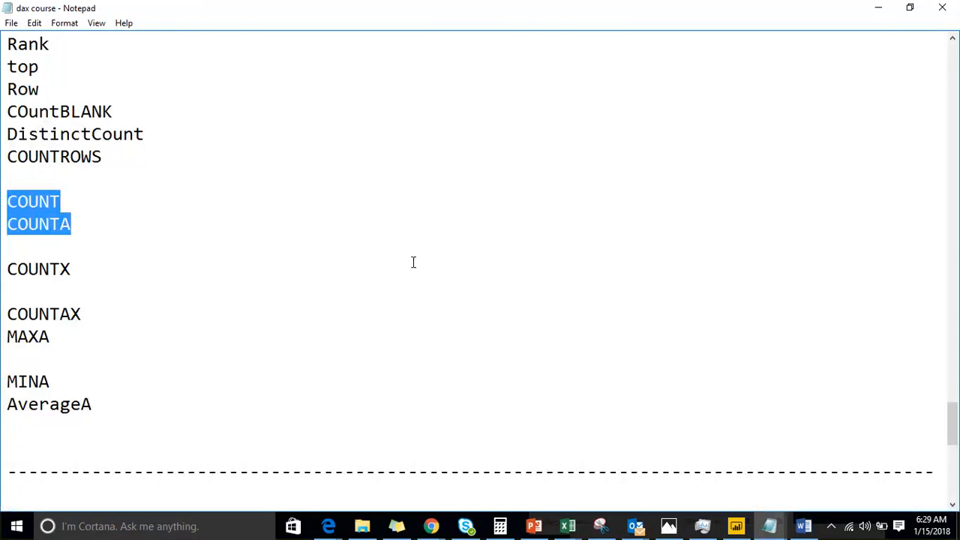
scroll(414, 262, "up", 5)
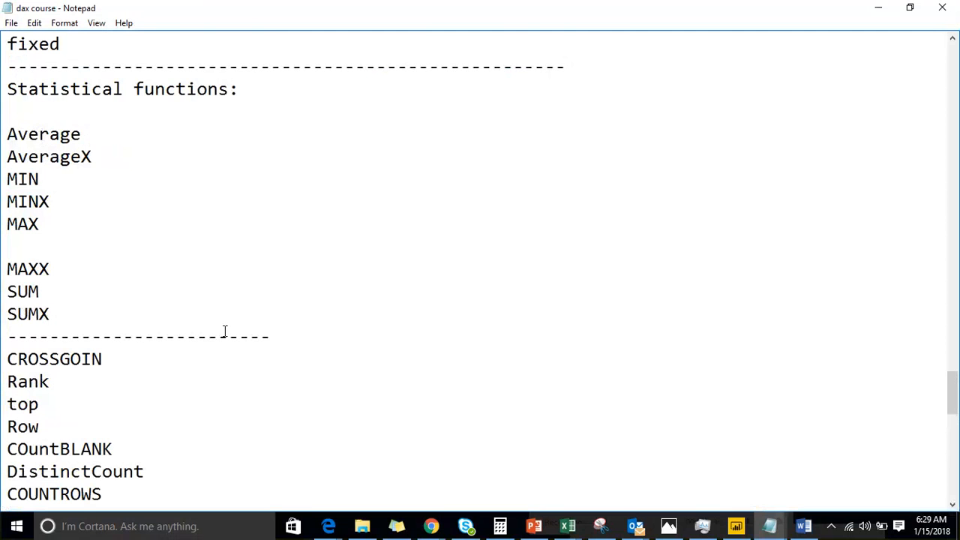
scroll(225, 331, "down", 9)
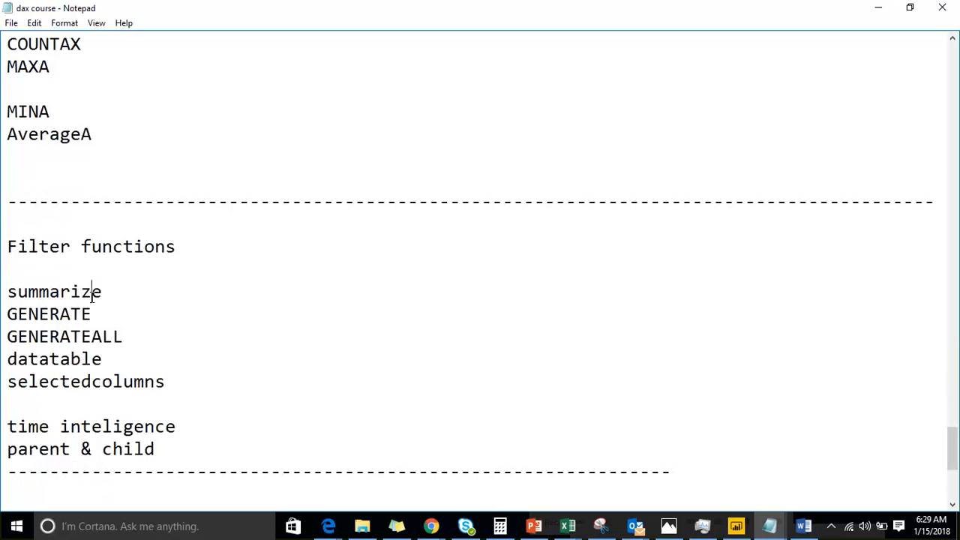
left_click(135, 371)
left_click(202, 371)
key("Return")
key("Return")
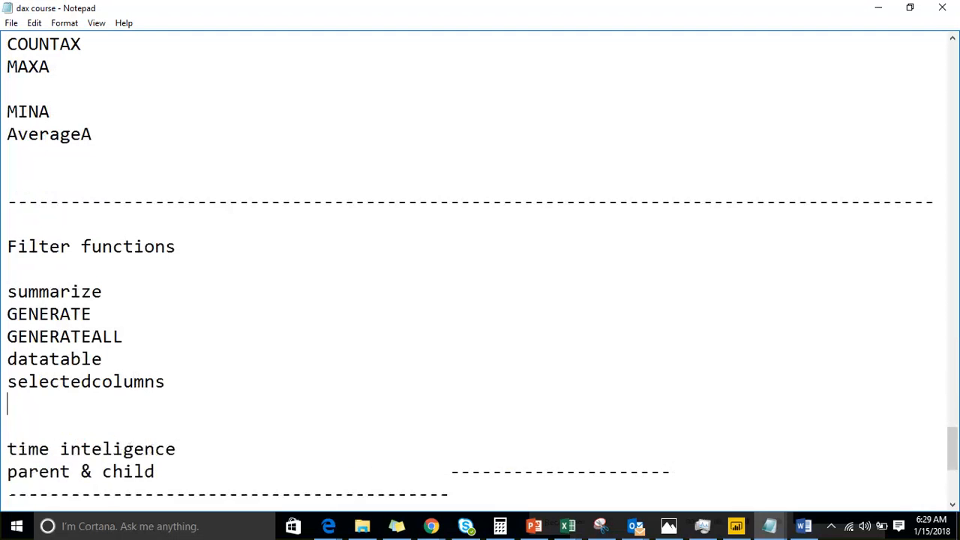
type("-")
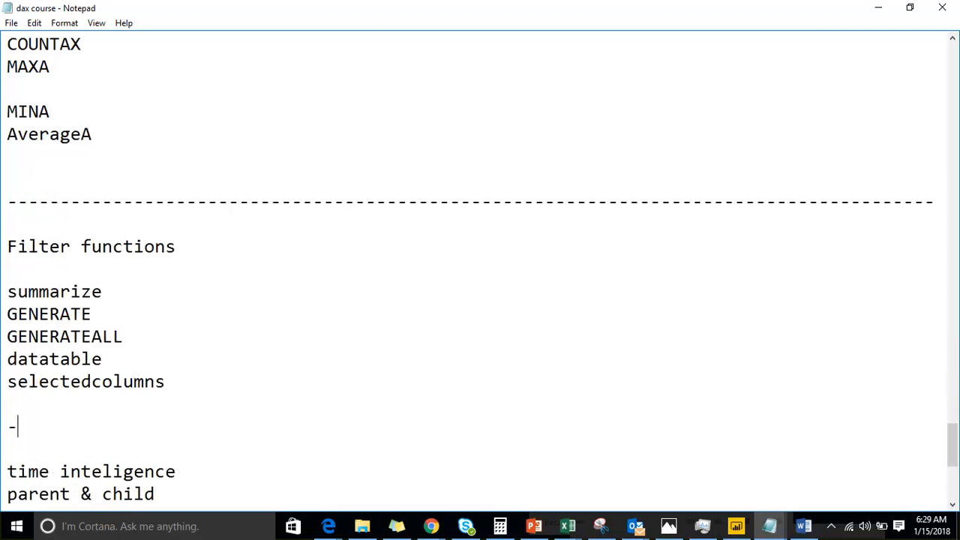
type("------------------------------------------------------------")
Highlight the statistical function names in the notes from AverageA back up to Average and review the list.
key("Up")
key("Up")
key("Up")
key("Up")
key("Up")
key("Up")
key("Up")
key("Up")
key("Up")
key("Up")
key("Up")
key("Up")
key("shift+Up")
key("shift+Up")
key("shift+Up")
key("shift+Up")
key("shift+Up")
key("shift+Up")
key("shift+Up")
key("shift+Up")
key("shift+Up")
key("shift+Up")
key("shift+Up")
key("shift+Up")
key("shift+Up")
key("shift+Up")
key("shift+Up")
key("shift+Up")
key("shift+Up")
key("shift+Up")
key("shift+Up")
key("shift+Up")
key("shift+Up")
key("shift+Up")
key("shift+Up")
key("shift+Up")
key("shift+Up")
key("shift+Up")
key("shift+Up")
key("shift+Up")
key("shift+Up")
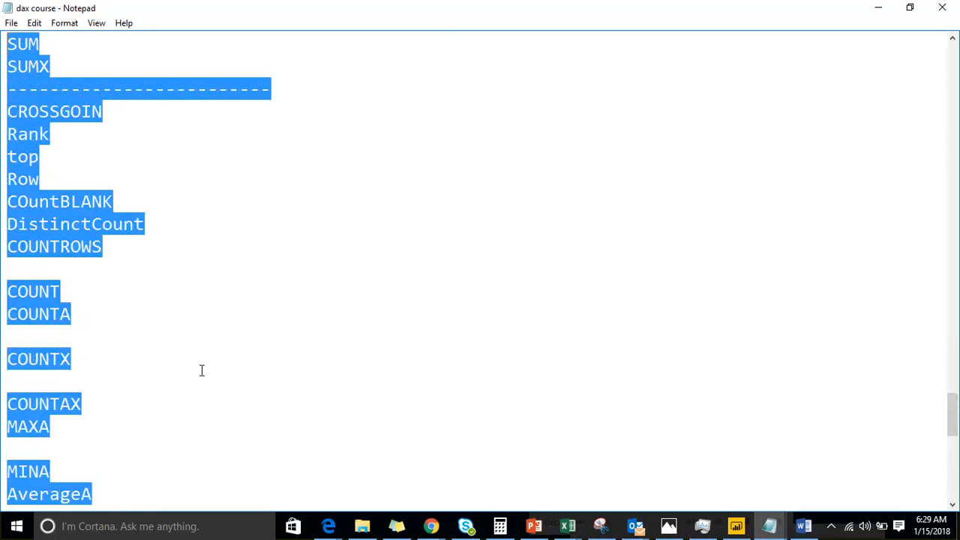
key("shift+Up")
key("shift+Up")
key("shift+Up")
key("shift+Up")
key("shift+Up")
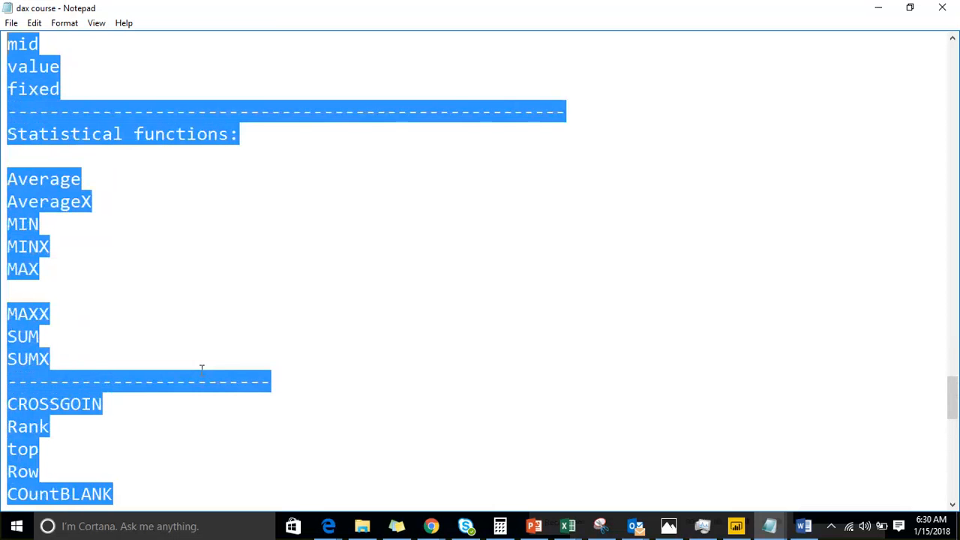
key("shift+Down")
key("shift+Down")
key("shift+Down")
key("shift+Down")
key("shift+Down")
key("shift+Down")
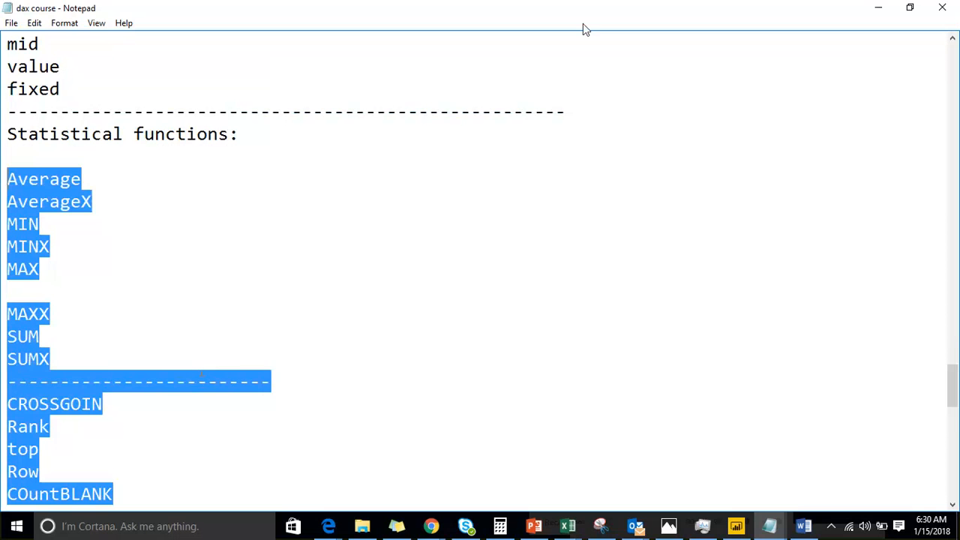
scroll(583, 30, "down", 5)
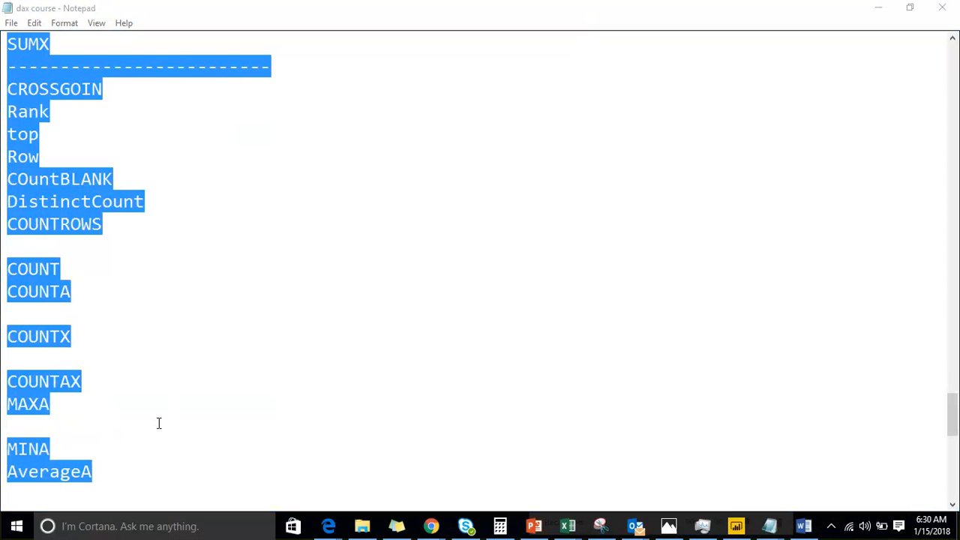
Clear the text selection and insert an empty line after AverageA in the notes.
left_click(128, 472)
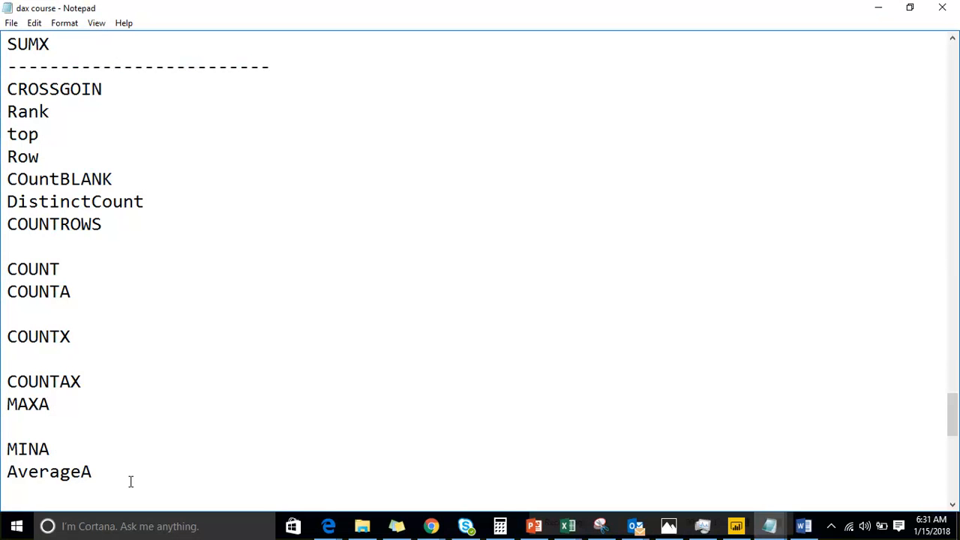
key("Return")
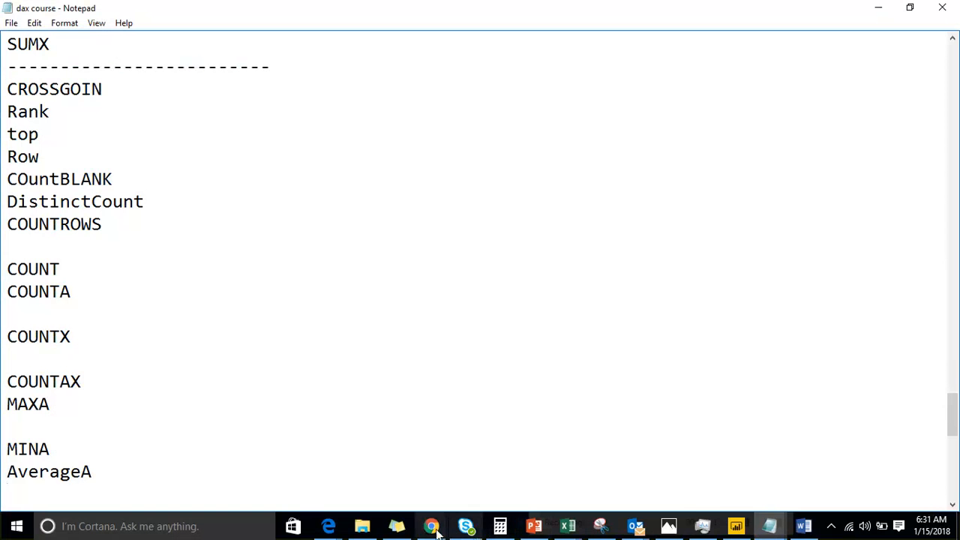
mouse_move(432, 529)
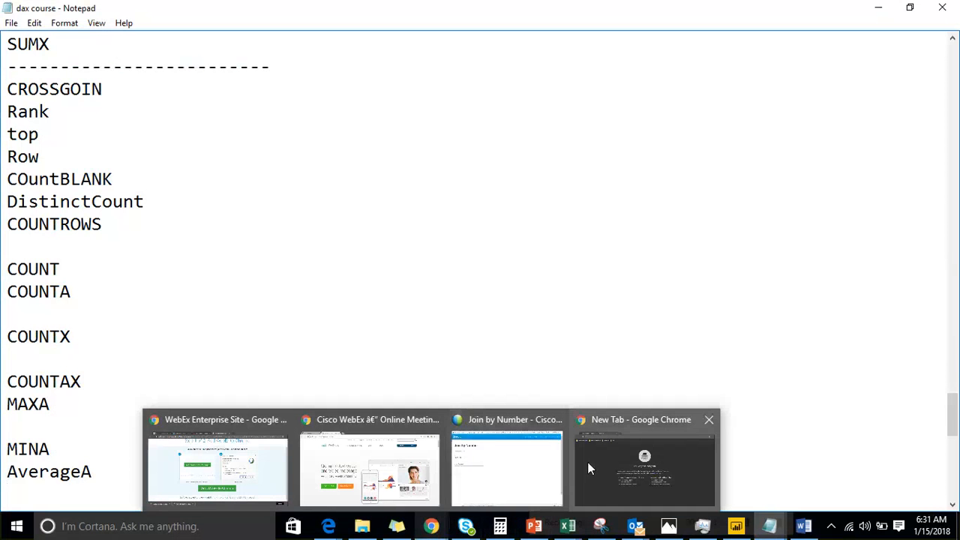
left_click(941, 340)
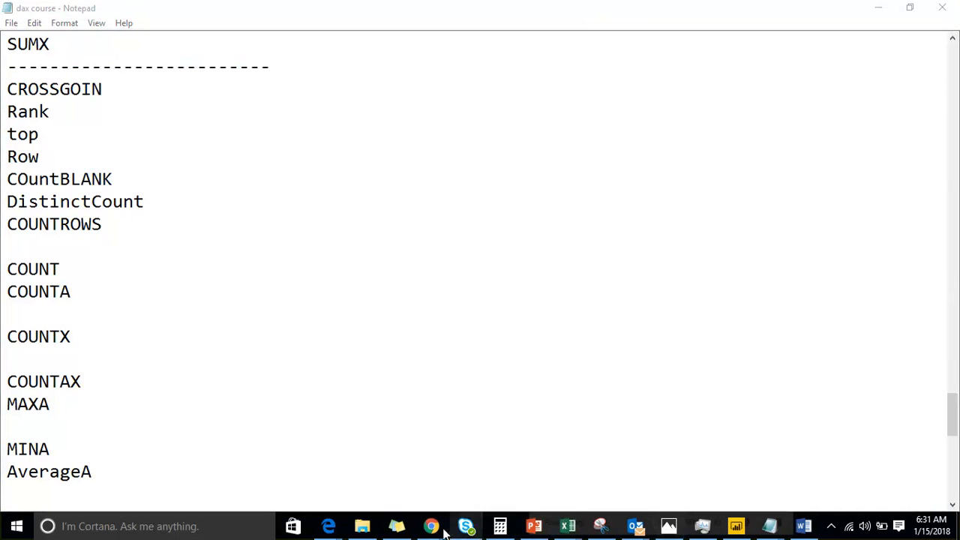
Switch to the incognito Chrome window and open the MSDN RANKX Function (DAX) page from the "rankx function in dax" search results.
mouse_move(435, 527)
left_click(613, 442)
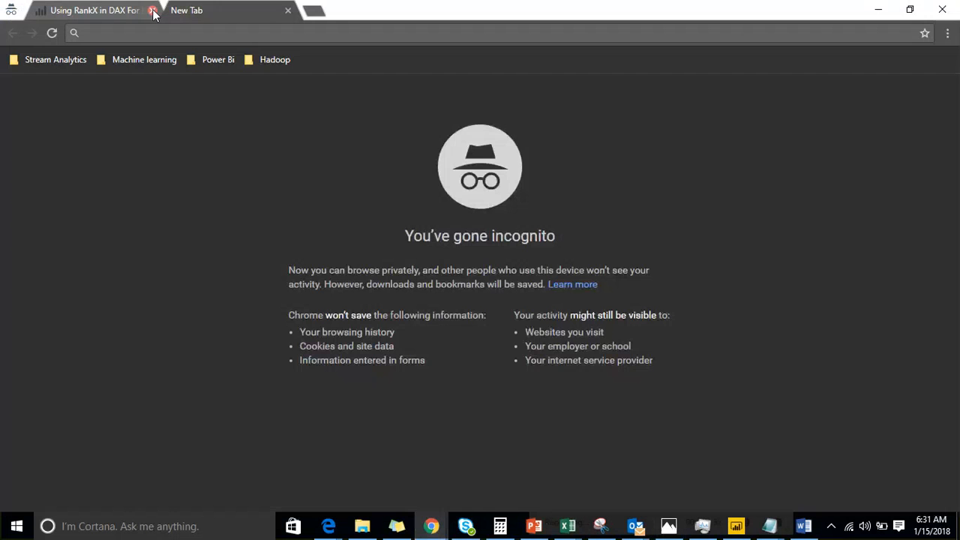
left_click(75, 12)
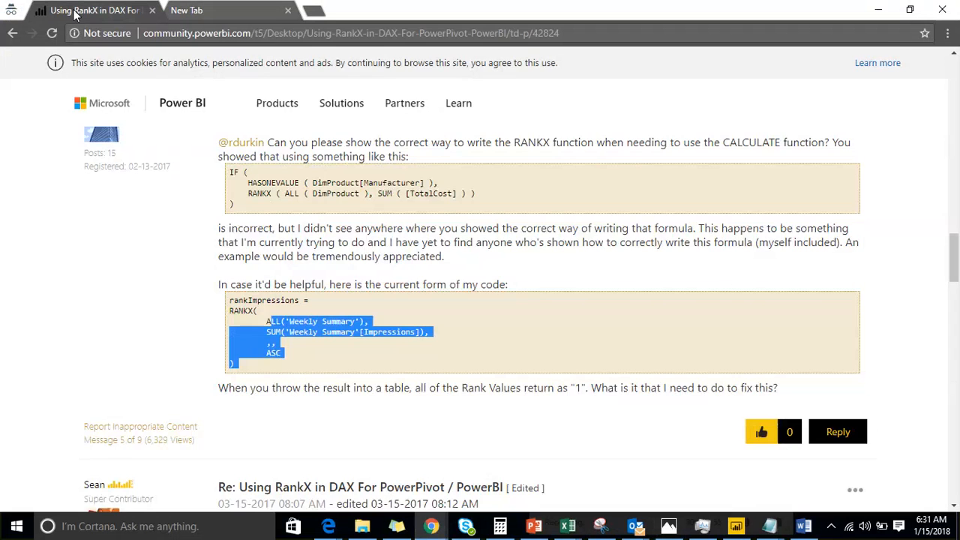
left_click(13, 33)
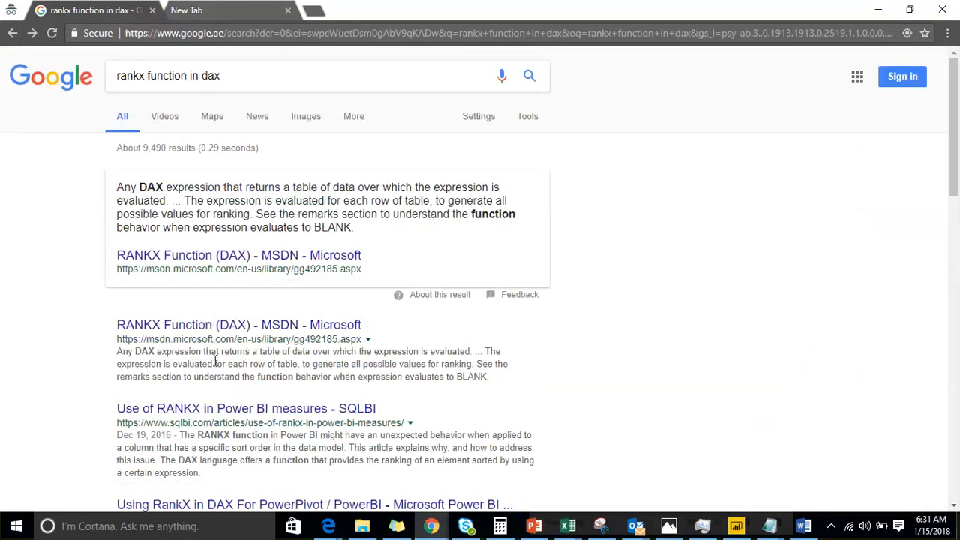
left_click(227, 324)
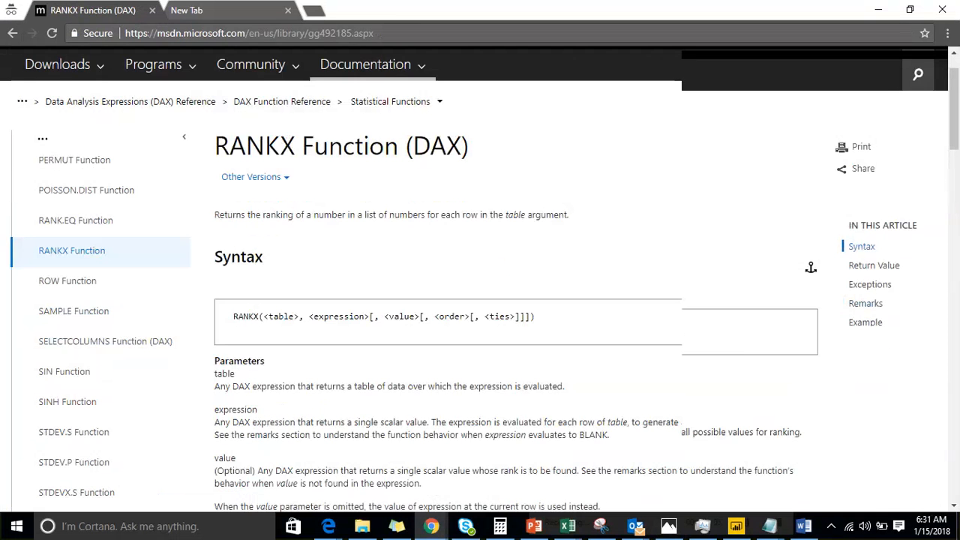
Examine the RANKX documentation, including its syntax, parameters, order and ties options, return value and remarks.
scroll(104, 273, "down", 6)
scroll(105, 281, "up", 3)
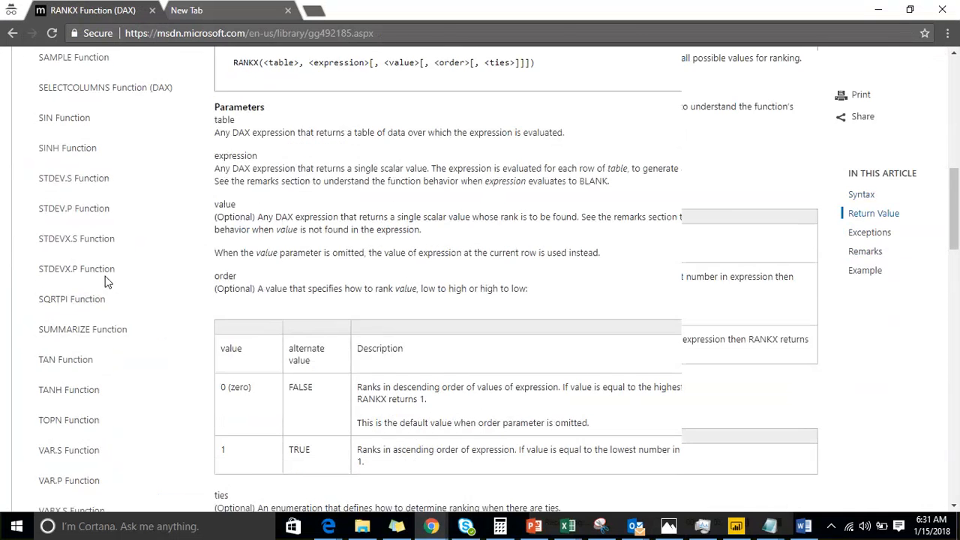
scroll(120, 280, "up", 4)
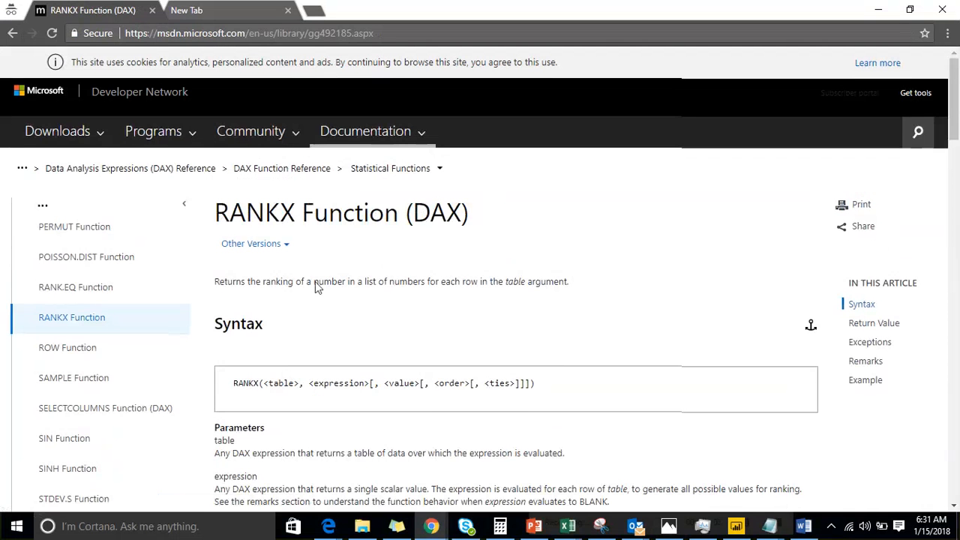
scroll(313, 290, "down", 11)
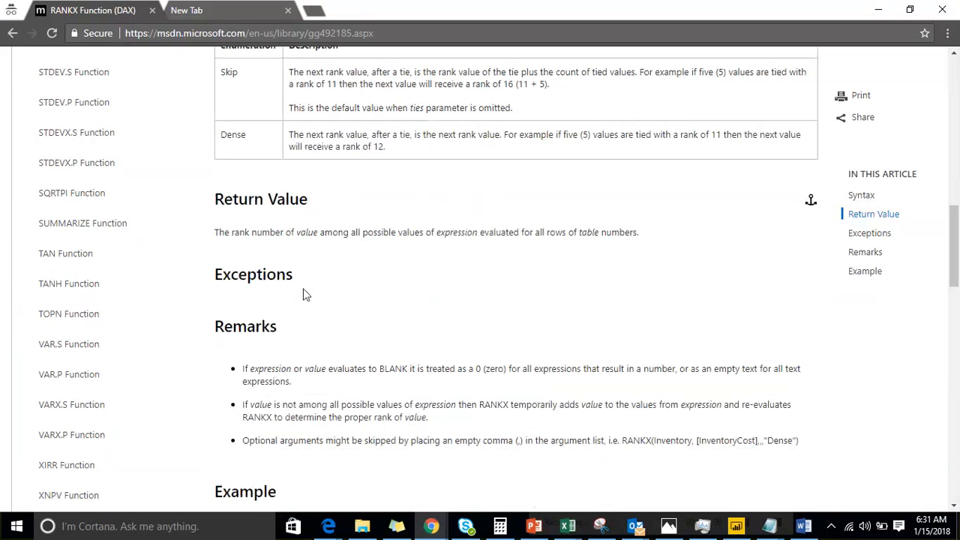
scroll(304, 294, "up", 5)
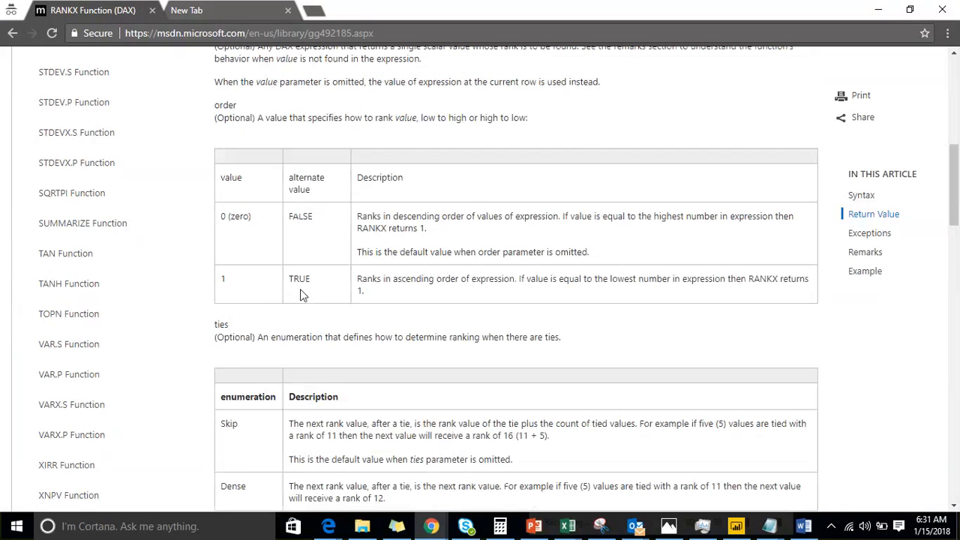
scroll(300, 289, "up", 8)
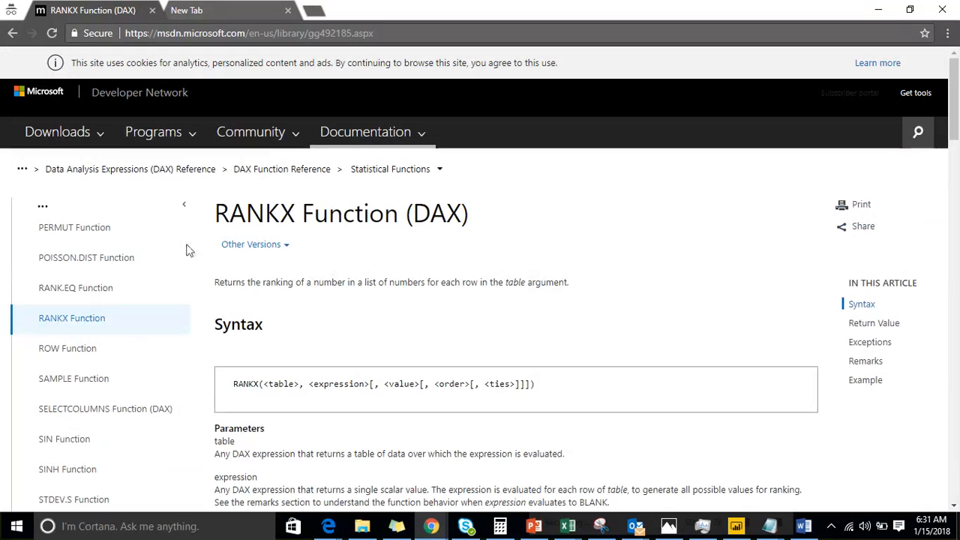
Open the DAX Function Reference on MSDN and look through its function categories and related links.
left_click(264, 171)
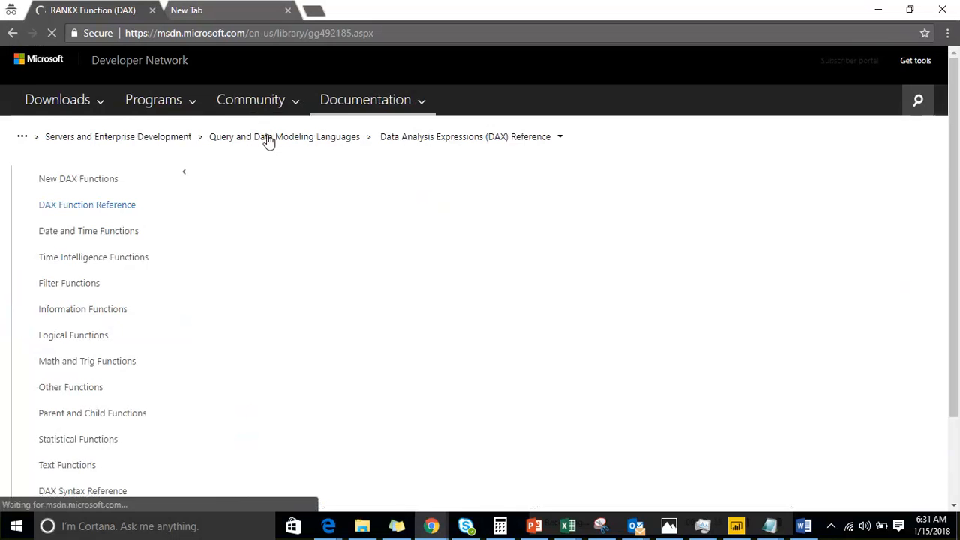
scroll(372, 257, "down", 5)
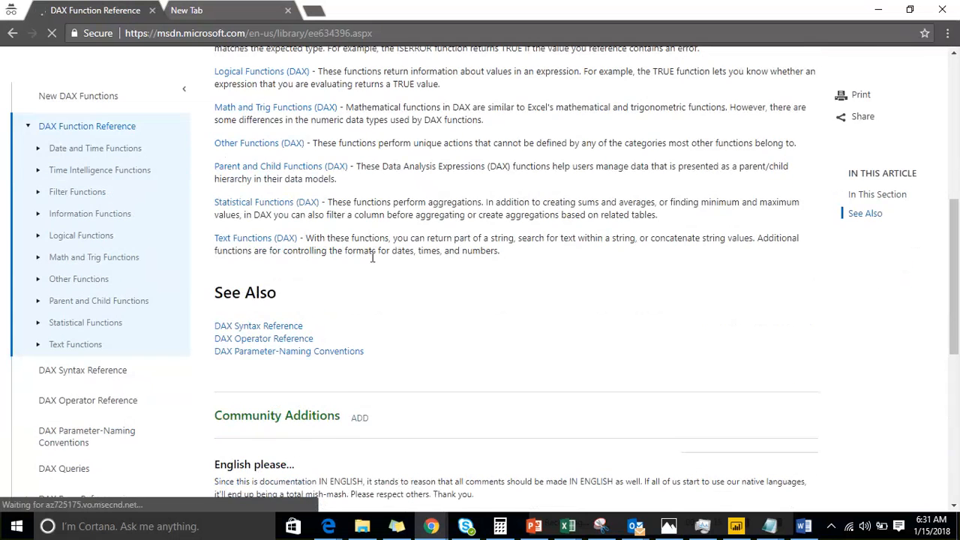
scroll(372, 257, "up", 5)
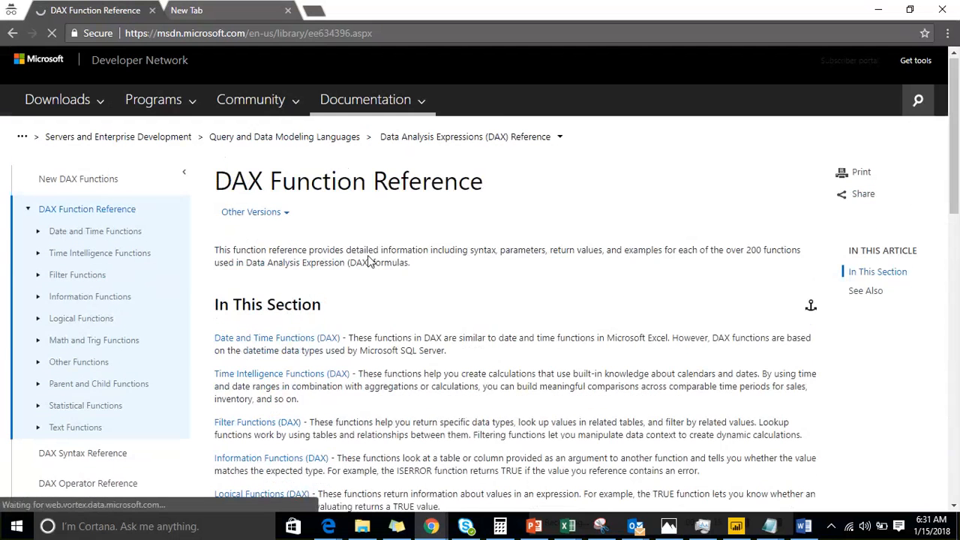
scroll(367, 255, "down", 8)
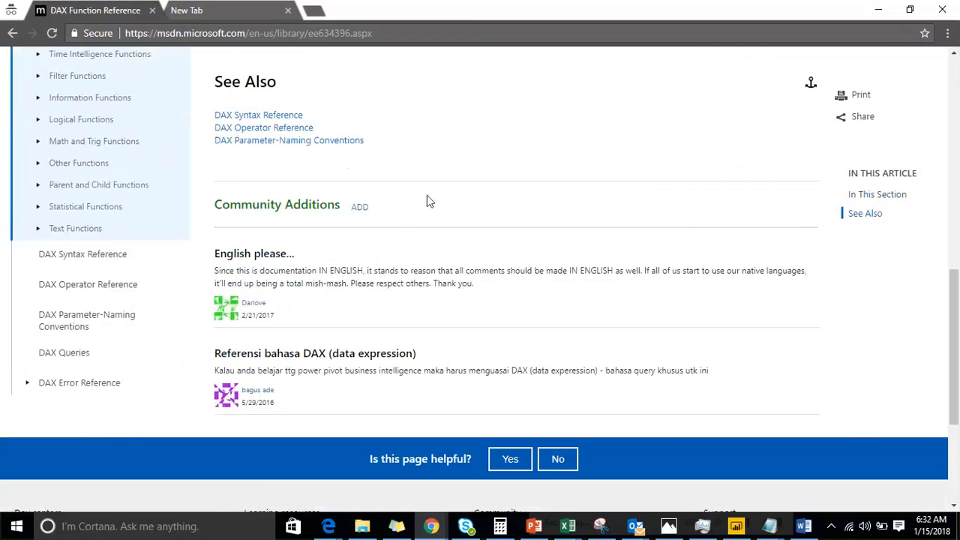
Switch to the dax course notes in Notepad and insert two empty lines below the Filter functions heading.
scroll(427, 197, "up", 3)
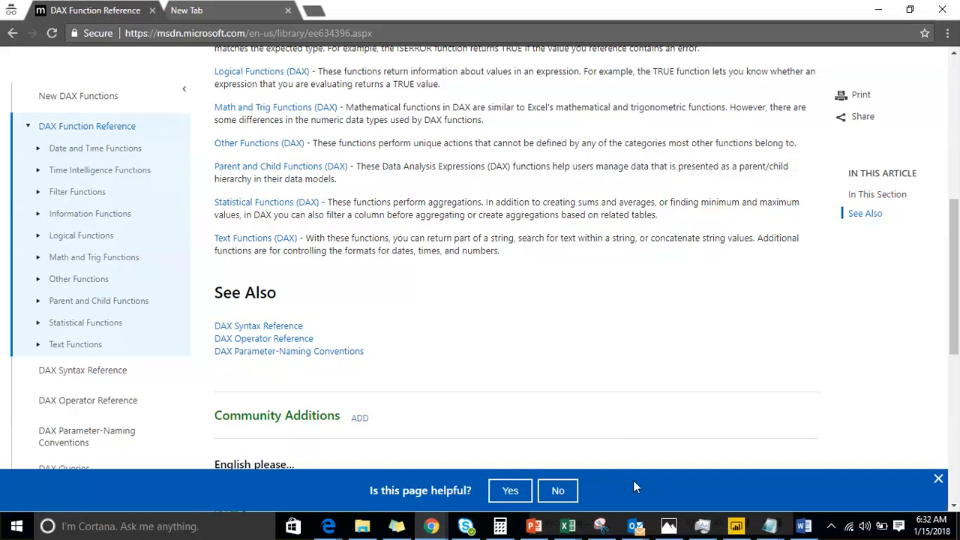
mouse_move(769, 525)
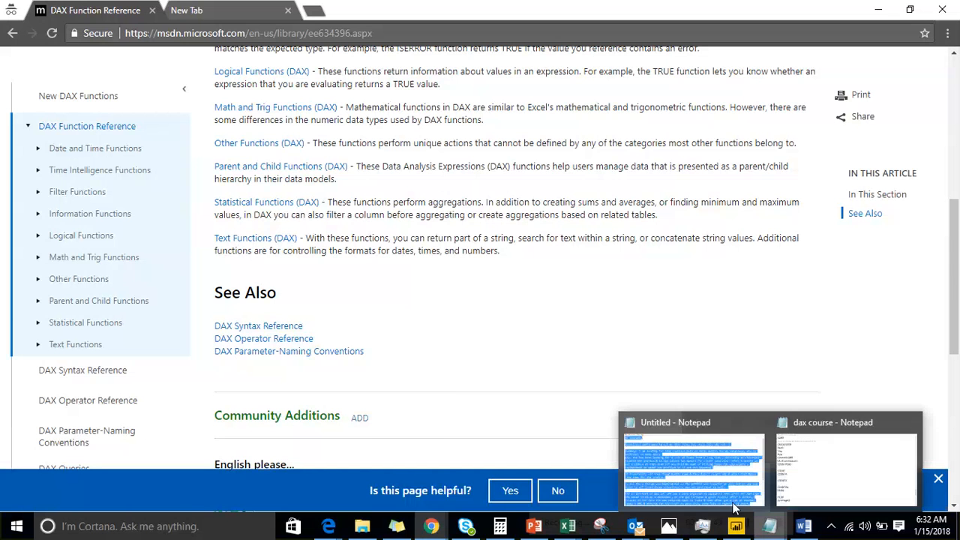
left_click(809, 462)
scroll(176, 259, "down", 4)
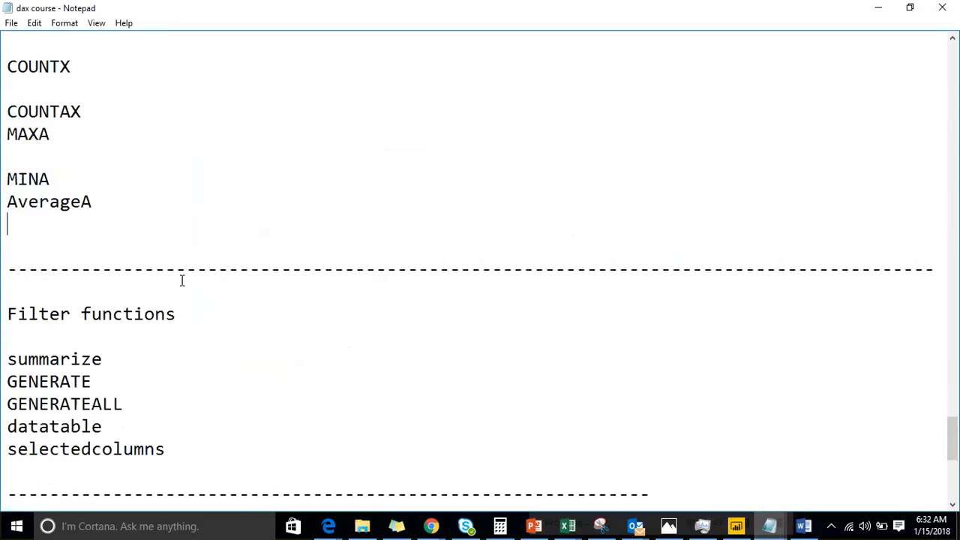
left_click(213, 317)
key("Return")
key("Return")
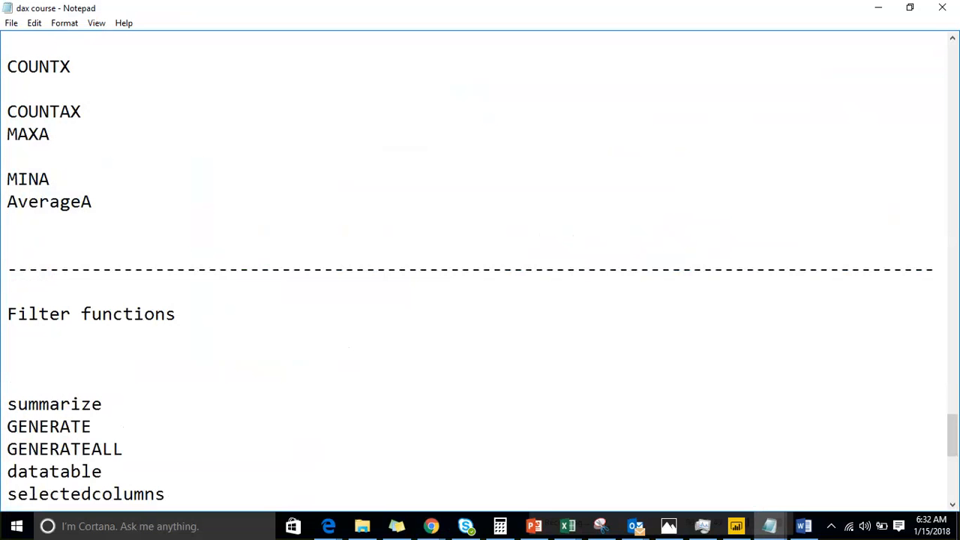
Look through the notes below the Filter functions heading, including the time intelligence and schedule entries, and return to the statistical function list.
key("Down")
key("Down")
key("Down")
key("Down")
key("Down")
key("Down")
key("Down")
key("Down")
key("Down")
key("Down")
key("Down")
key("Down")
key("Down")
key("Down")
key("Down")
key("Down")
key("Down")
key("Down")
key("Down")
key("Down")
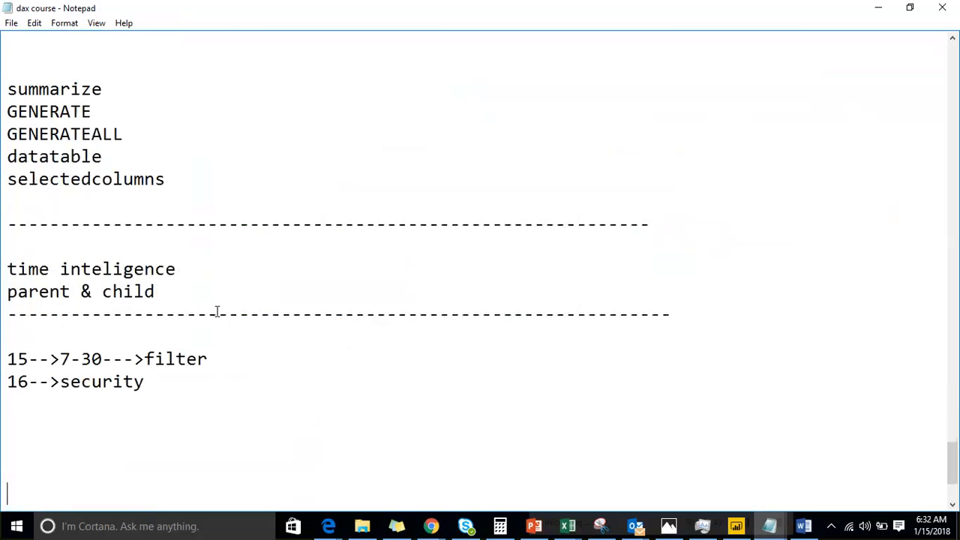
key("Up")
key("Up")
key("Up")
key("Up")
key("Up")
key("Up")
key("Up")
key("Up")
key("Up")
key("Up")
key("Up")
key("Up")
key("Up")
key("Up")
key("Up")
key("Up")
key("Up")
key("Up")
key("Up")
key("Up")
key("Up")
key("Up")
key("Up")
key("Up")
key("Up")
key("Up")
key("Up")
key("Up")
key("Up")
key("Up")
key("Up")
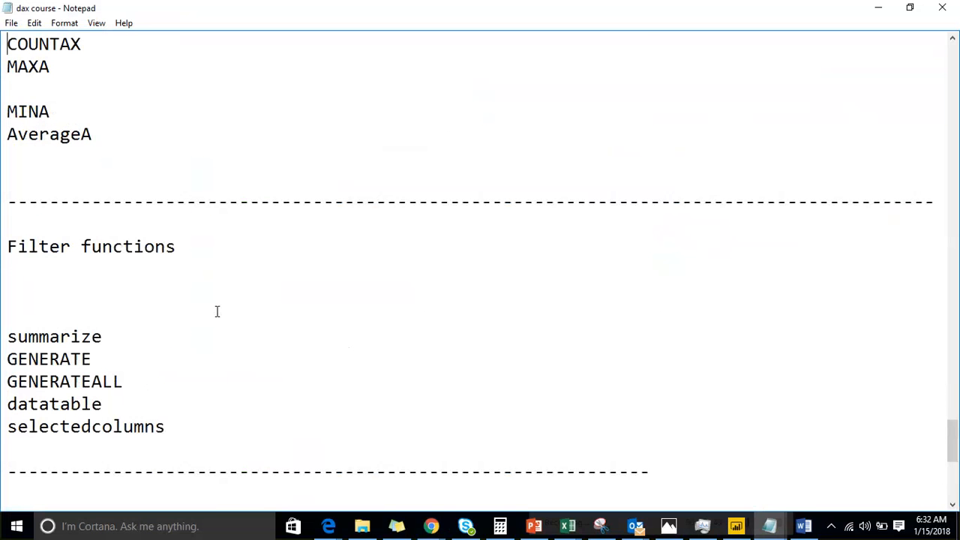
Add a "--->" marker line between the Filter functions heading and summarize, removing the surplus blank lines above it.
key("Down")
key("Down")
key("Down")
key("Down")
key("Down")
key("Down")
key("Down")
key("Down")
key("Down")
key("Down")
key("Down")
key("Return")
key("Return")
type("---")
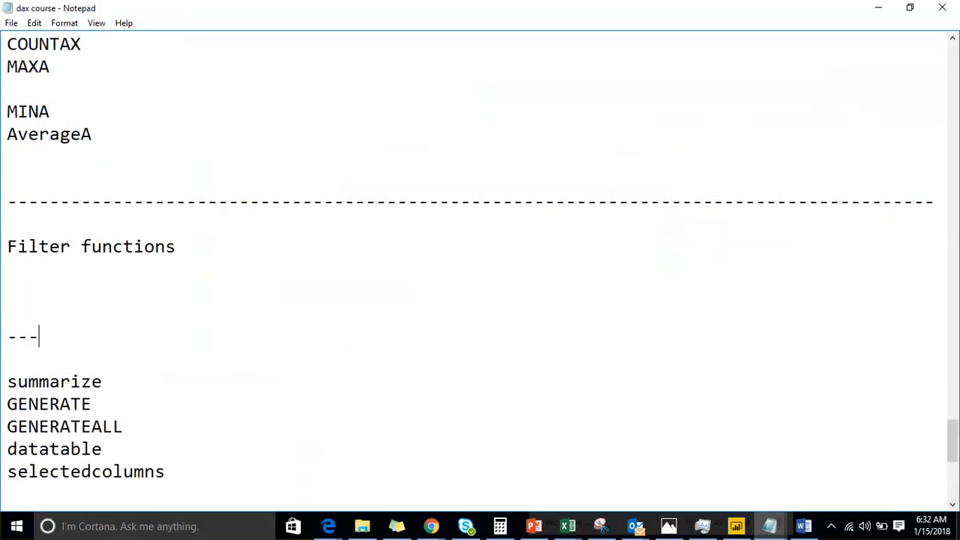
type(">")
left_click(217, 312)
key("BackSpace")
key("BackSpace")
key("Down")
key("Down")
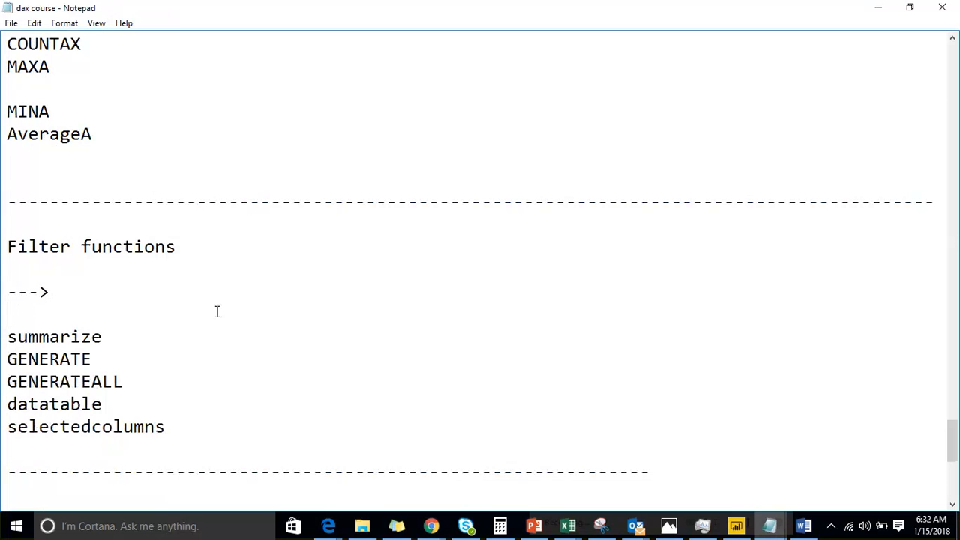
Write "all" after the arrow marker and add "allexcept" on the line below it.
key("Left")
type("all")
key("Return")
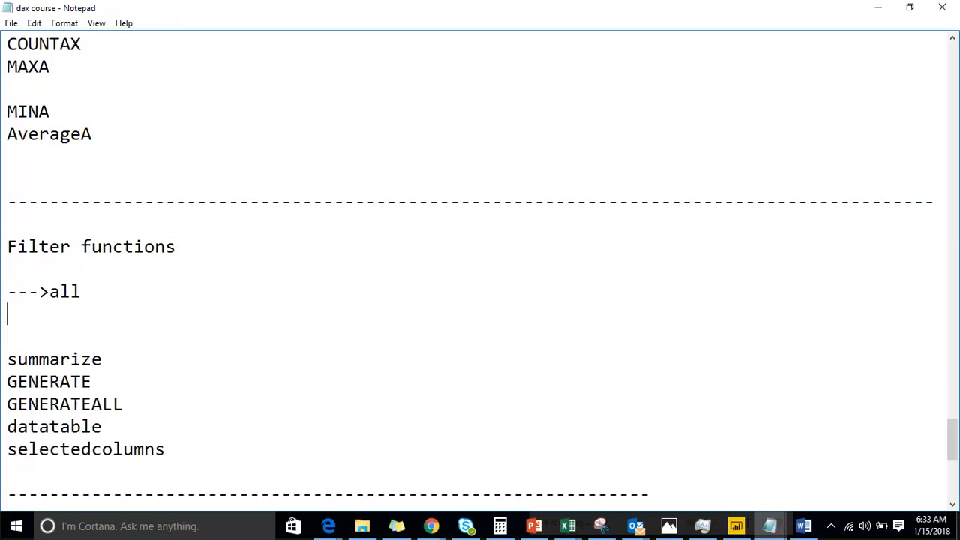
type("allexcept")
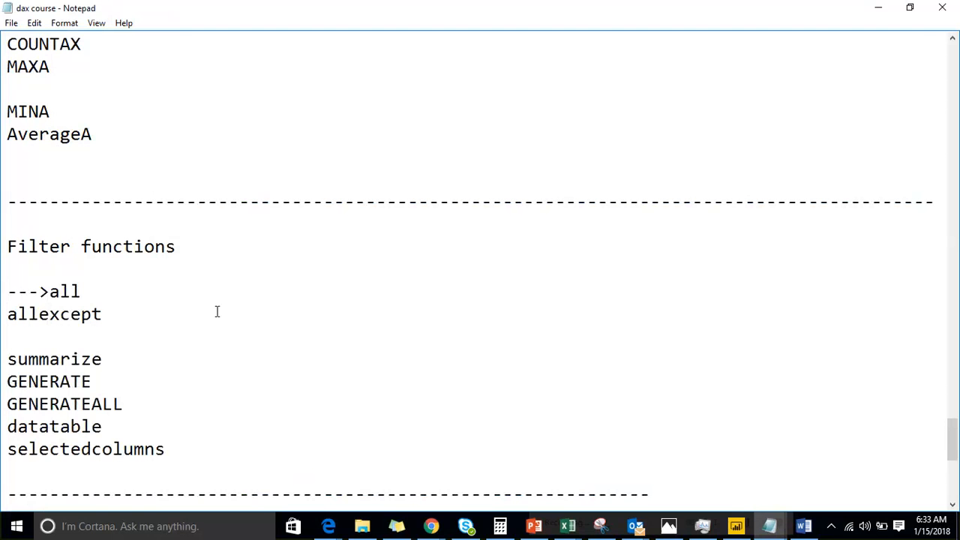
Add "allselected" on its own line below allexcept, followed by empty lines.
key("Right")
key("Right")
key("Right")
key("Right")
key("Right")
key("Right")
key("Right")
key("Right")
key("Right")
key("Right")
key("Right")
key("Right")
key("Right")
key("Right")
key("Left")
key("Left")
key("Left")
key("Left")
type("allselected")
key("Return")
key("Return")
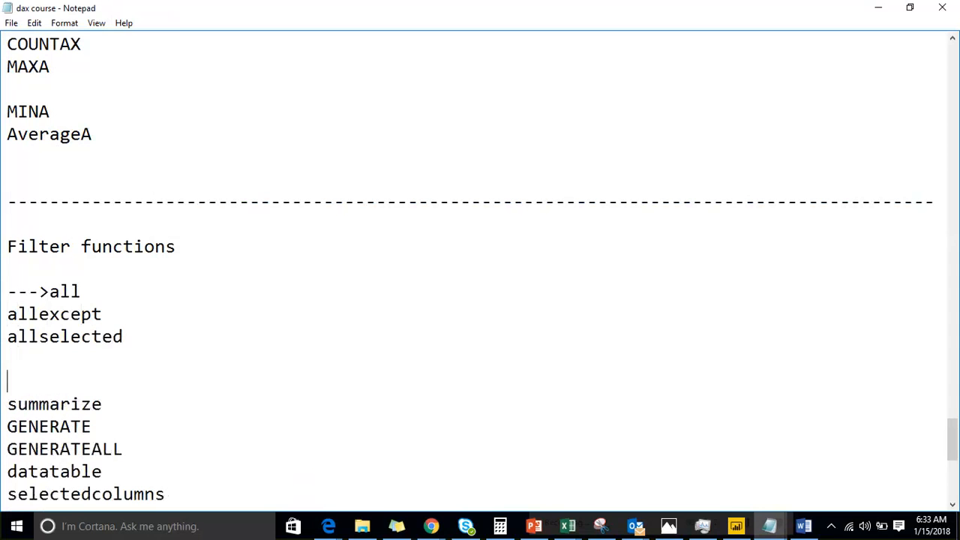
Add "allnoblankrow" directly below allselected and start a new line.
key("Up")
type("allnon")
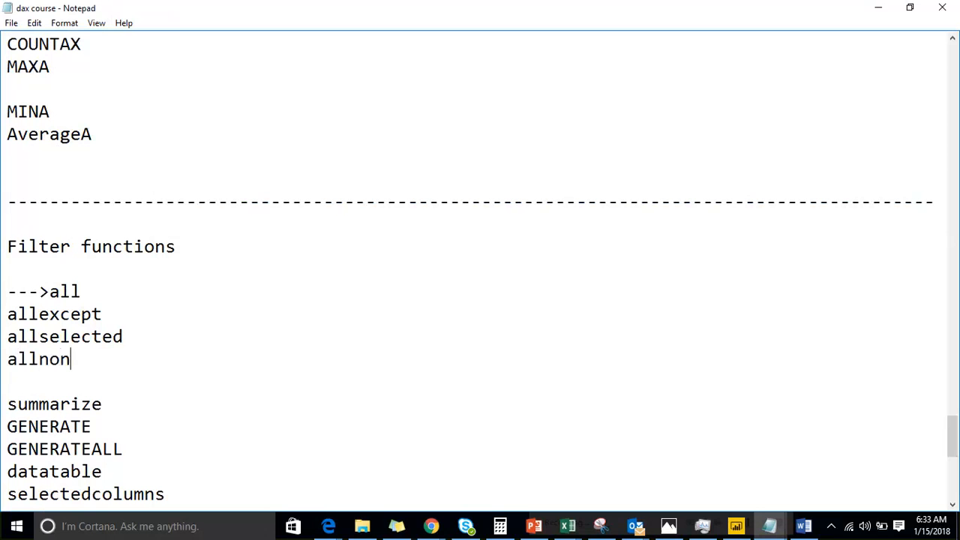
key("BackSpace")
type("blankrow")
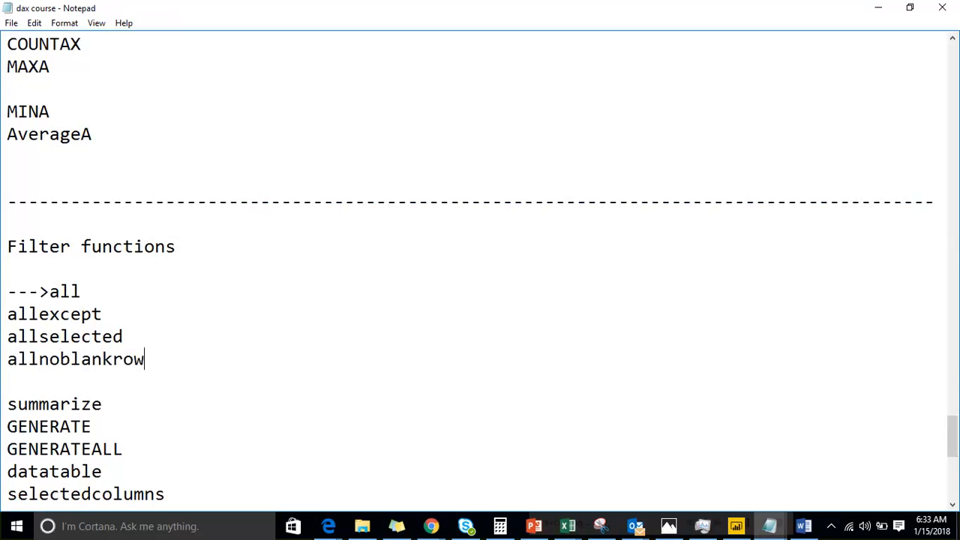
key("Return")
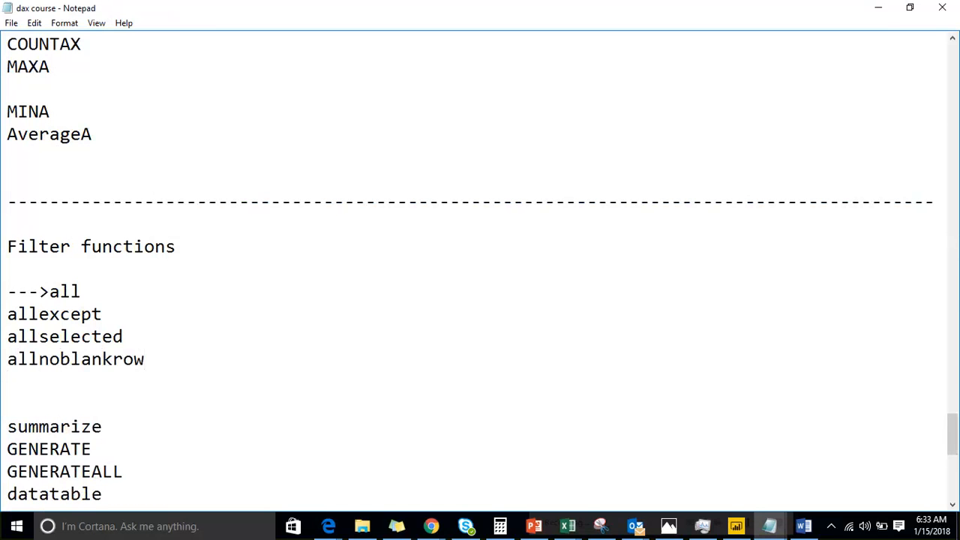
Add "calculate" and "calculatetable" on separate lines to the filter function list.
type("calculate")
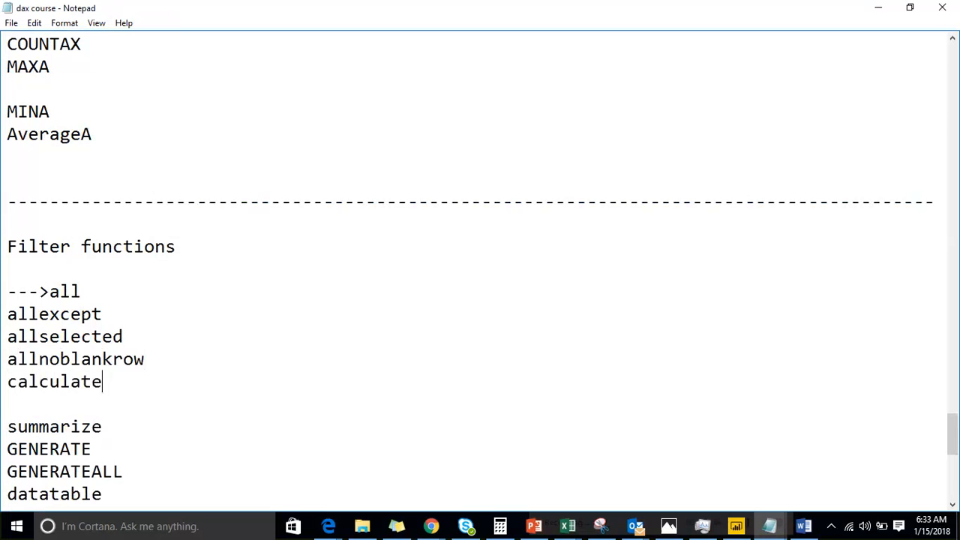
key("Return")
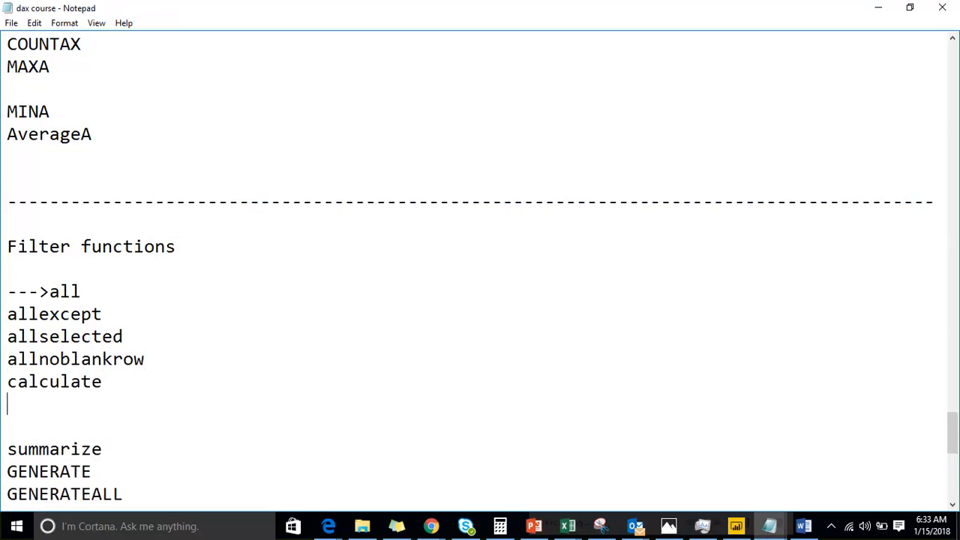
type("calculatet")
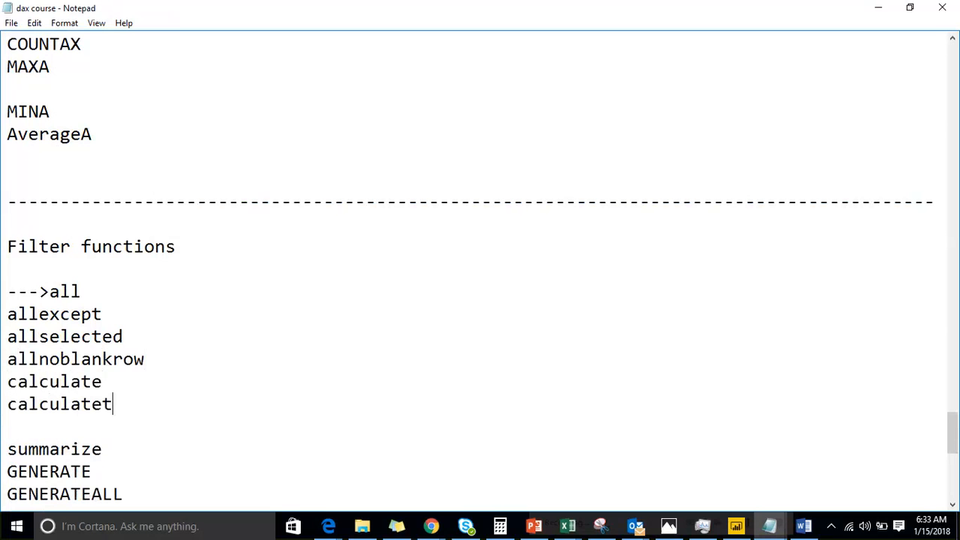
type("able")
key("Return")
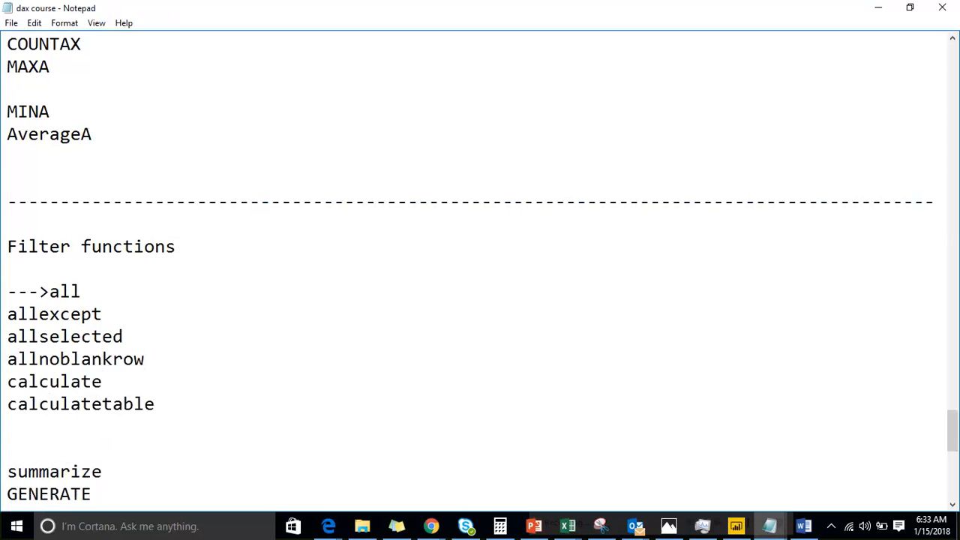
Add "crossfilyter" and "distinct" on separate lines below calculatetable.
type("crossfilyter")
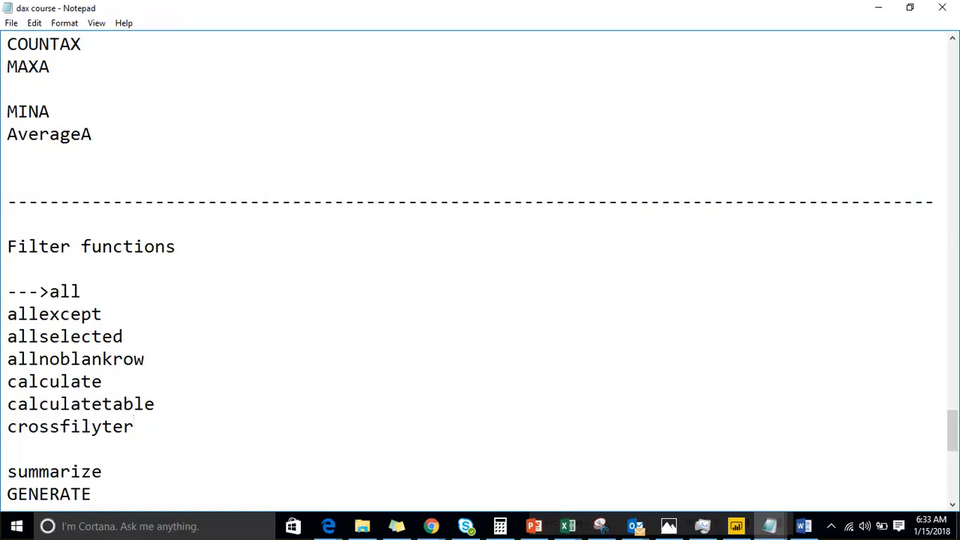
key("Return")
type("drist")
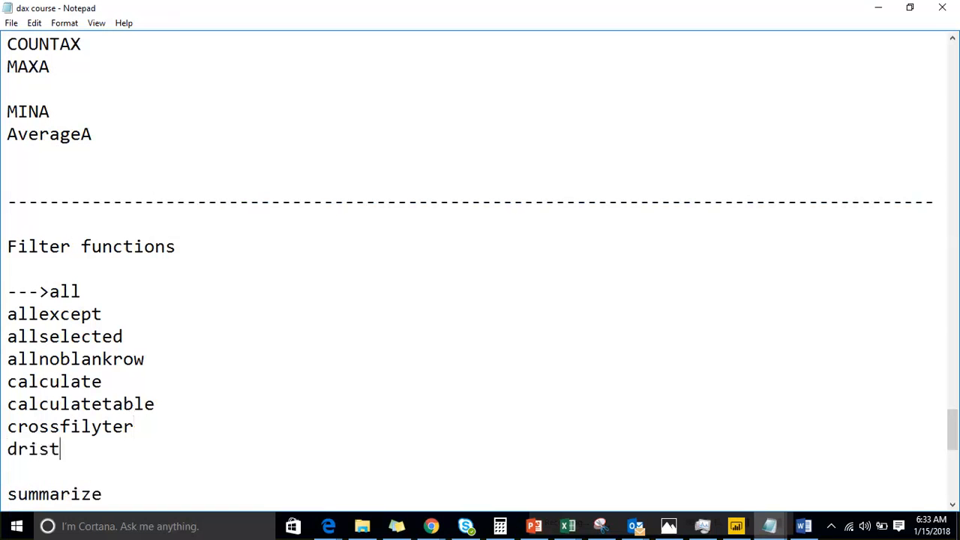
key("BackSpace")
key("BackSpace")
key("BackSpace")
key("BackSpace")
type("istinct")
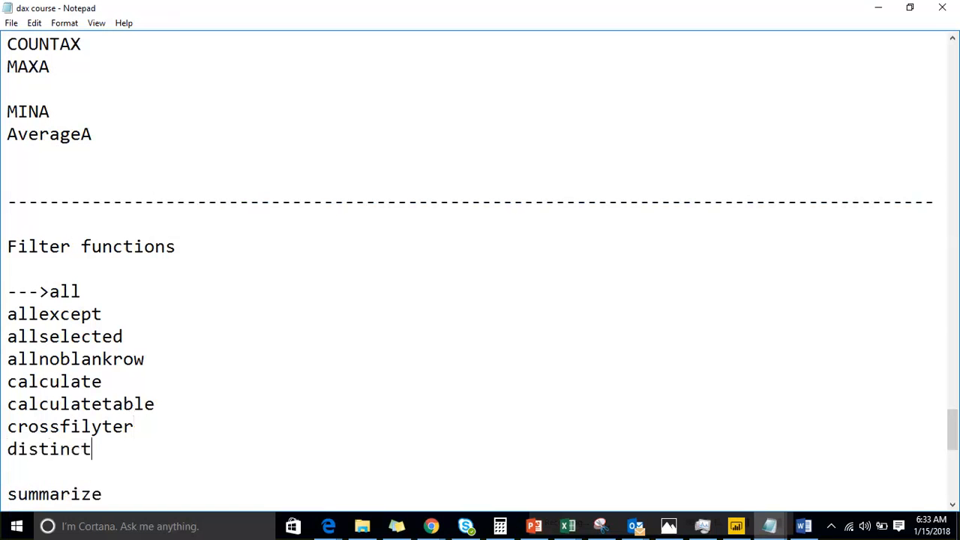
key("Return")
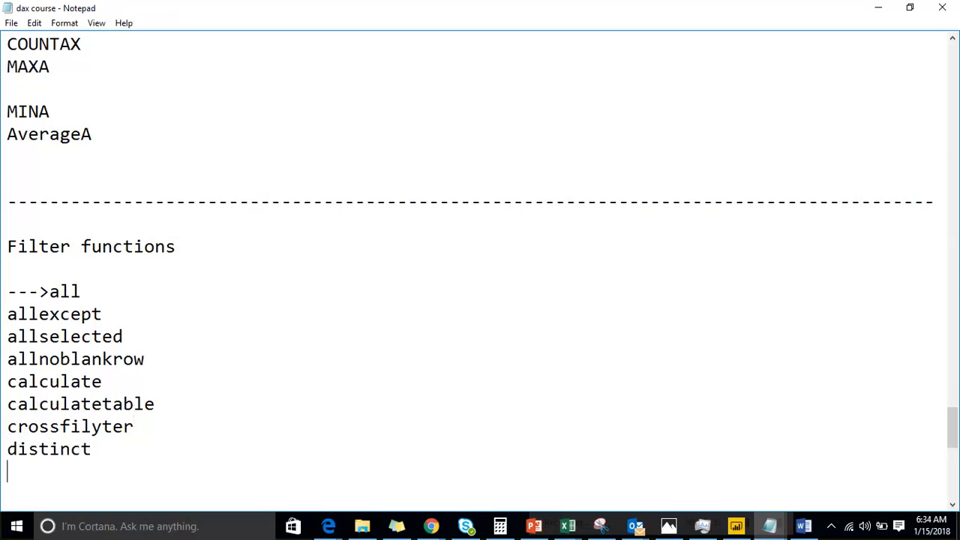
Add "earlier" below distinct and insert empty lines before summarize for further entries.
type("r")
key("BackSpace")
type("earli")
type("er")
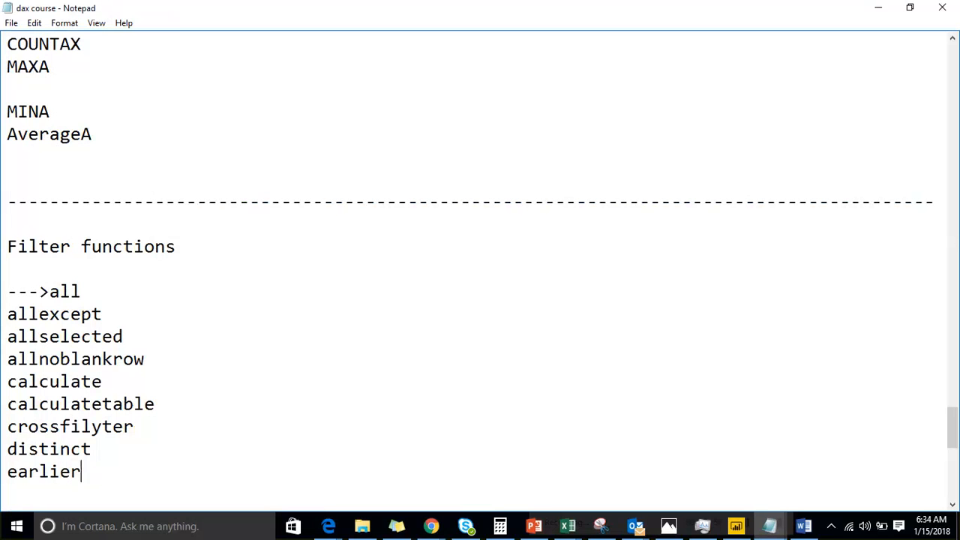
key("Return")
key("Down")
key("Right")
key("Up")
key("Up")
key("Down")
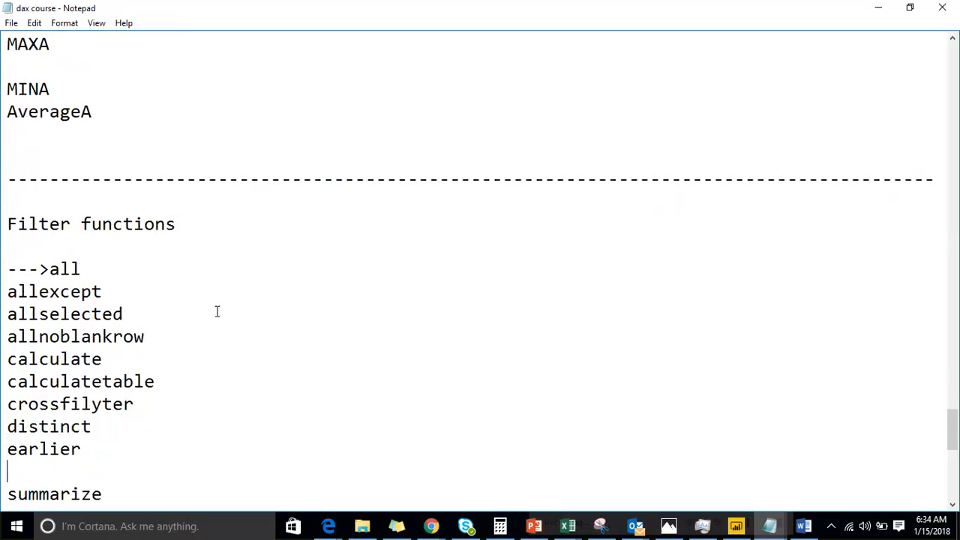
key("Return")
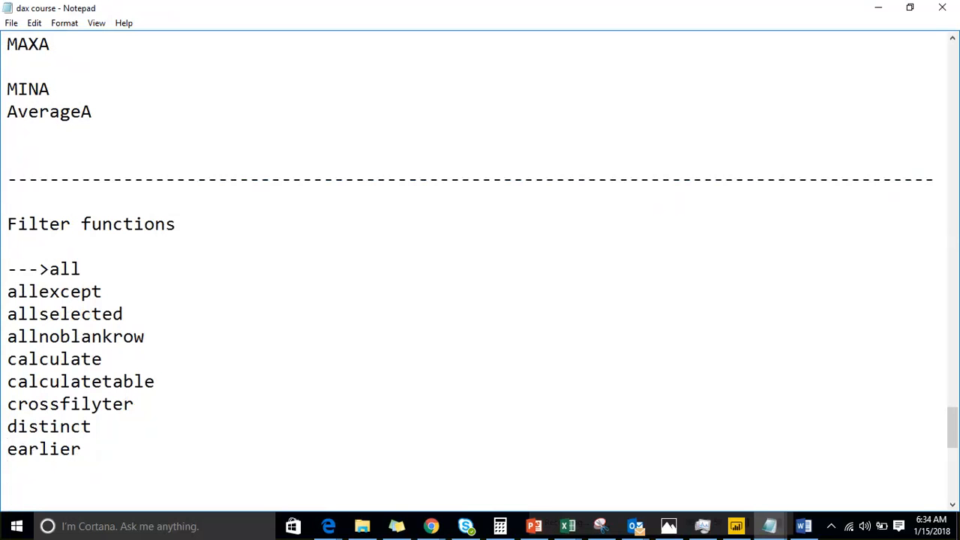
Add "filter", "filters" and "hasonefilter" on separate lines below earlier.
type("filter")
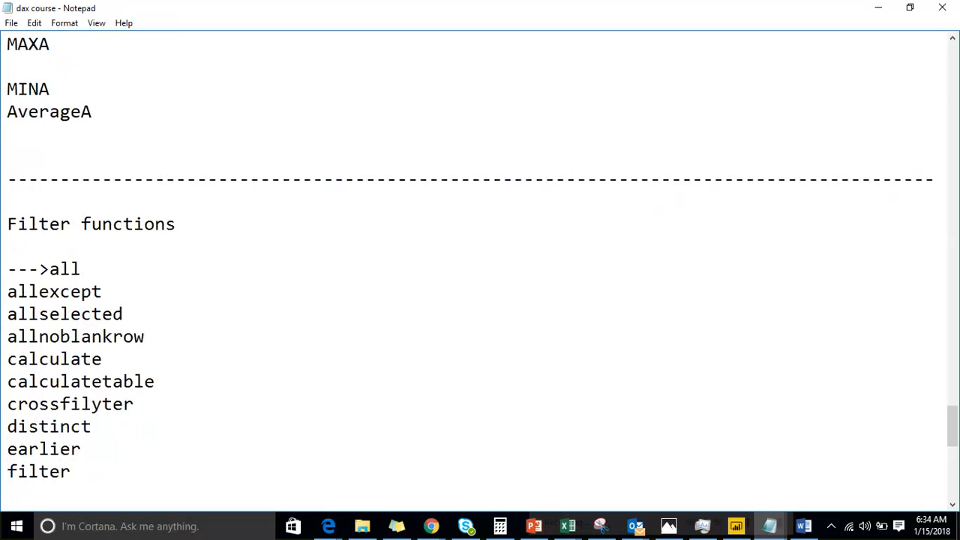
type("filters")
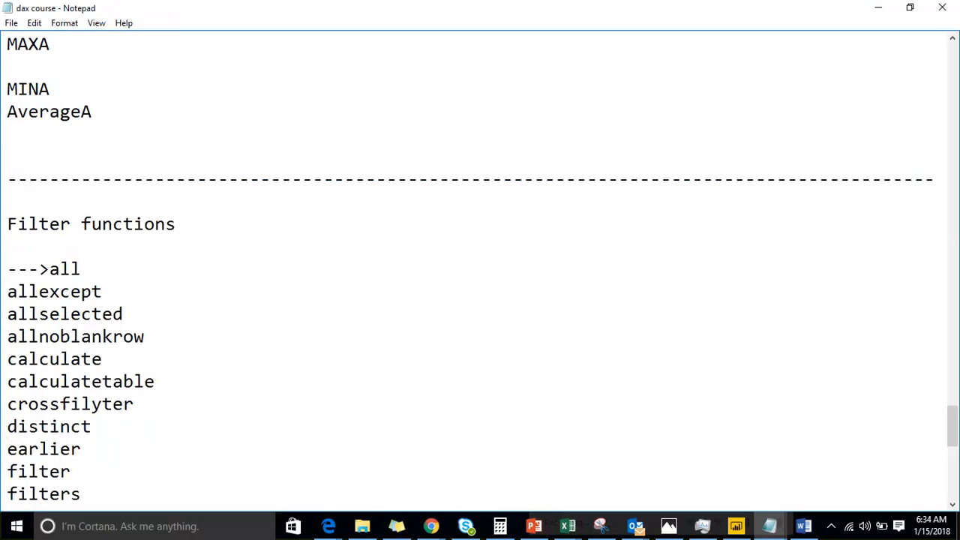
key("Return")
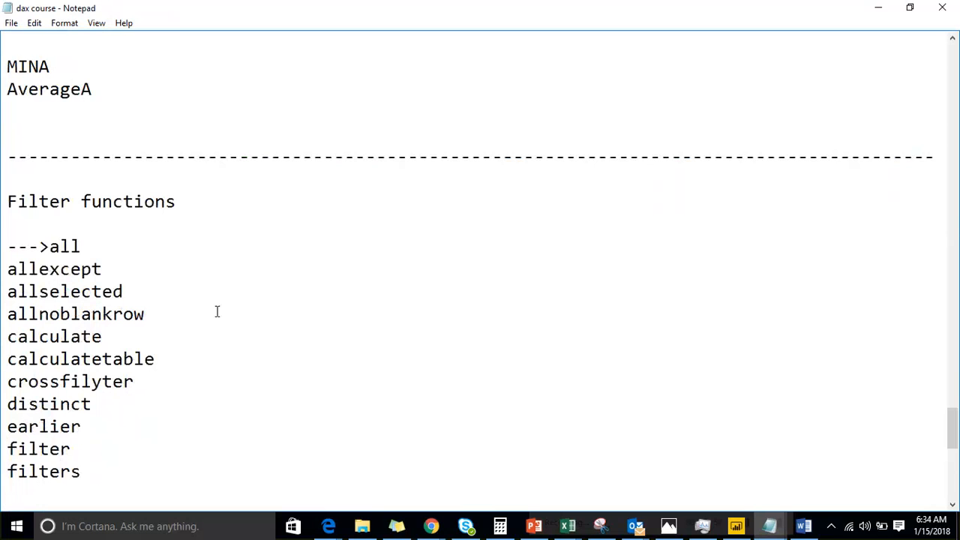
type("hasone")
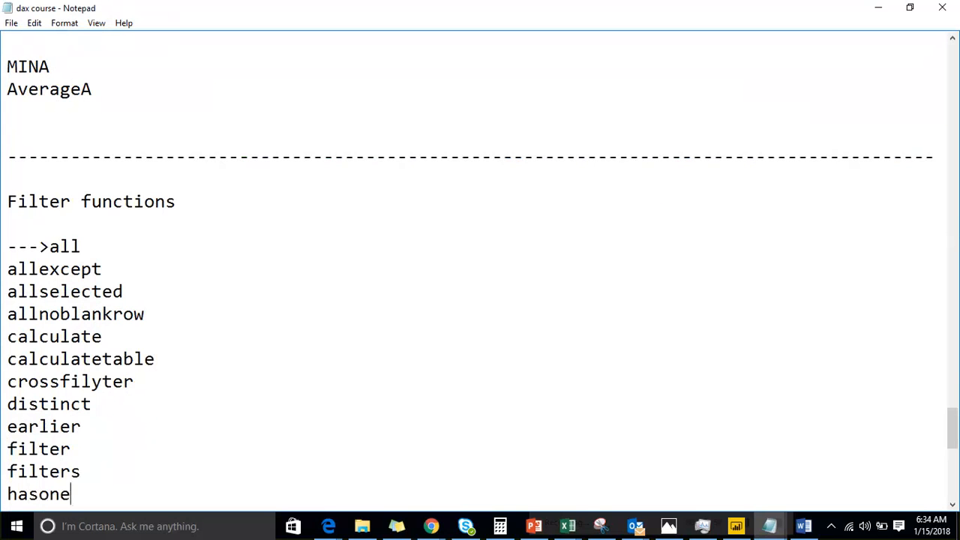
type("filter")
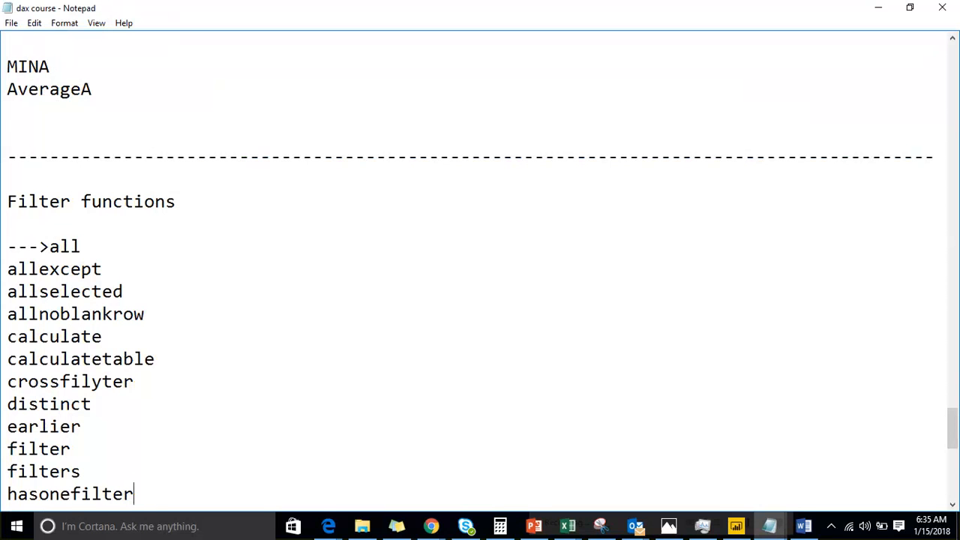
key("Return")
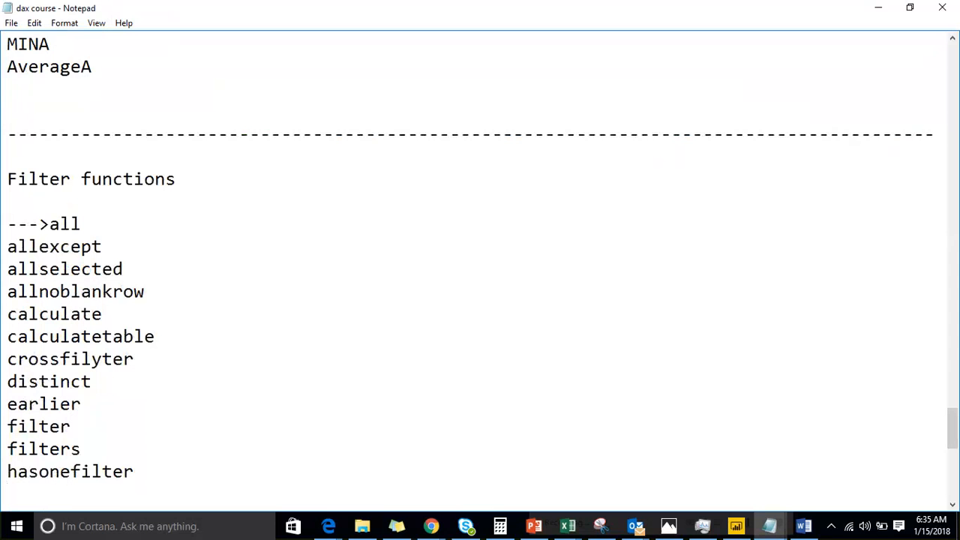
Add "hasonevalue" below hasonefilter, mark it with a leading "**", and start a new line after it.
type("hasone")
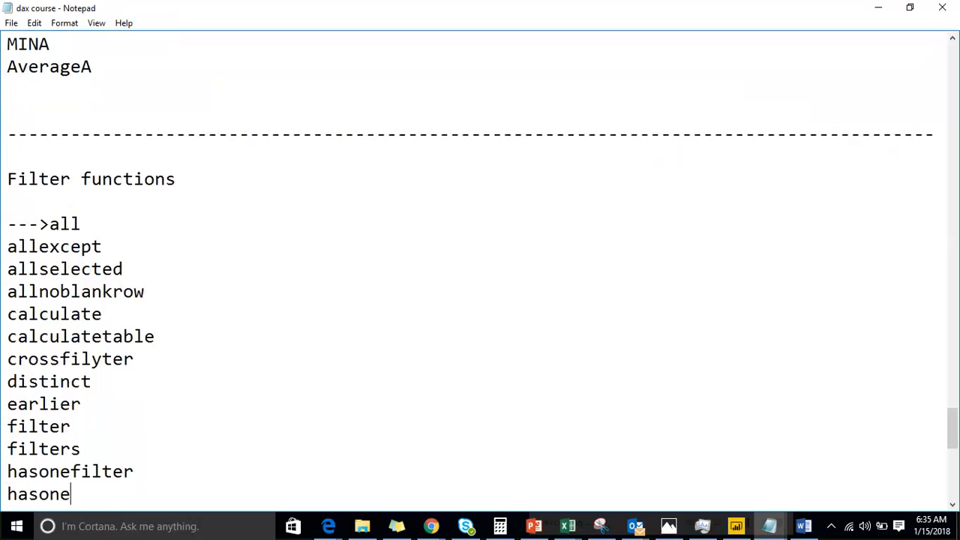
type("value")
key("Home")
type("88")
key("BackSpace")
key("BackSpace")
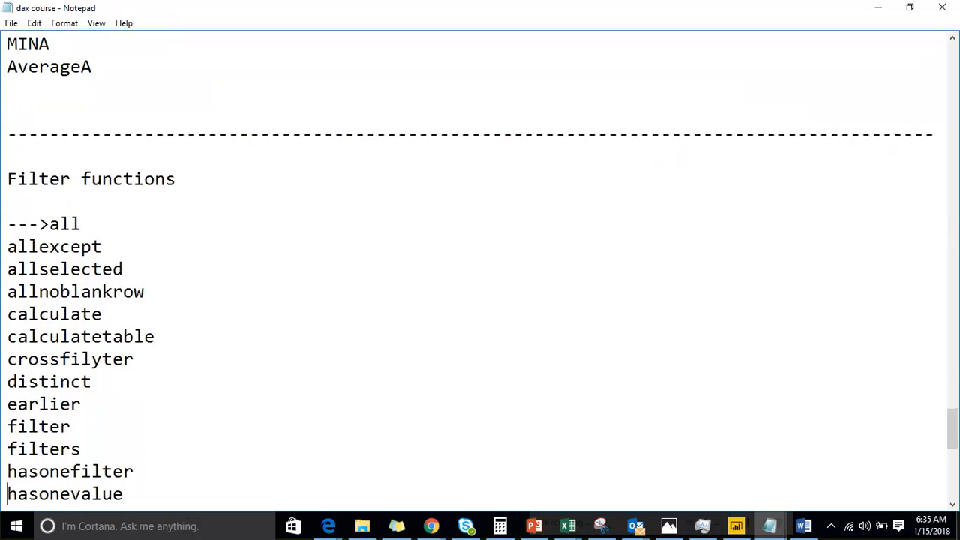
type("**")
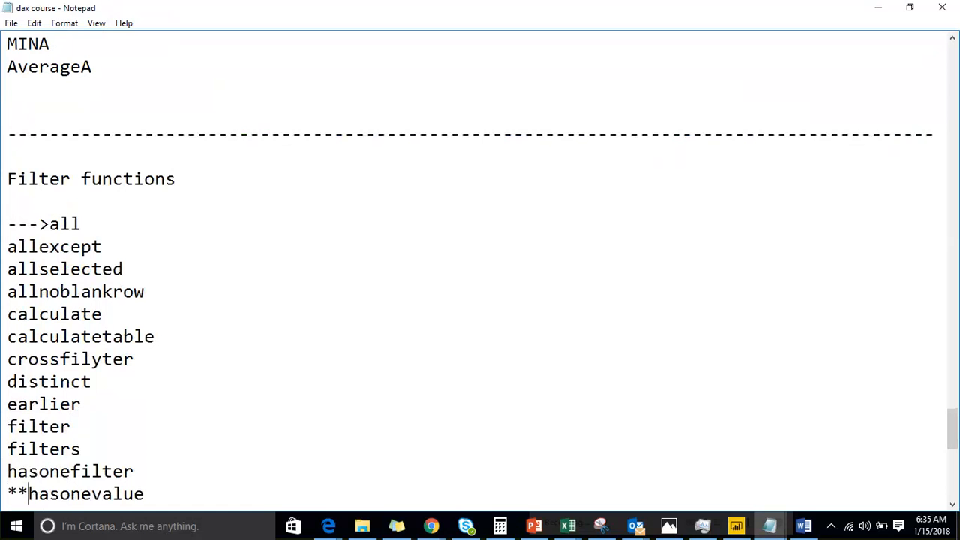
key("Right")
key("Right")
key("Right")
key("Right")
key("Right")
key("Right")
key("Right")
key("Right")
key("Right")
key("Right")
key("Right")
key("Return")
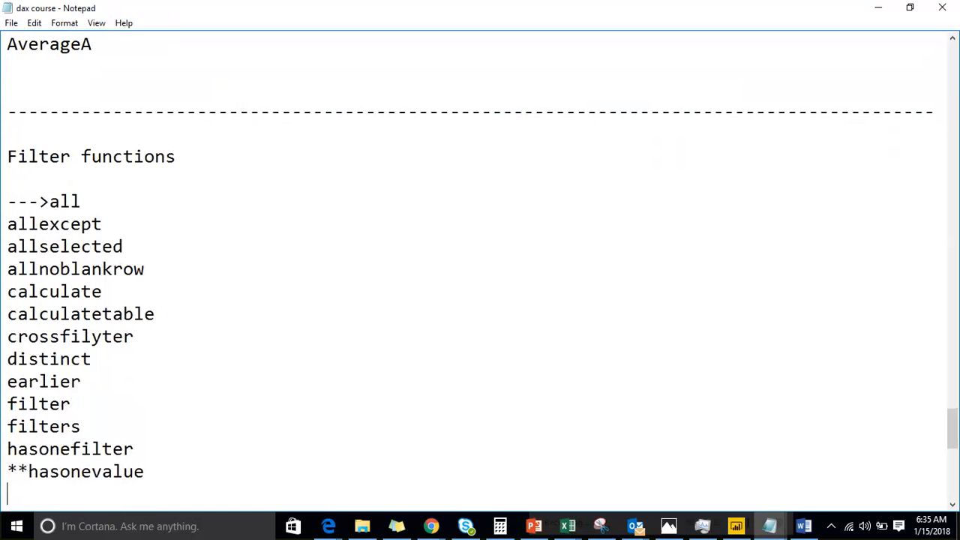
Add "iscrossfiltered" and "isfilter" on separate lines below hasonevalue.
type("iscrossfiltered")
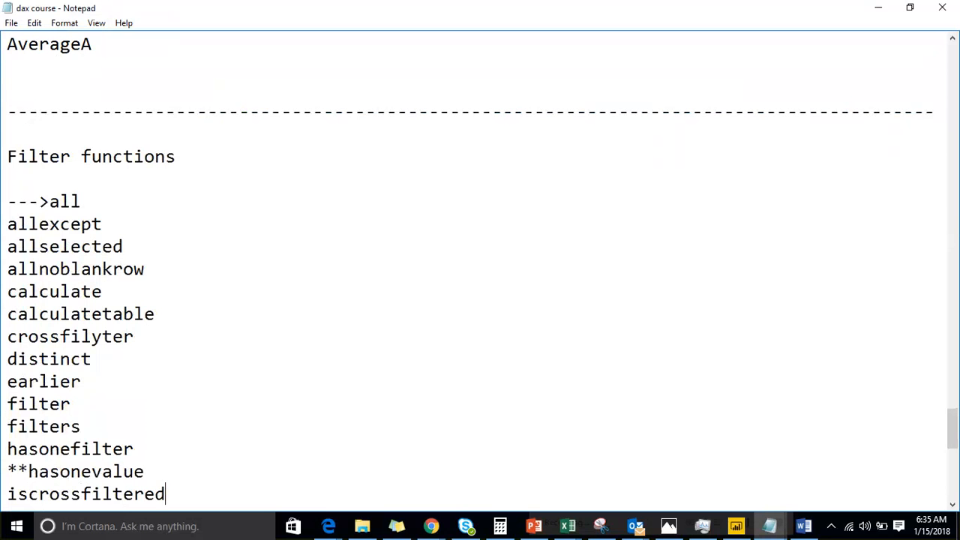
key("Return")
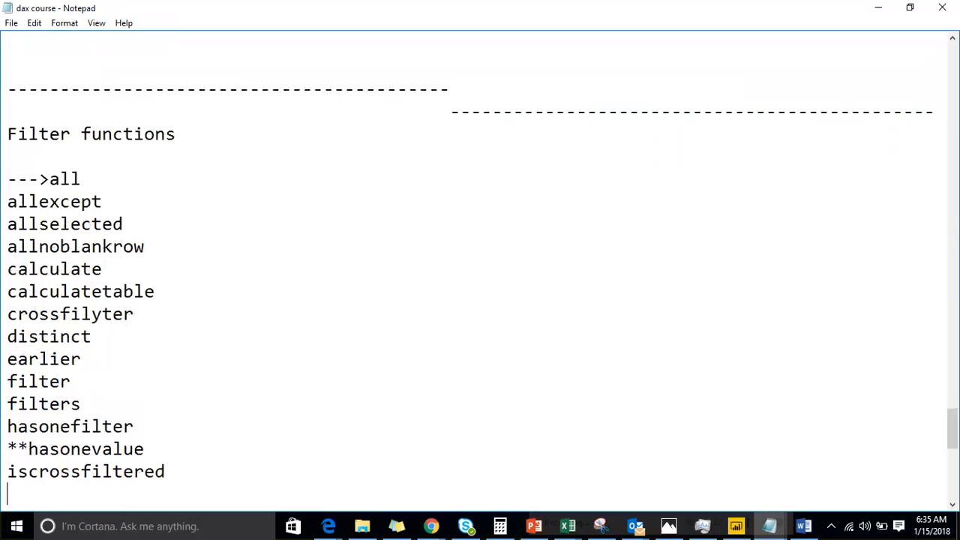
type("isfilter")
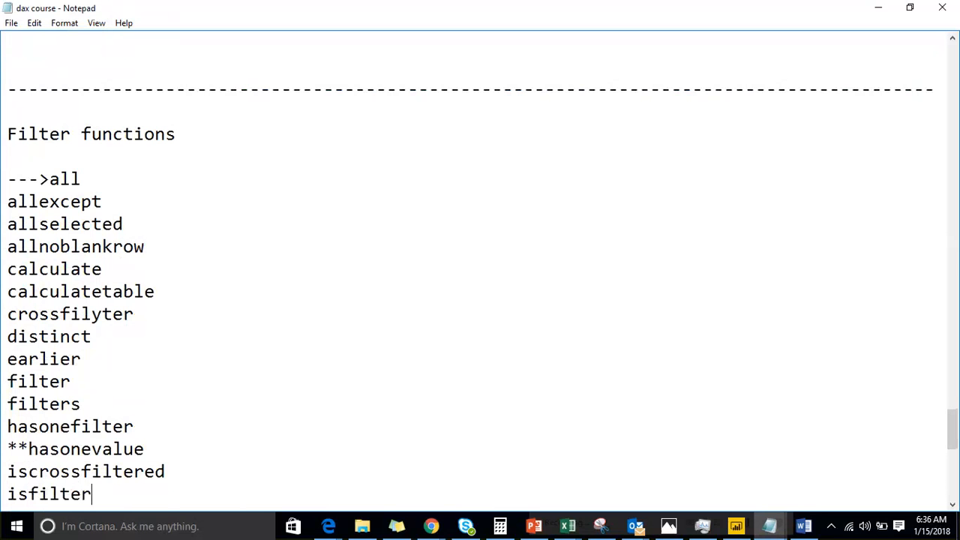
key("Return")
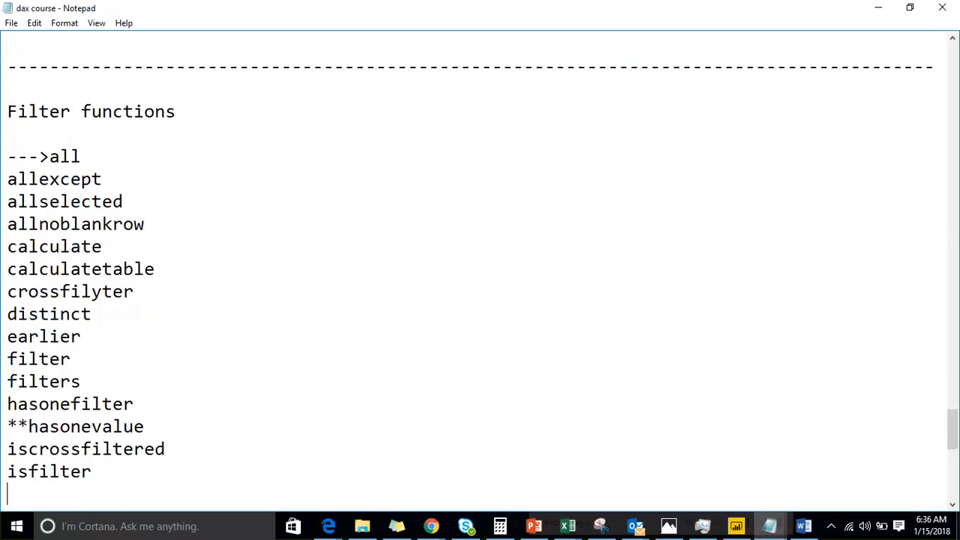
left_click(649, 16)
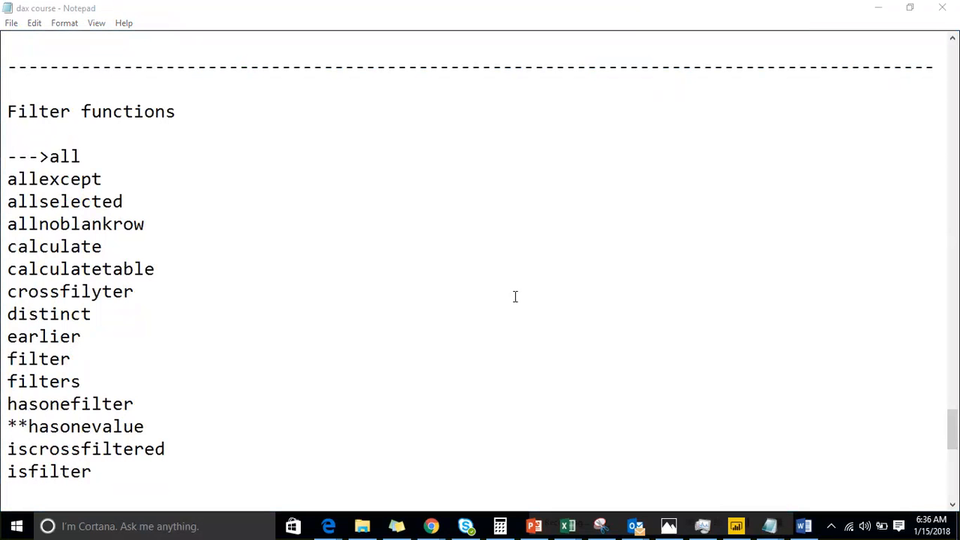
Start a new line below isfilter with the arrow marker "--->".
left_click(158, 463)
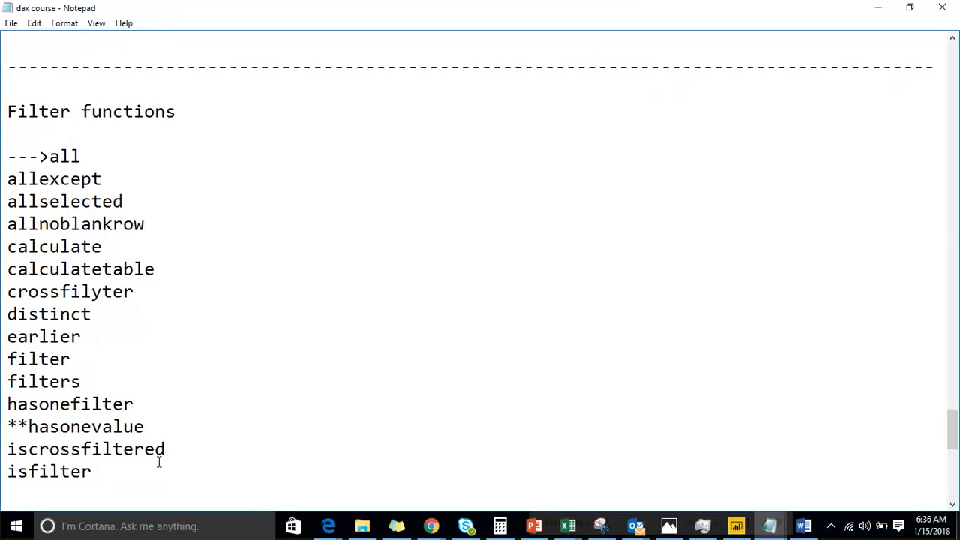
key("Return")
type("--->")
Look over the filter function entries above and below the new arrow line.
key("Up")
key("Up")
key("Up")
key("Up")
key("Up")
key("Up")
key("Up")
key("Up")
key("Down")
key("Down")
key("Down")
key("Down")
key("Down")
key("Down")
key("Down")
key("Down")
key("Down")
key("Down")
key("Down")
key("Down")
key("Down")
key("Down")
Complete the arrow line below isfilter with "related" and start a new line after it.
key("Up")
key("Up")
key("Up")
key("Up")
key("Up")
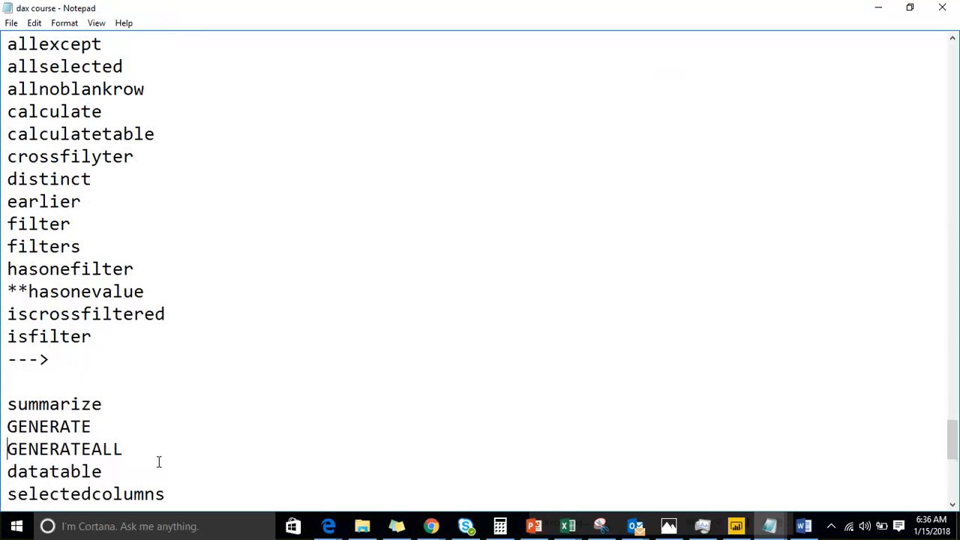
key("Up")
key("Right")
key("Right")
key("Right")
key("Right")
key("Right")
type("related")
key("Return")
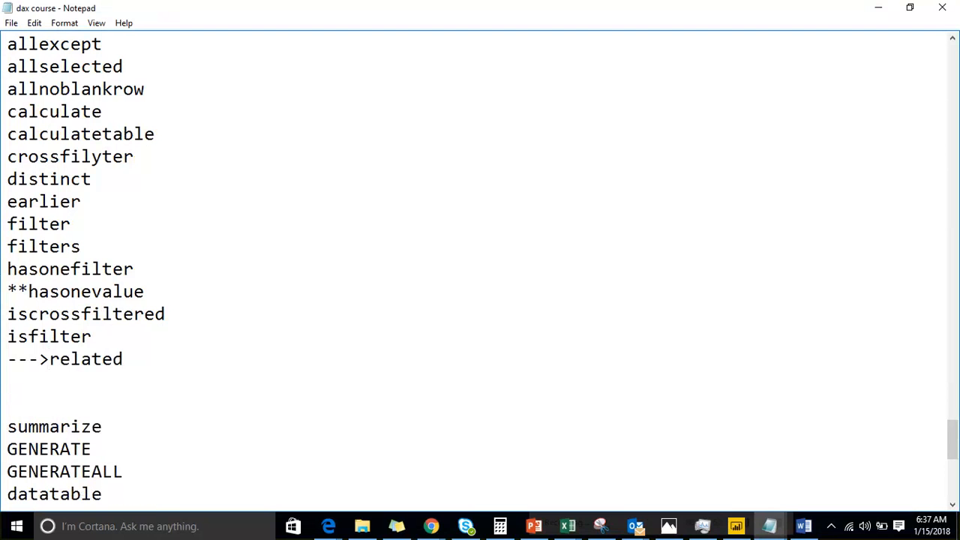
Add "-->relatedtable" below related and start another line.
type("-->relatedtab;e")
key("BackSpace")
key("BackSpace")
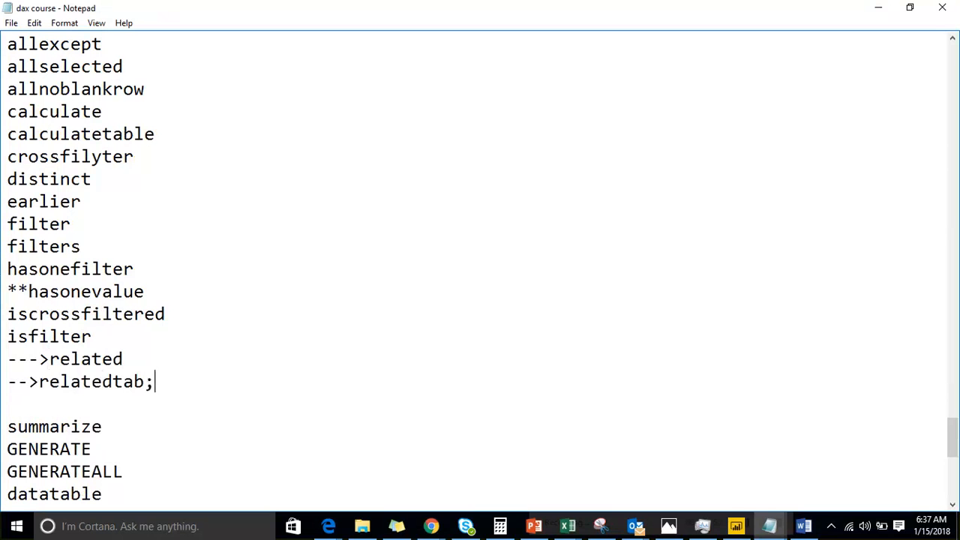
type("le")
key("Return")
Add "selectedvalue" and "values" on separate lines below relatedtable.
type("selectedvalue")
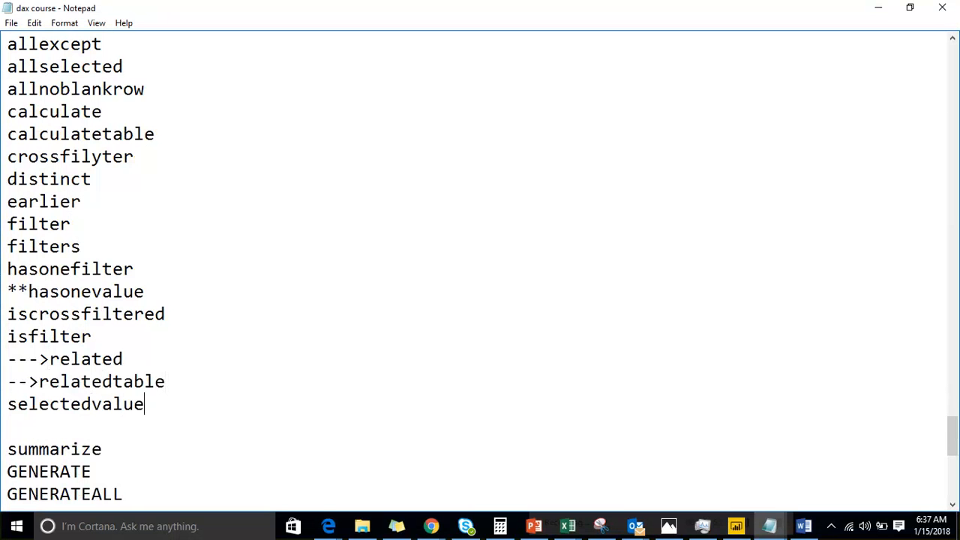
key("Return")
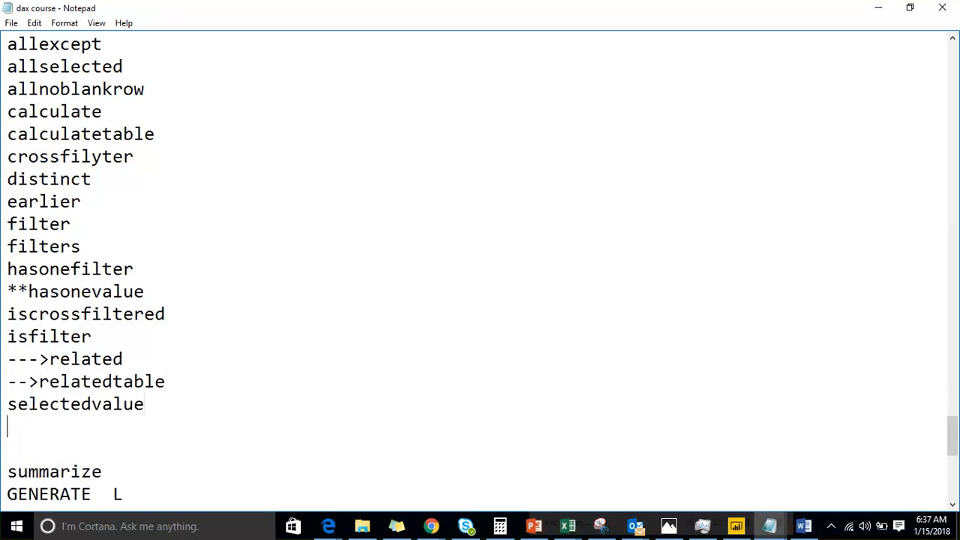
type("values")
key("Return")
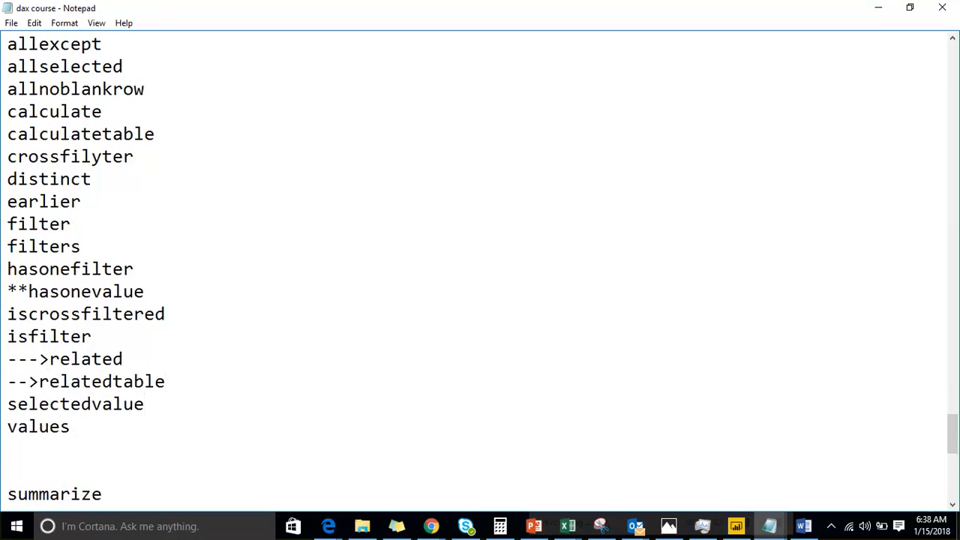
Add "userrelationship" below values and remove the empty line before summarize.
type("userrelationsh")
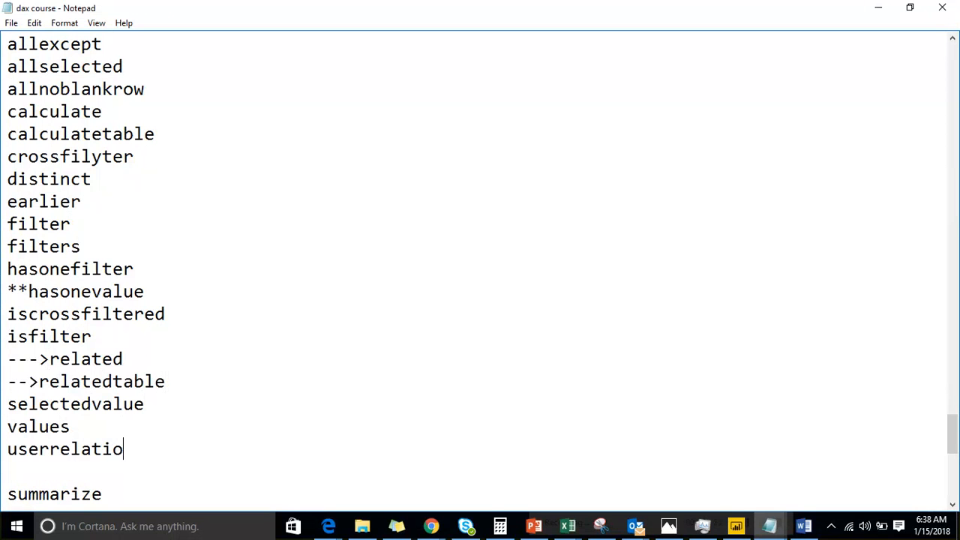
type("p")
left_click(158, 462)
key("BackSpace")
Remove the empty line between selectedcolumns and the dashed separator.
key("Down")
key("Down")
key("Down")
key("Down")
key("Down")
key("Down")
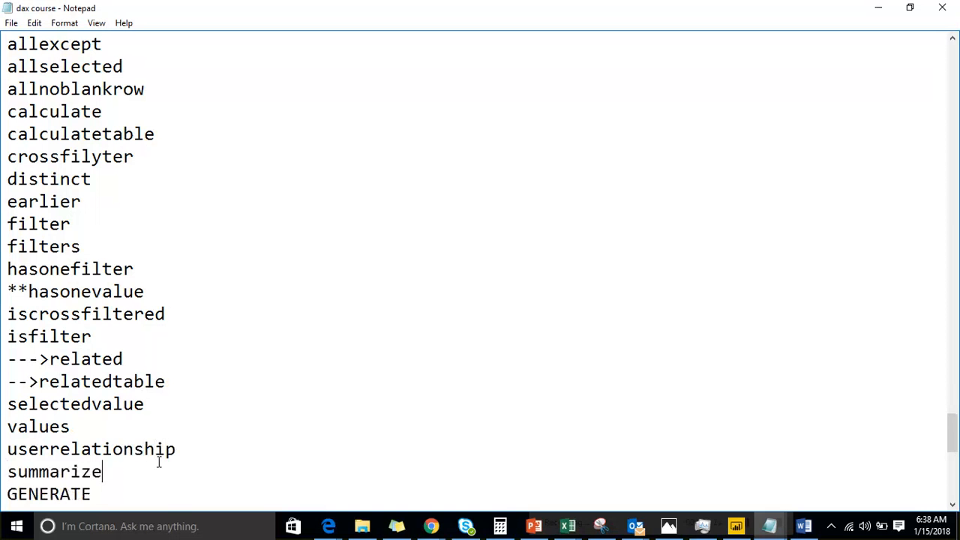
key("Up")
key("Up")
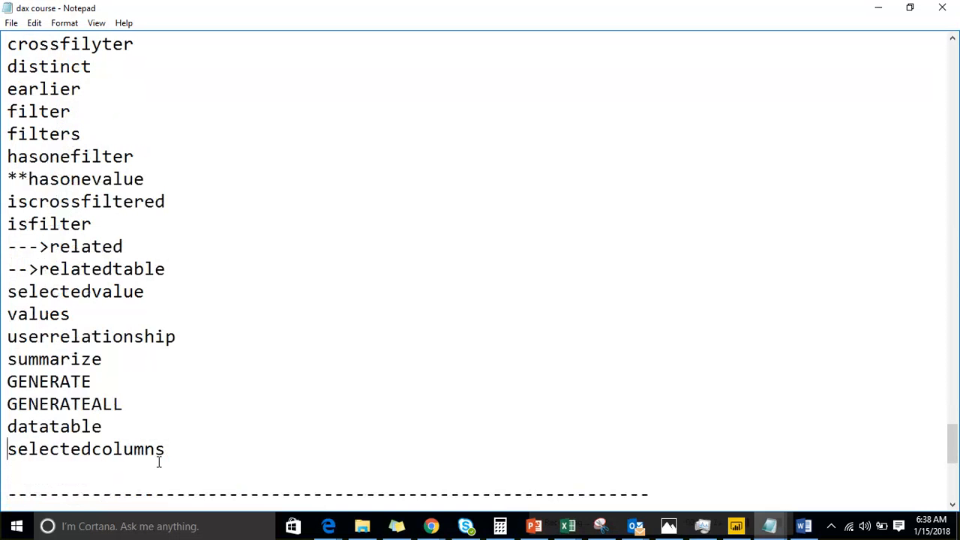
key("Down")
key("BackSpace")
Review the filter functions list from its end back up to allexcept.
key("Up")
key("Up")
key("Up")
key("Up")
key("Up")
key("Up")
key("Up")
key("Up")
key("Up")
key("Up")
key("Up")
key("Up")
key("Up")
key("Up")
key("Up")
key("Up")
key("Up")
key("Up")
key("Up")
key("Up")
key("Up")
key("Down")
key("Down")
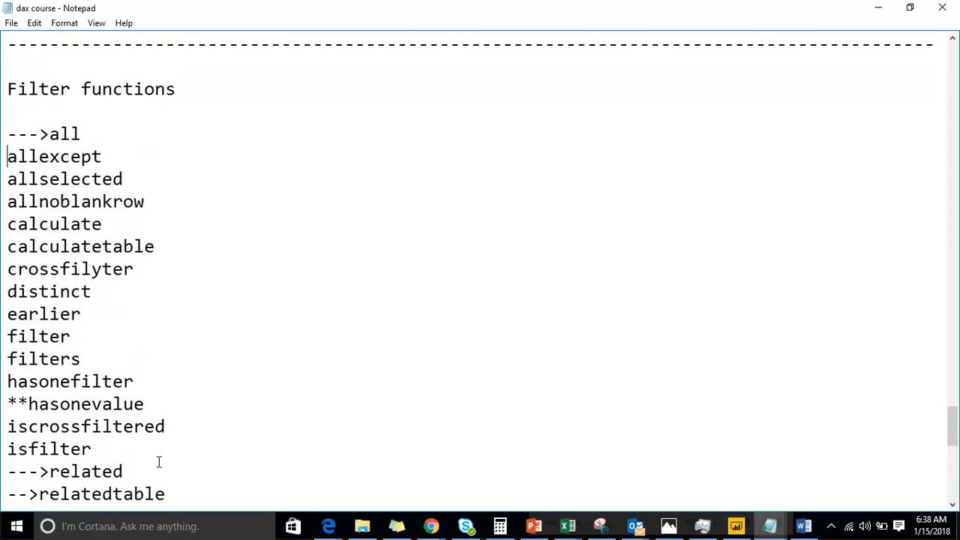
Remove the empty line above "time inteligence".
scroll(157, 461, "down", 6)
left_click(107, 321)
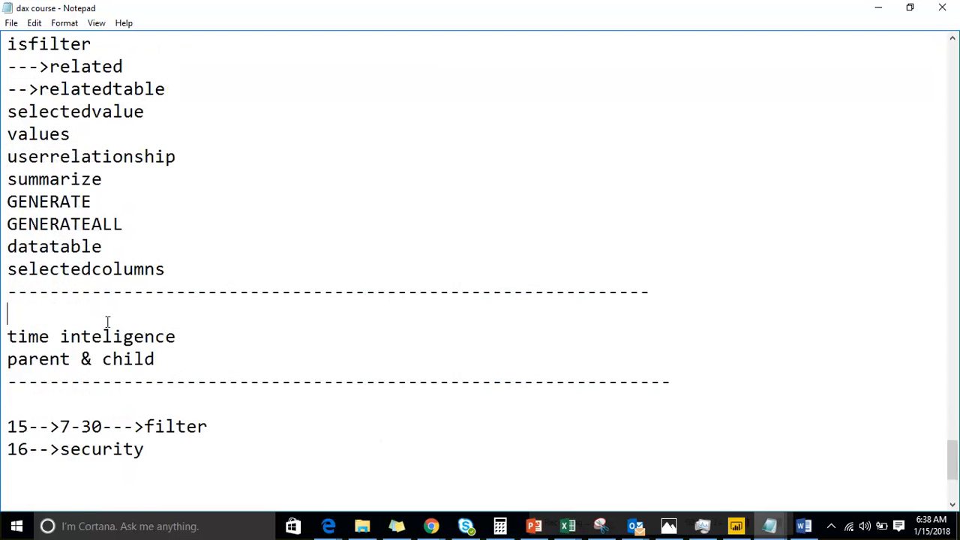
key("BackSpace")
Delete the schedule lines "15-->7-30--->filter" and "16-->security" at the end of the notes.
key("Down")
key("Down")
key("Down")
key("Down")
key("Down")
key("Down")
key("Down")
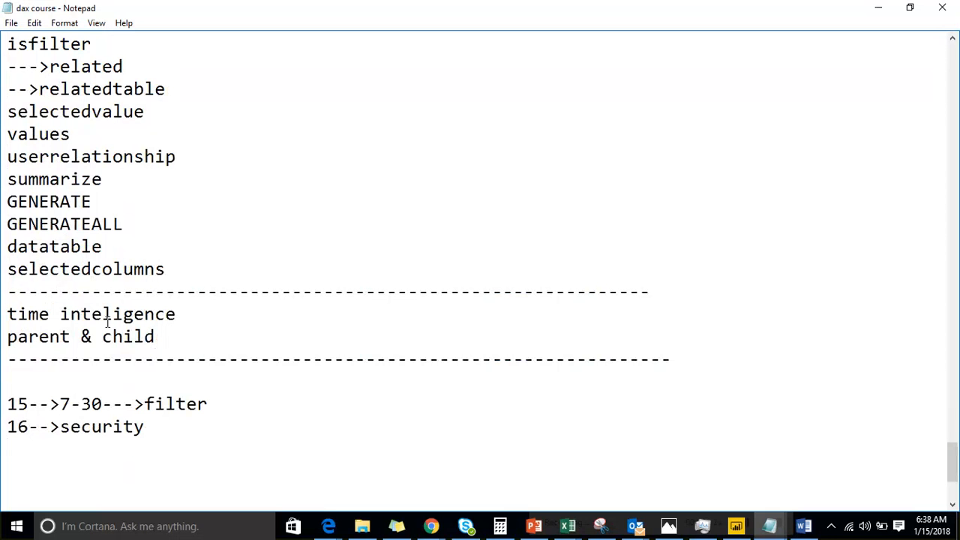
key("shift+Up")
key("shift+Up")
key("shift+Up")
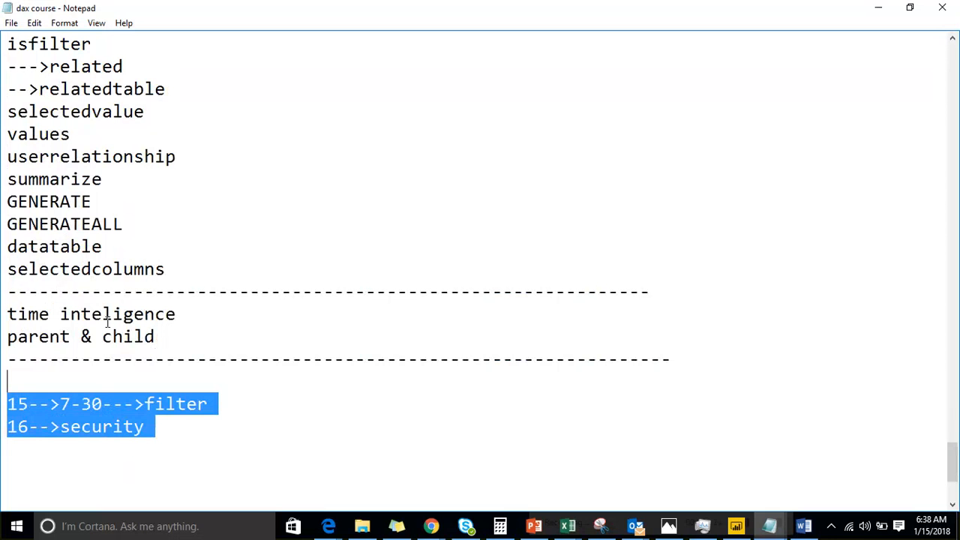
key("Delete")
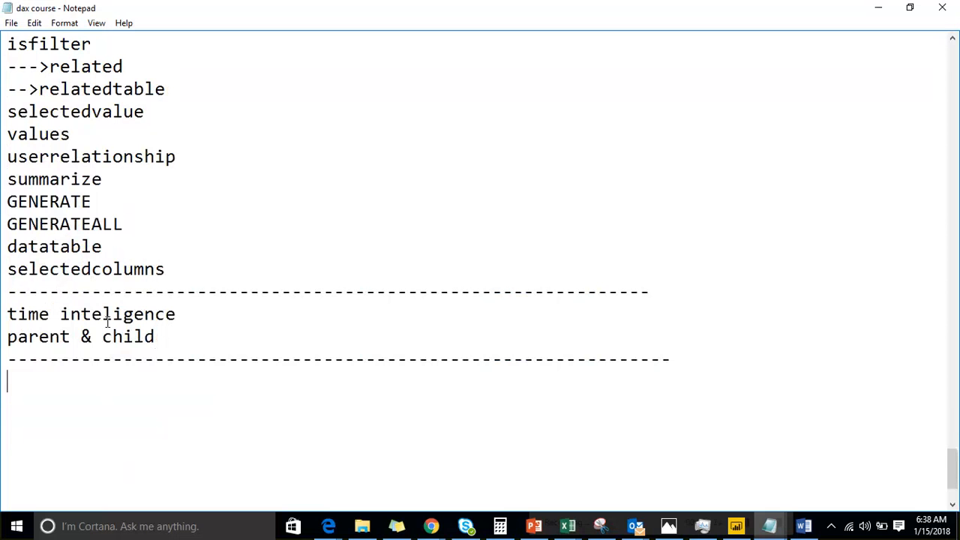
Go back to the Filter functions heading and review the function list beneath it.
key("Up")
key("Up")
key("Up")
key("Up")
key("Up")
key("Up")
key("Up")
key("Up")
key("Up")
key("Up")
key("Up")
key("Up")
key("Up")
key("Up")
key("Up")
key("Up")
key("Up")
key("Up")
key("Up")
key("Up")
key("Up")
key("Up")
key("Up")
key("Up")
key("Up")
key("Up")
key("Up")
key("Up")
key("Up")
key("Up")
key("Up")
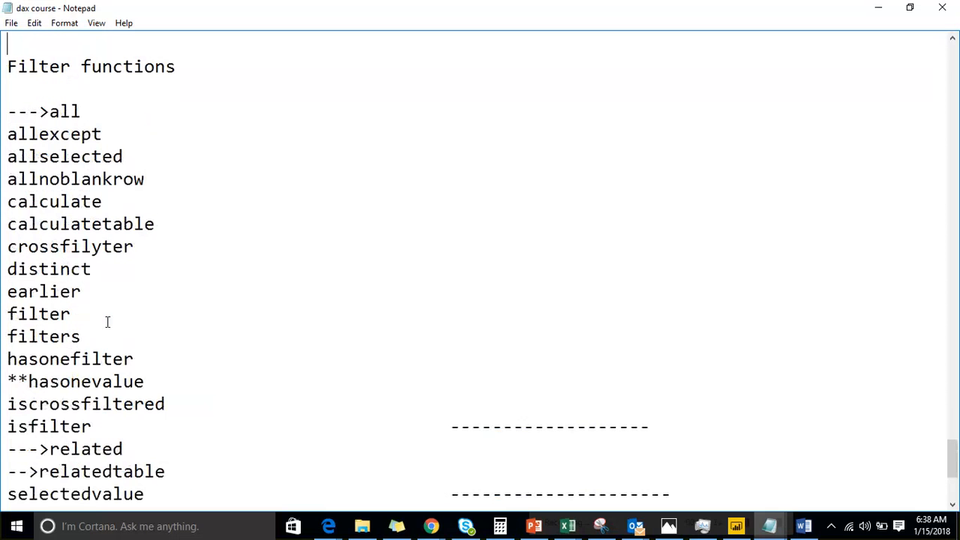
key("Down")
key("Down")
key("Down")
key("Down")
key("Down")
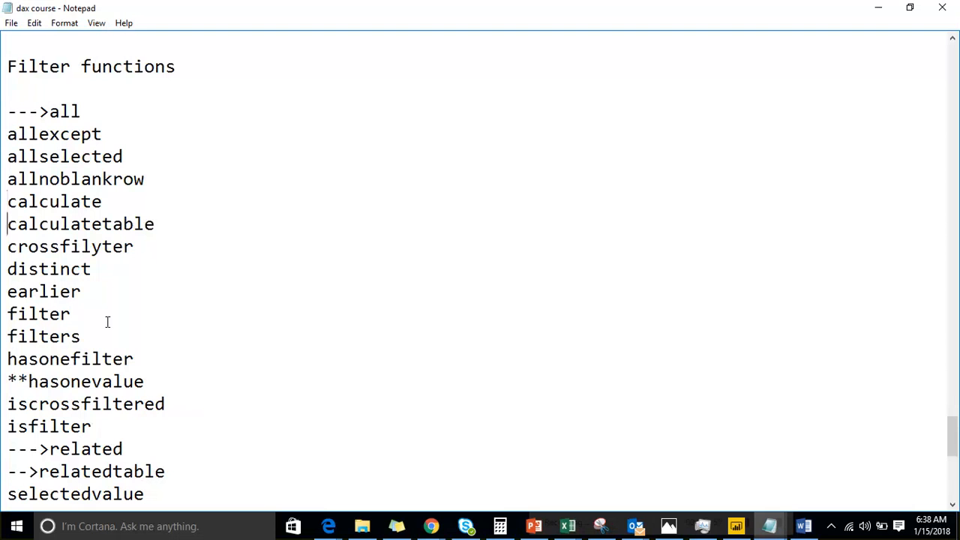
key("Down")
key("Up")
key("Up")
key("Up")
key("Up")
key("Up")
key("Up")
key("Up")
key("Up")
key("Up")
key("Up")
left_click(705, 443)
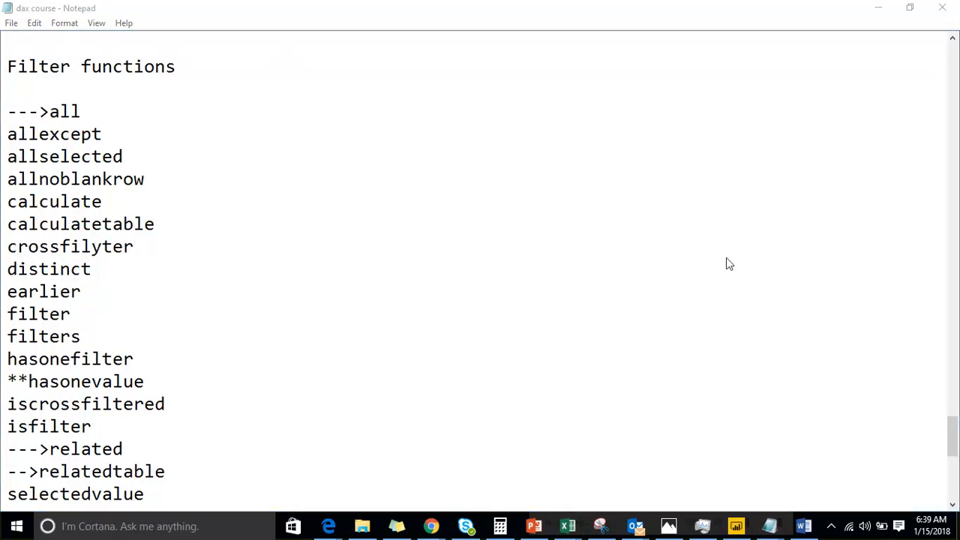